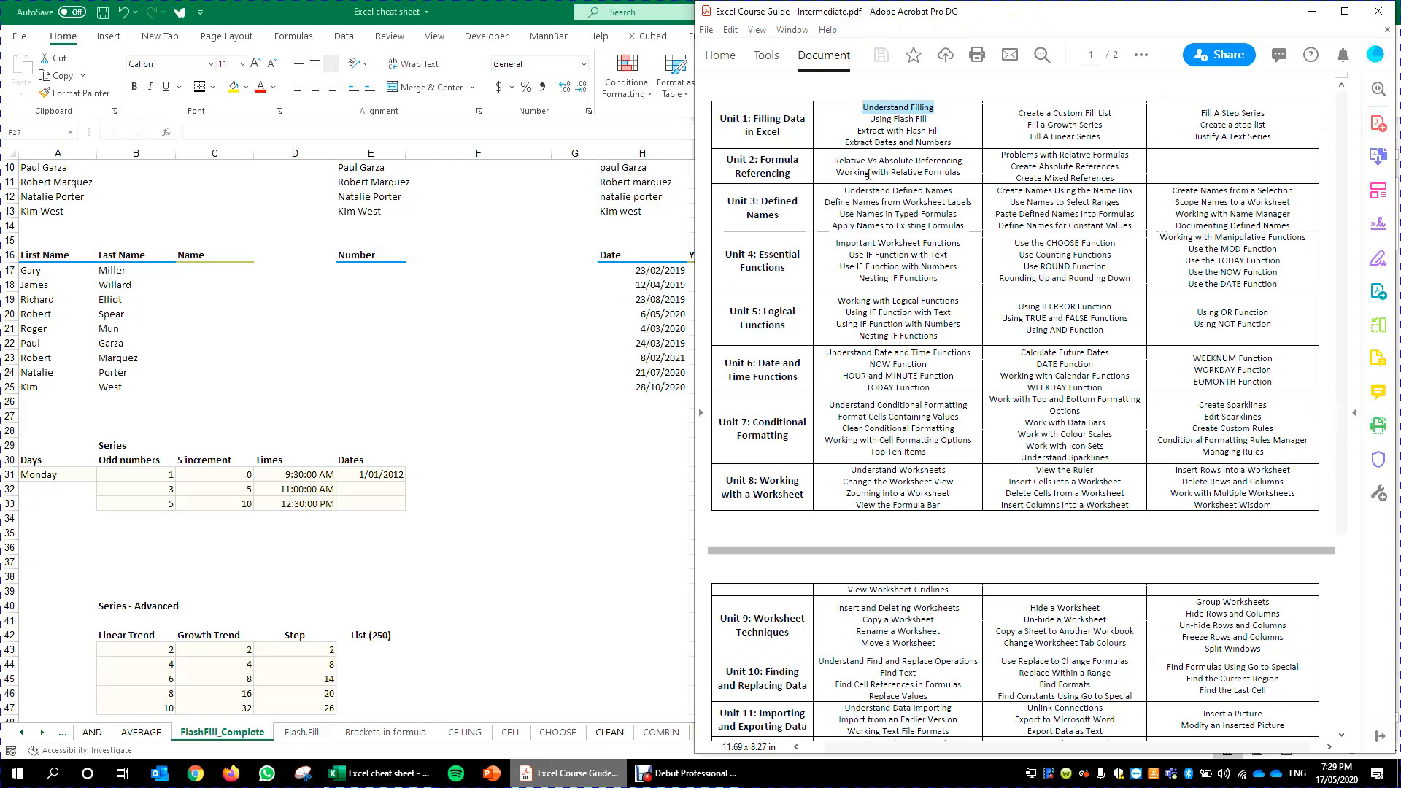
- Review the Unit 1 Filling Data topics in the course guide, then return to the worksheet
click(881, 130)
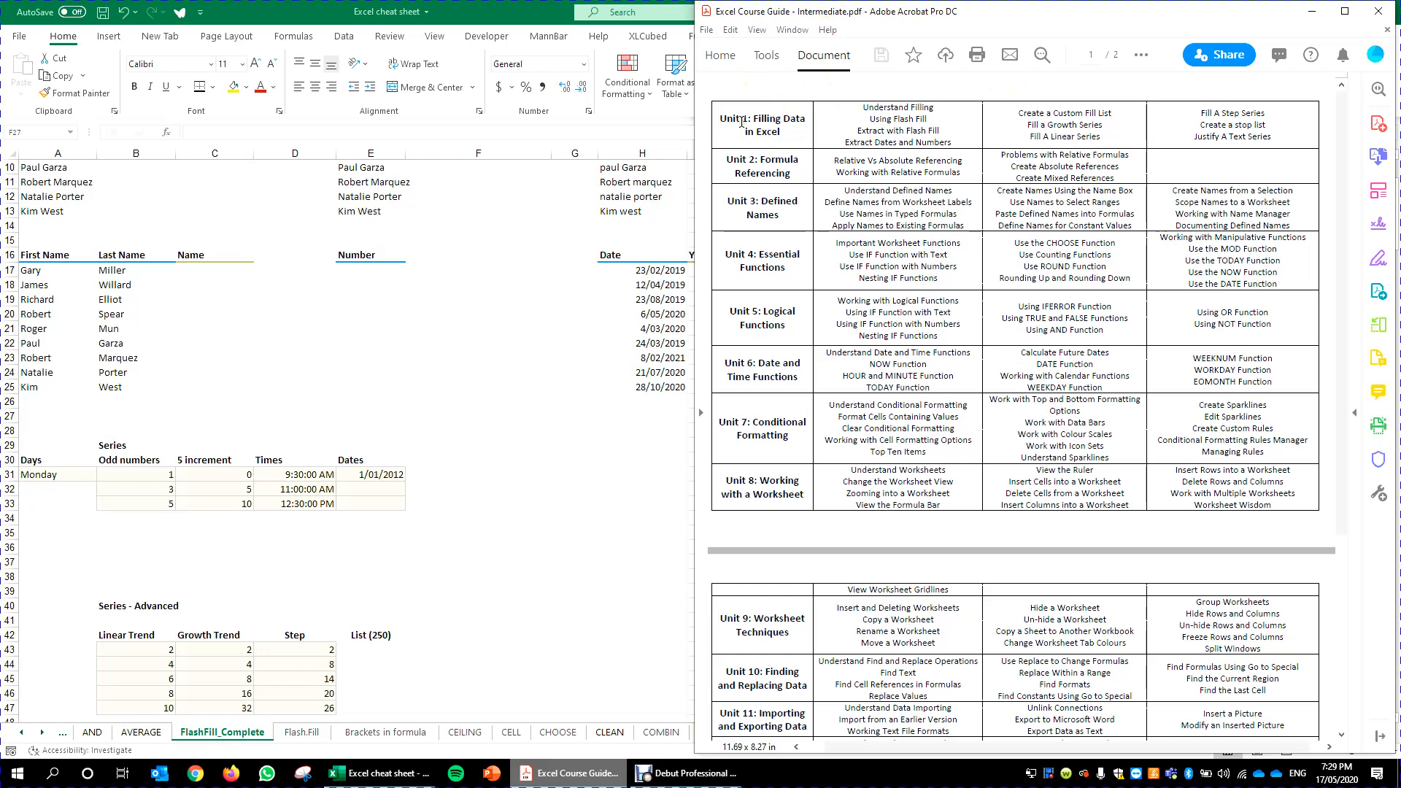
drag(719, 118, 790, 140)
click(764, 120)
click(140, 487)
click(56, 477)
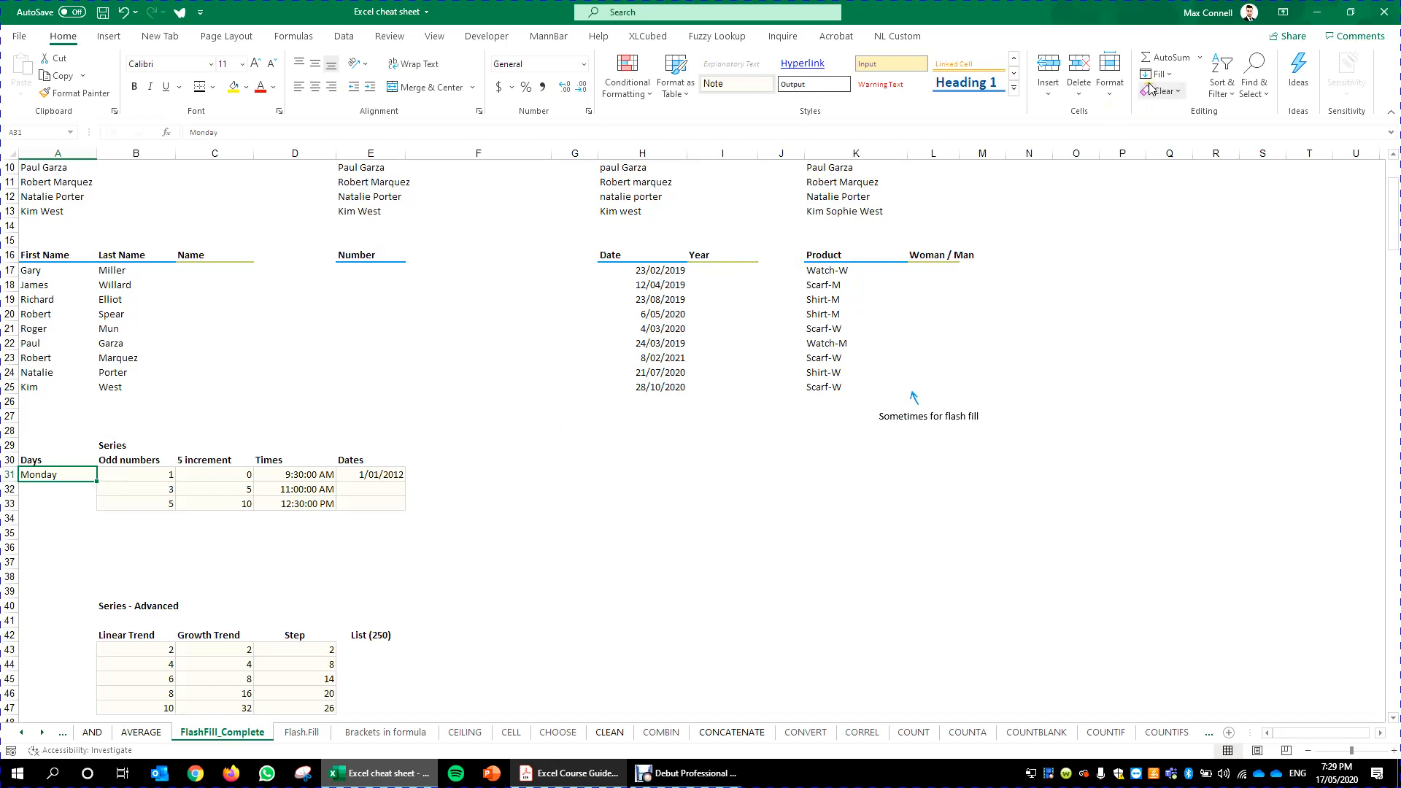
drag(132, 475, 137, 507)
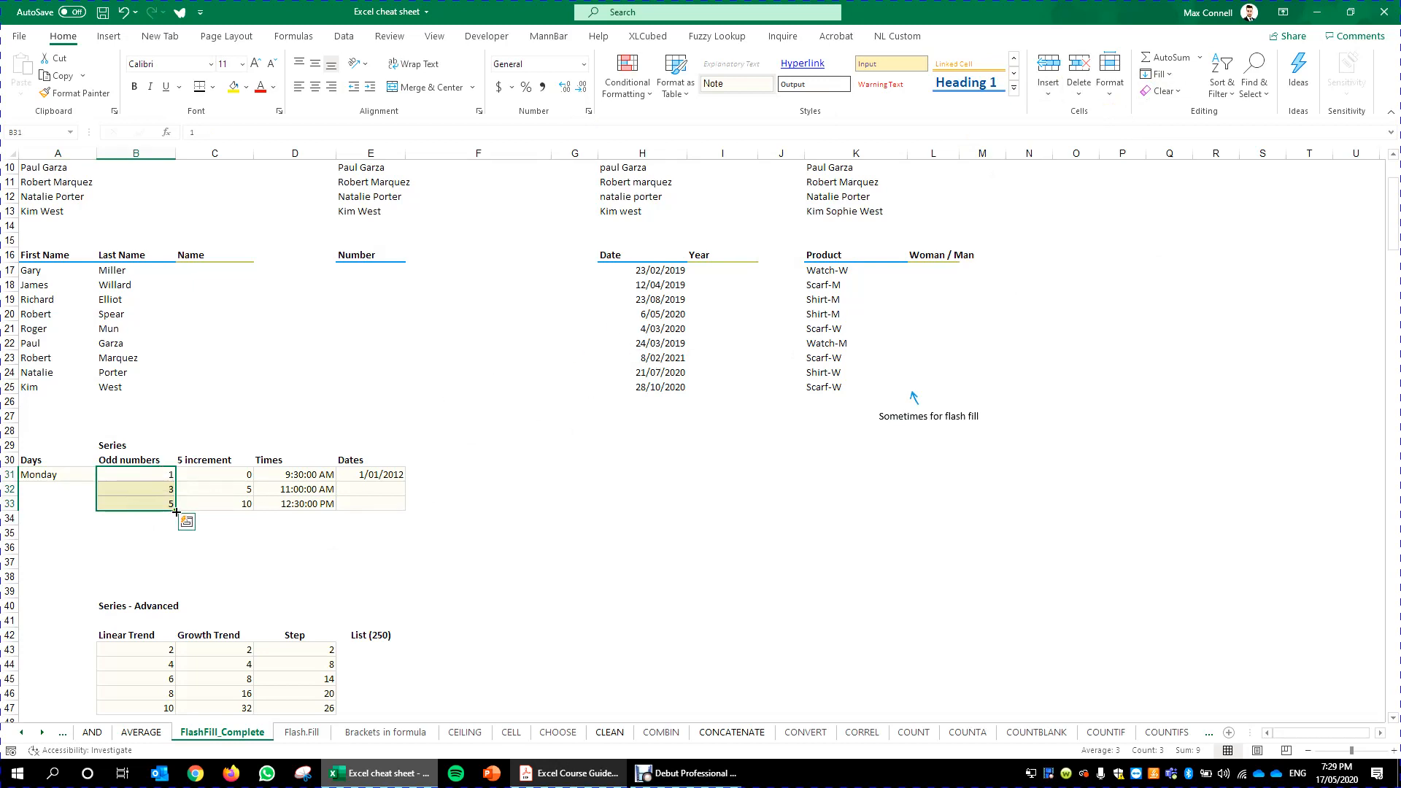
mouse_move(176, 512)
mouse_down()
mouse_move(179, 584)
mouse_move(177, 516)
mouse_up()
click(383, 542)
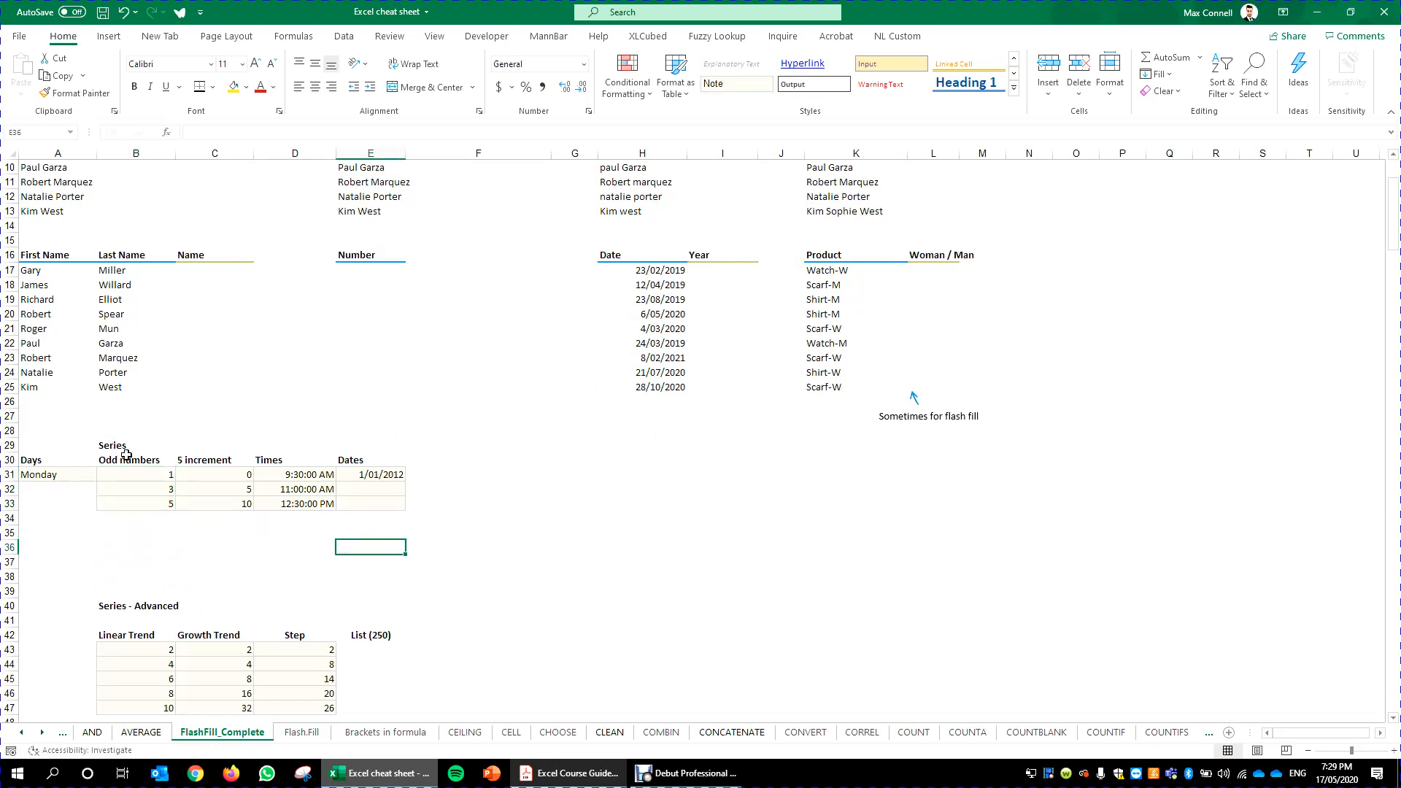
- Examine the Fill options available for the Monday cell
click(87, 475)
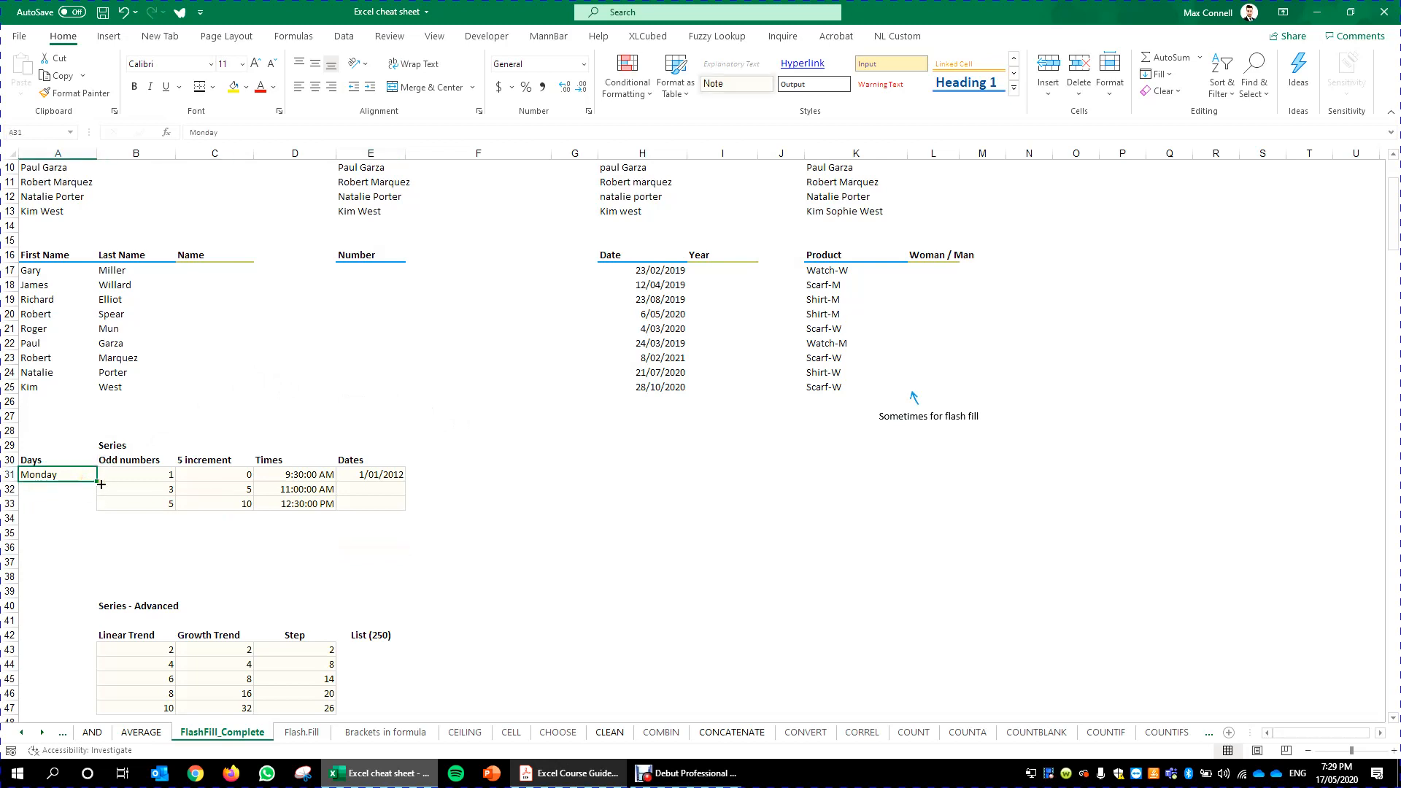
click(1157, 74)
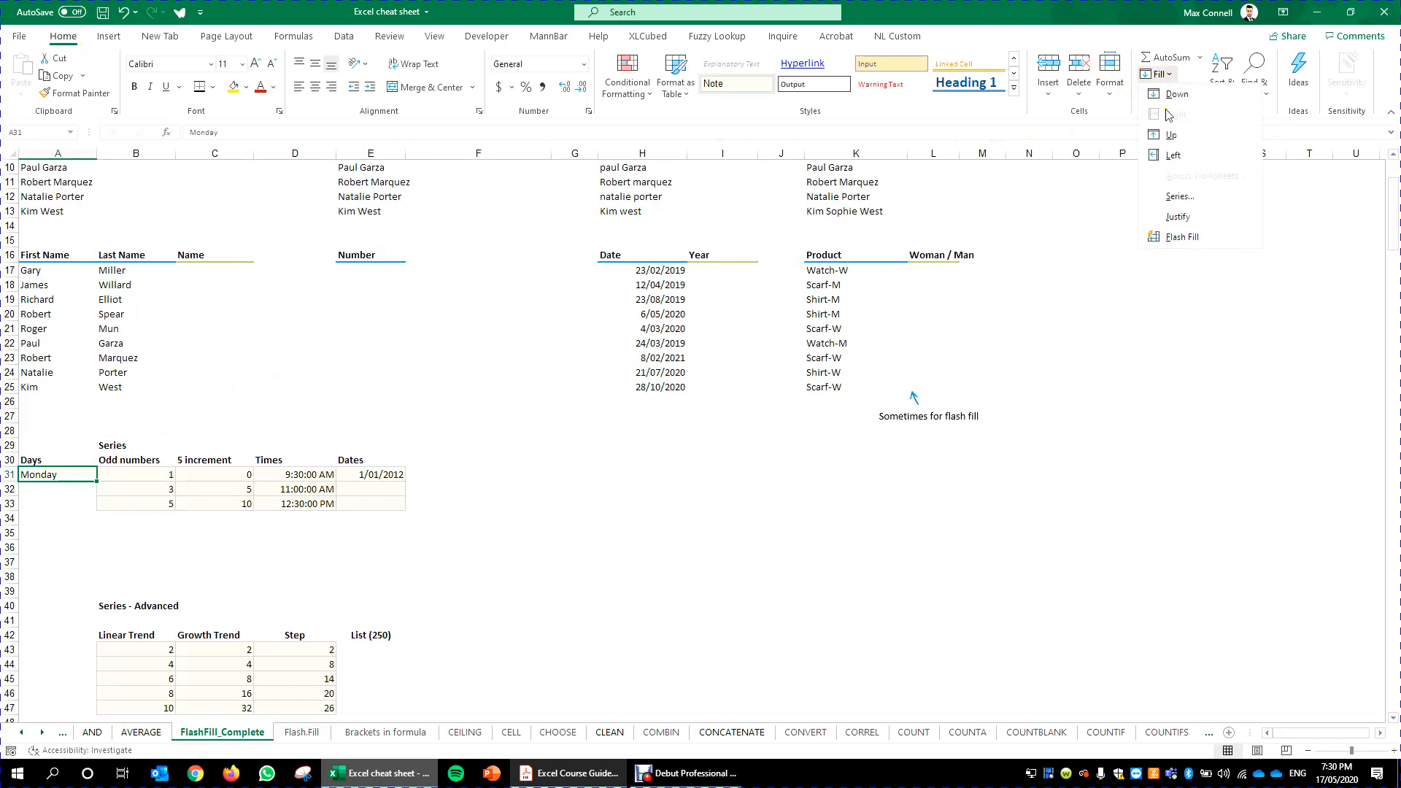
click(1162, 75)
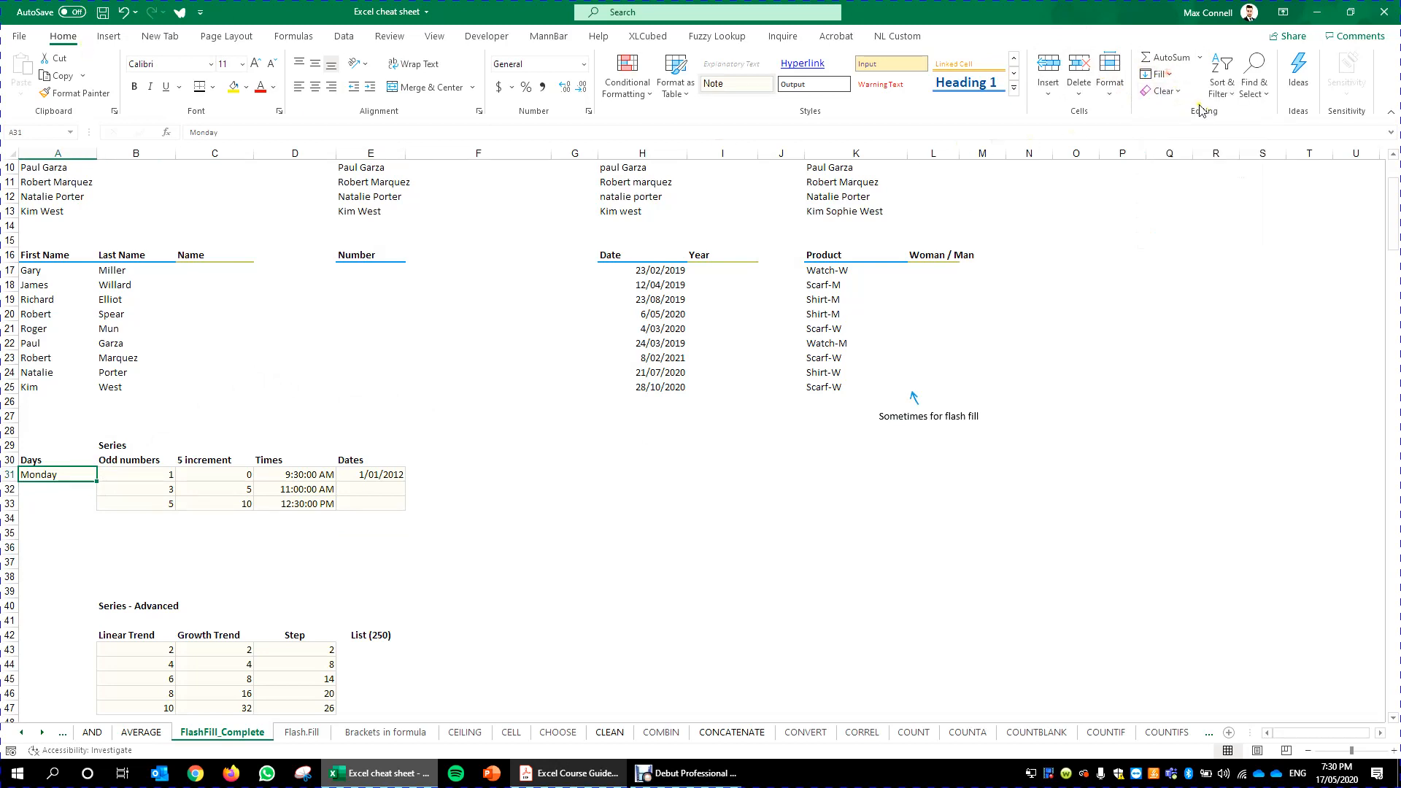
click(1169, 74)
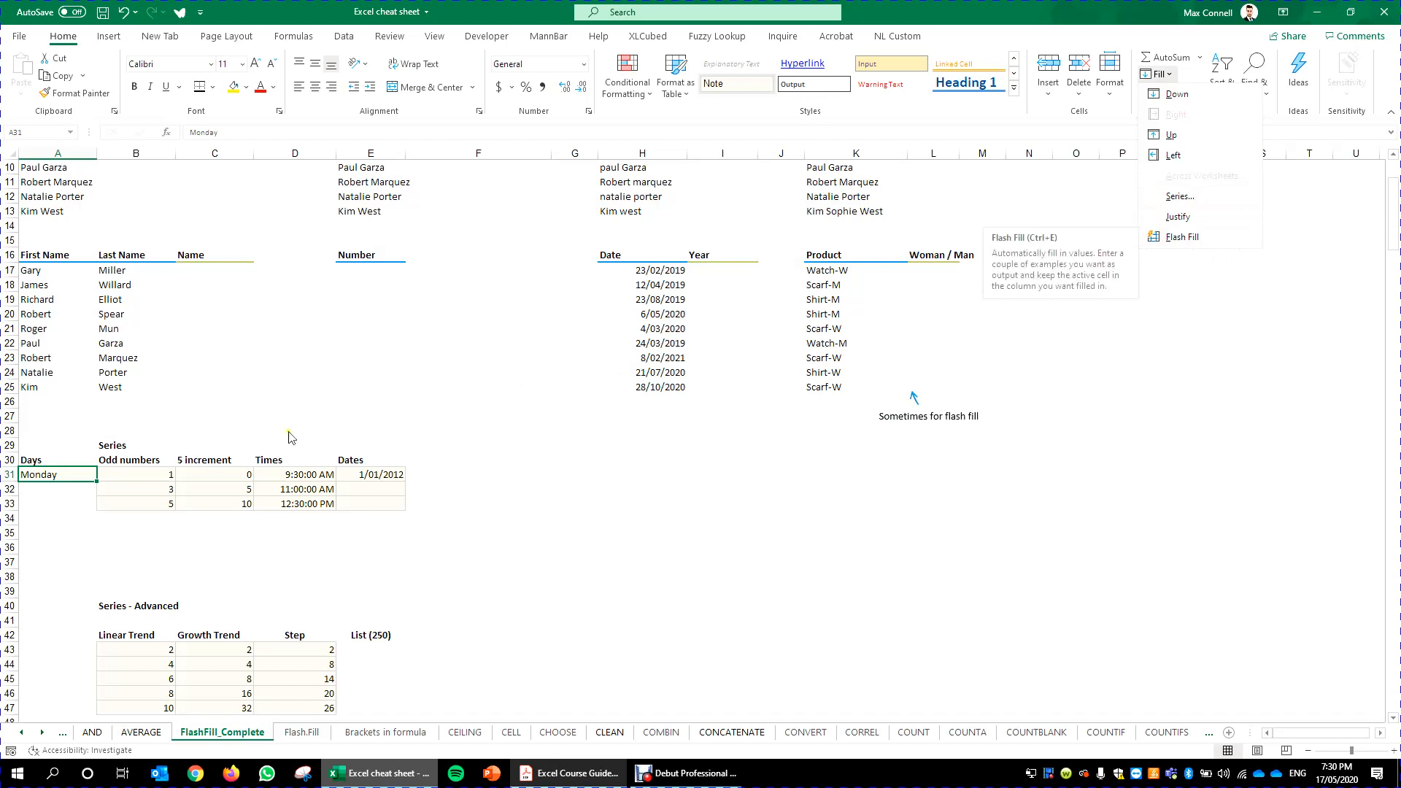
click(281, 475)
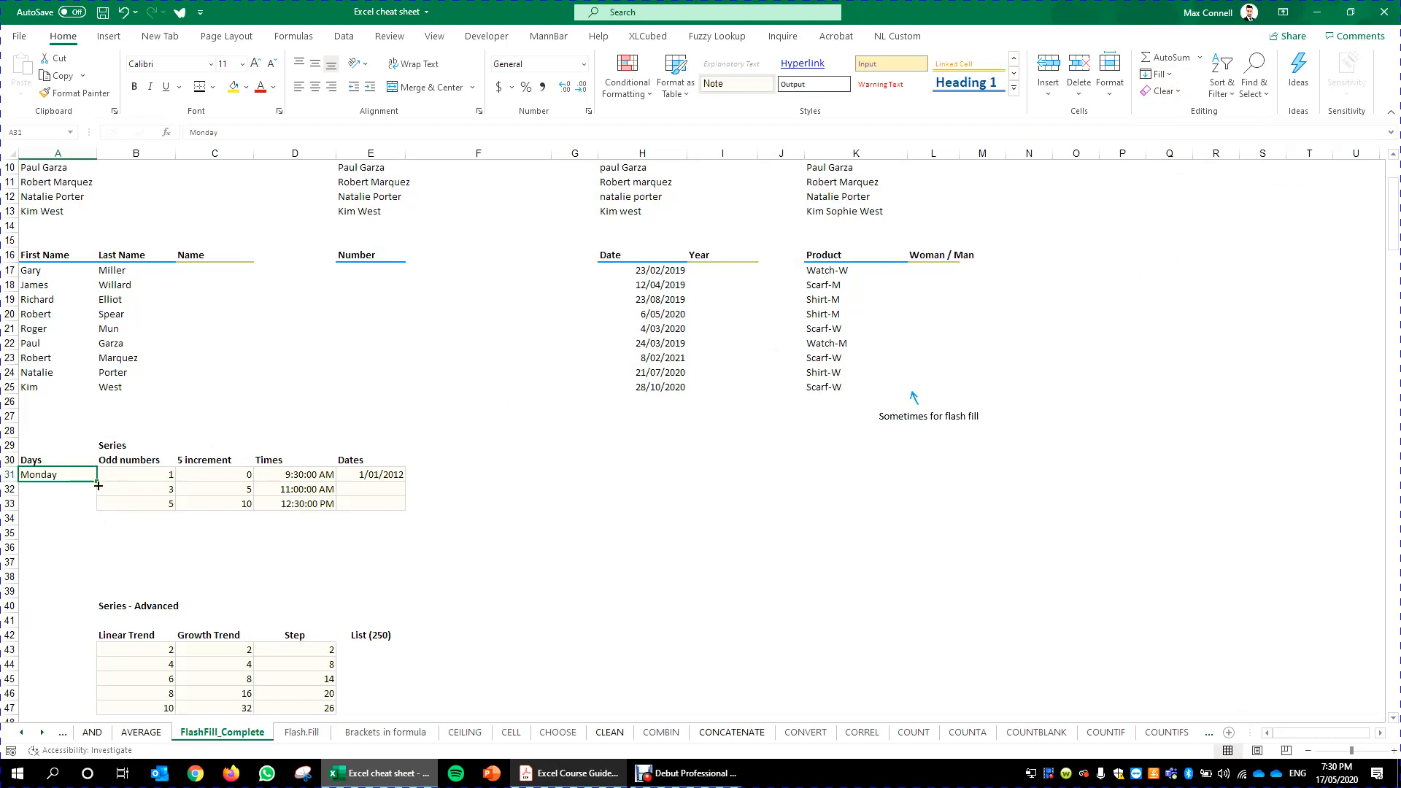
- Fill the days from Monday down to row 36 under Days
drag(99, 483, 98, 483)
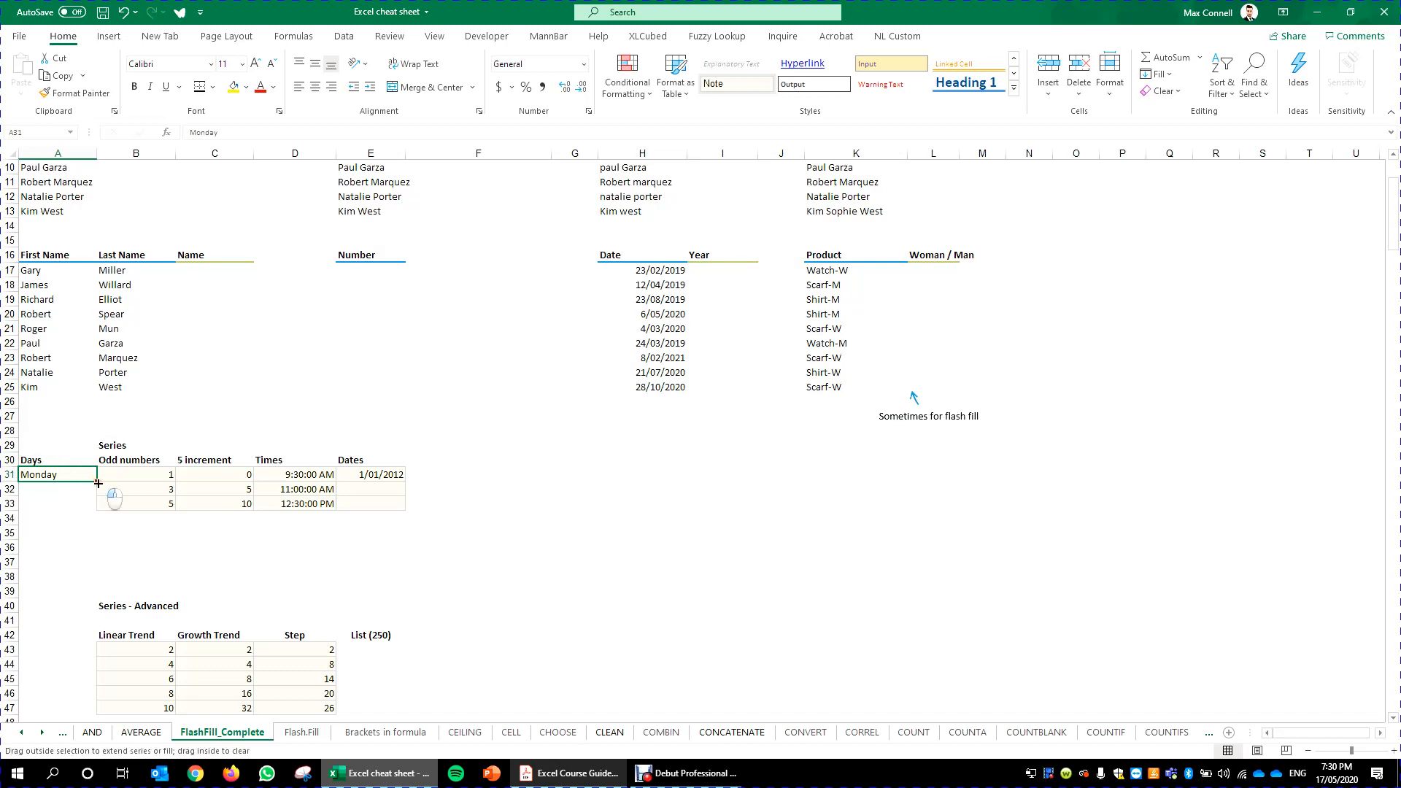
drag(98, 484, 93, 553)
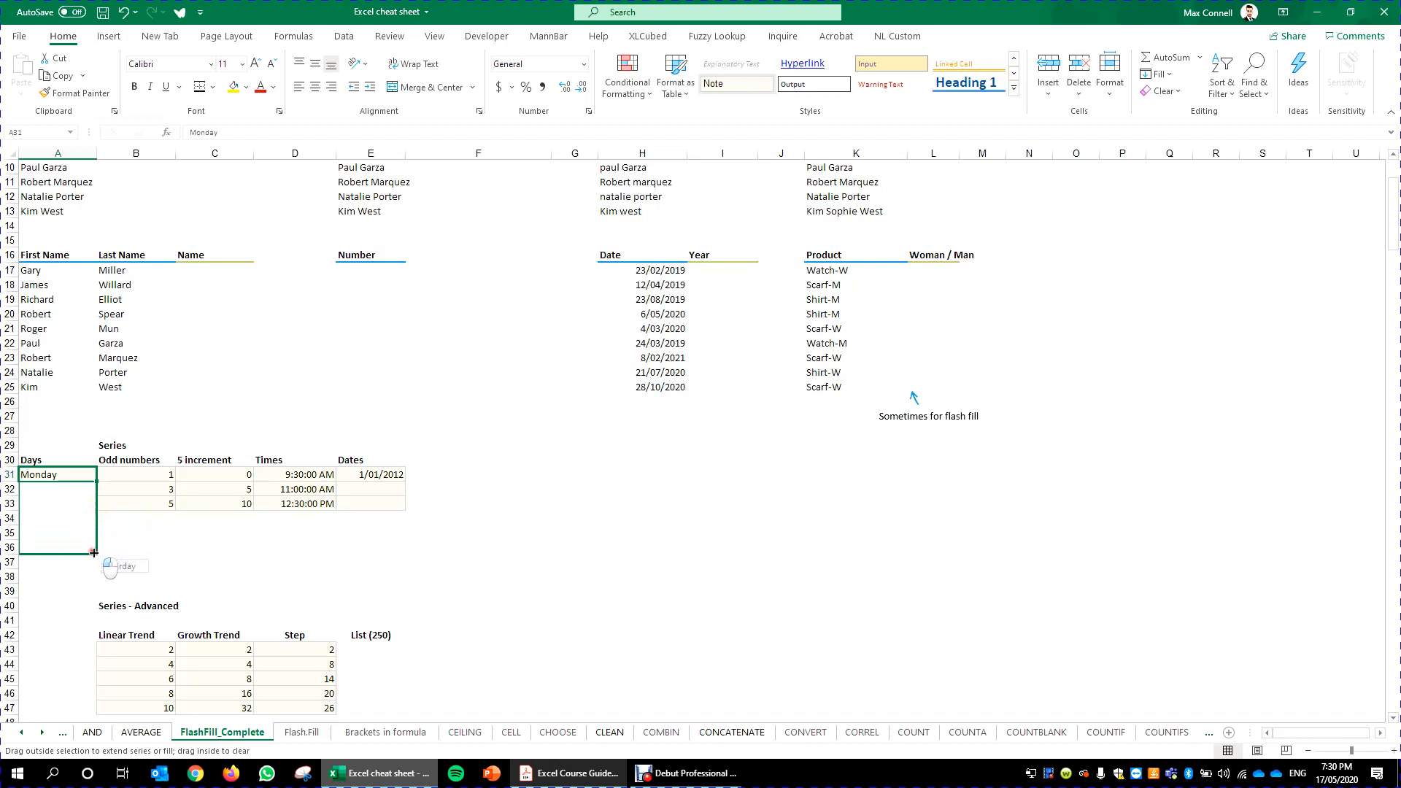
drag(93, 553, 94, 553)
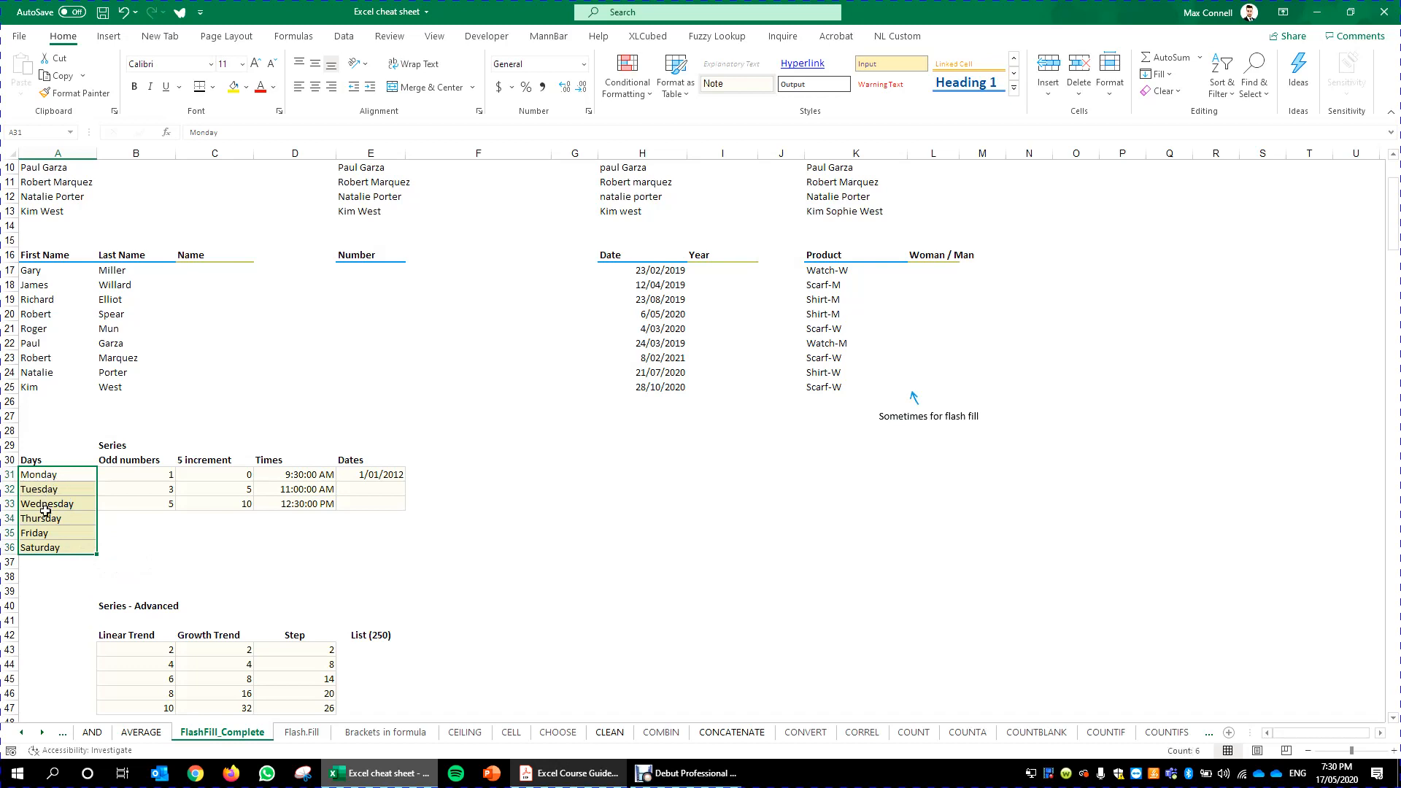
- Extend the Odd numbers and 5 increment series down to row 36
click(199, 511)
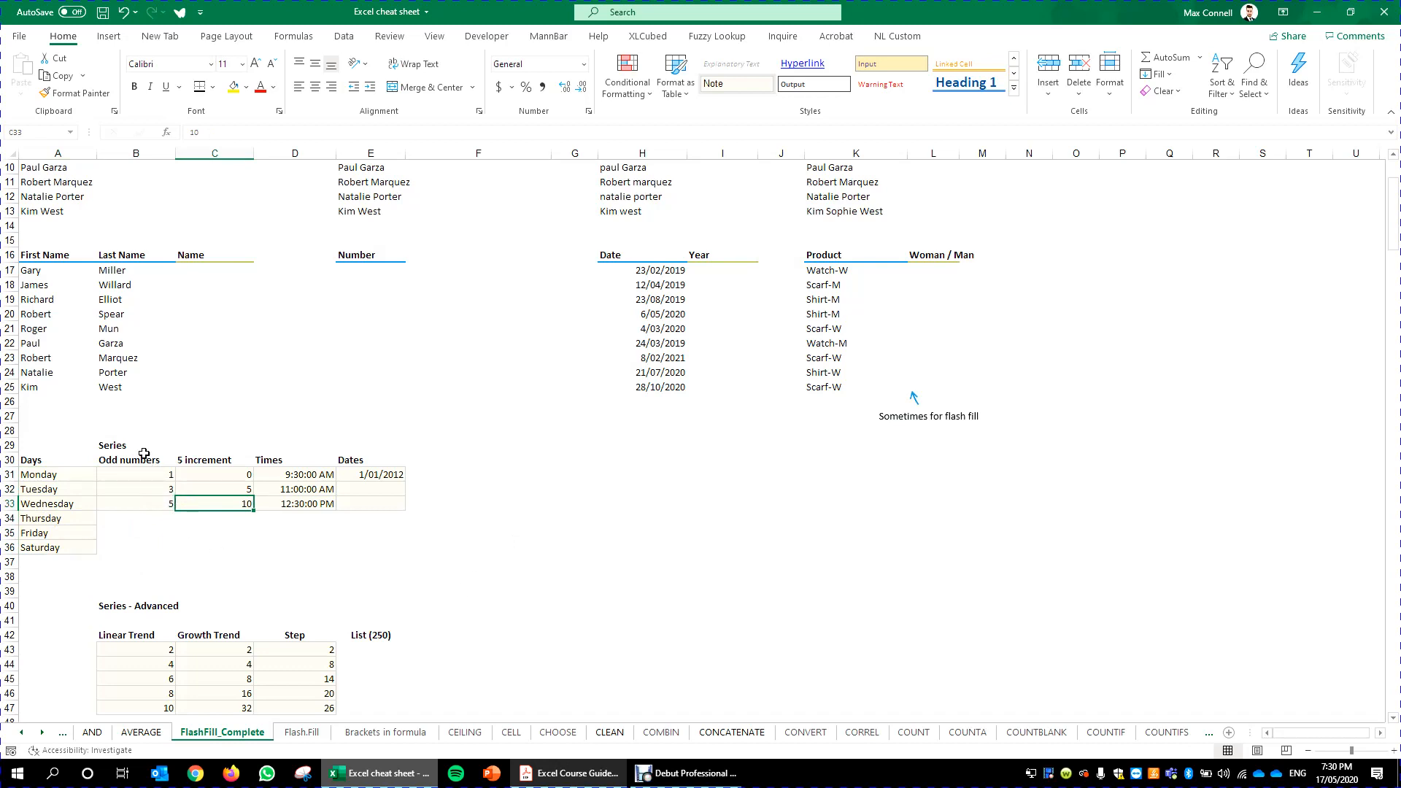
drag(160, 478, 156, 508)
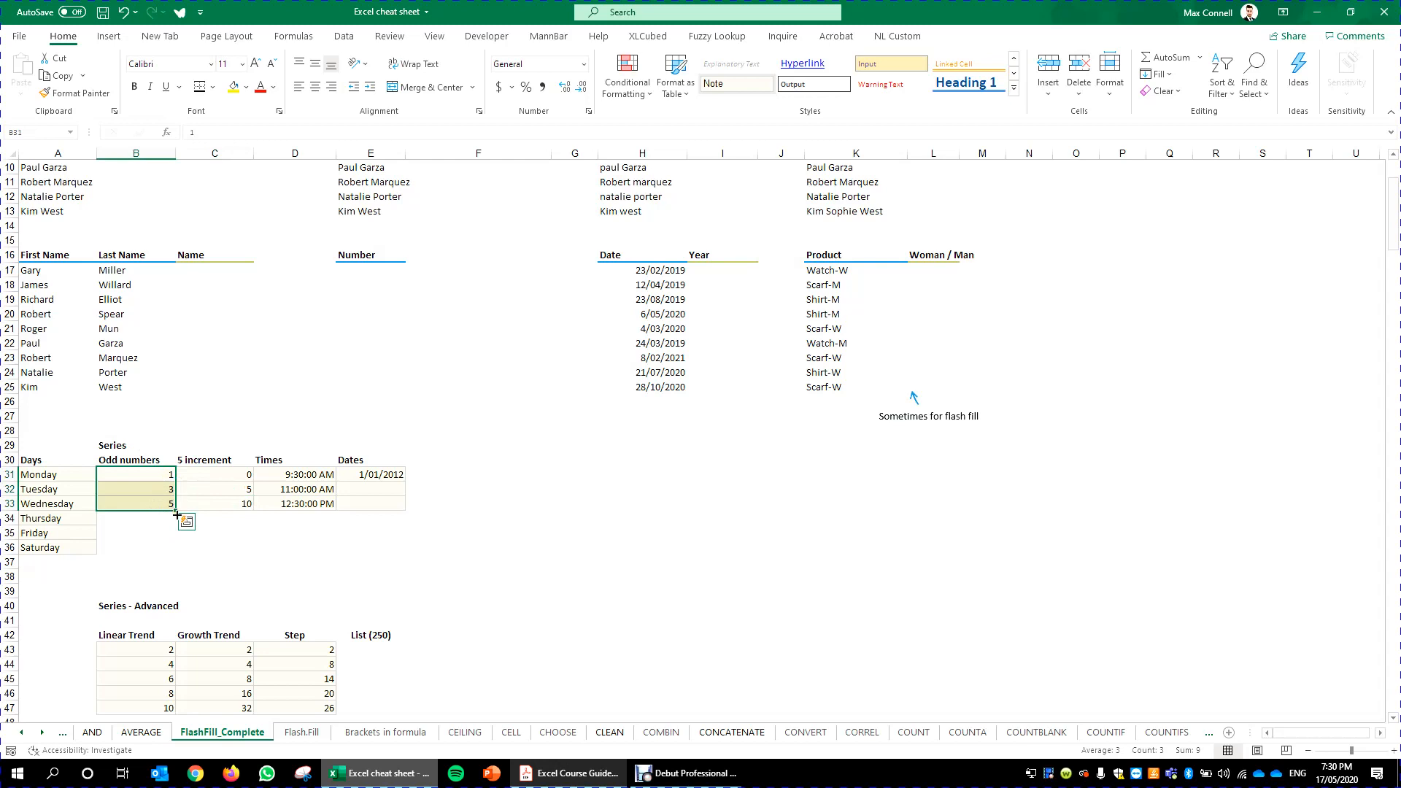
drag(177, 515, 175, 525)
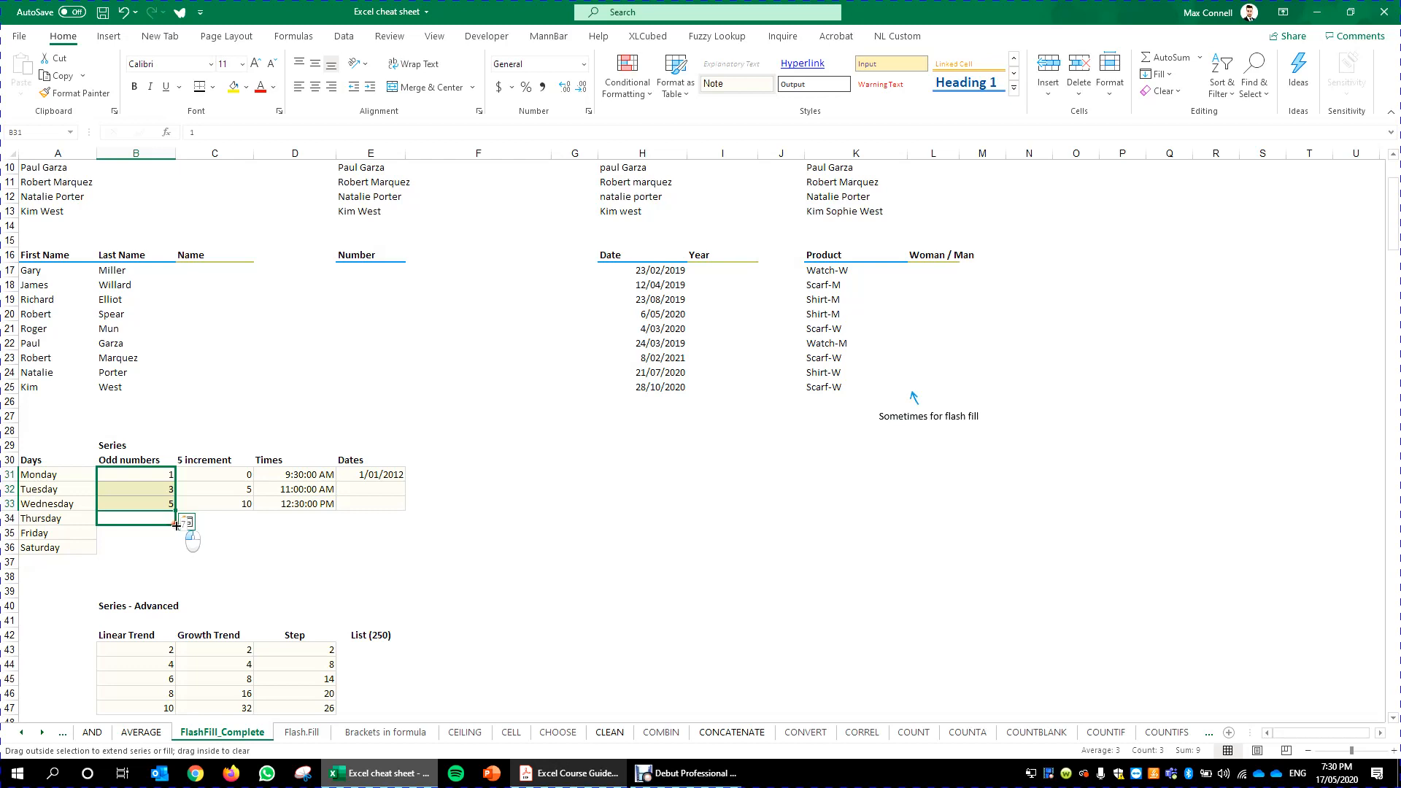
drag(176, 525, 166, 552)
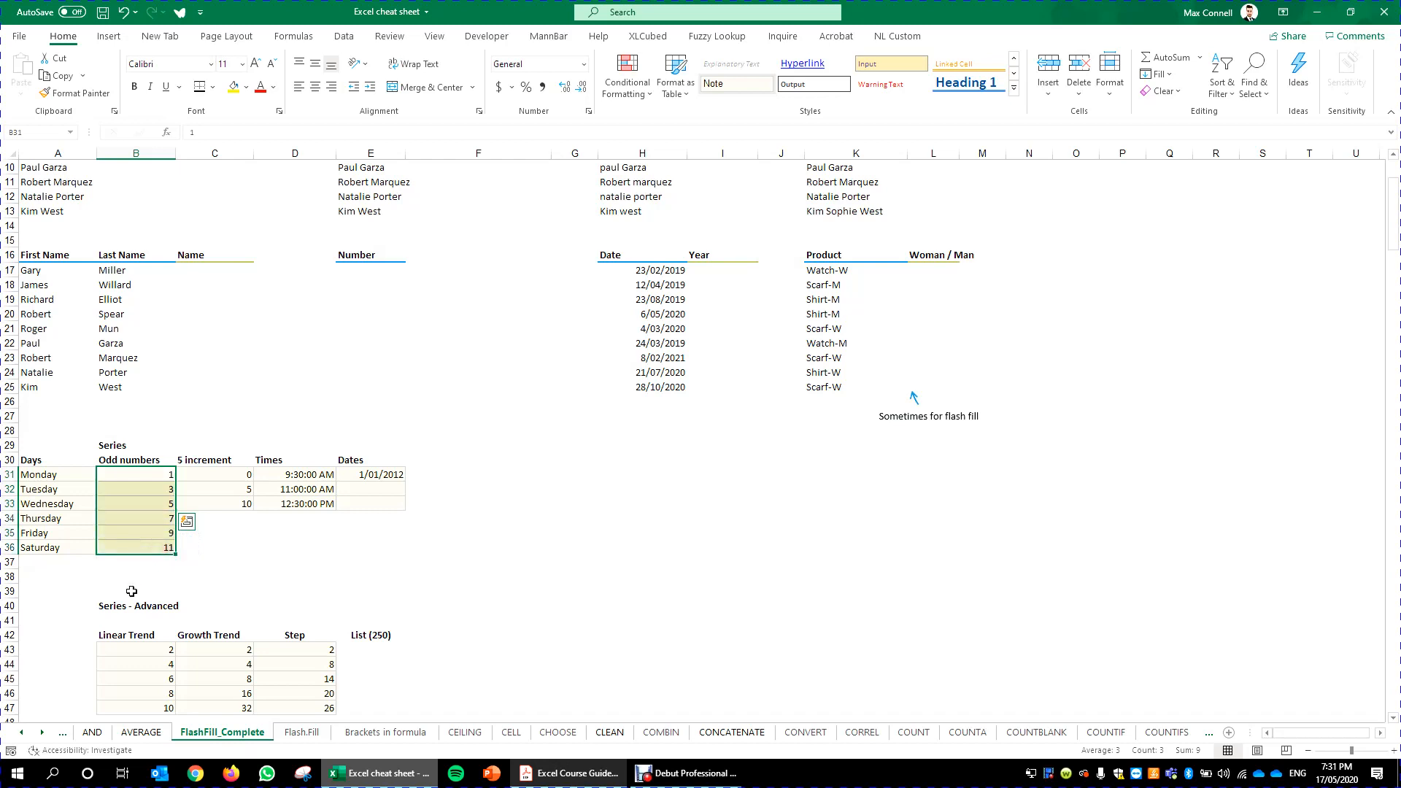
drag(243, 475, 249, 551)
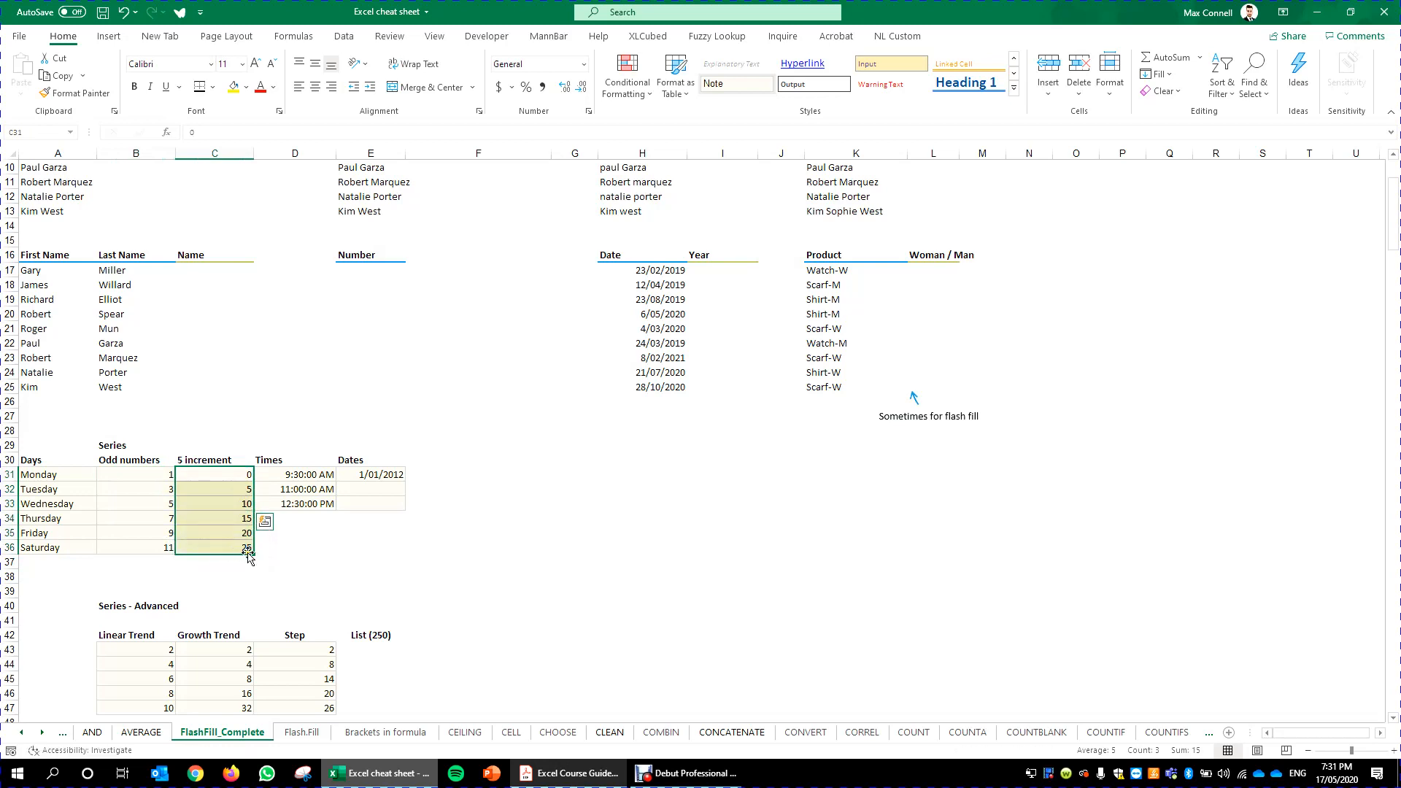
- Extend the Times and Dates series down to row 36
click(312, 476)
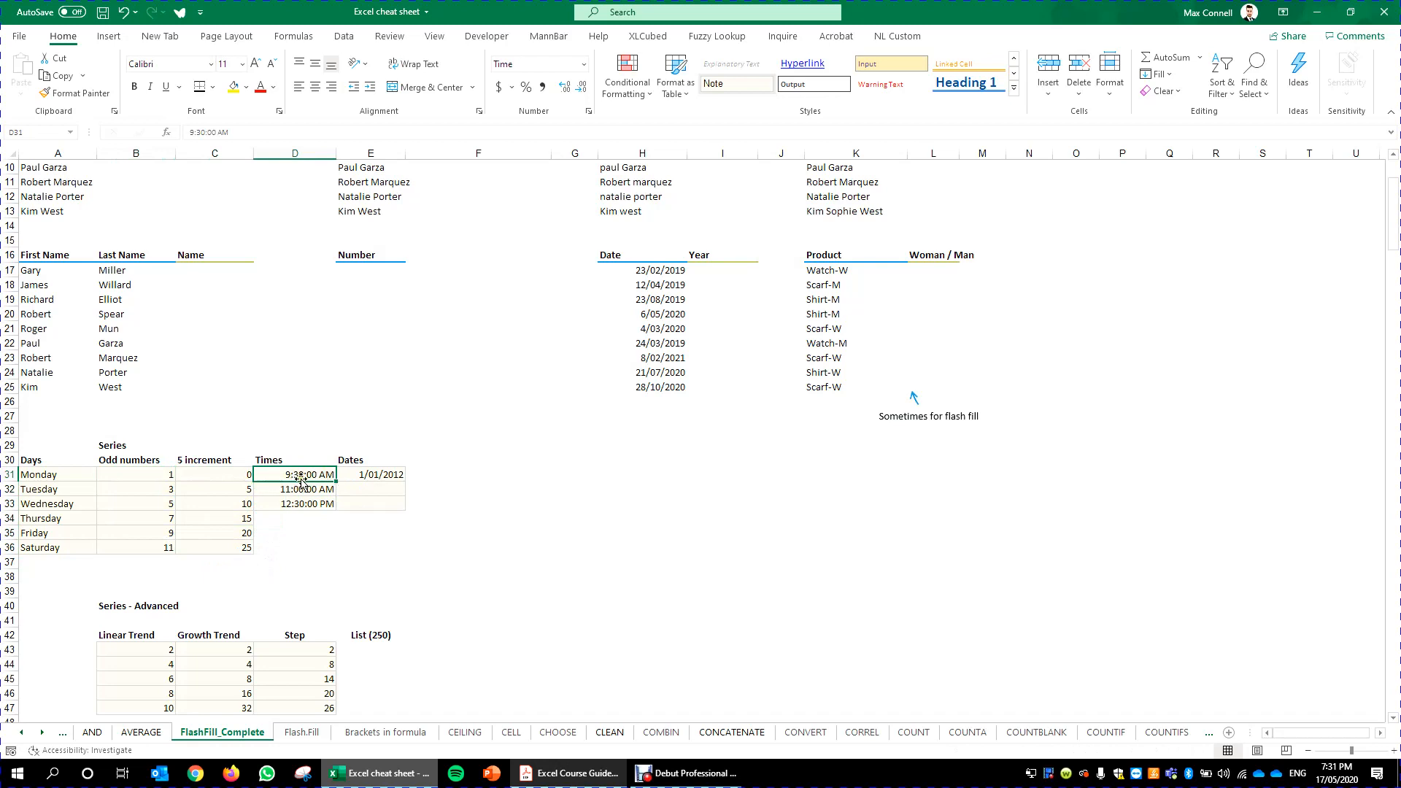
drag(321, 476, 332, 553)
click(378, 475)
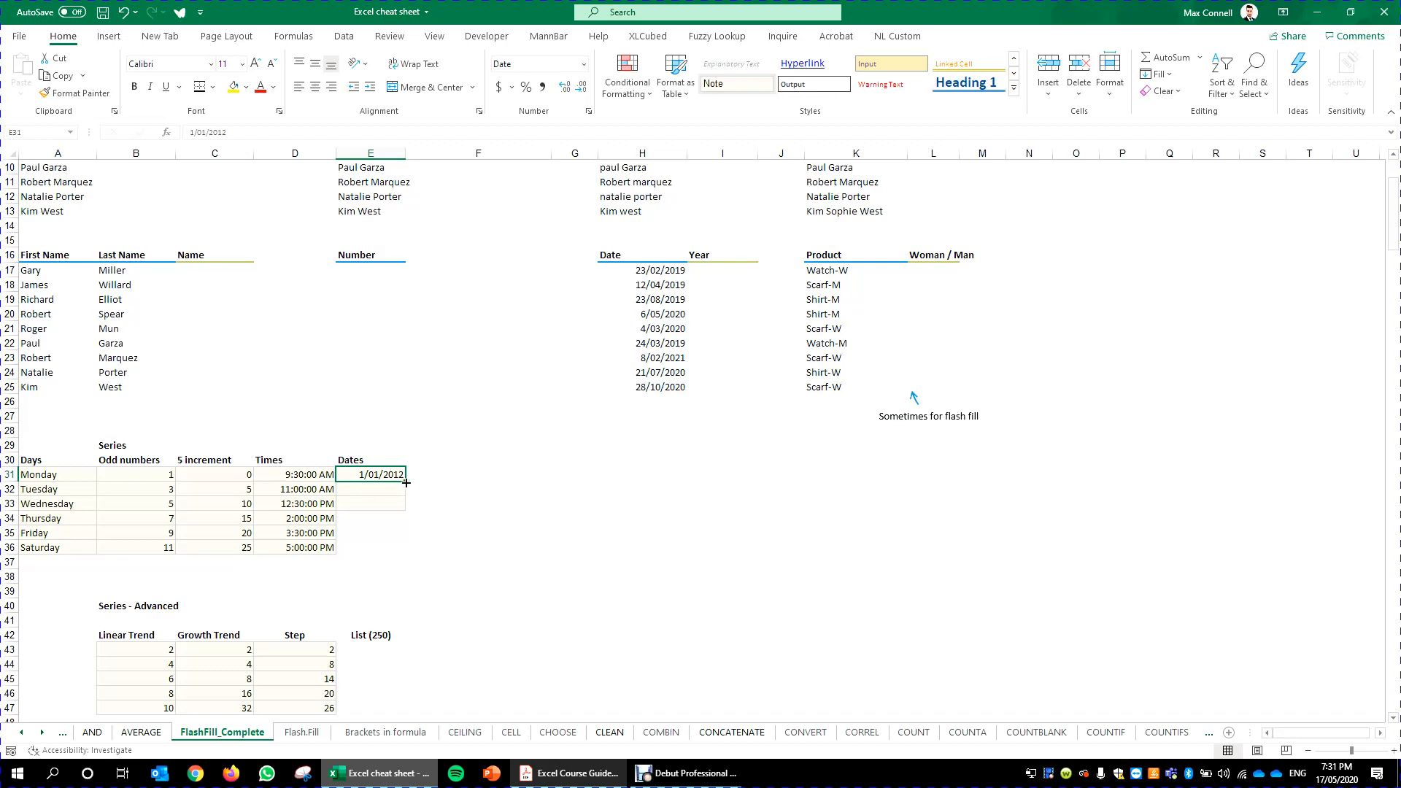
drag(405, 482, 403, 551)
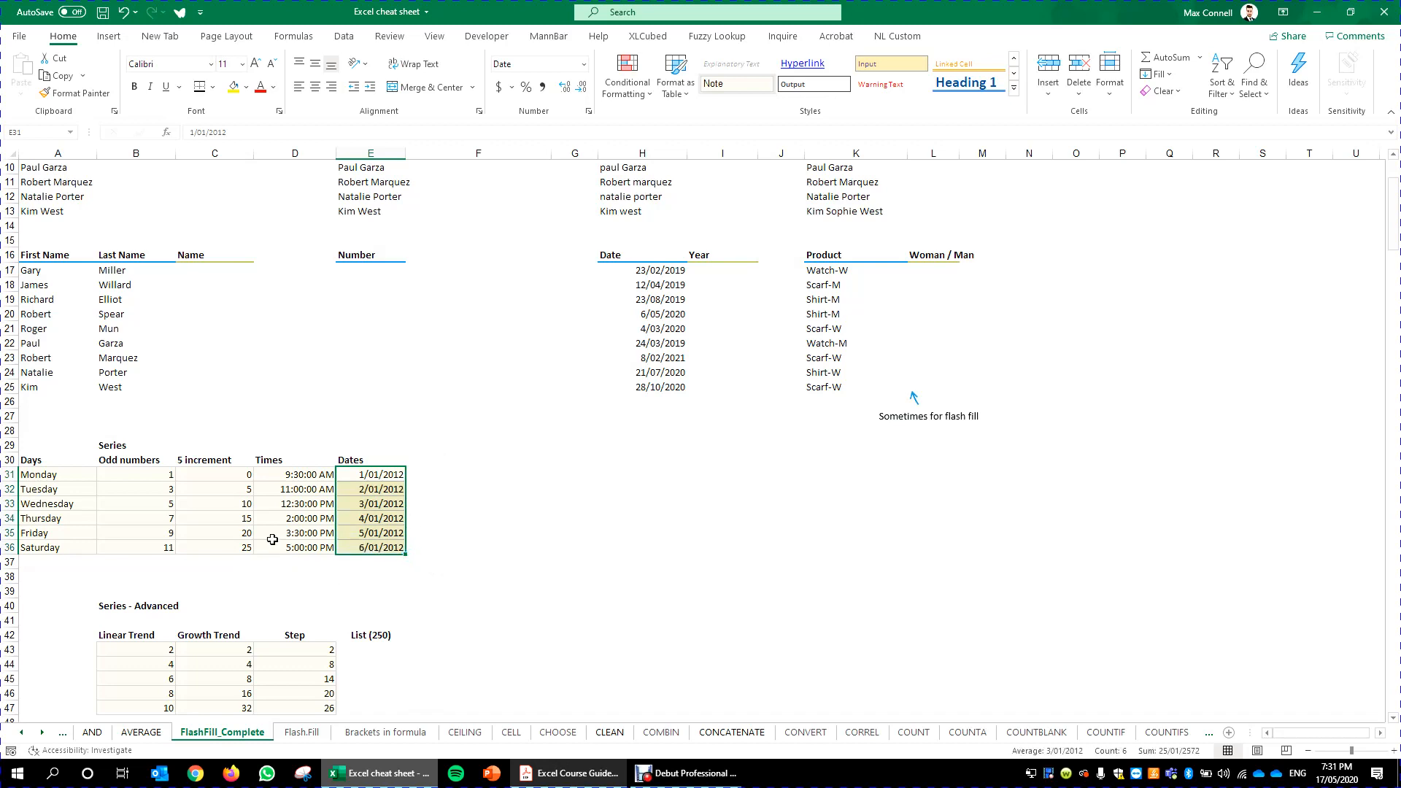
click(395, 474)
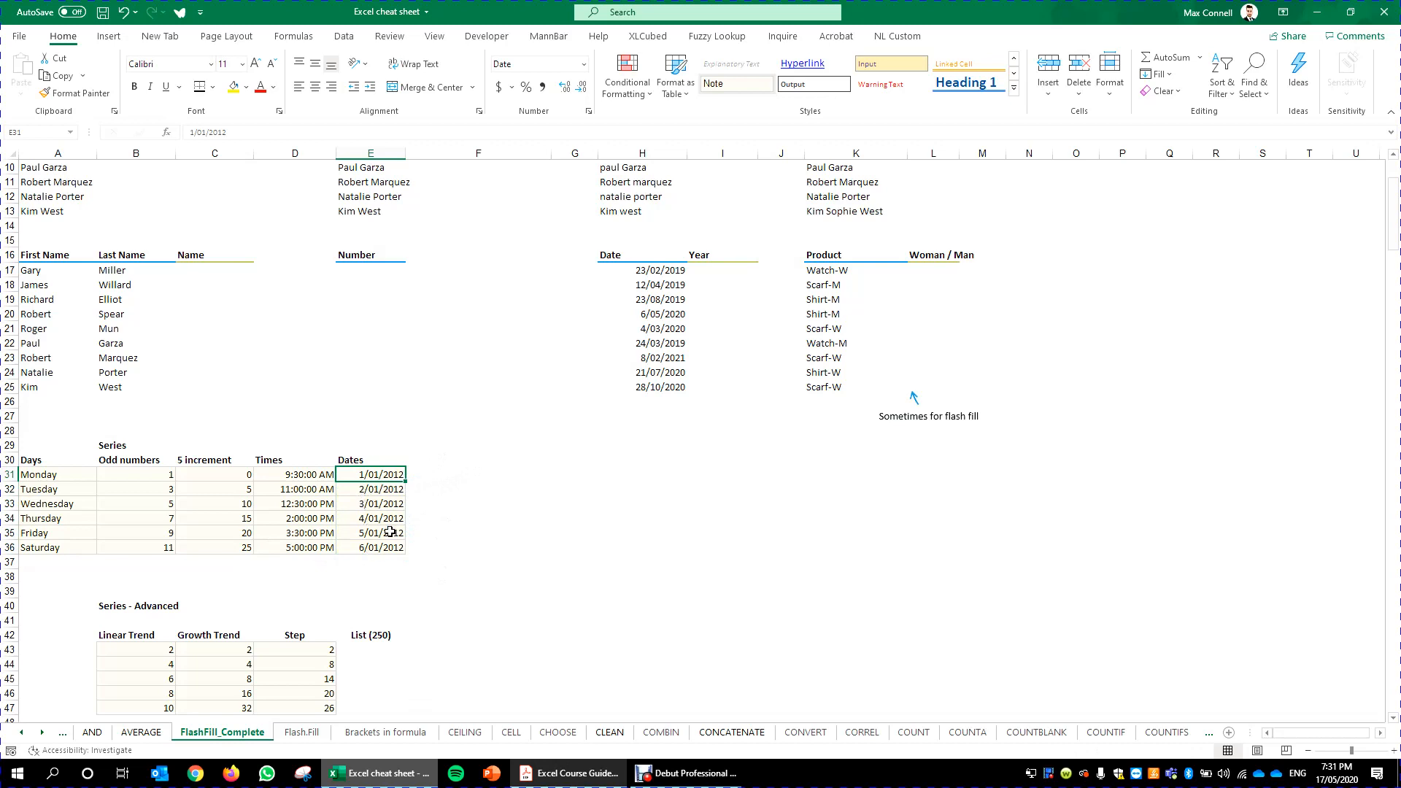
- Undo the last two fills
key(ctrl+z)
key(ctrl+z)
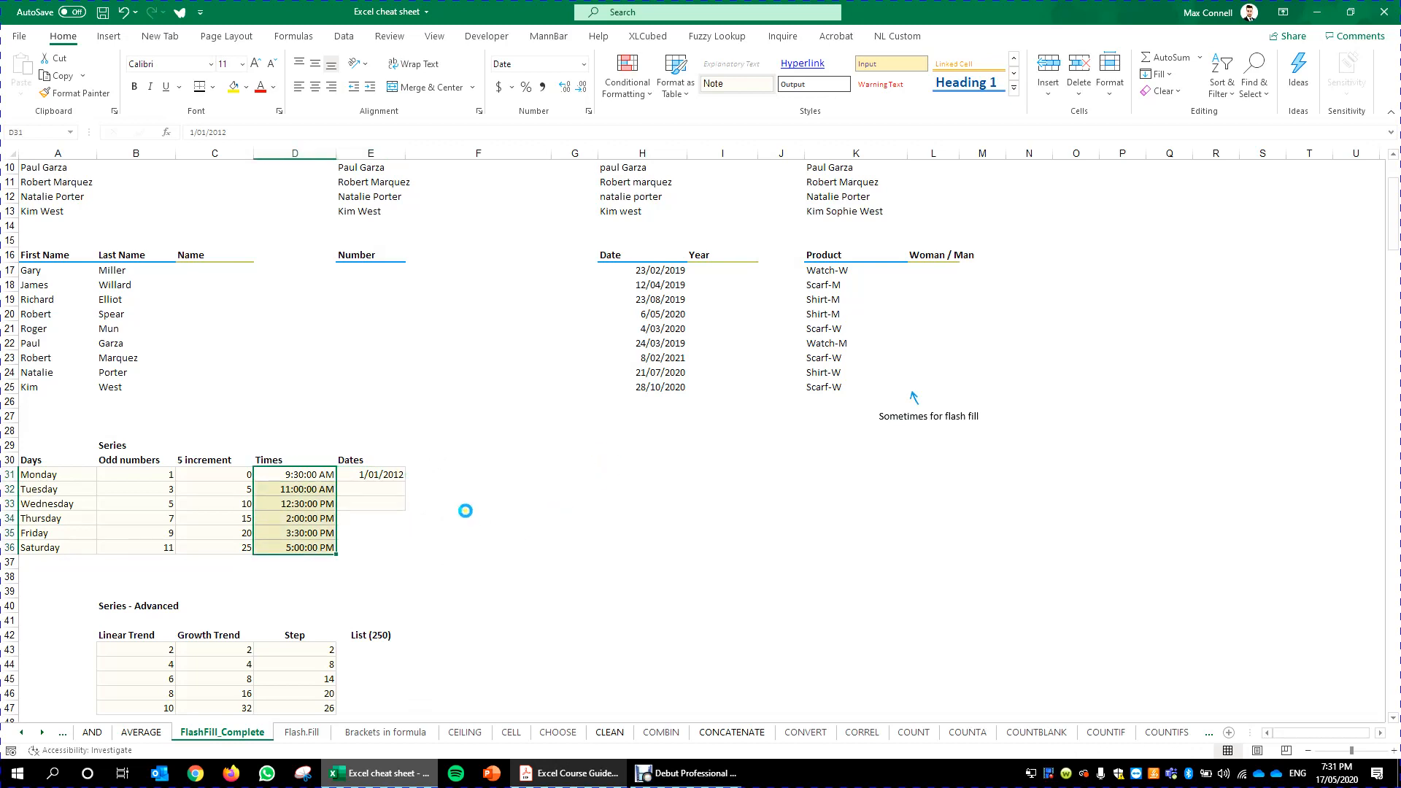
click(492, 473)
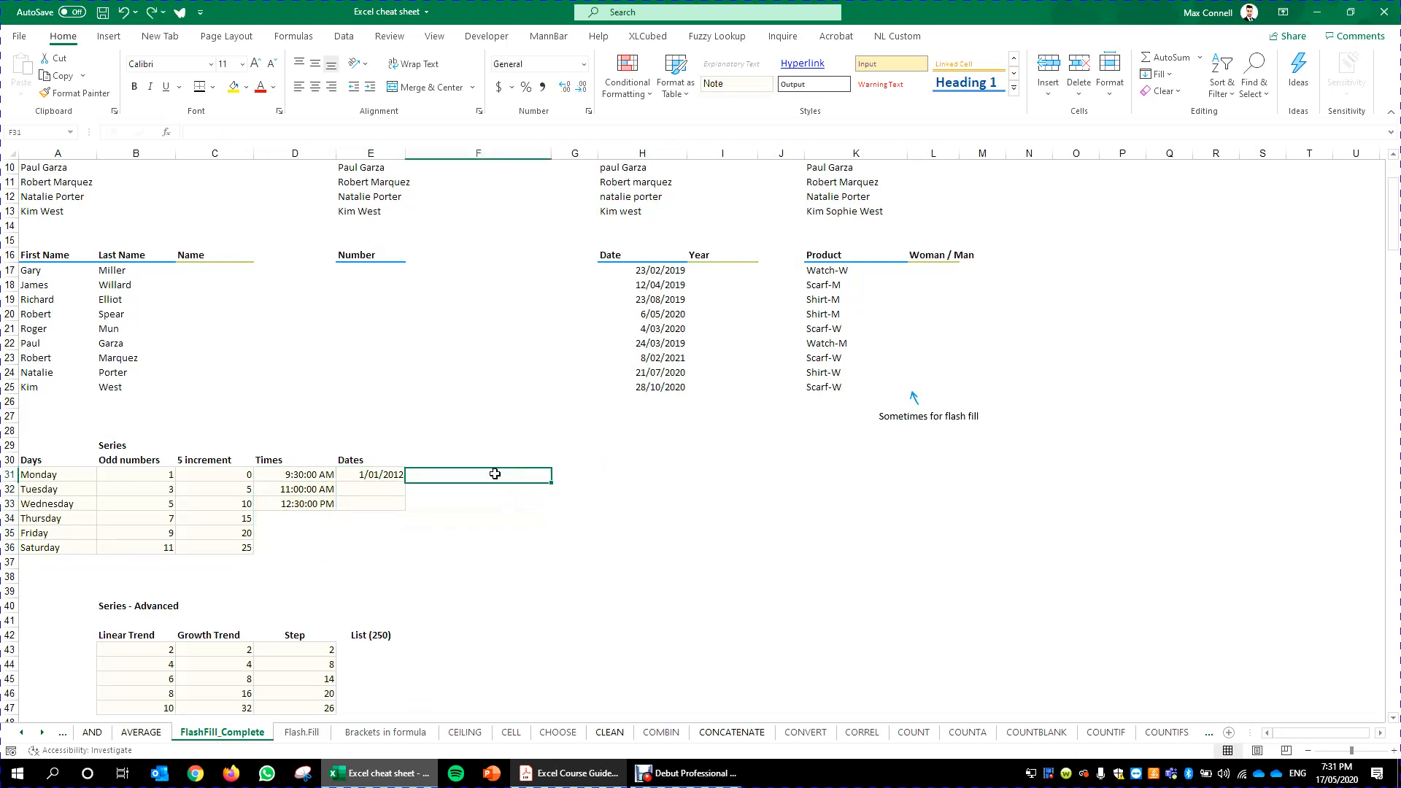
- Fill the date 1/01/2012 down to row 36 by months
click(389, 475)
drag(406, 482, 406, 482)
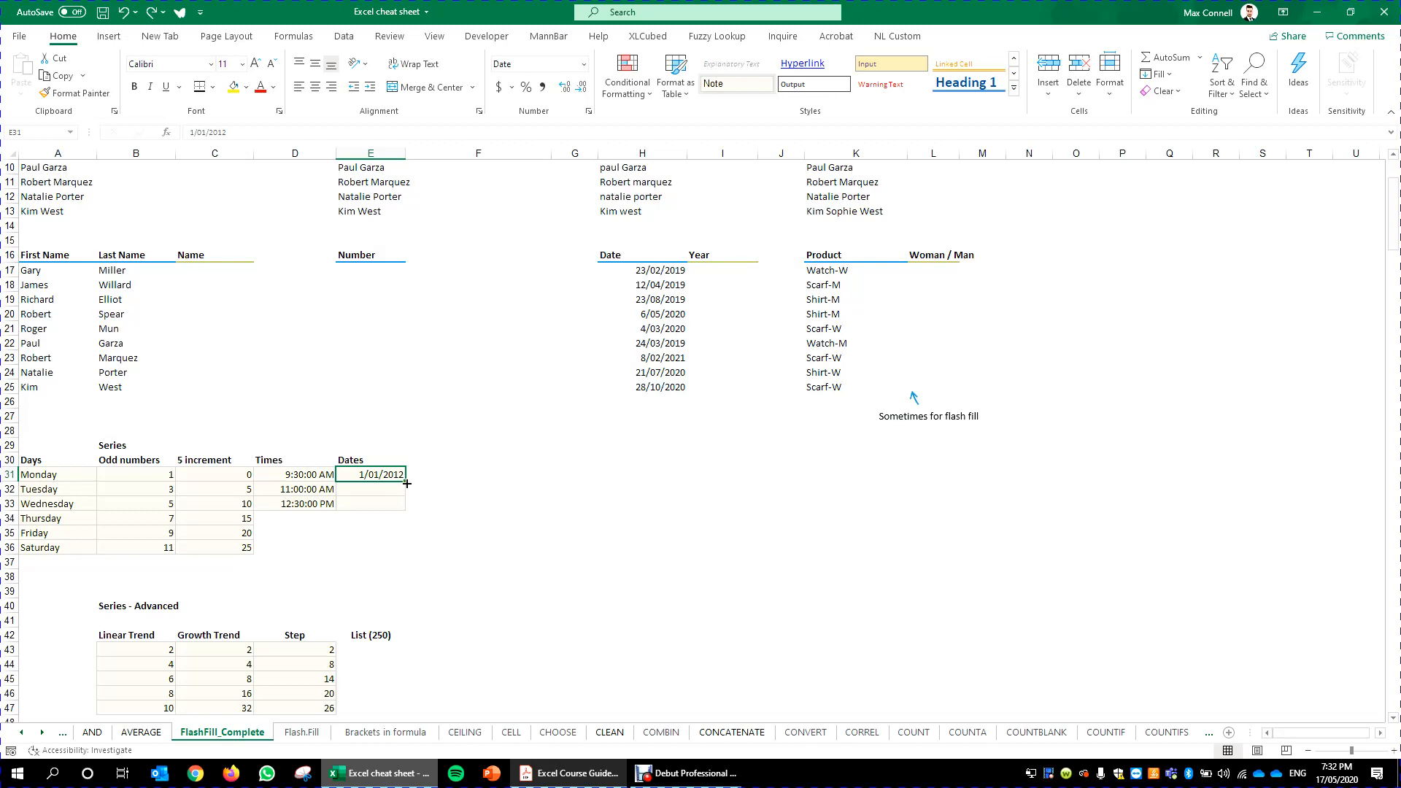
drag(407, 483, 406, 549)
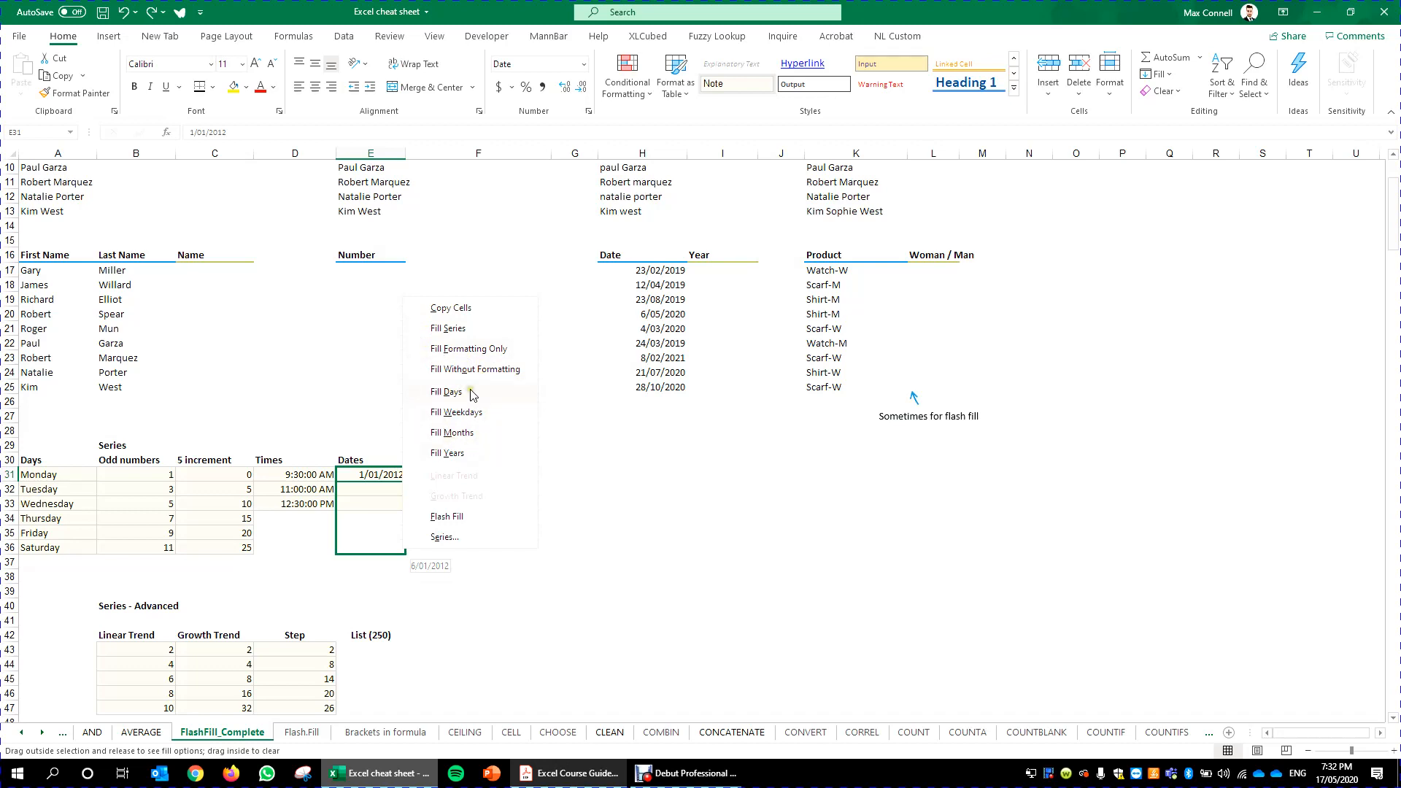
click(482, 434)
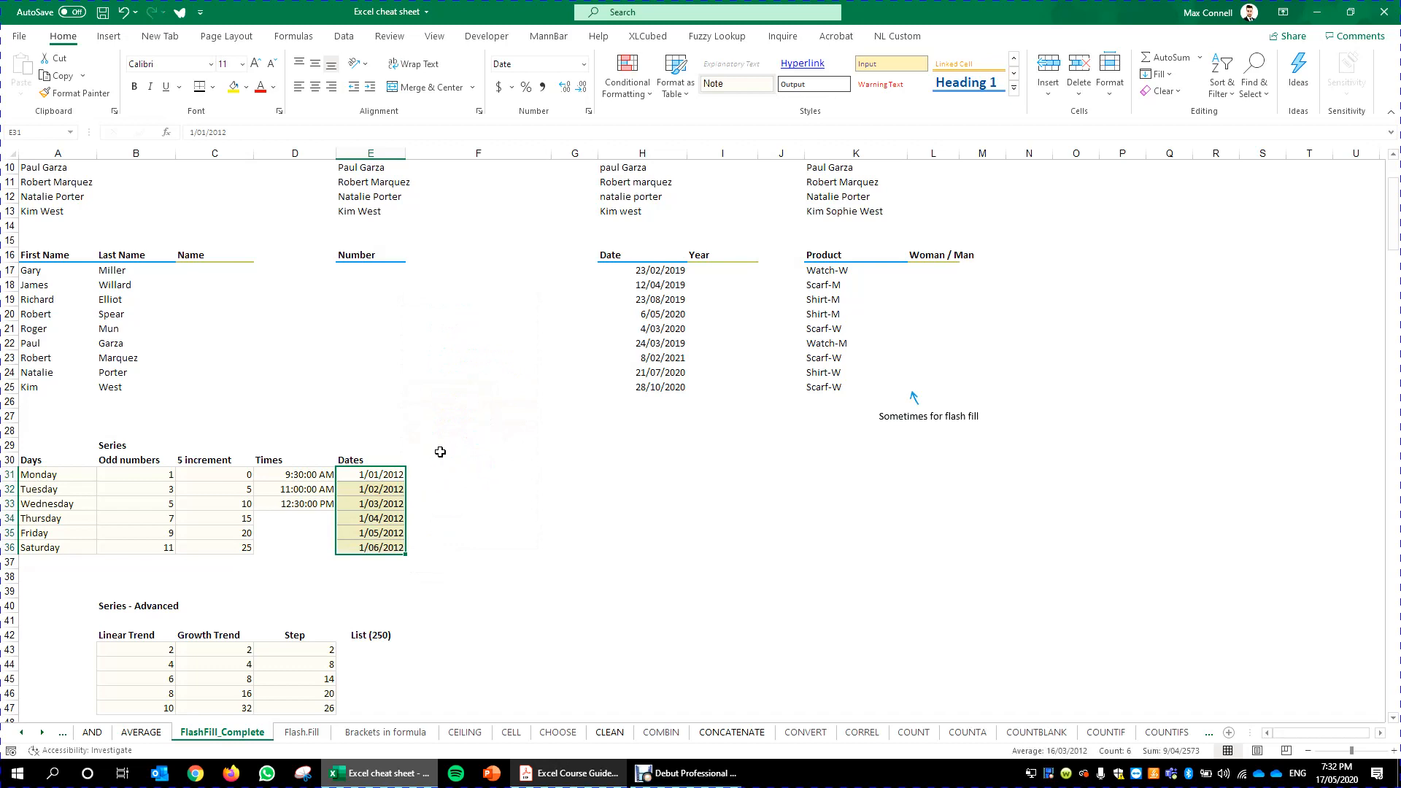
- Apply the d Mmm yy date format from the NL Custom ribbon to the filled dates
click(897, 35)
click(614, 76)
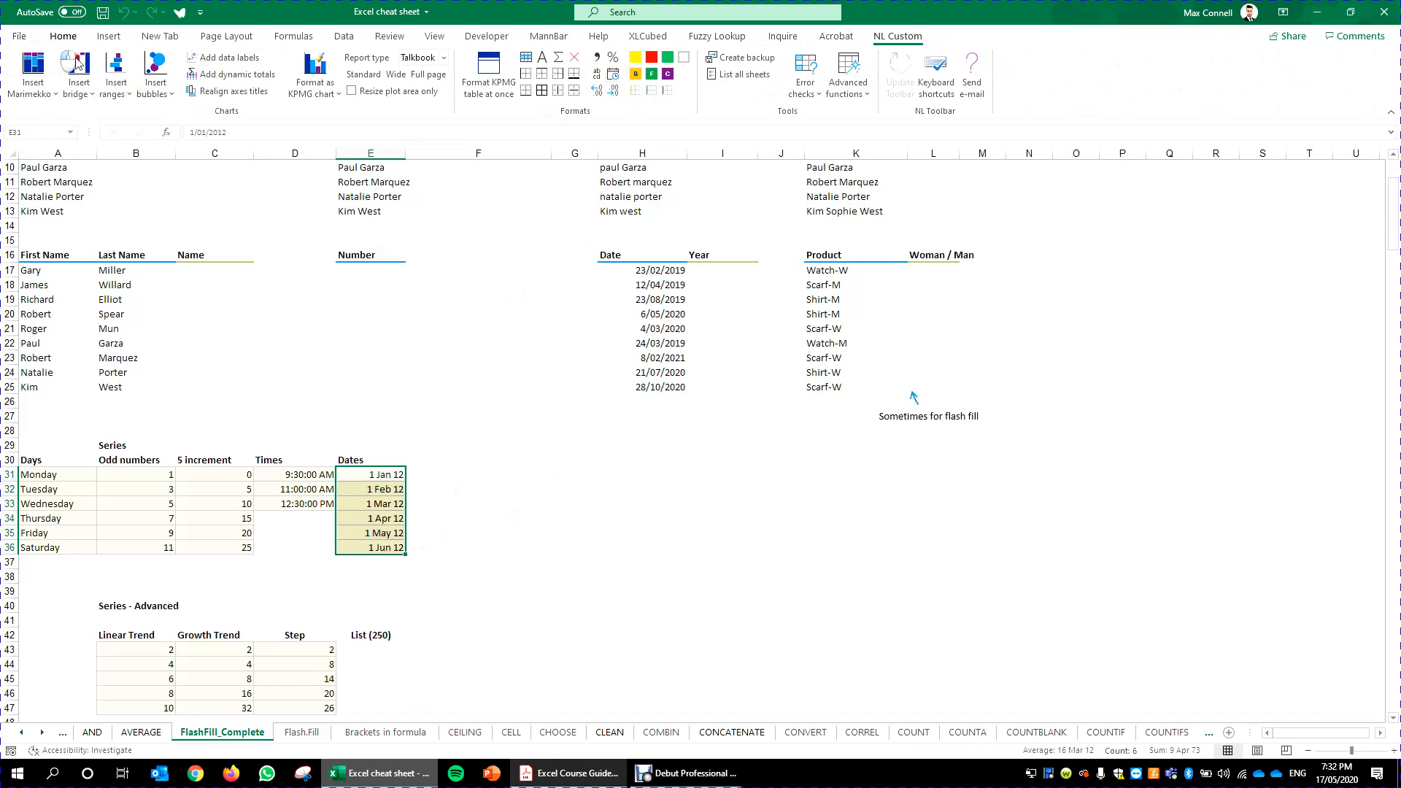
click(62, 36)
click(429, 487)
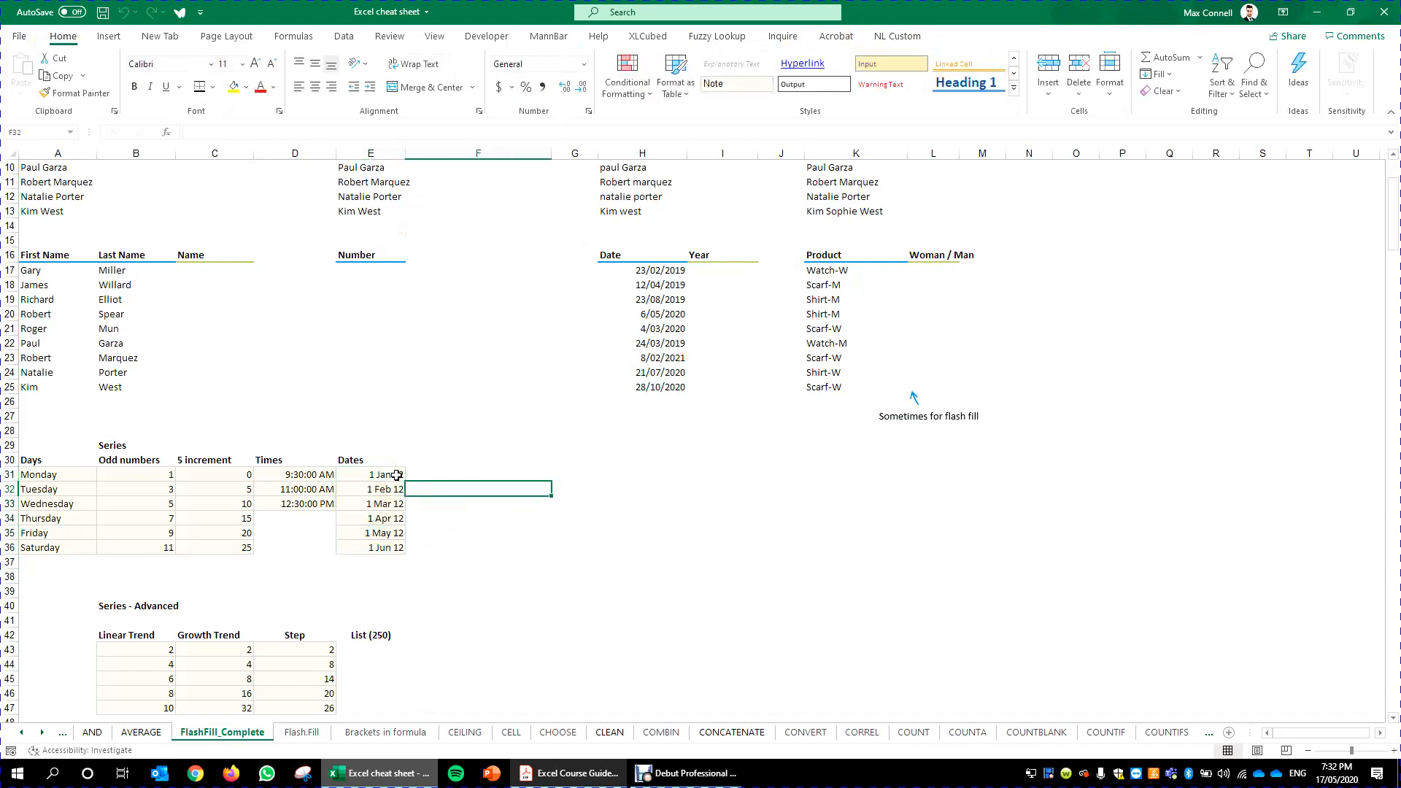
- Clear the dates below the first date in the Dates column
drag(386, 548, 386, 504)
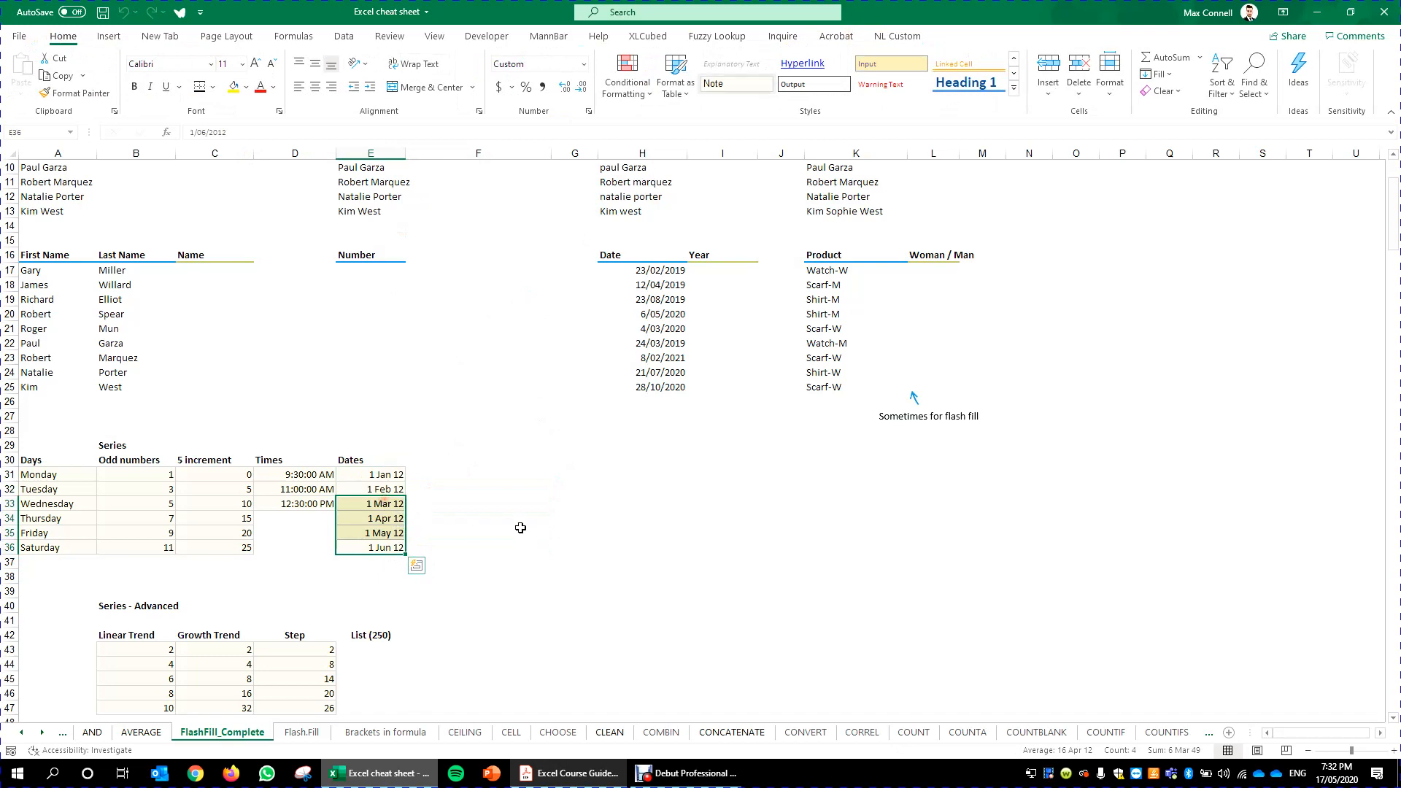
key(Delete)
click(383, 489)
key(Delete)
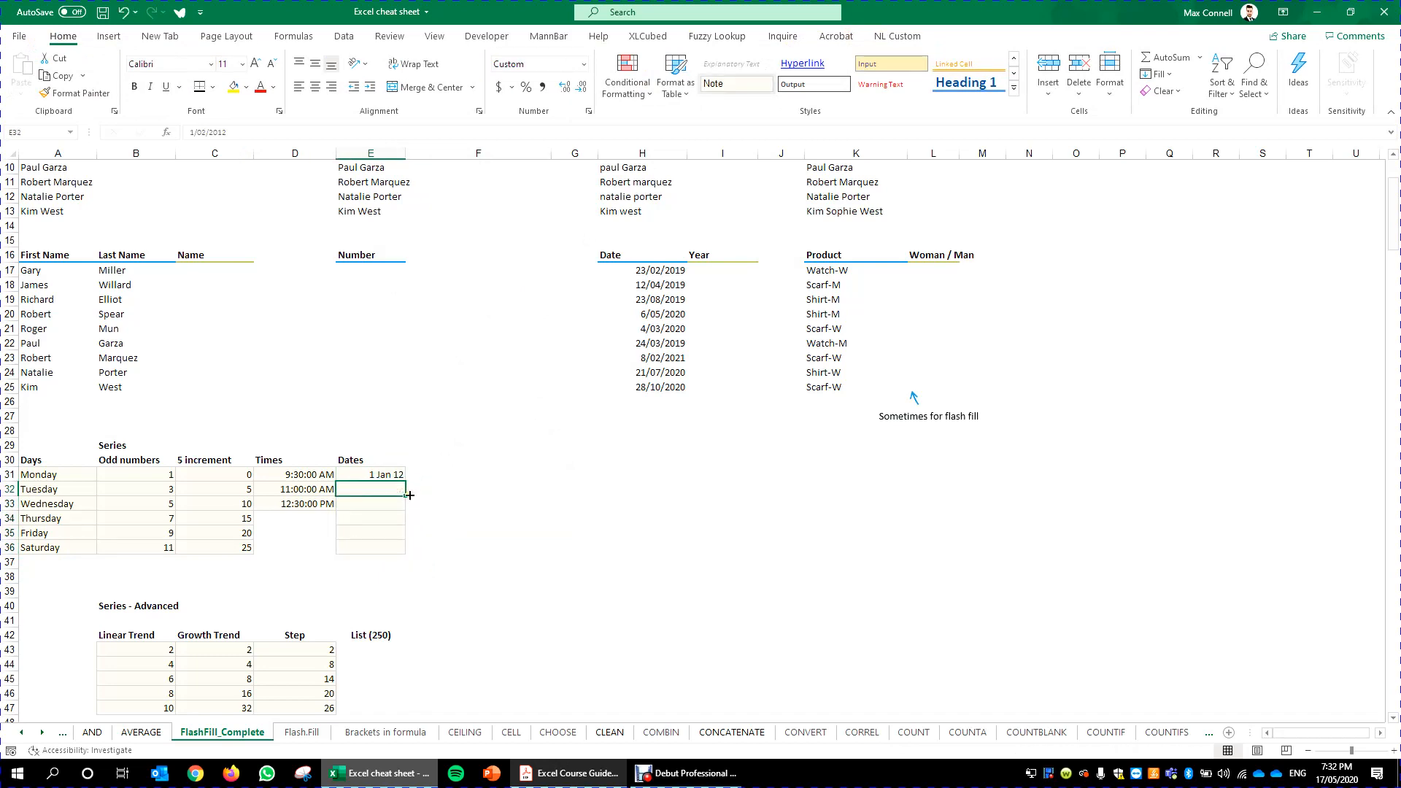
- Fill the first date down to row 36 by years, then undo the fill
click(362, 475)
drag(405, 482, 395, 557)
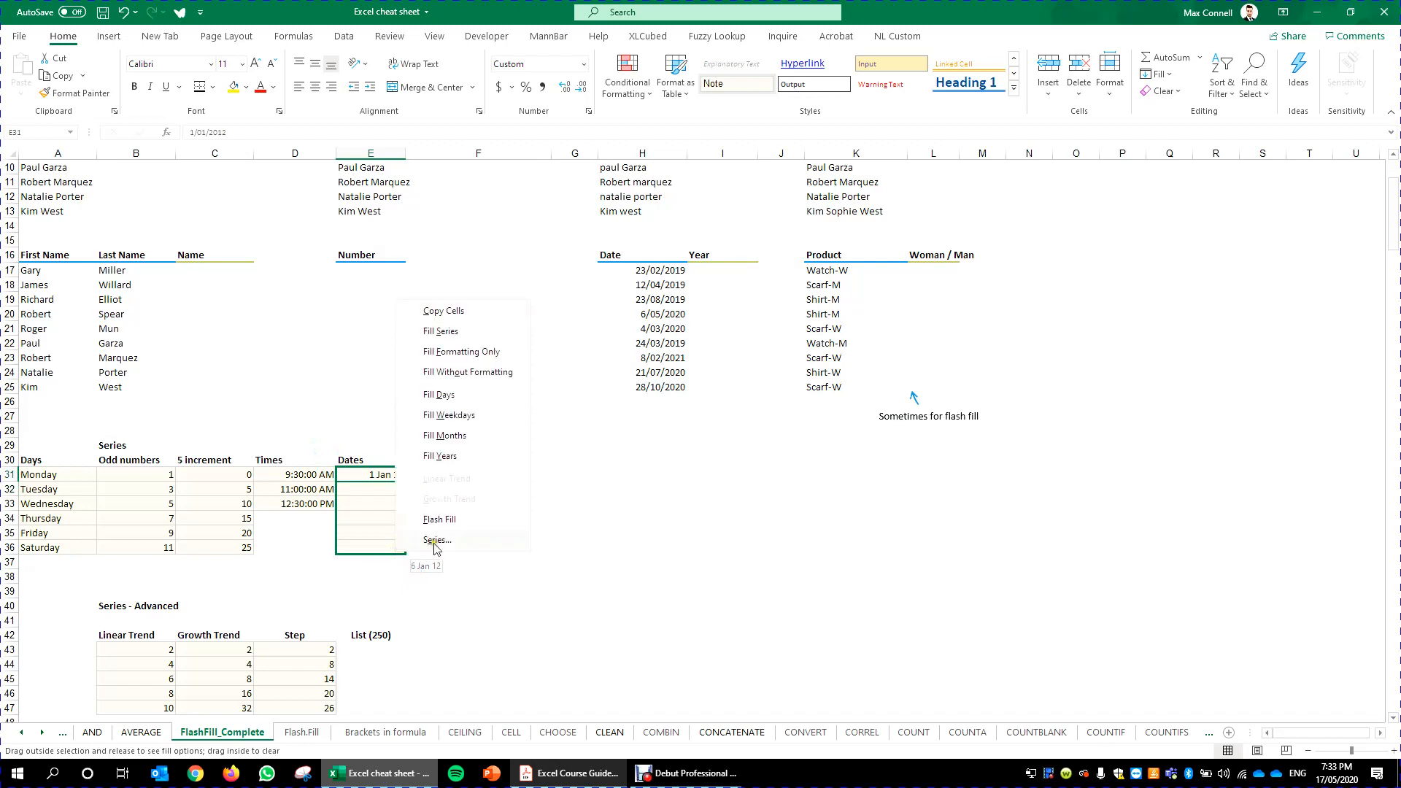
click(500, 457)
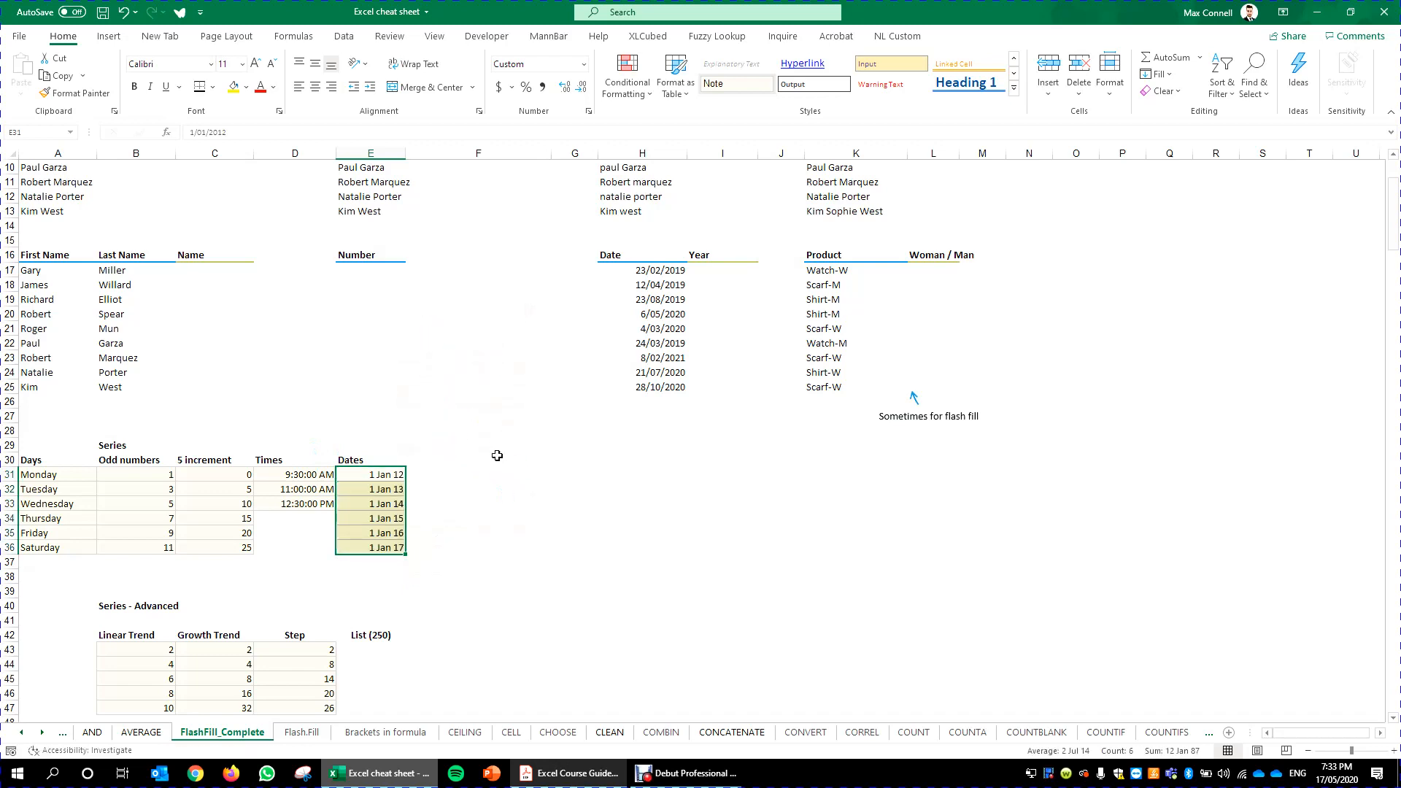
key(ctrl+z)
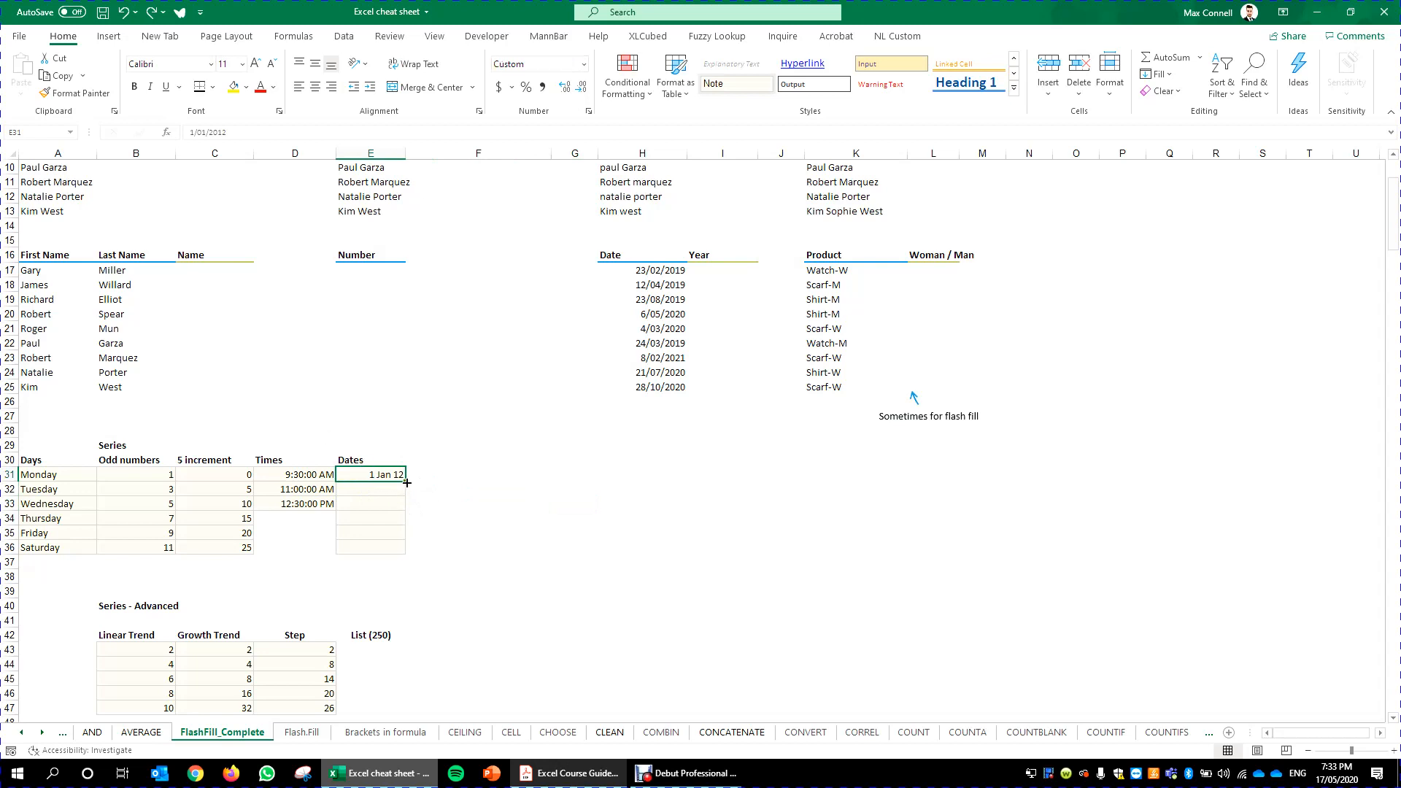
- Fill the first date down to row 36 as a date series stepping by year
drag(406, 483, 406, 559)
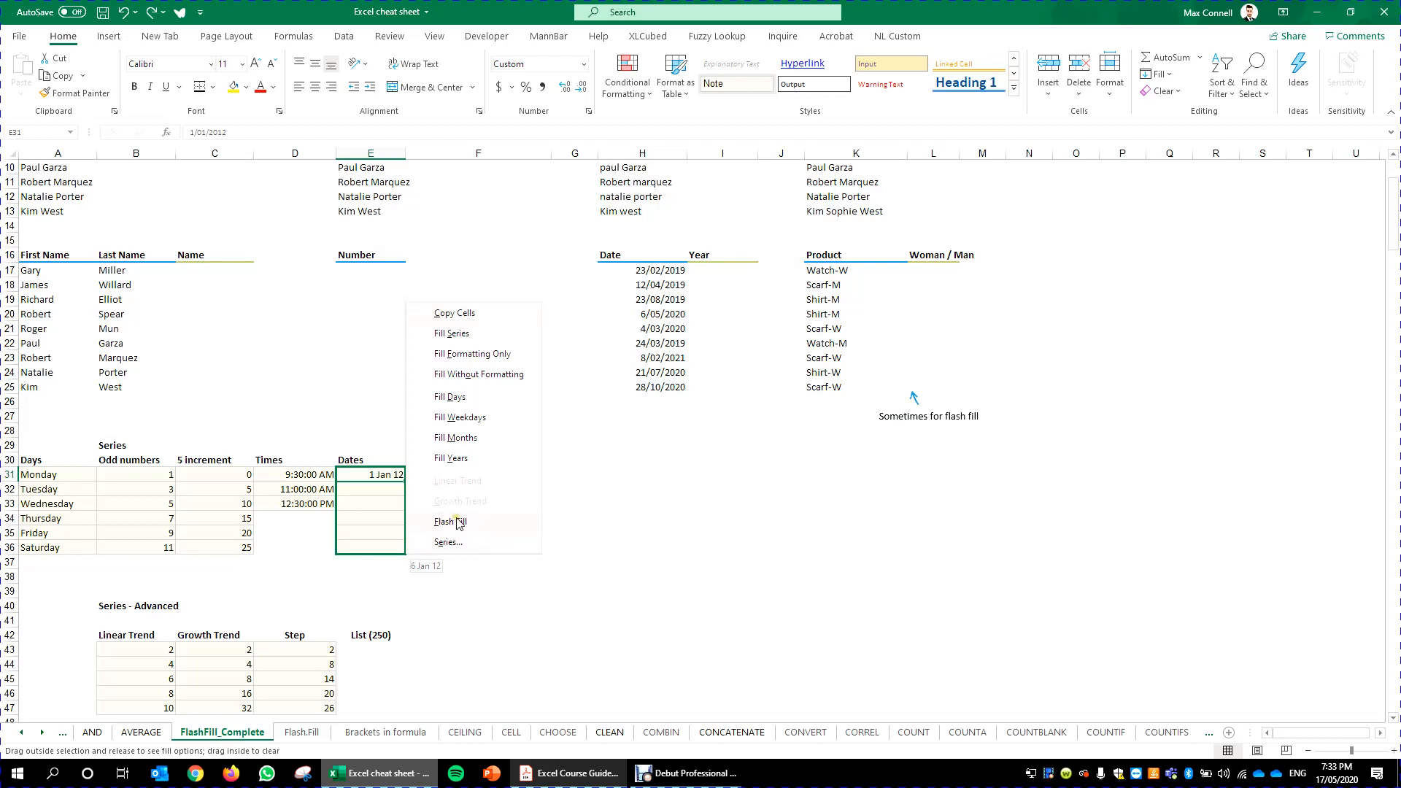
click(481, 544)
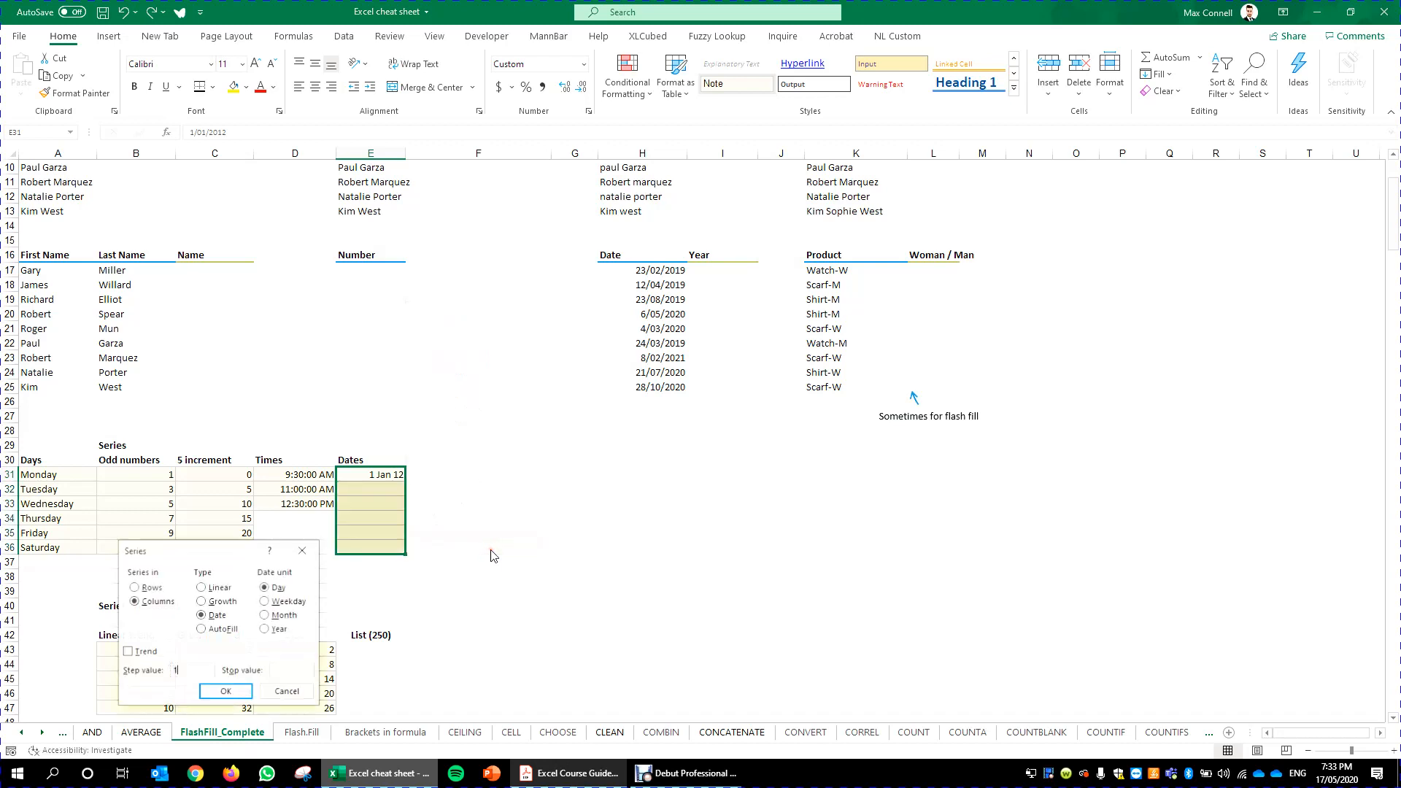
drag(231, 562, 643, 406)
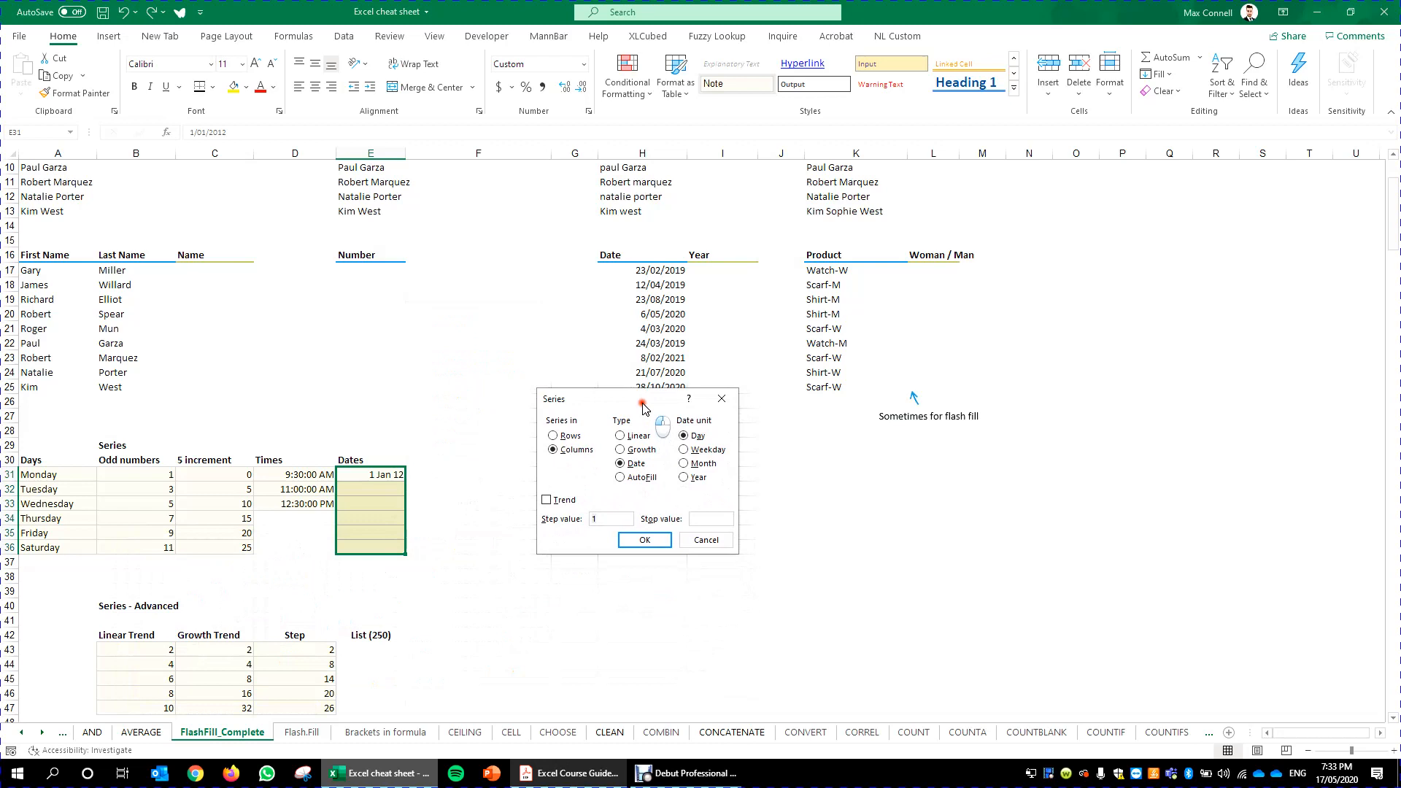
click(683, 477)
click(646, 540)
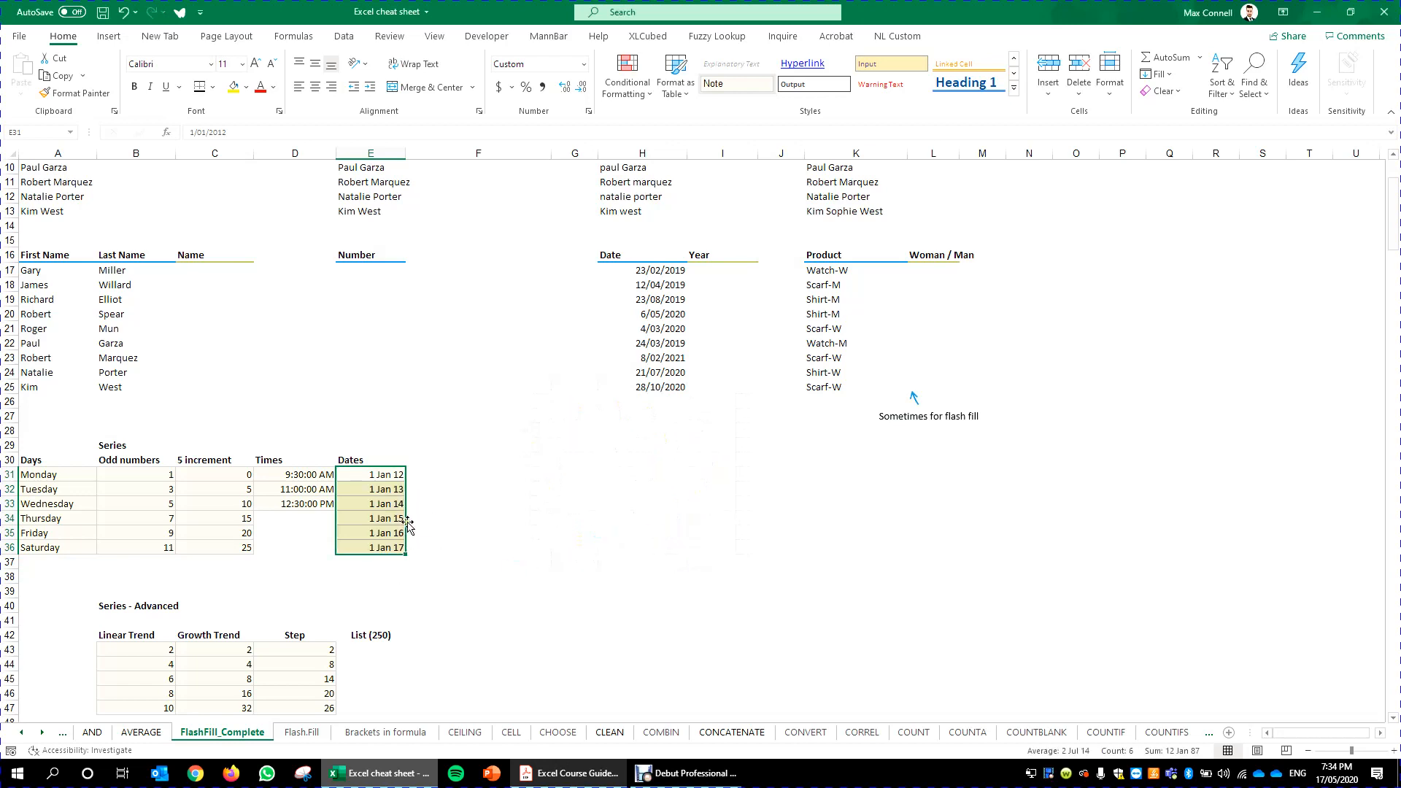
- Review the Series table and the Series - Advanced column headings below it
scroll(463, 547, down, 3)
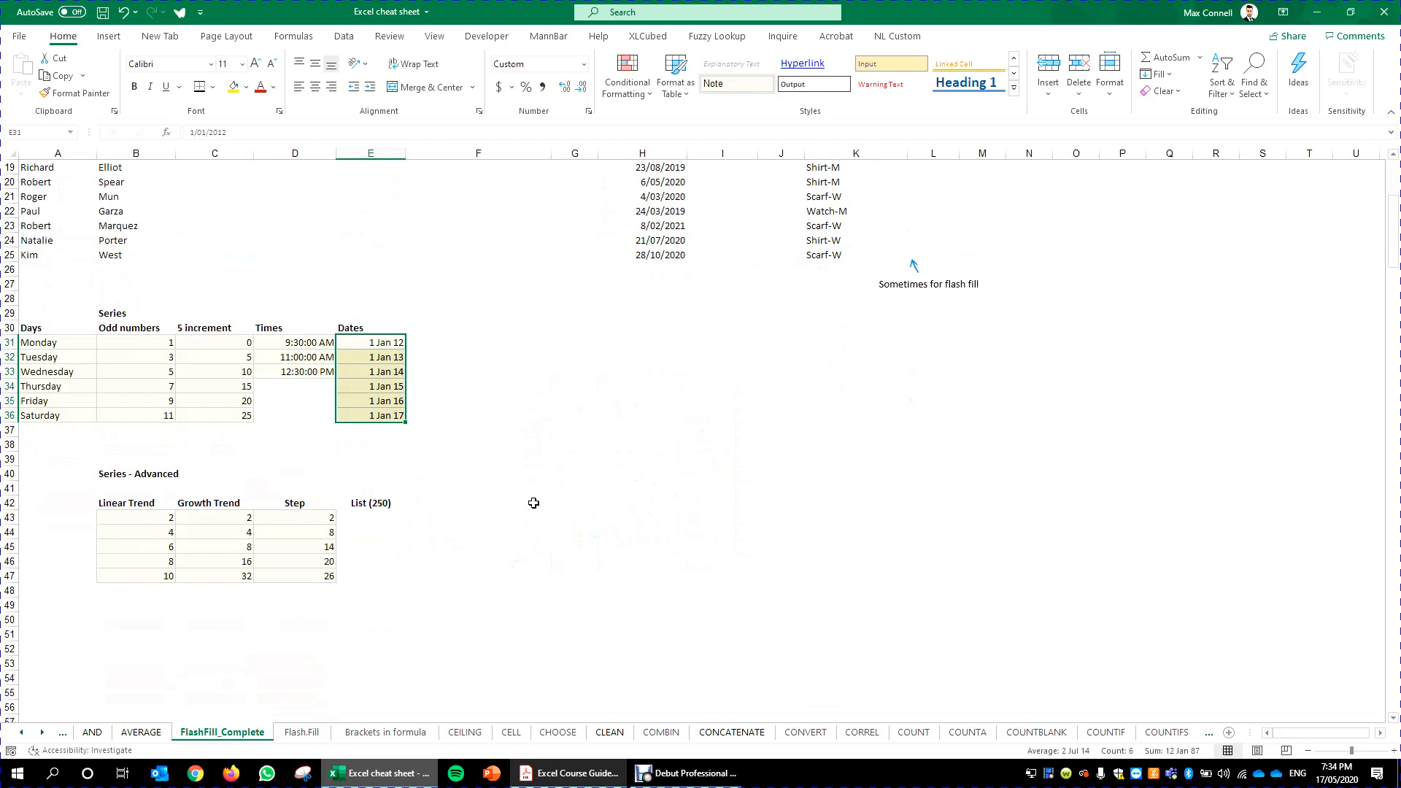
drag(53, 320, 389, 414)
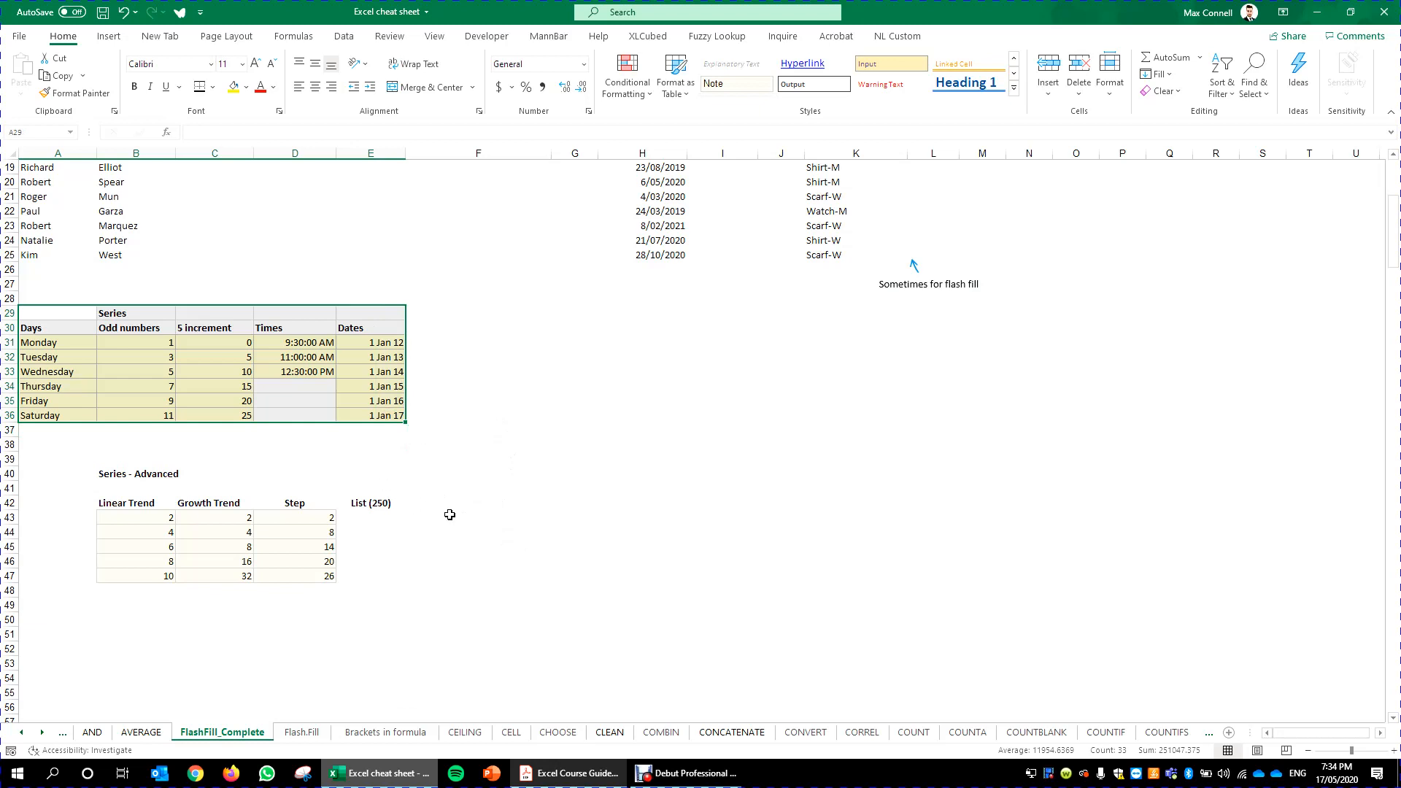
scroll(449, 511, up, 6)
scroll(412, 510, down, 10)
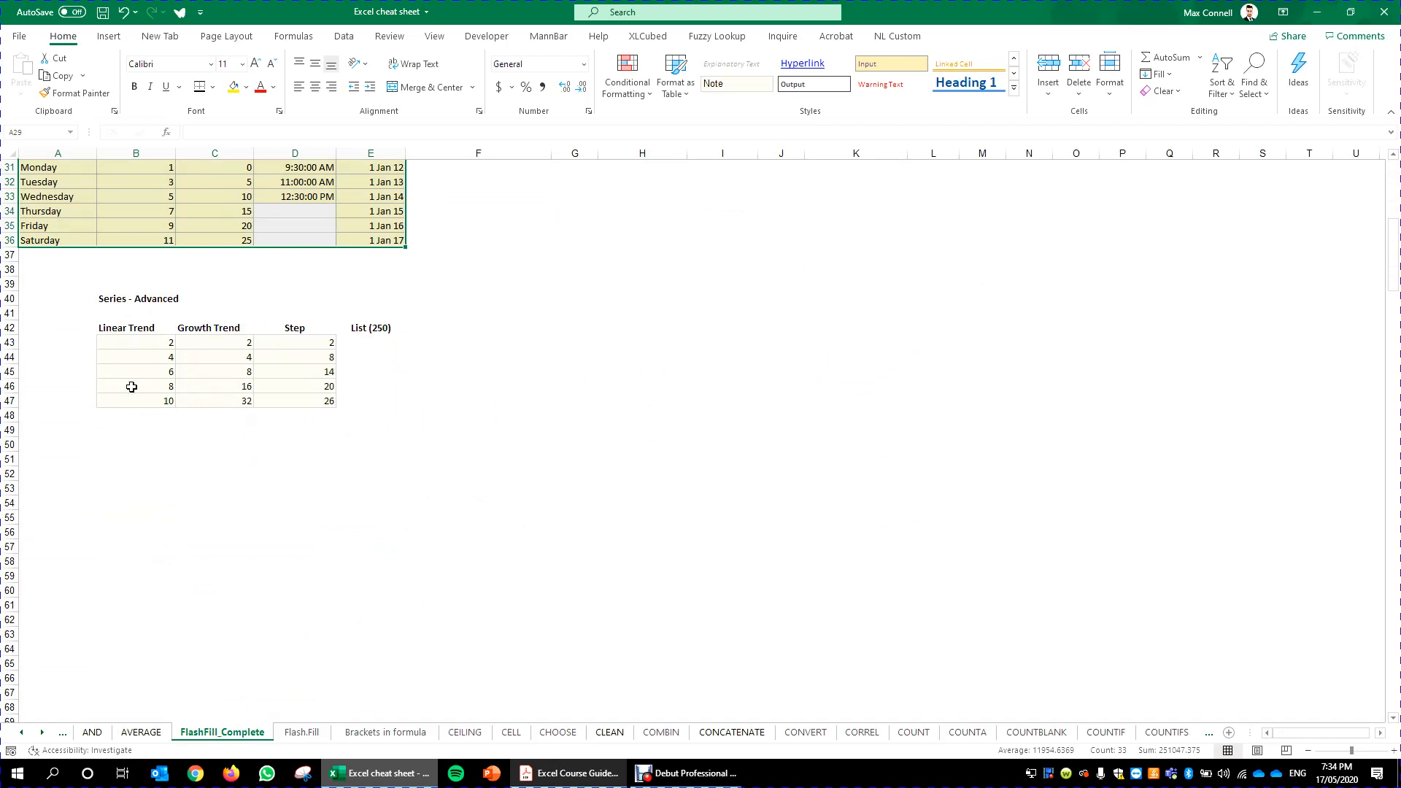
click(128, 325)
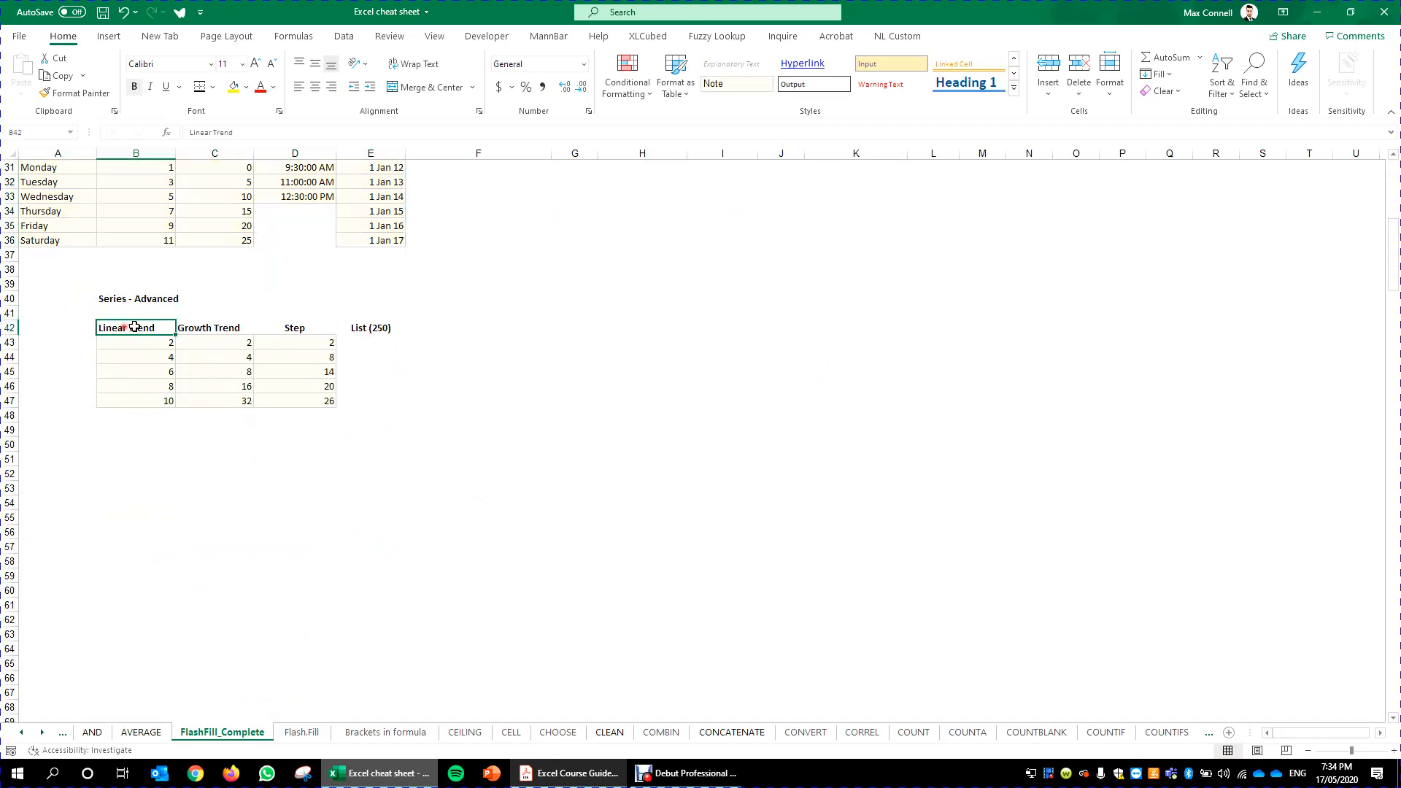
click(201, 331)
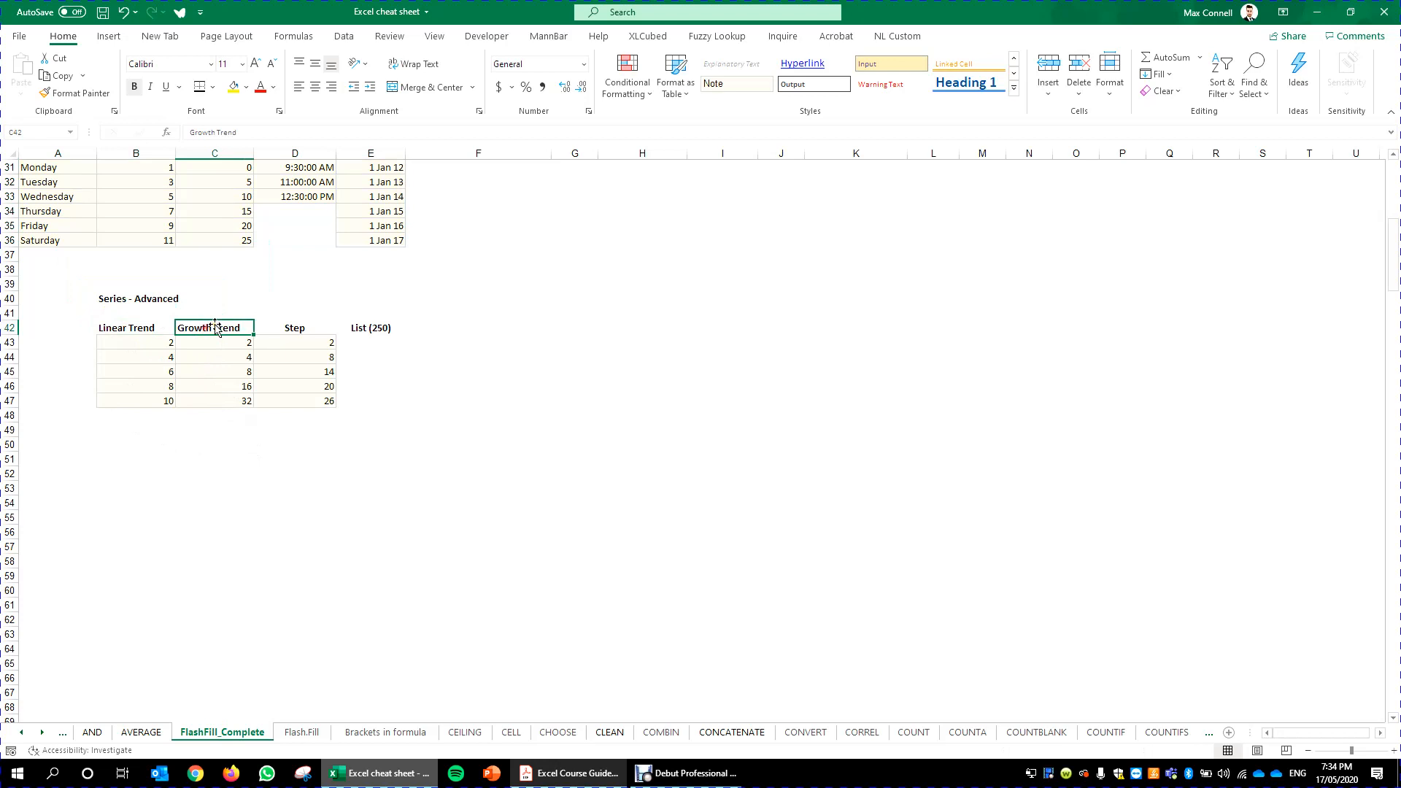
click(287, 325)
click(394, 327)
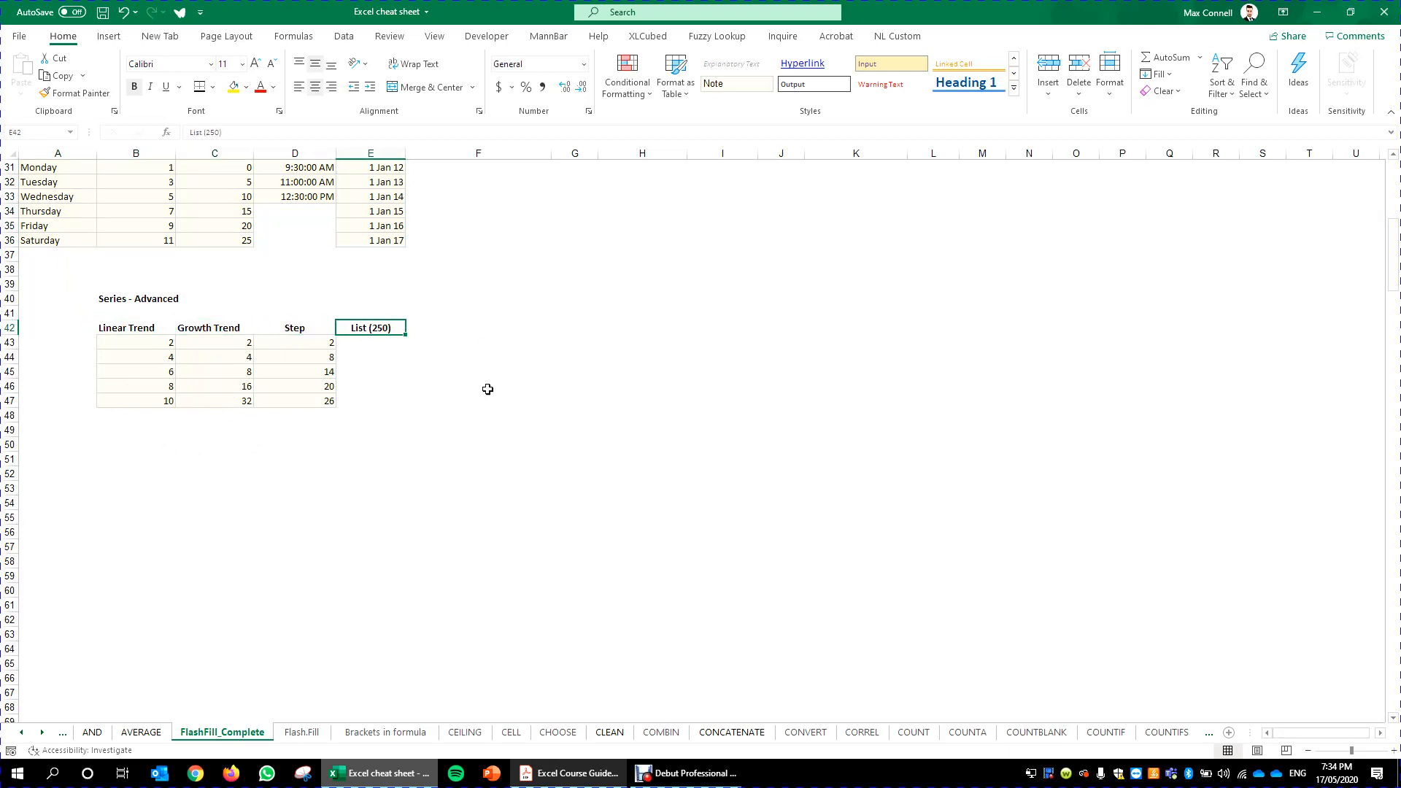
scroll(379, 412, up, 2)
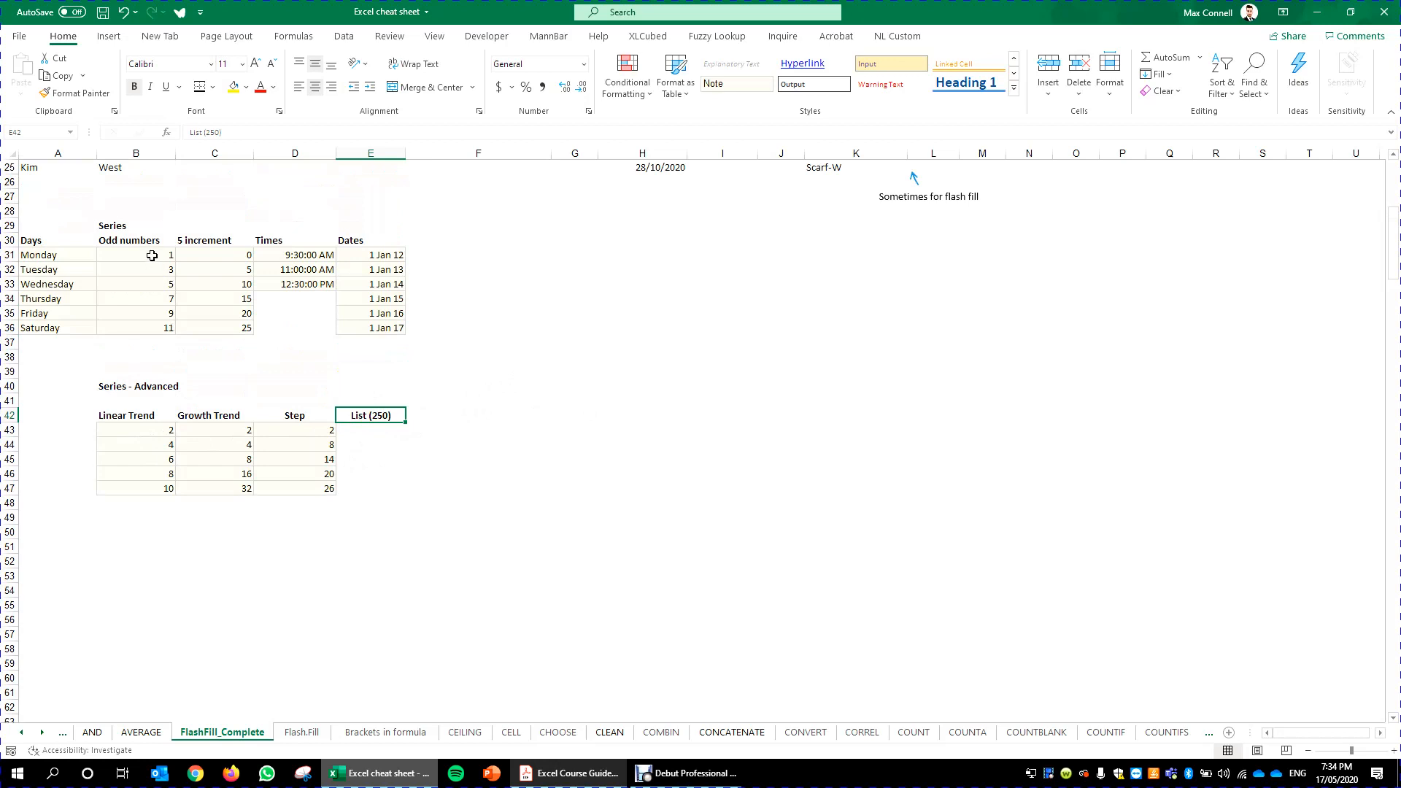
drag(152, 256, 154, 270)
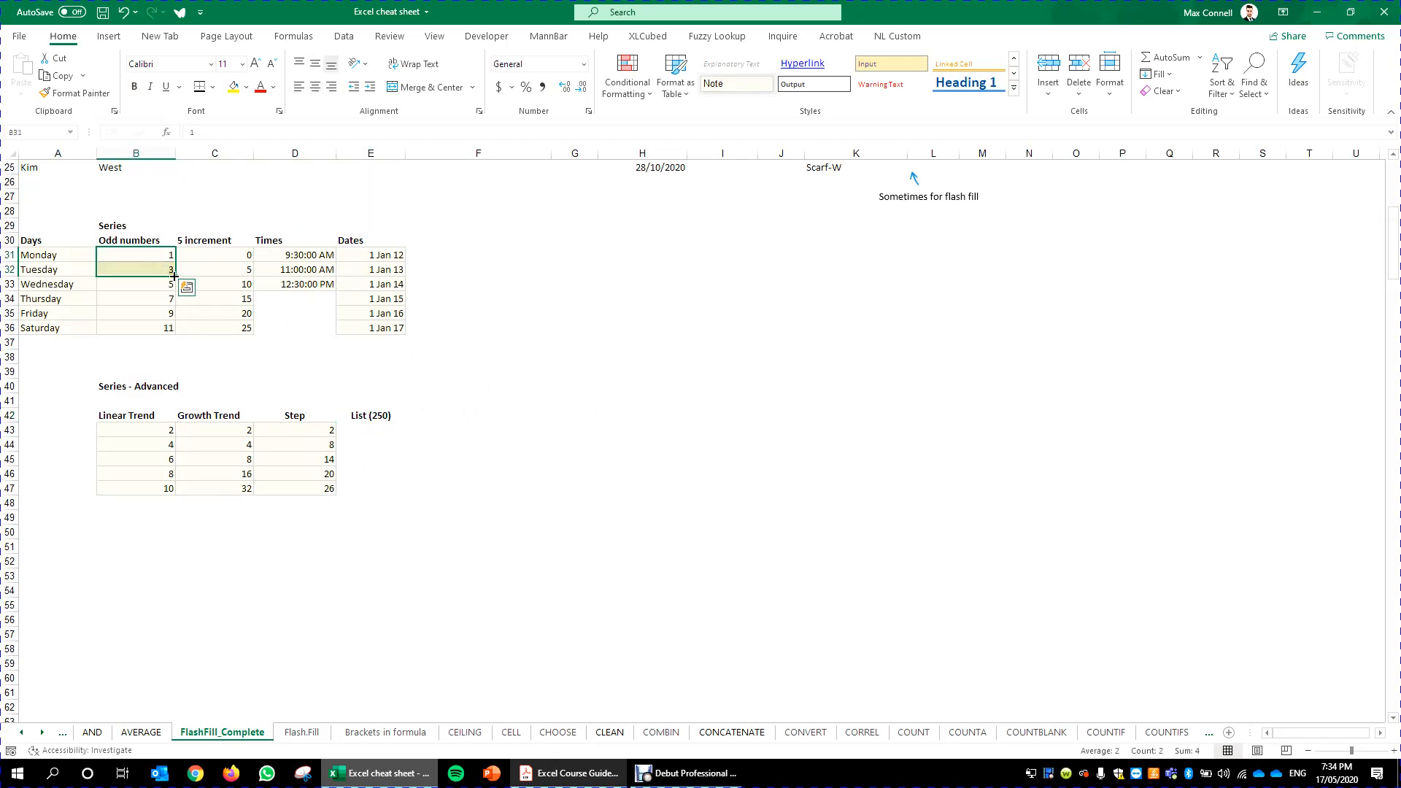
click(160, 430)
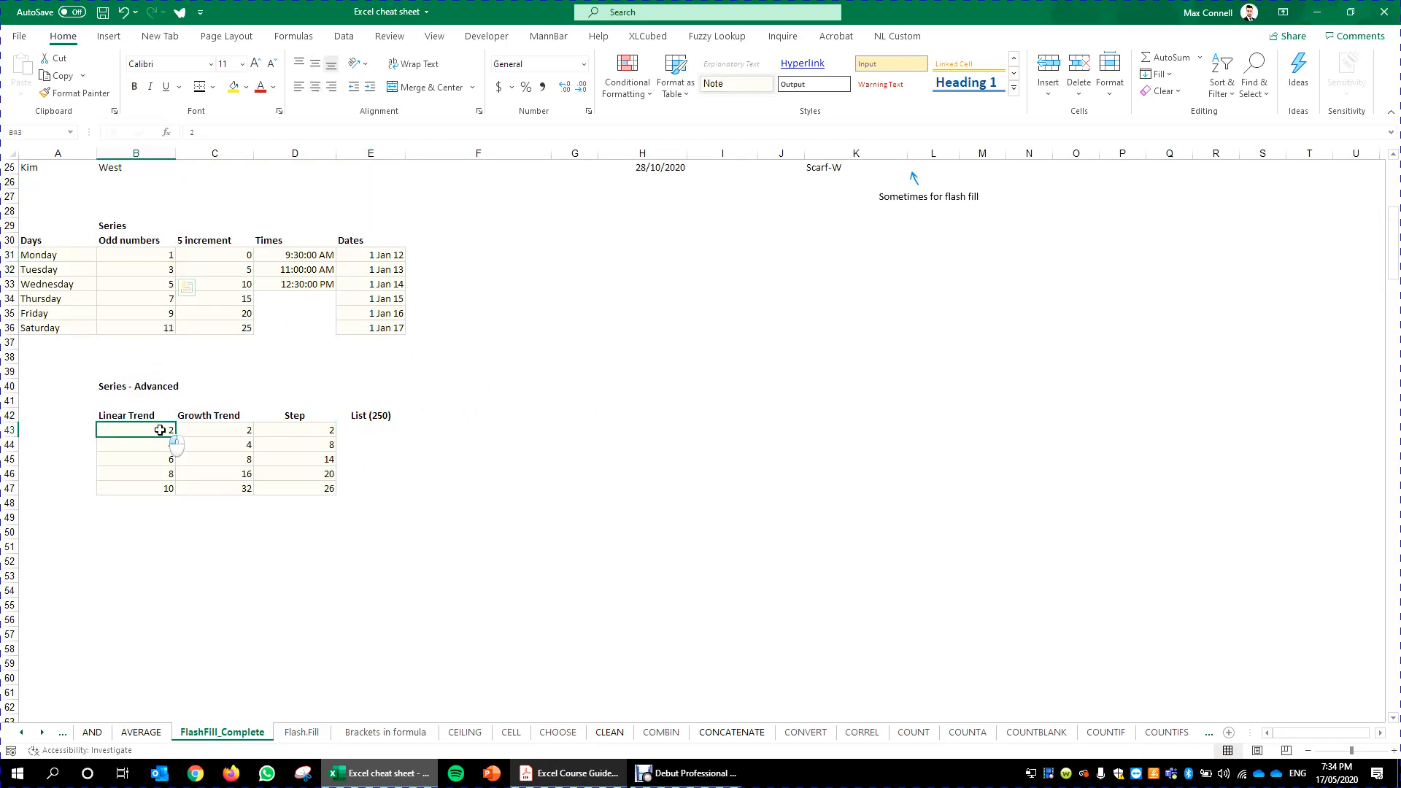
- Fill the Linear Trend numbers down to row 57 as a linear series with step value 1
drag(160, 430, 172, 609)
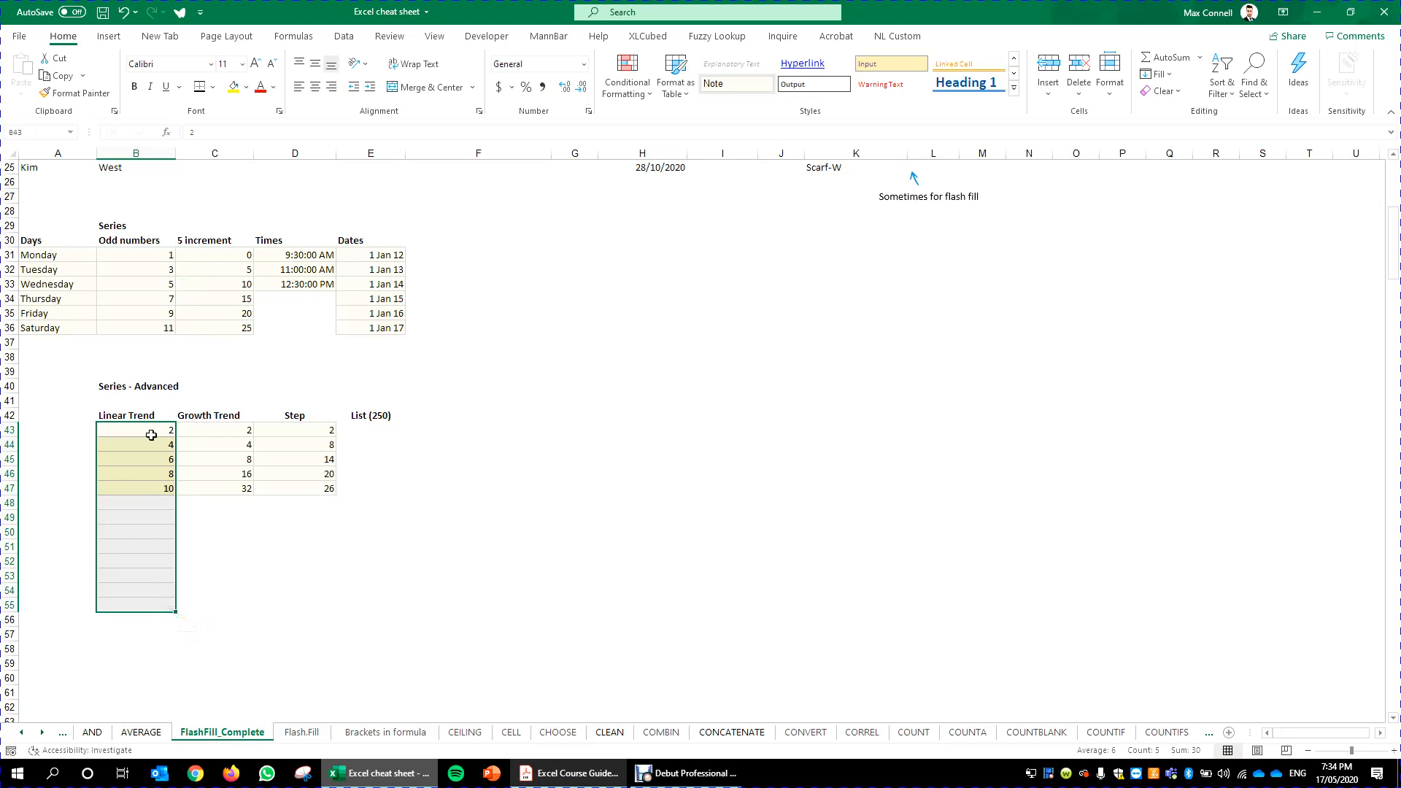
drag(156, 434, 172, 648)
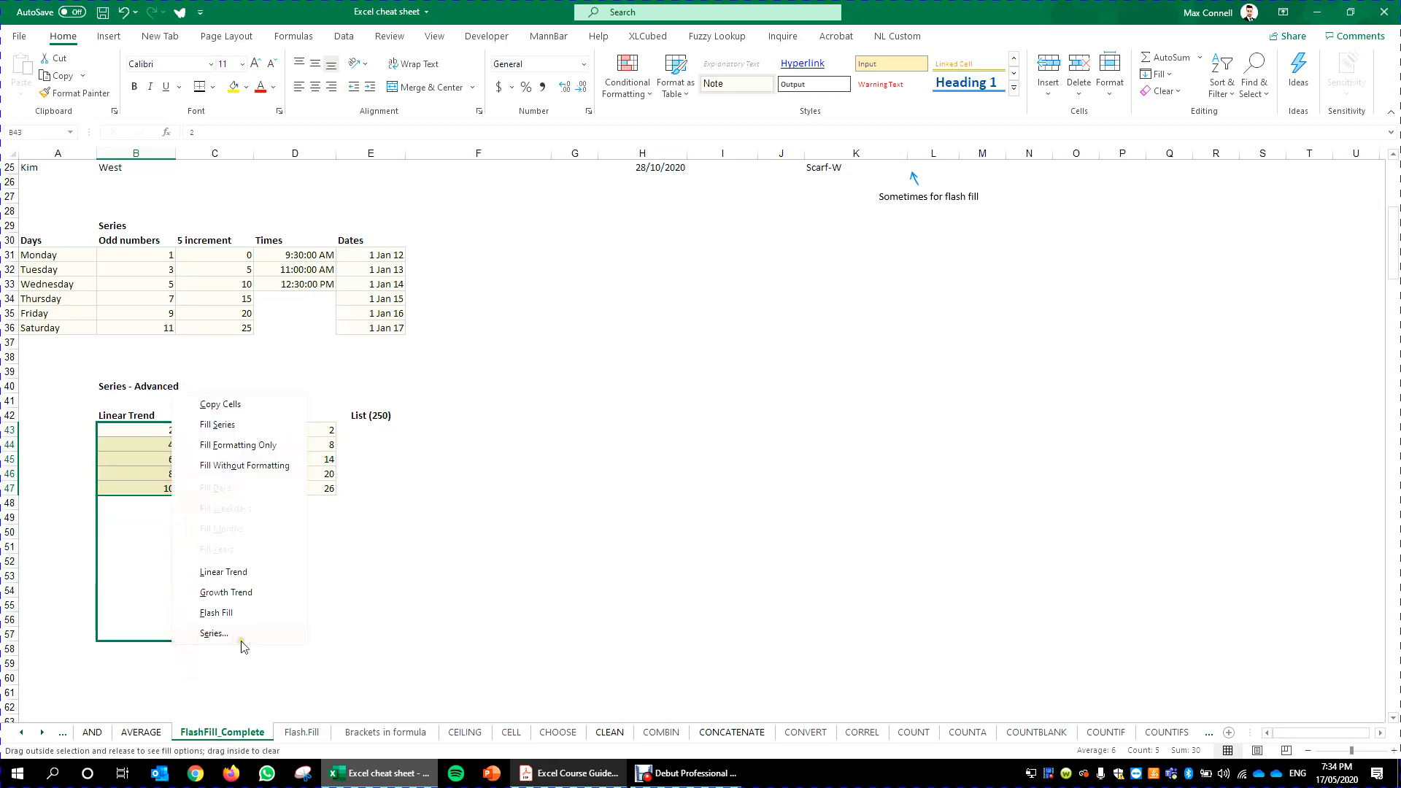
click(270, 642)
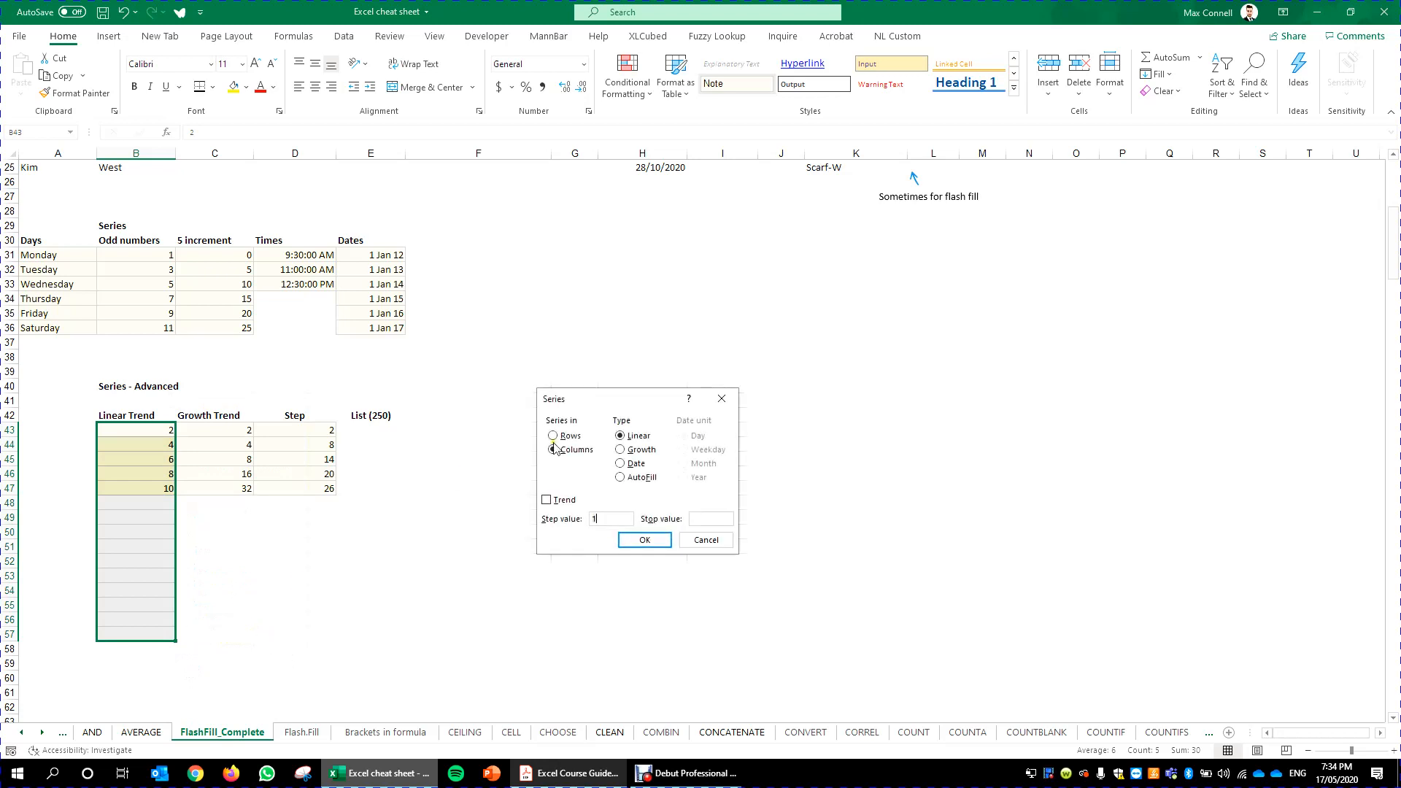
drag(625, 413, 573, 427)
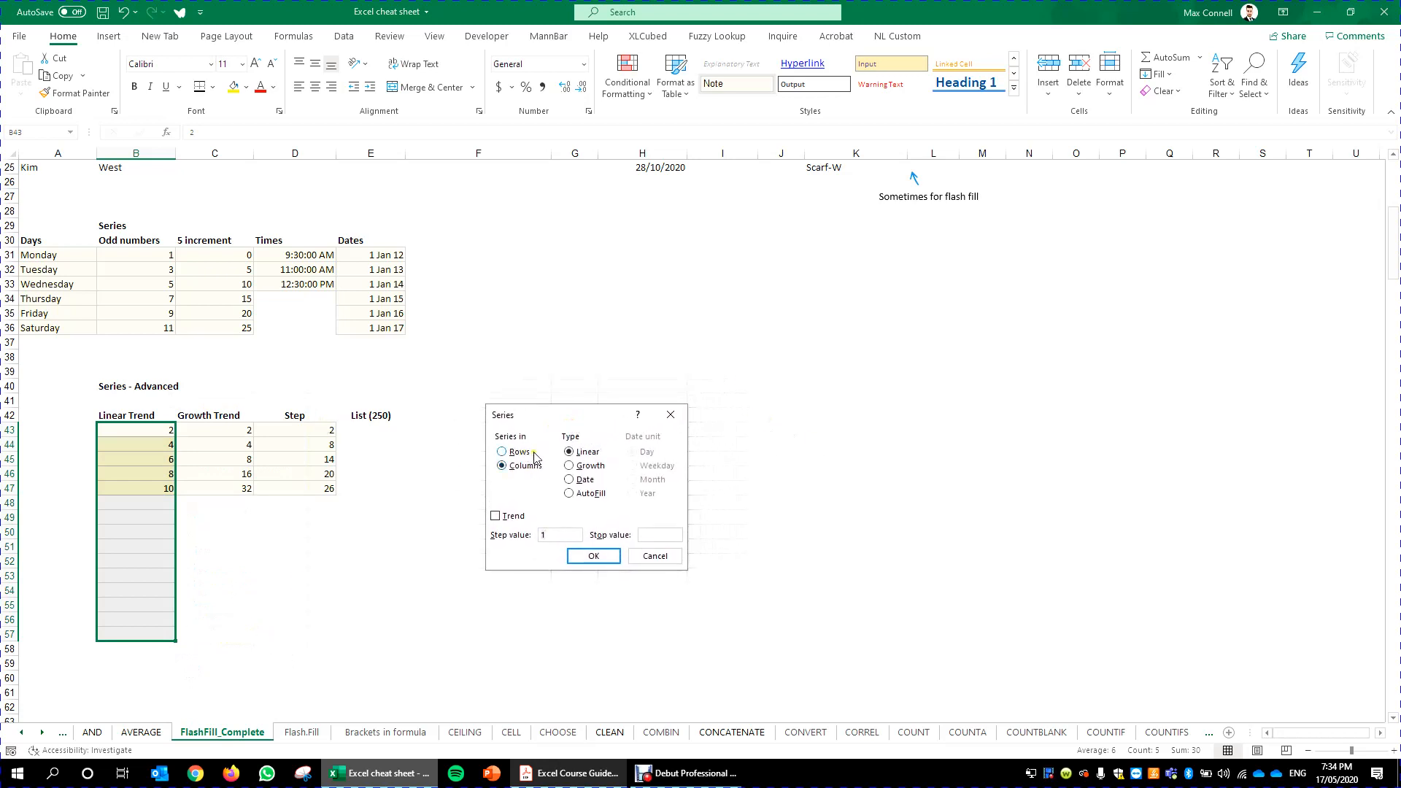
click(570, 467)
click(570, 480)
click(570, 494)
click(575, 464)
click(575, 454)
click(593, 557)
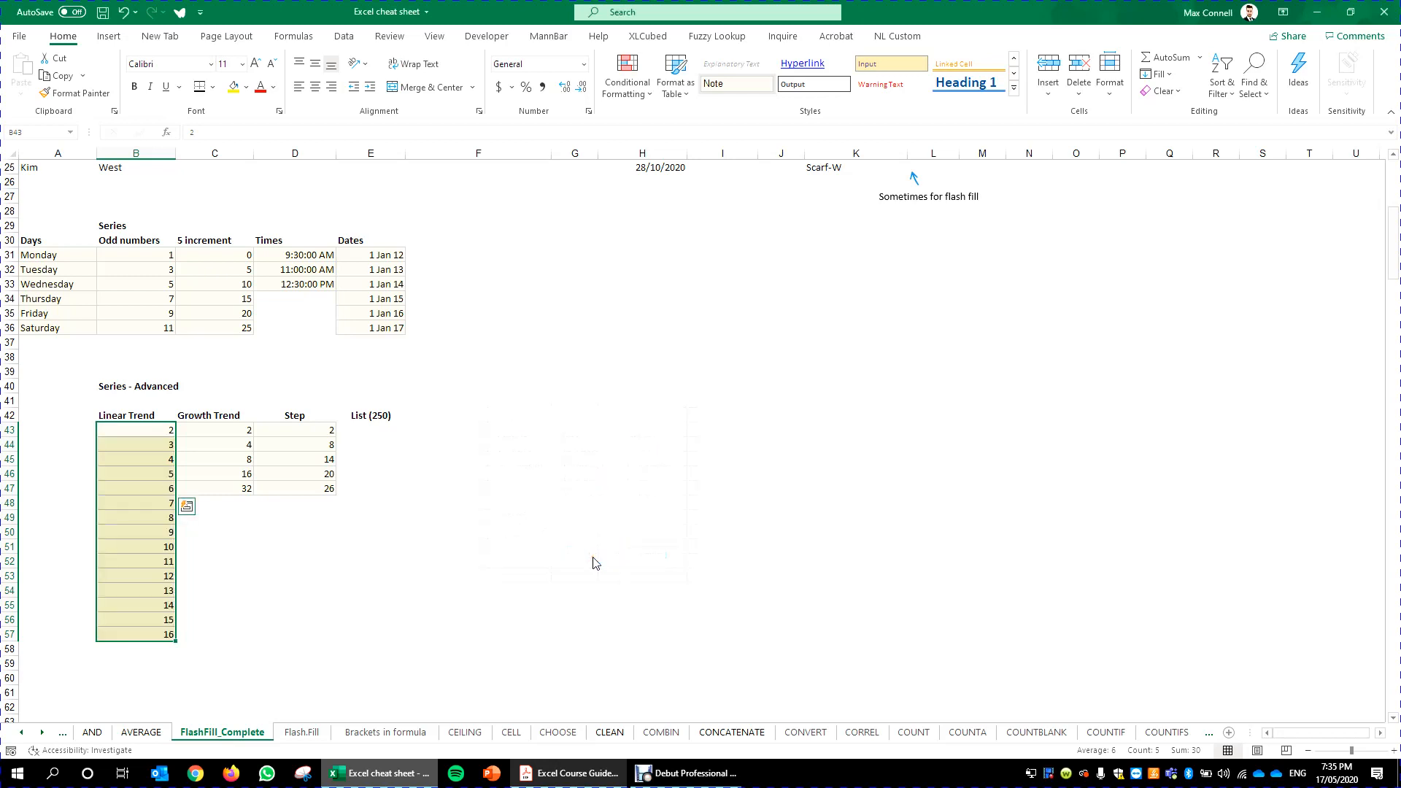
- Undo the linear series fill, redo it, then undo it again
key(ctrl+z)
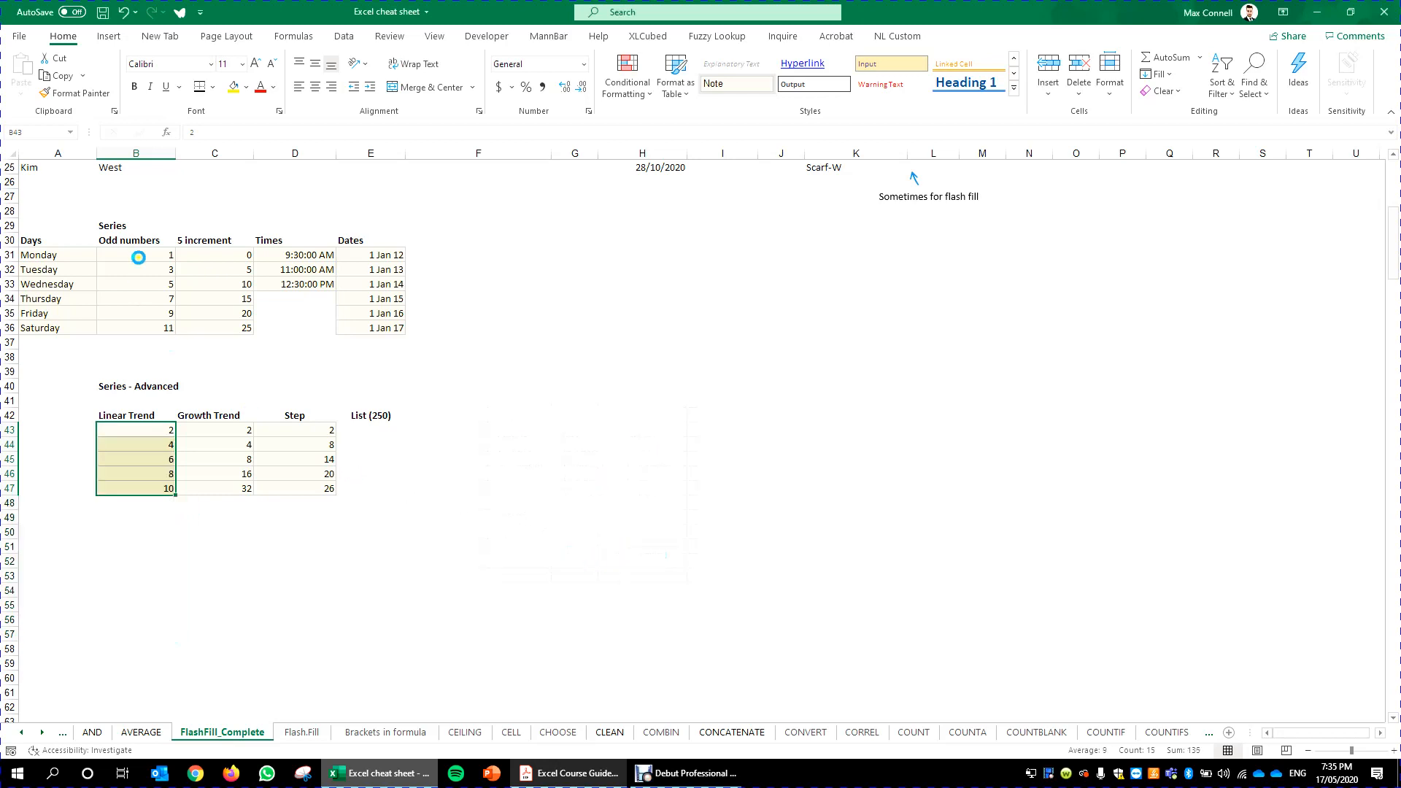
click(151, 13)
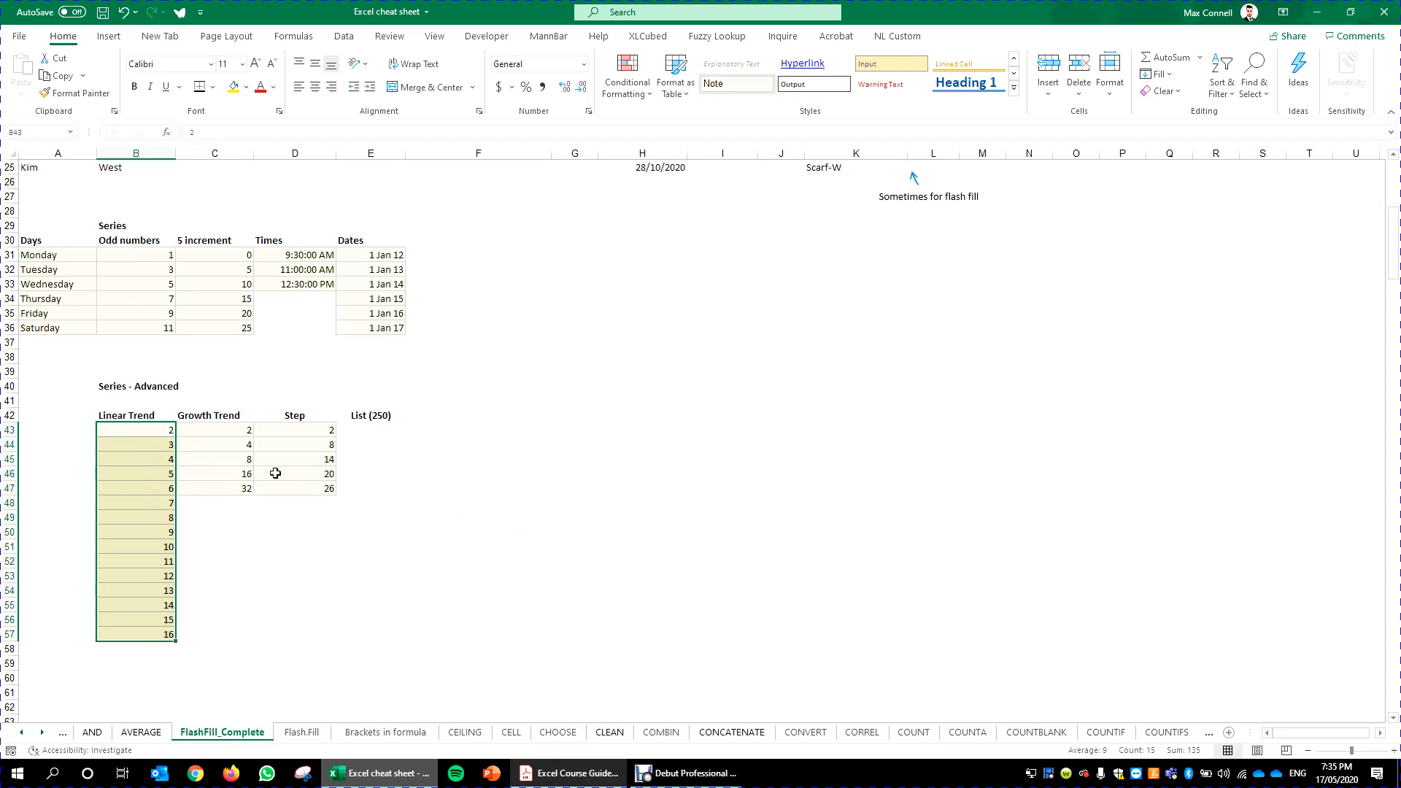
key(ctrl+z)
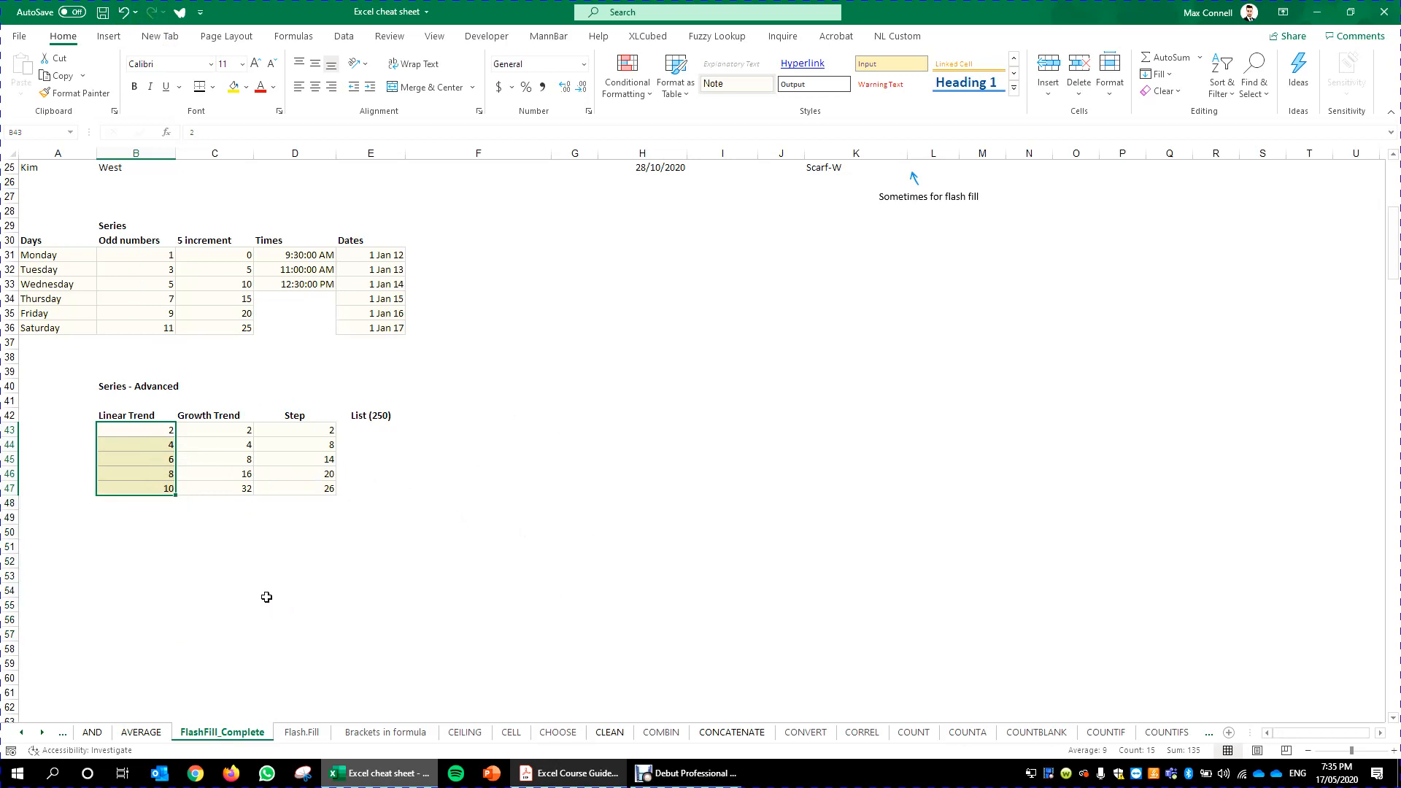
click(267, 532)
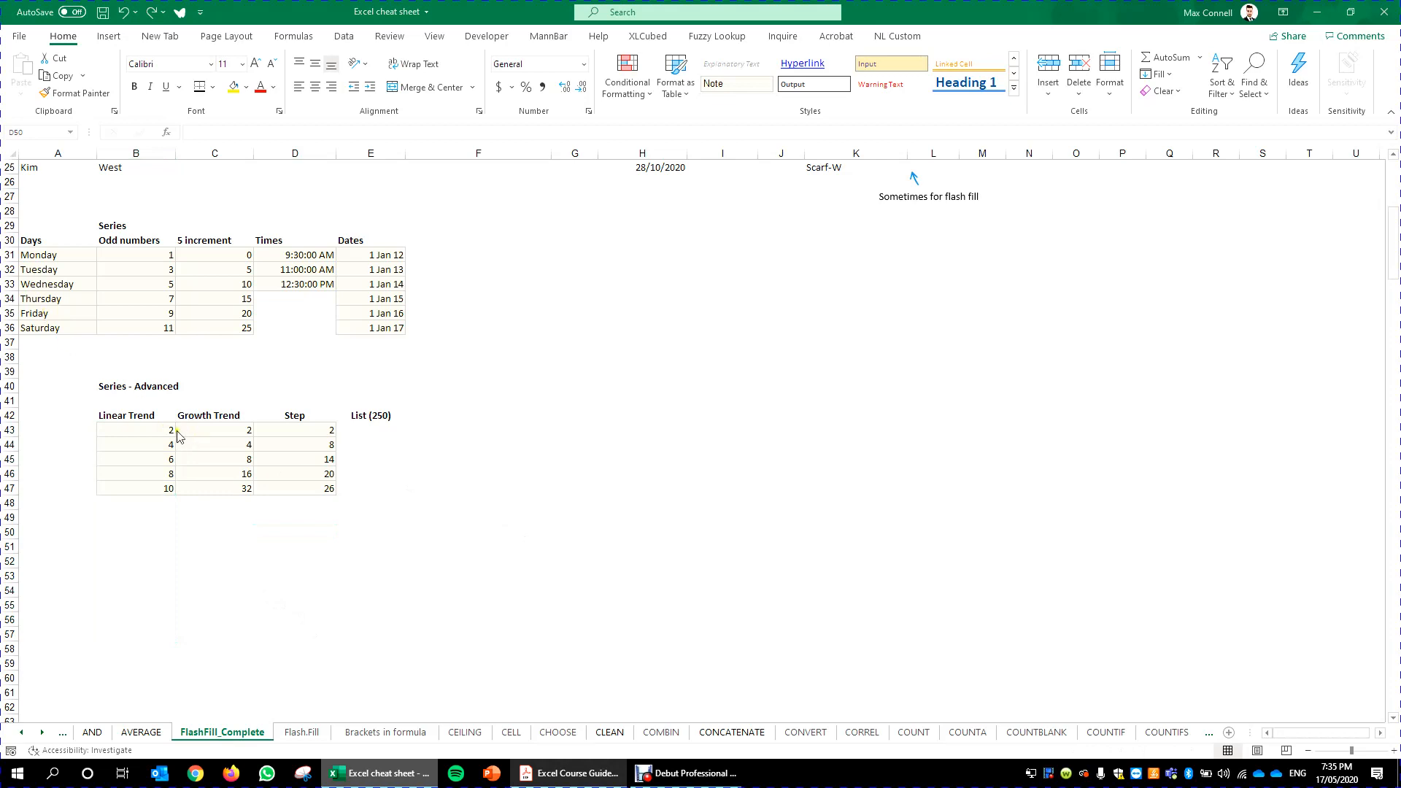
- Extend the Linear Trend numbers down to row 55 as a linear series with Trend enabled
drag(173, 434, 163, 612)
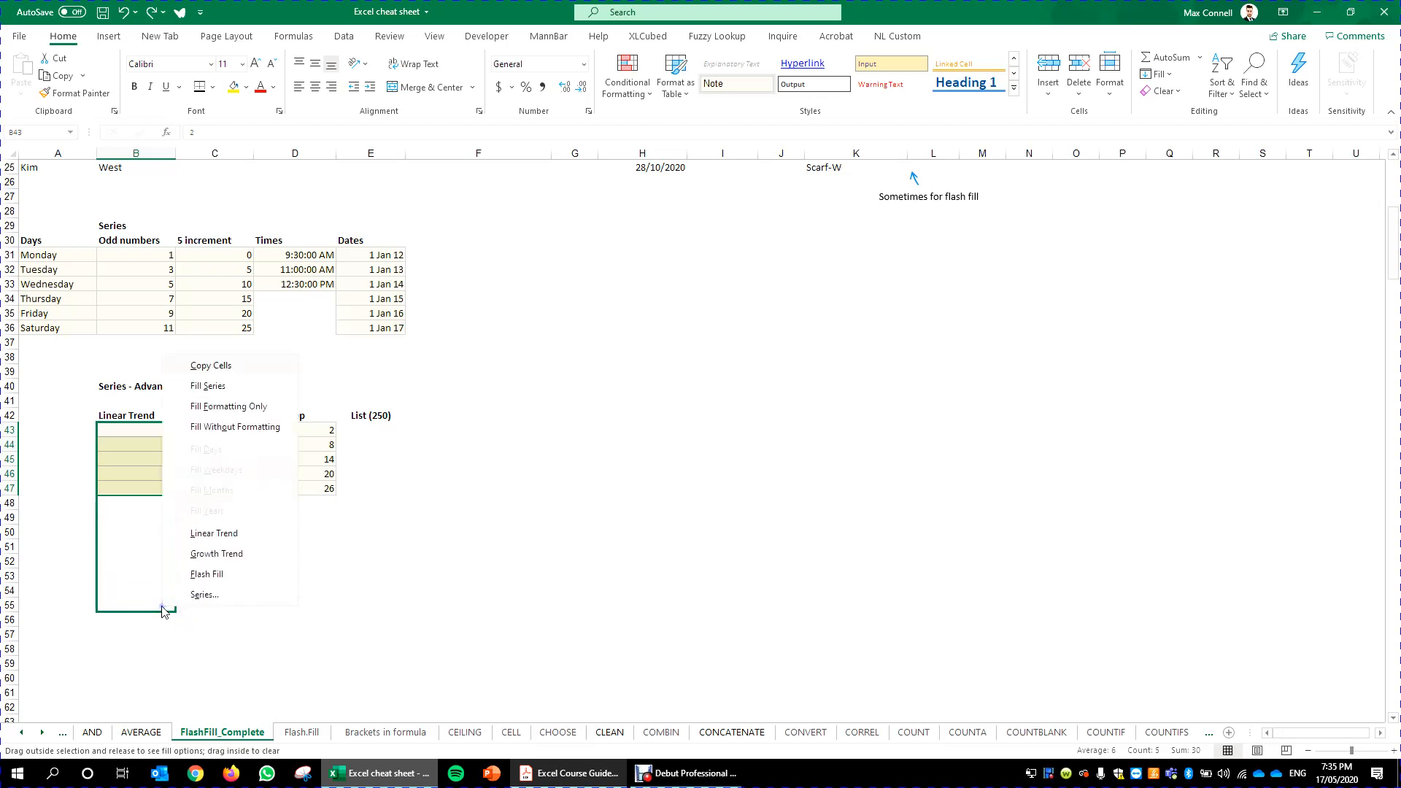
click(208, 595)
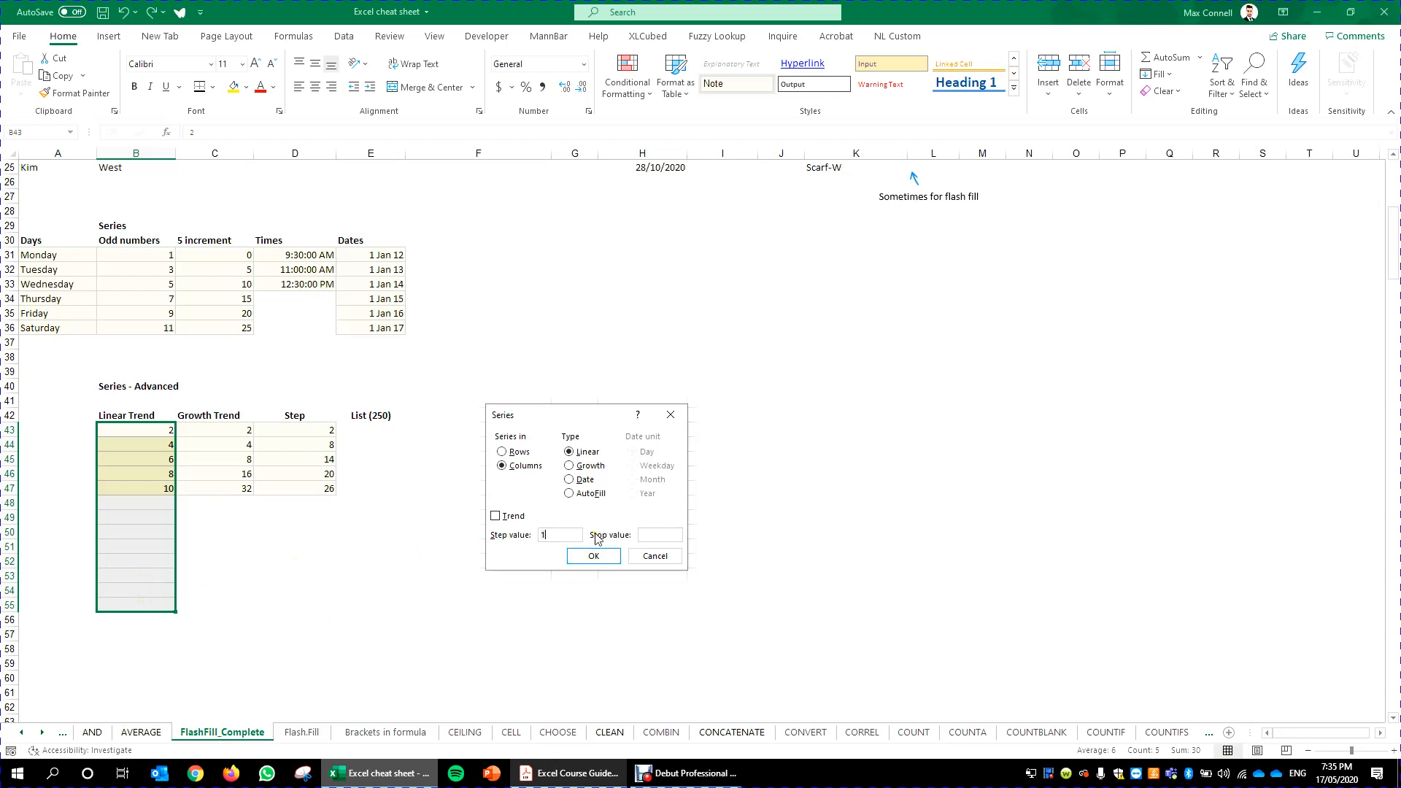
click(496, 516)
click(593, 556)
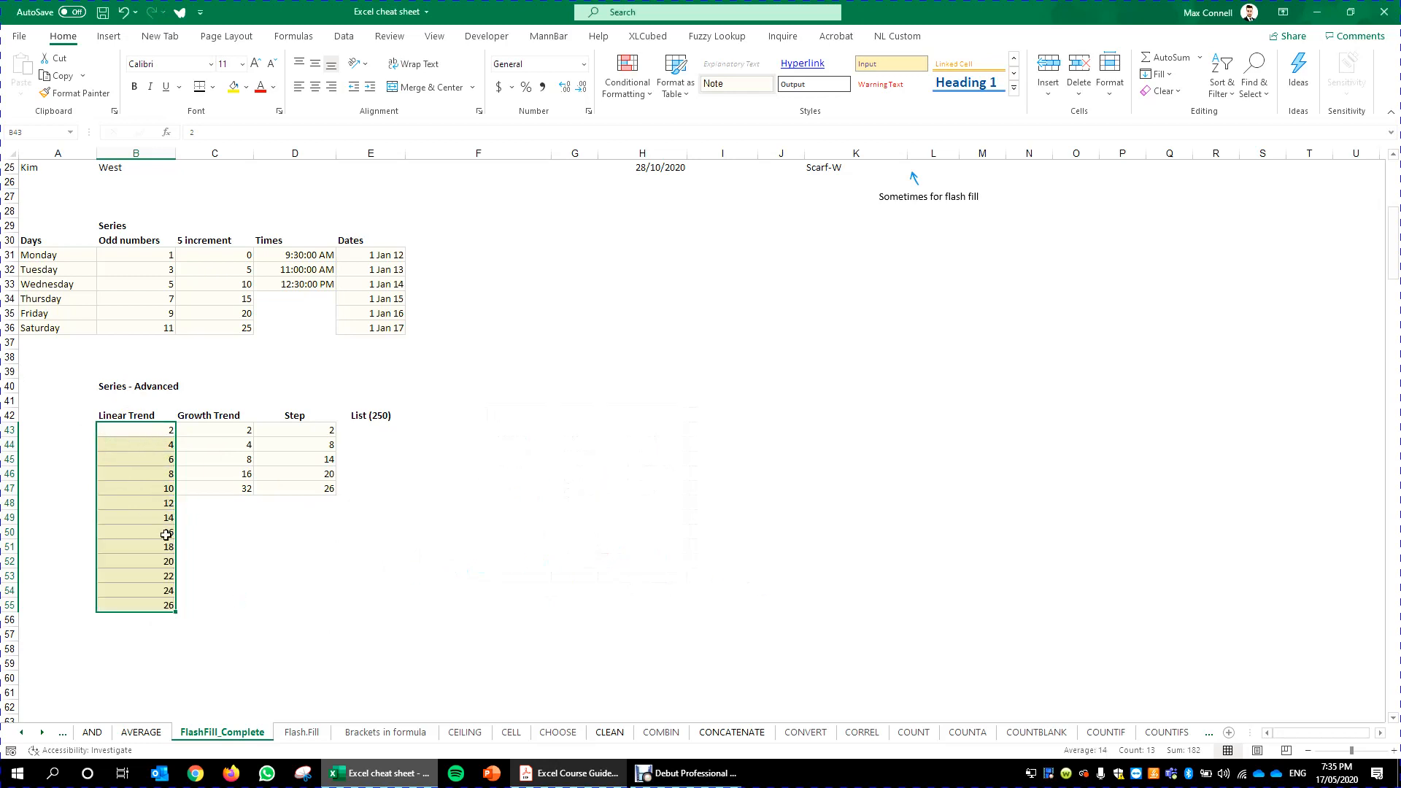
- Clear the Linear Trend and Growth Trend values below the first two rows
drag(204, 424, 219, 498)
click(200, 542)
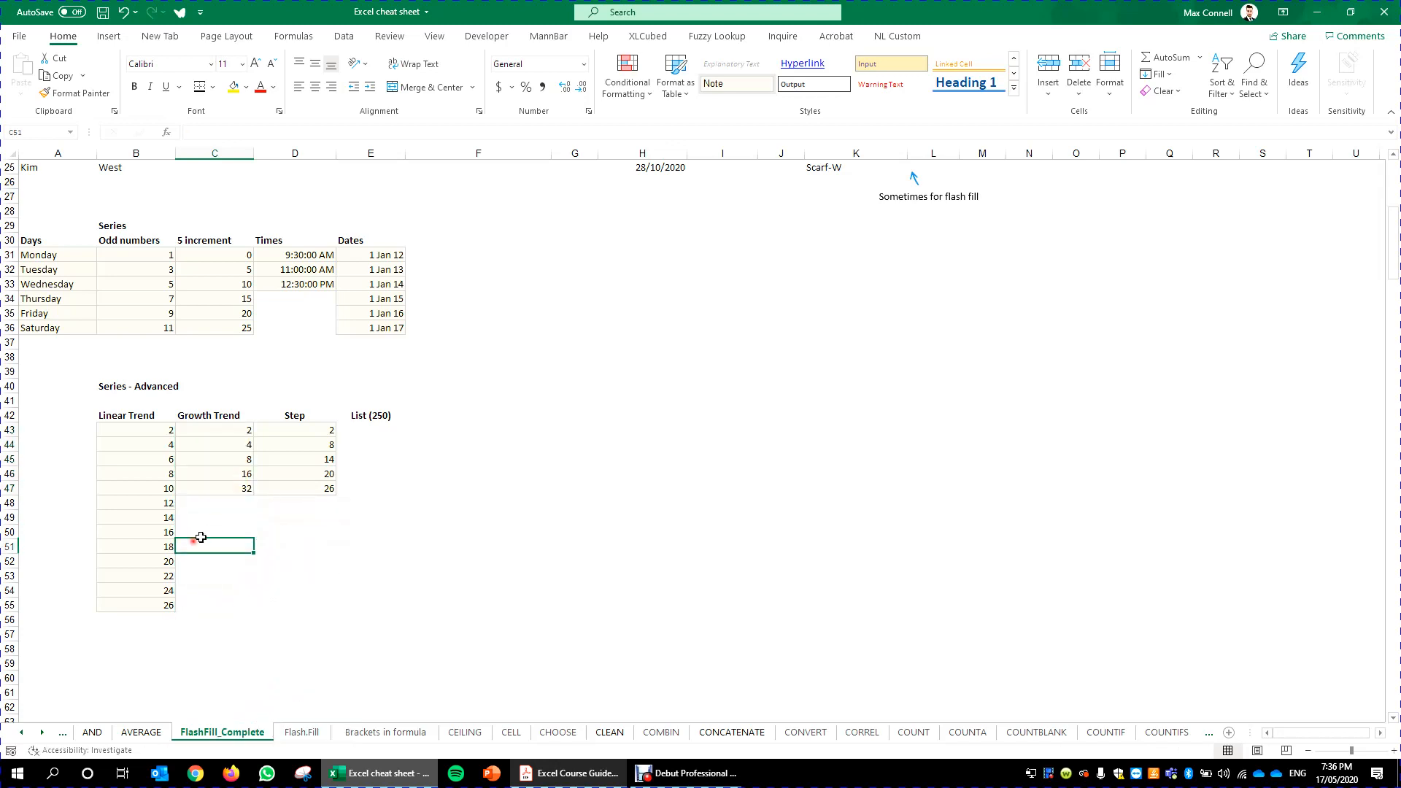
drag(219, 634, 247, 626)
key(Delete)
- Fill the Growth Trend column down to row 55 as a growth trend
click(415, 546)
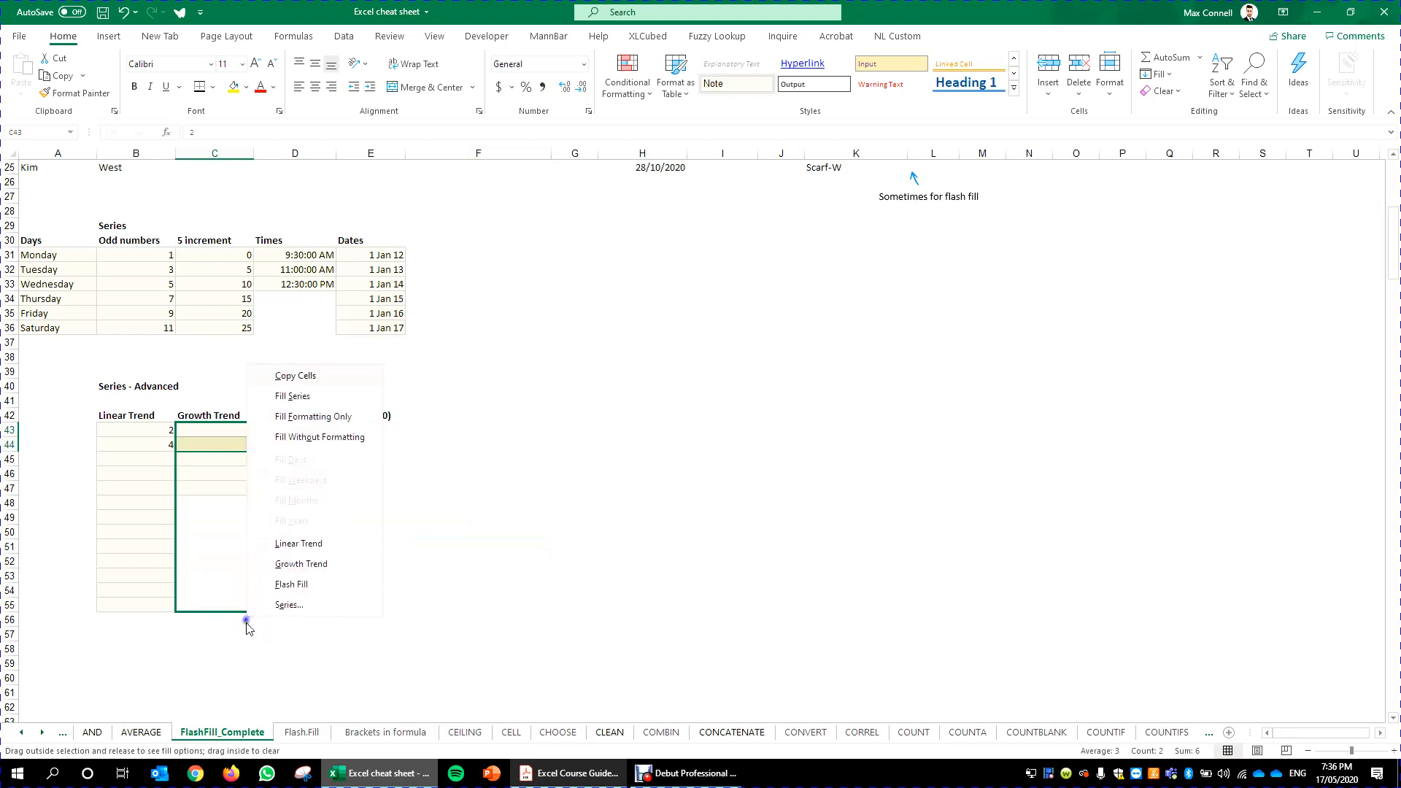
click(323, 573)
click(478, 553)
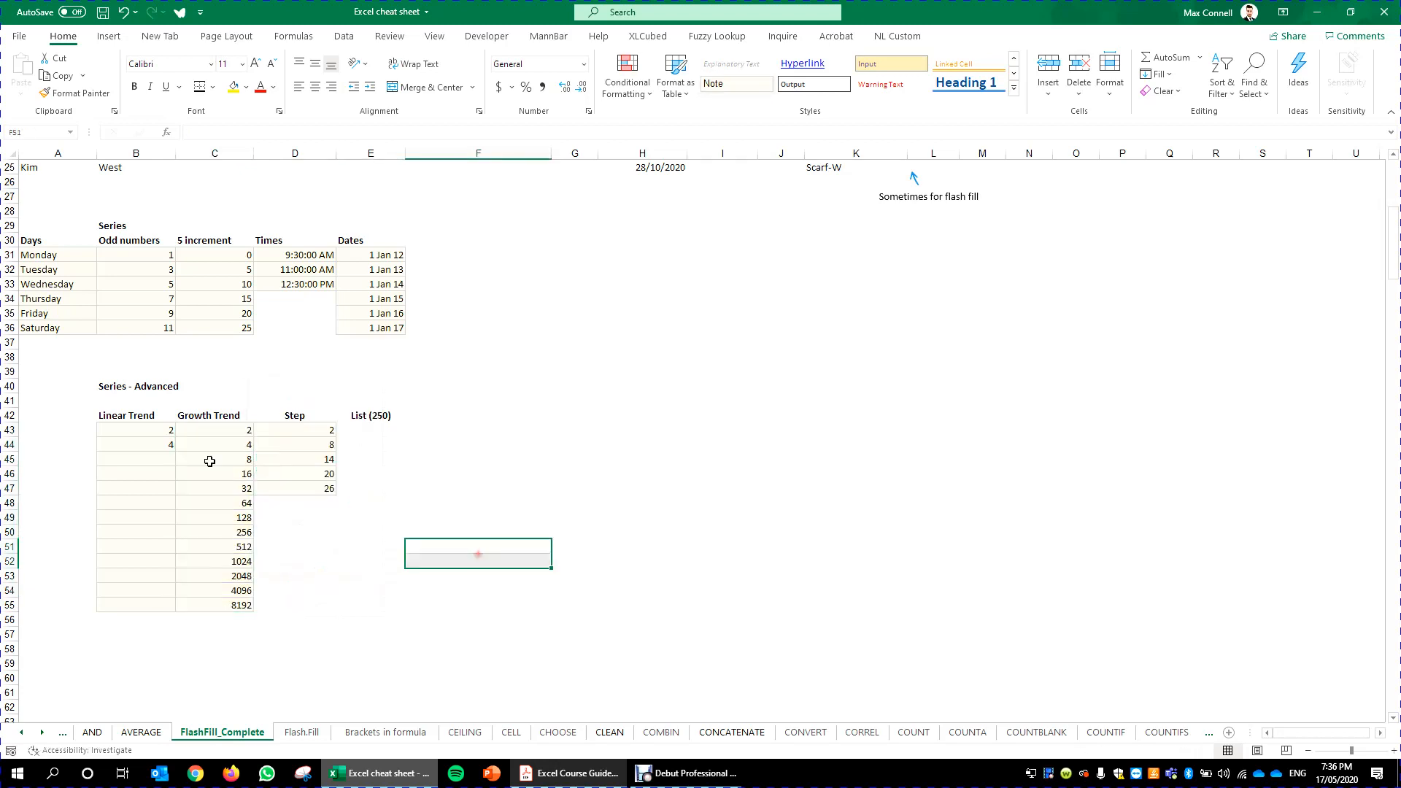
- Fill the Linear Trend column down to row 55 as a linear trend
click(220, 462)
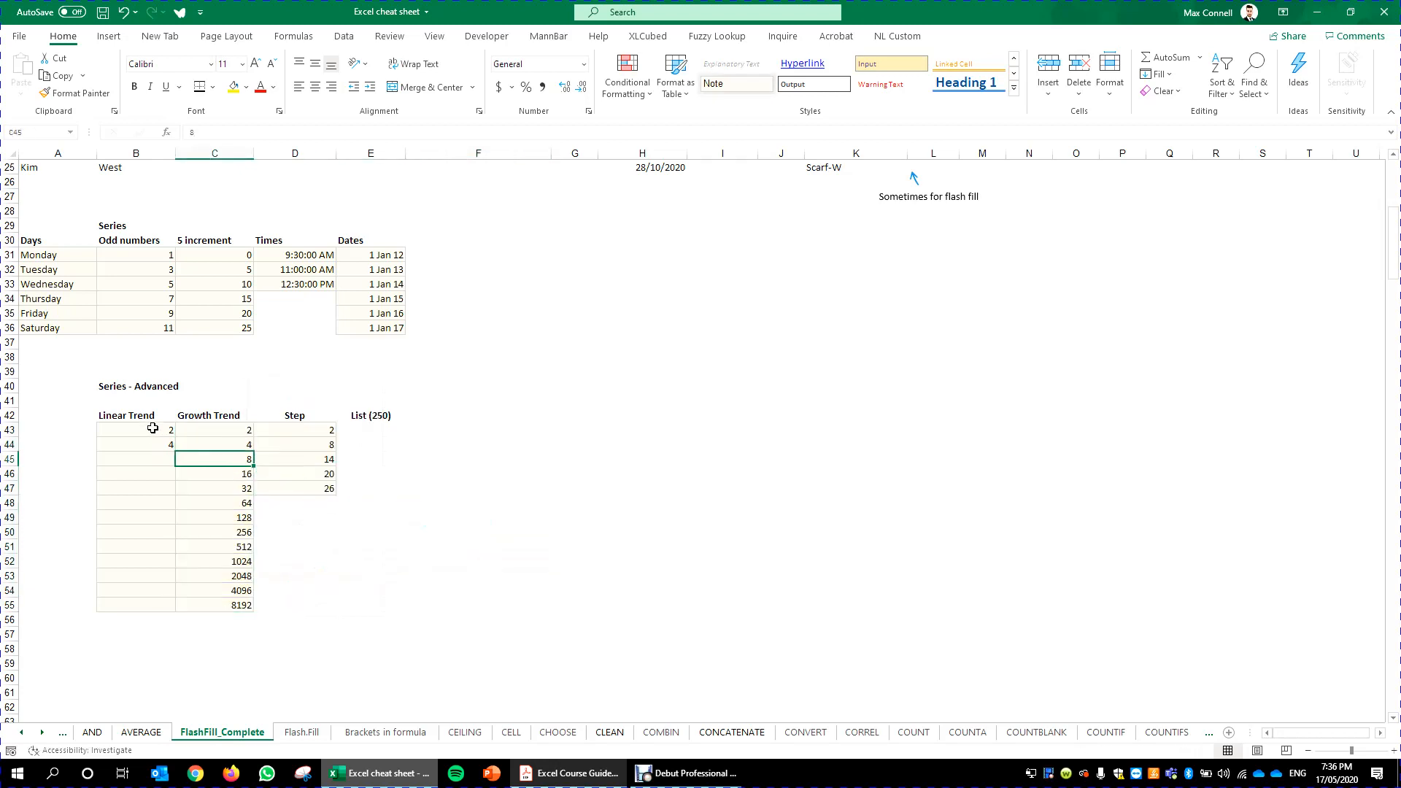
drag(152, 429, 161, 607)
click(207, 533)
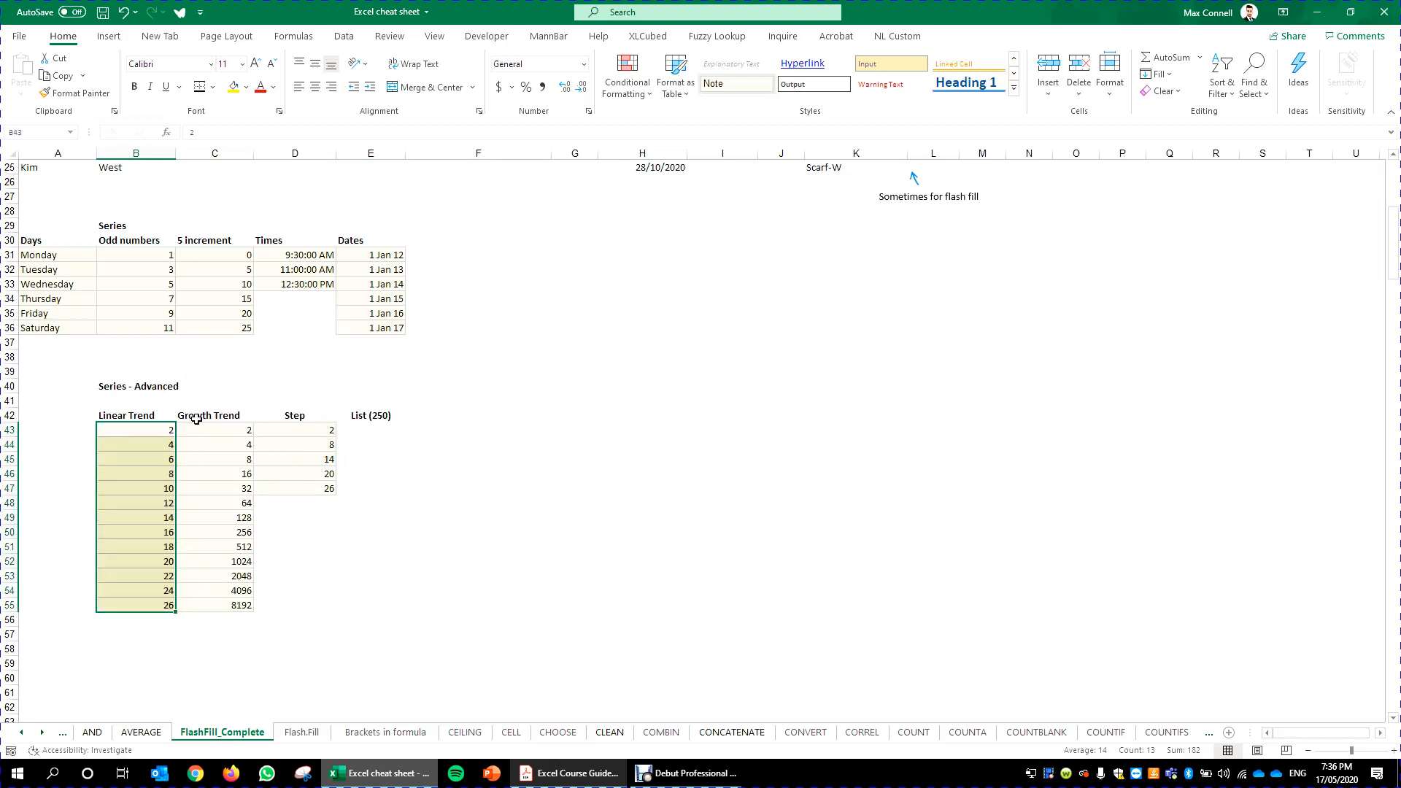
- Clear the Step values below the first two rows
click(215, 445)
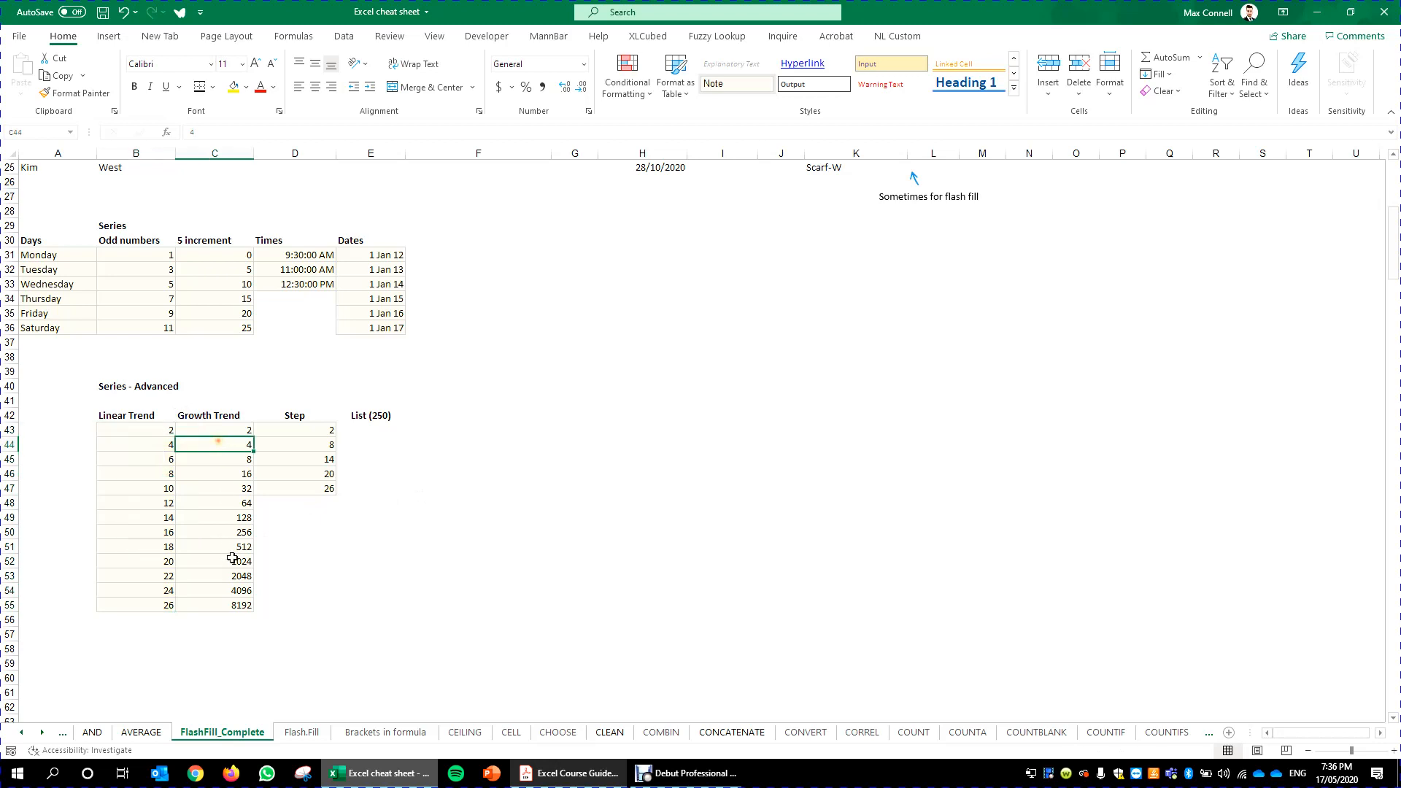
click(301, 591)
click(319, 426)
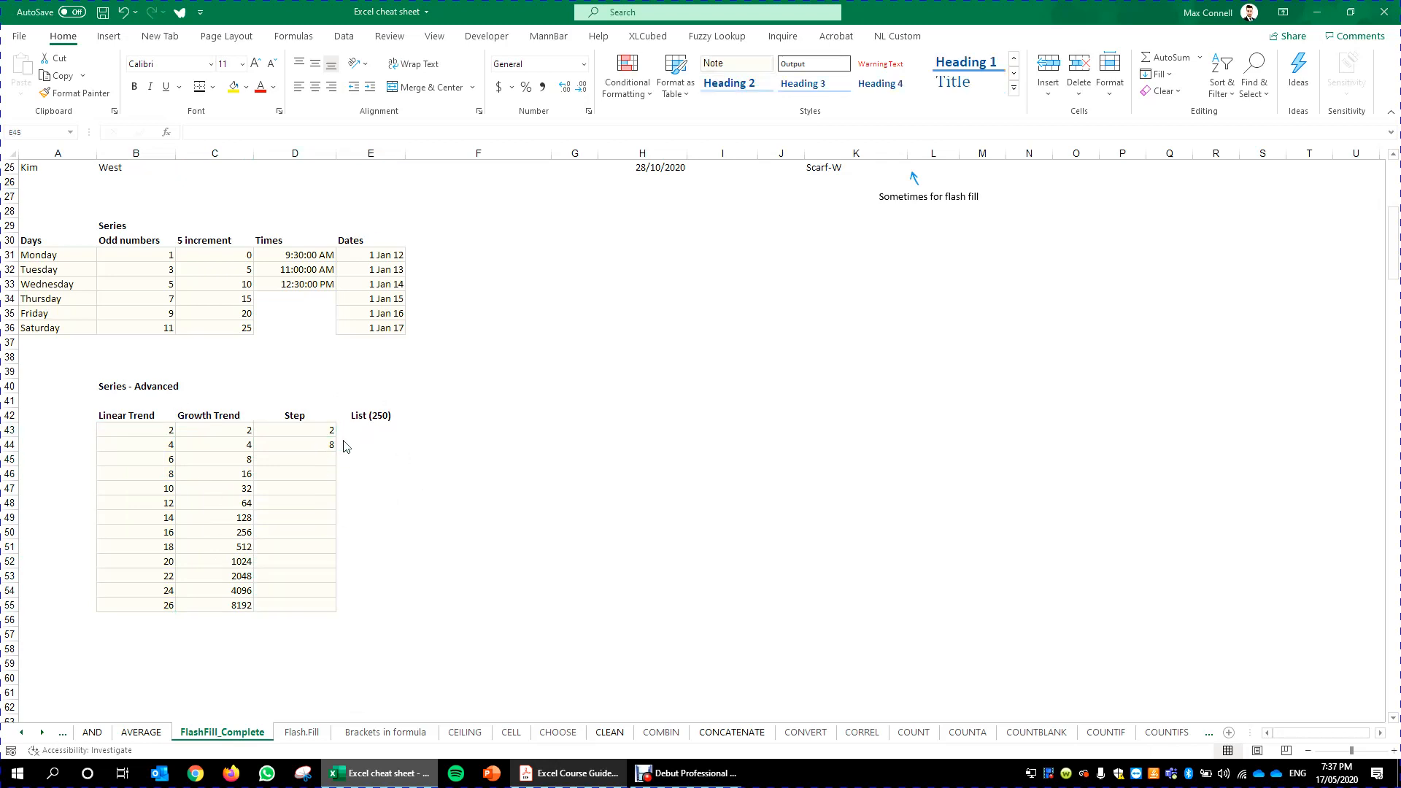
- Fill the Step column down to row 55 as a series using the Series dialog's default step
click(320, 451)
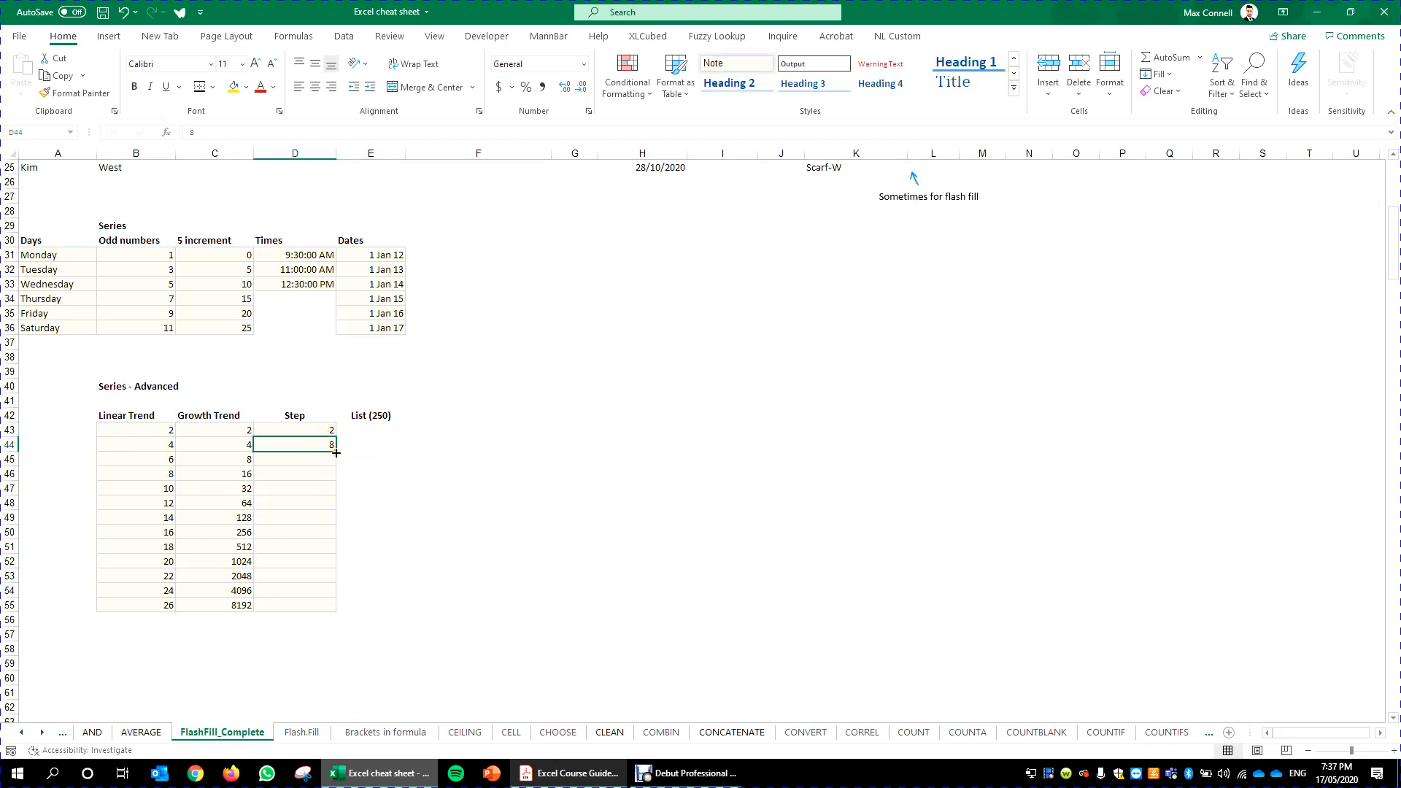
drag(336, 453, 328, 615)
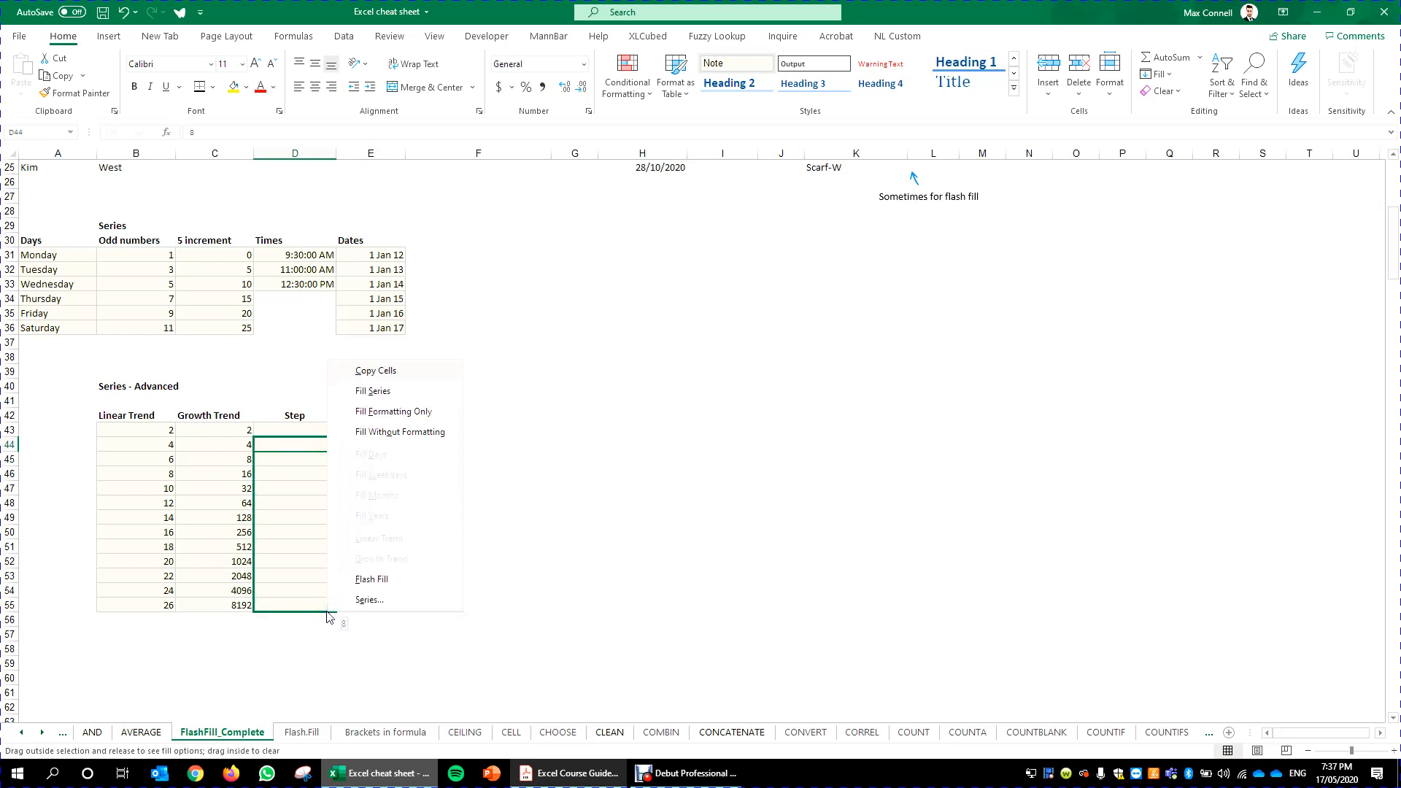
click(368, 600)
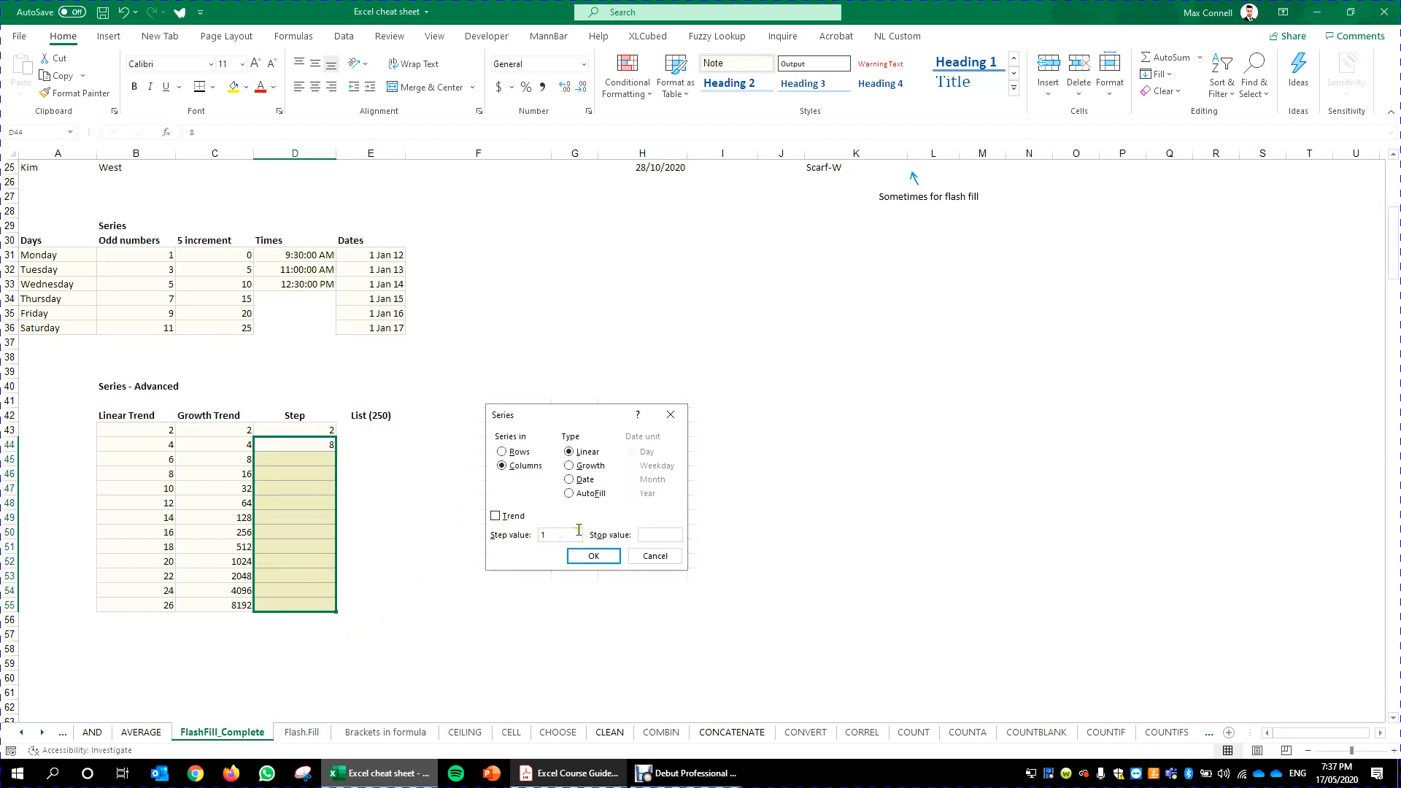
drag(577, 539, 530, 541)
click(594, 557)
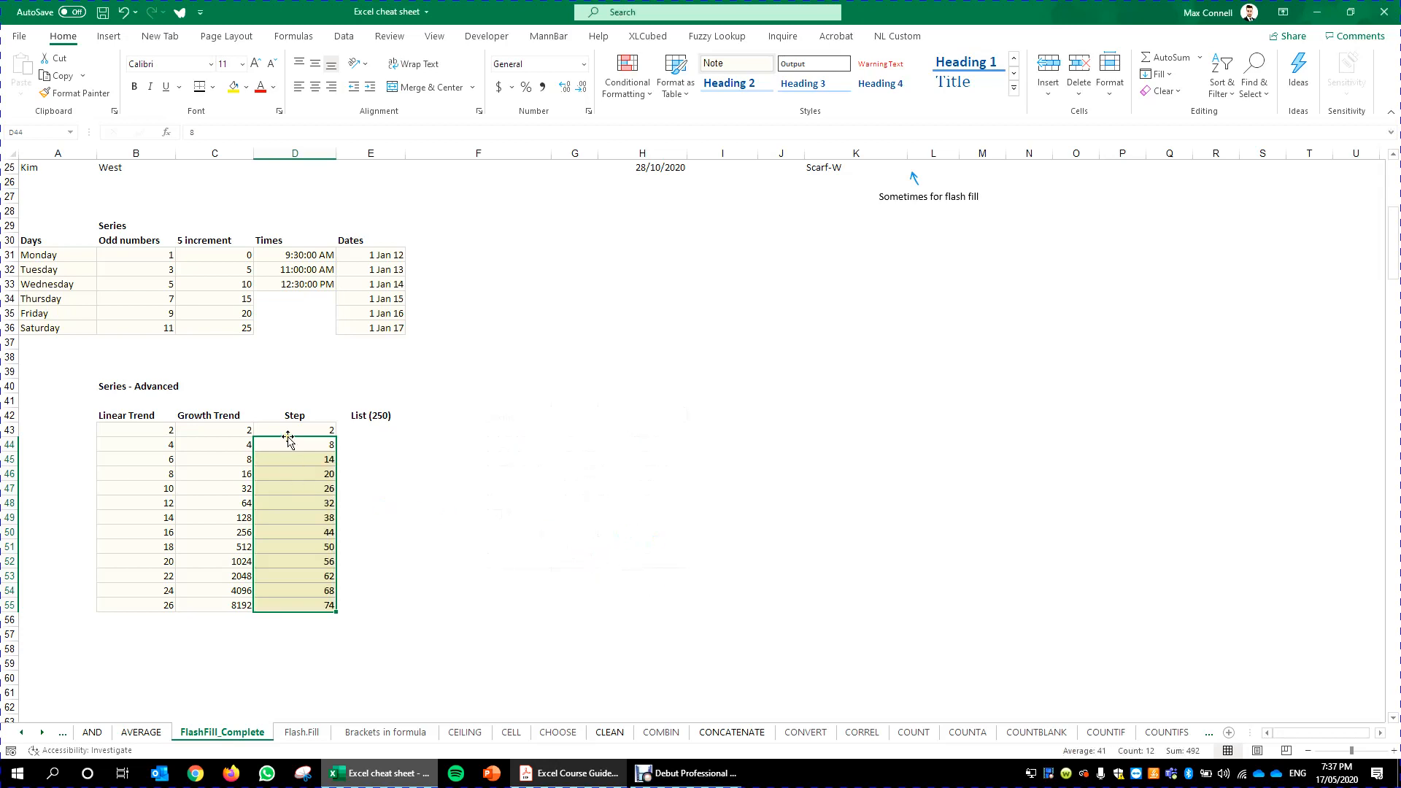
- Examine the filled values in the Step column cell by cell
click(329, 446)
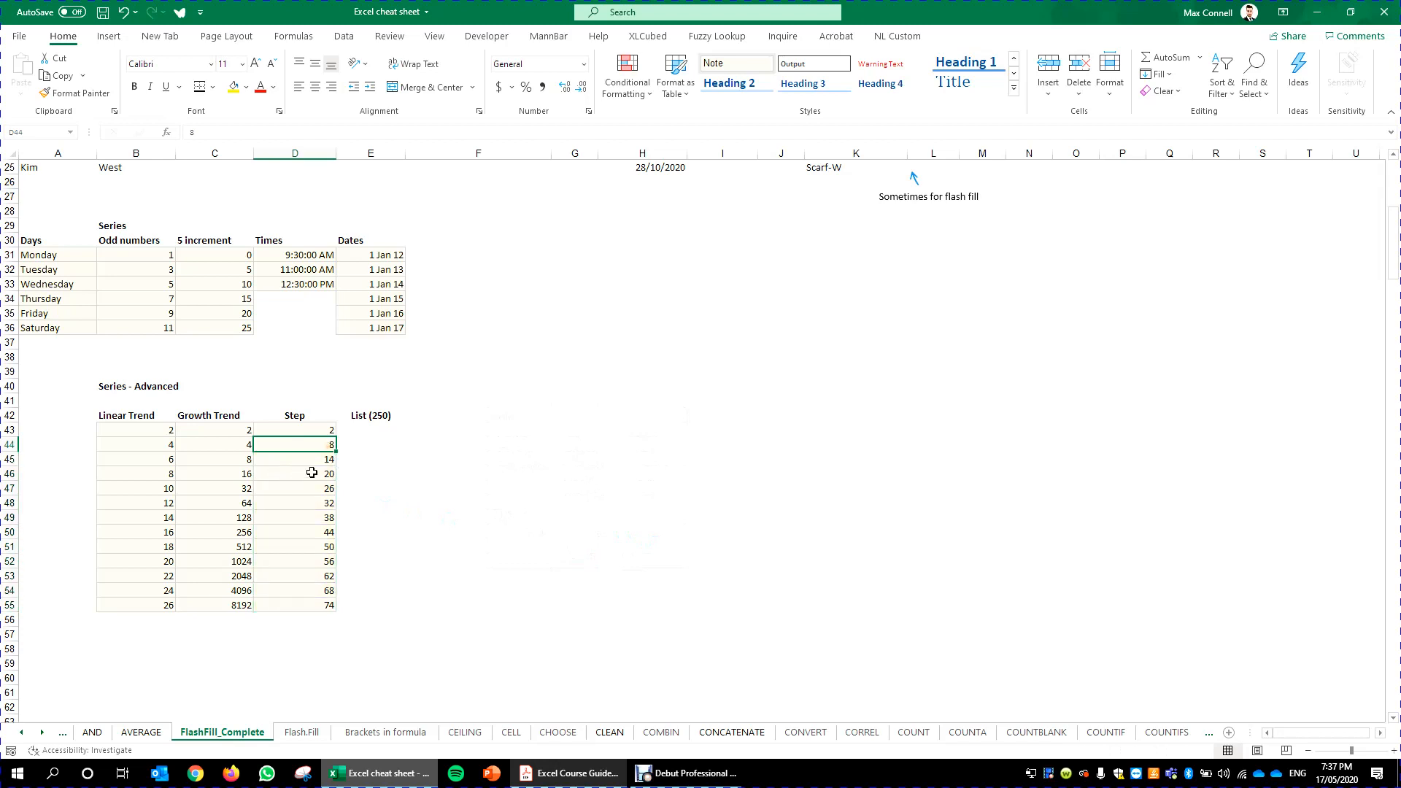
click(305, 459)
click(306, 473)
click(307, 487)
click(312, 503)
click(310, 531)
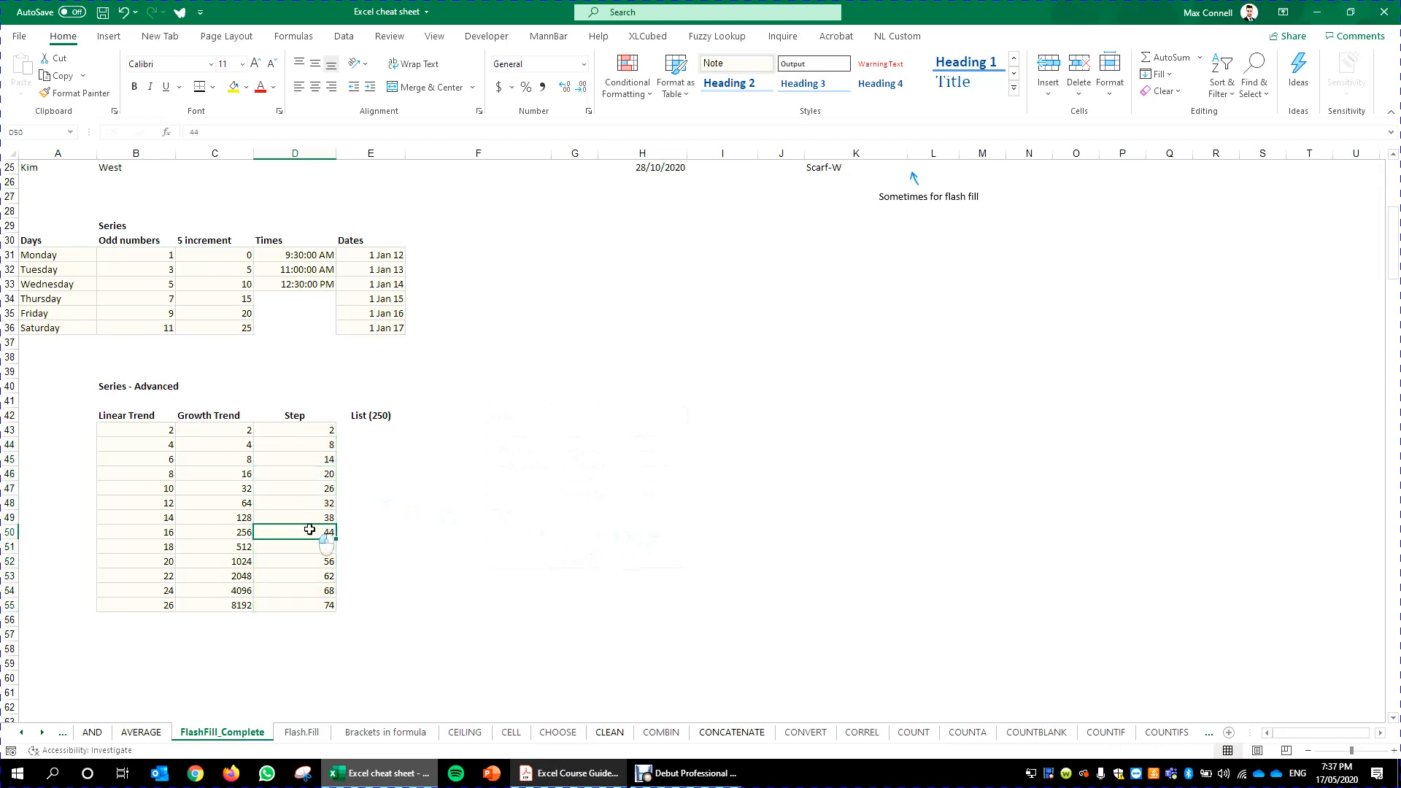
click(373, 666)
click(318, 433)
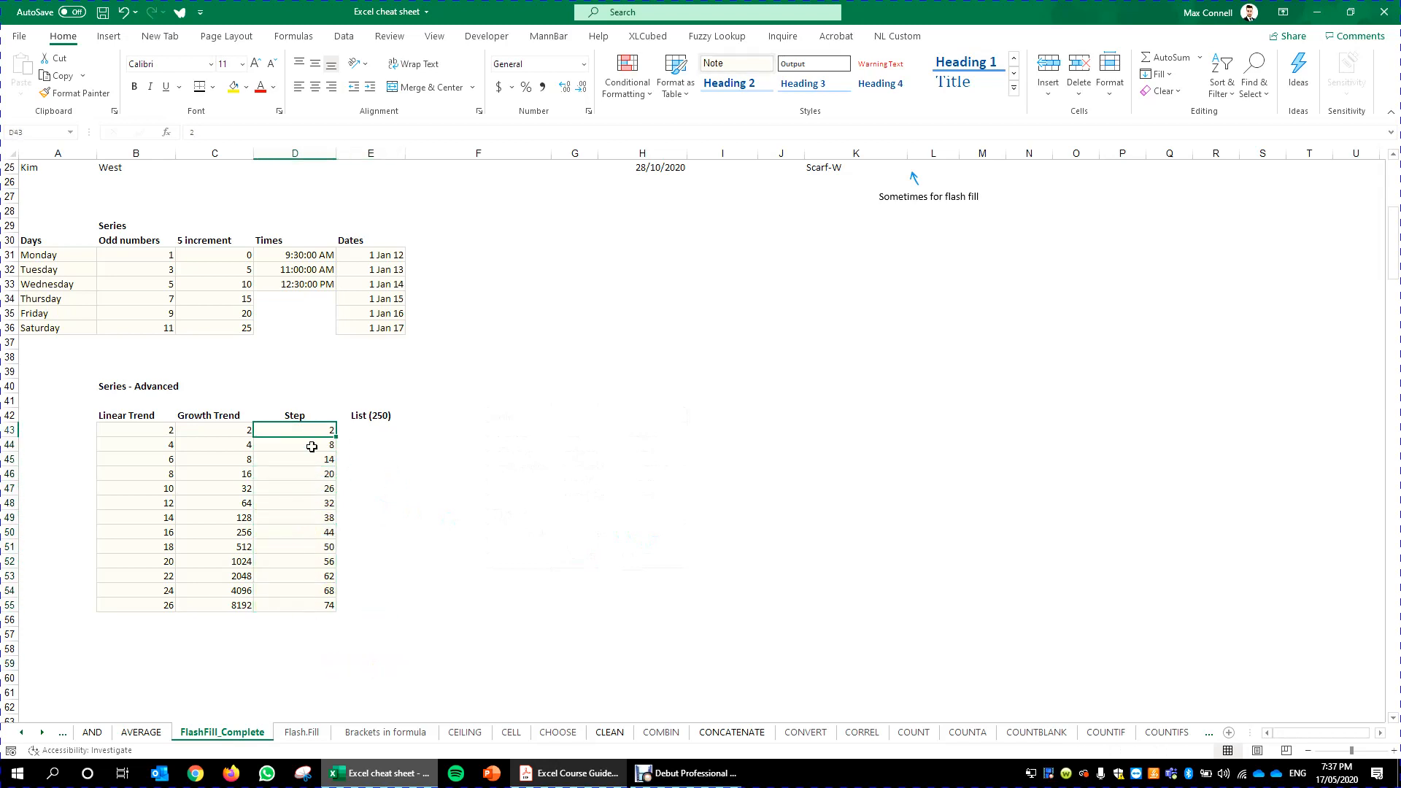
- Refill the Step column down to row 55 as a series with a step value of 100
click(312, 447)
drag(336, 453, 322, 613)
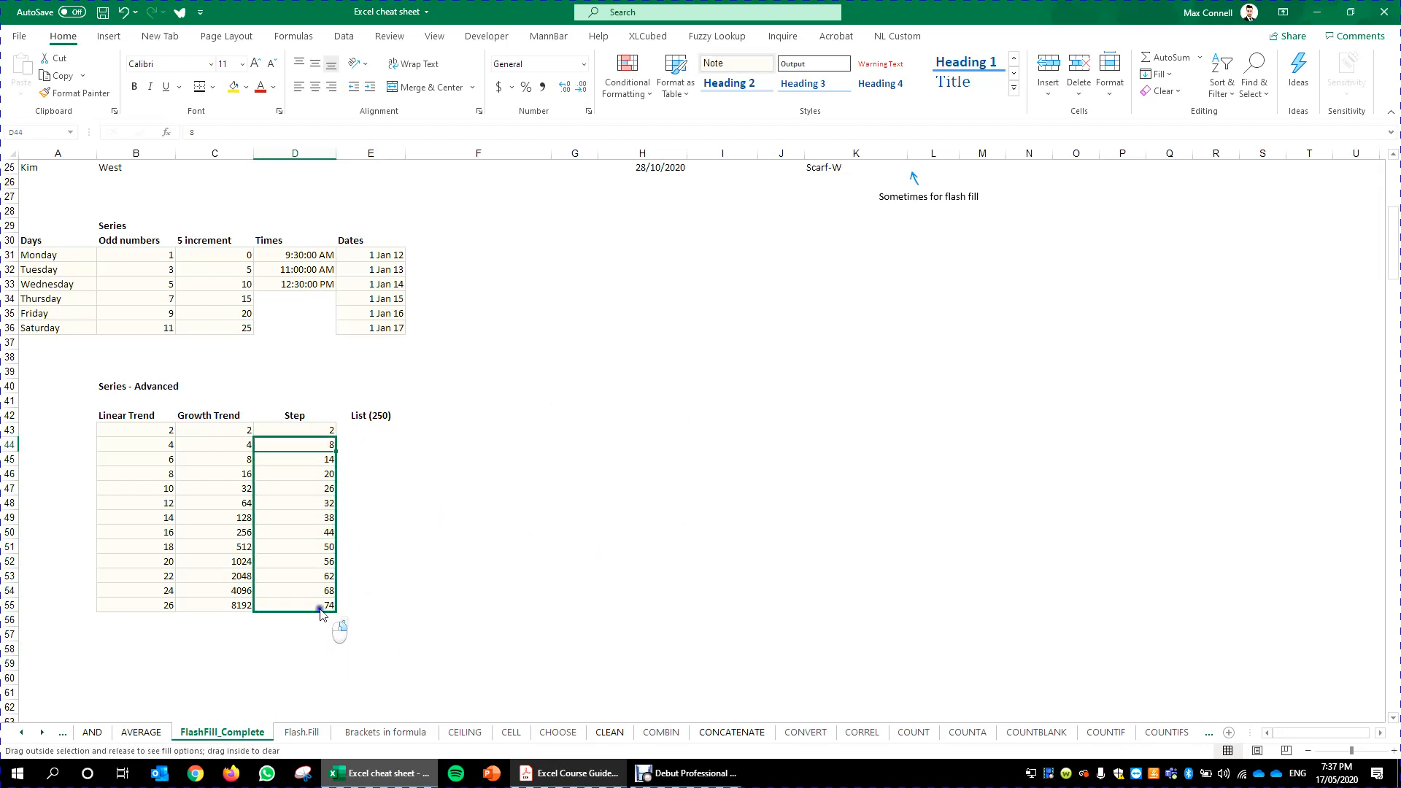
click(371, 603)
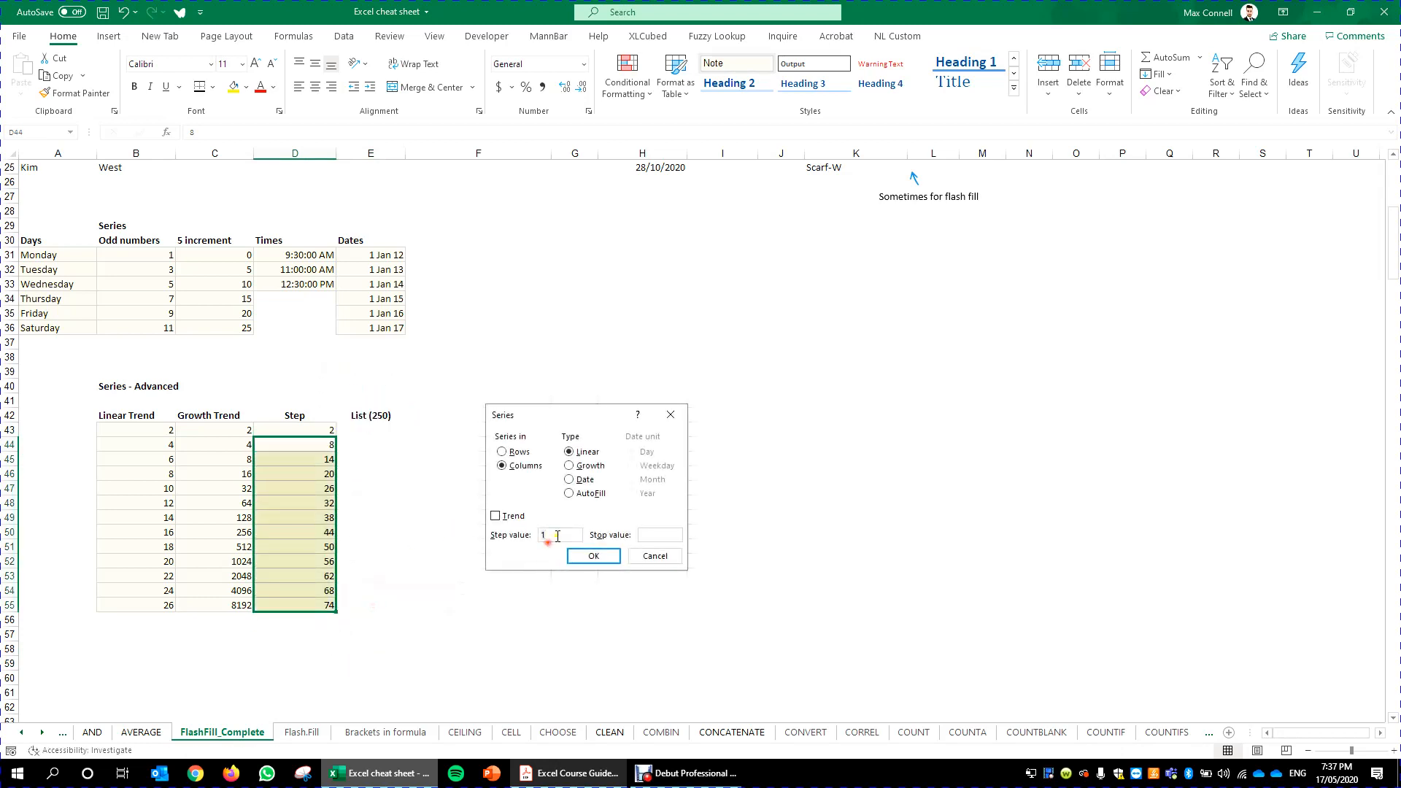
text(100)
key(Return)
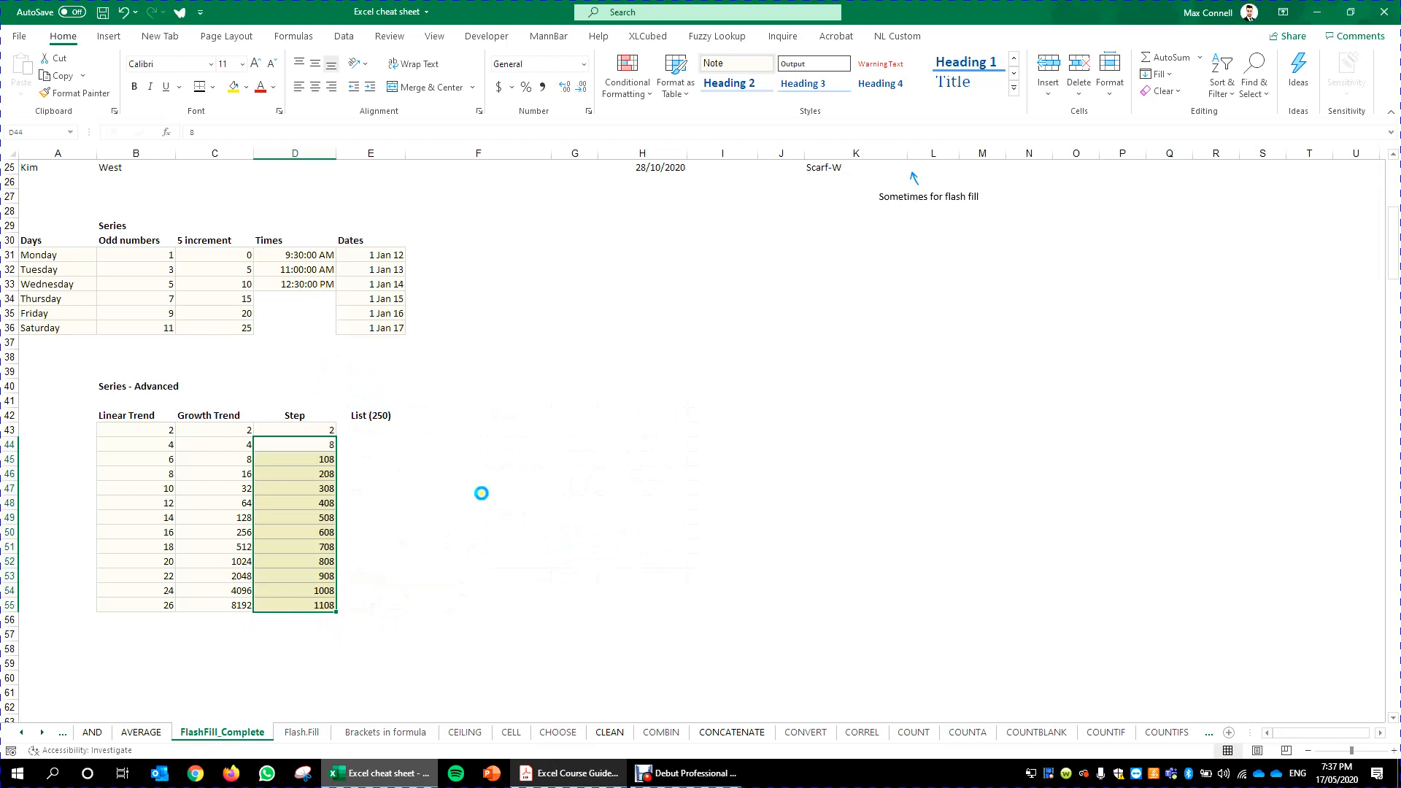
click(481, 494)
click(291, 445)
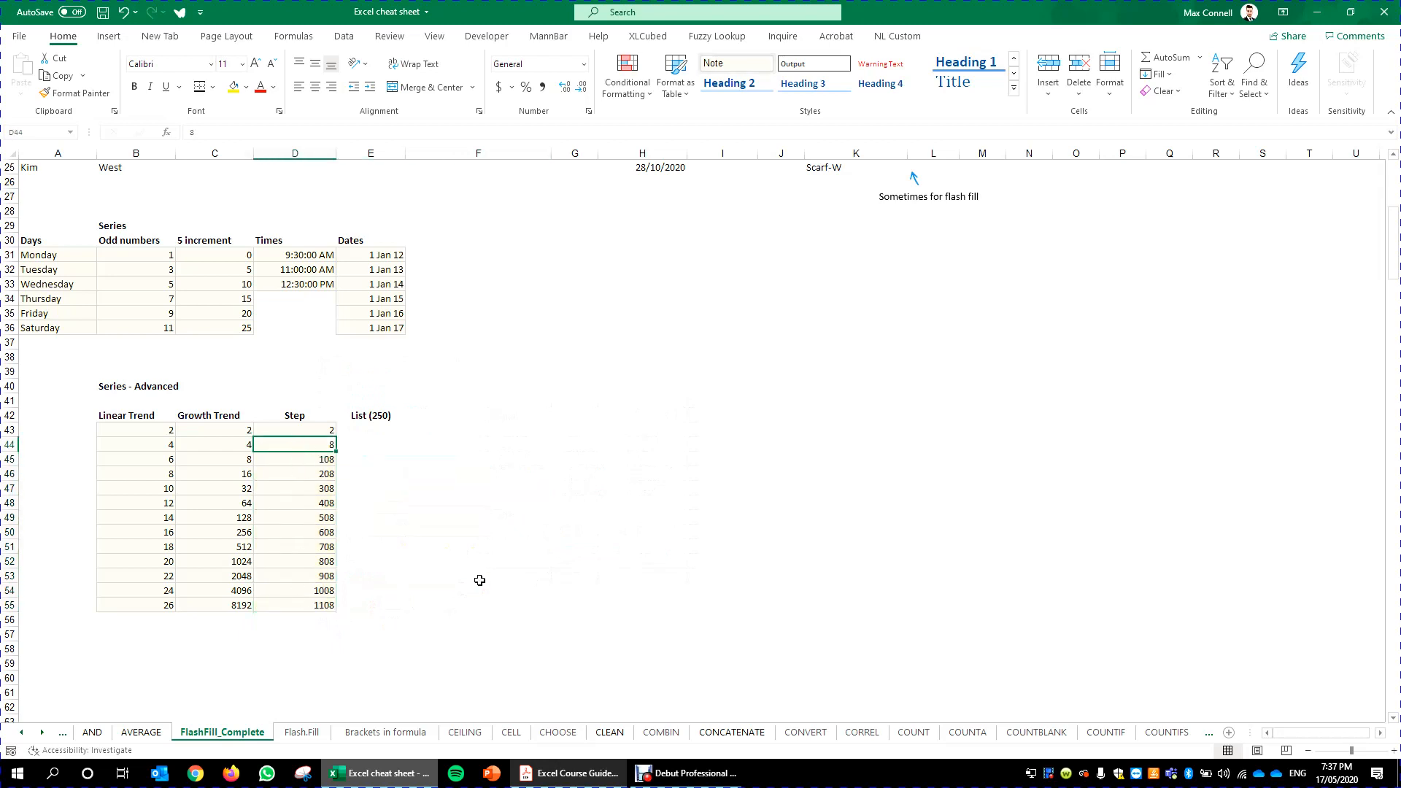
click(545, 503)
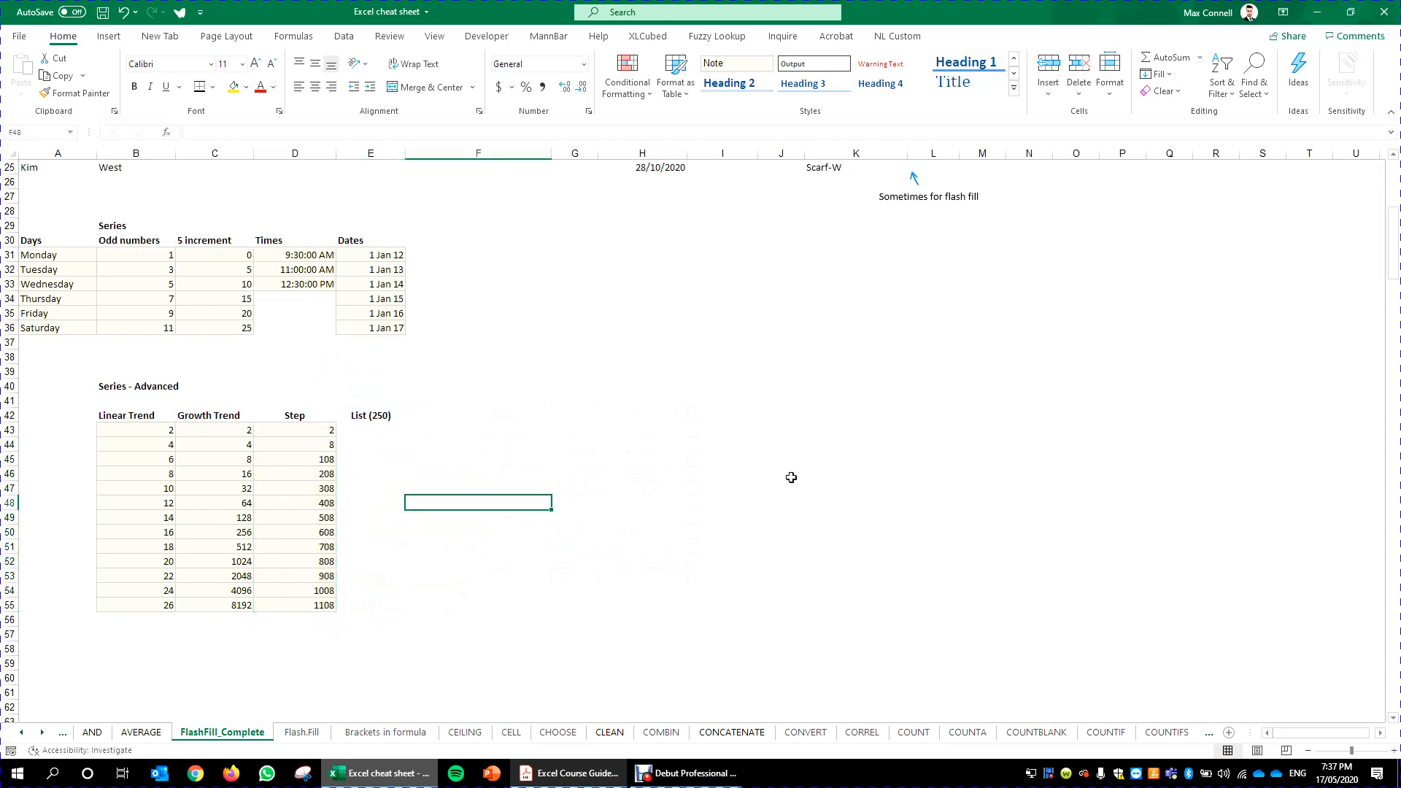
- Enter 1 at the top of the List (250) column and fill =E43+1 down below it
click(372, 429)
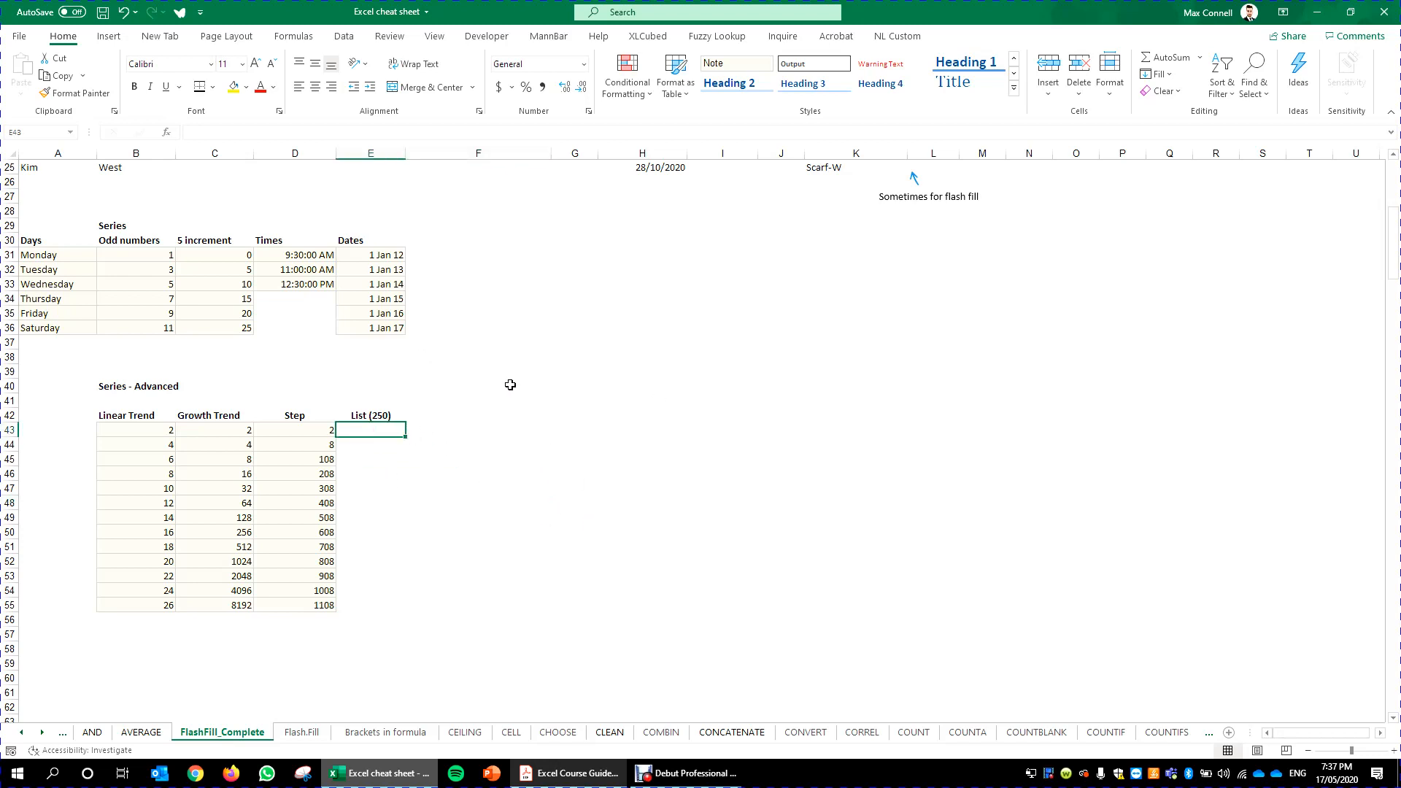
scroll(510, 385, down, 7)
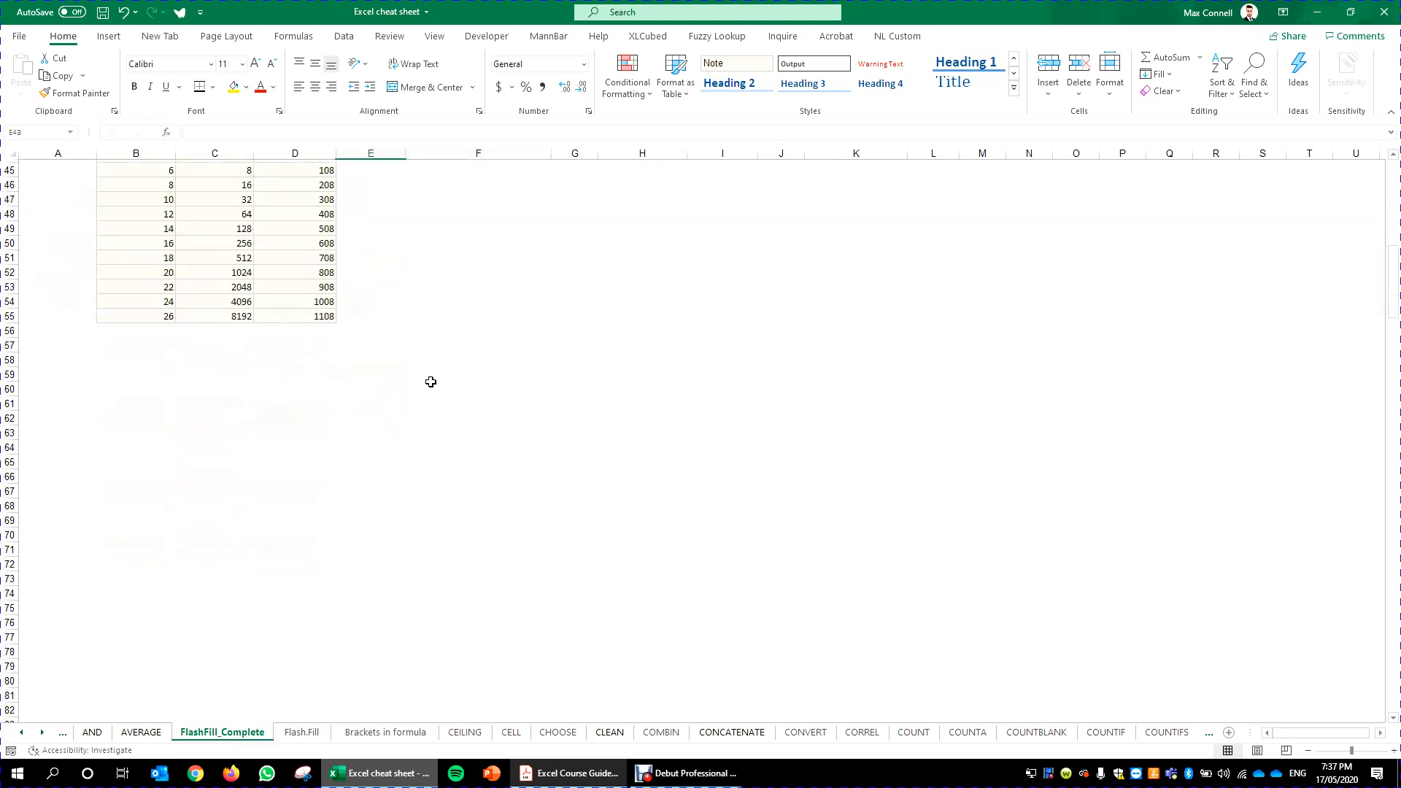
scroll(431, 382, up, 5)
scroll(410, 369, down, 11)
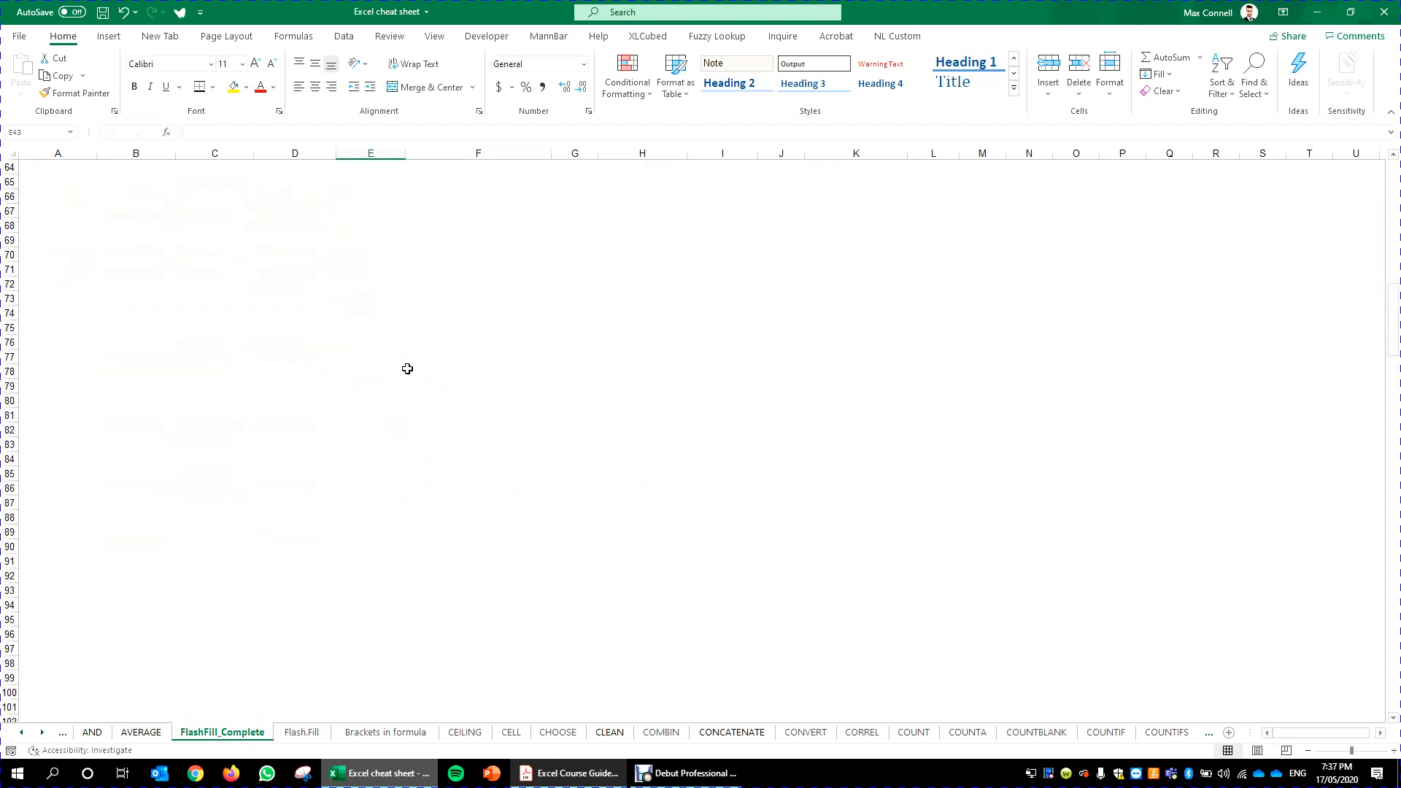
scroll(407, 369, up, 10)
text(1)
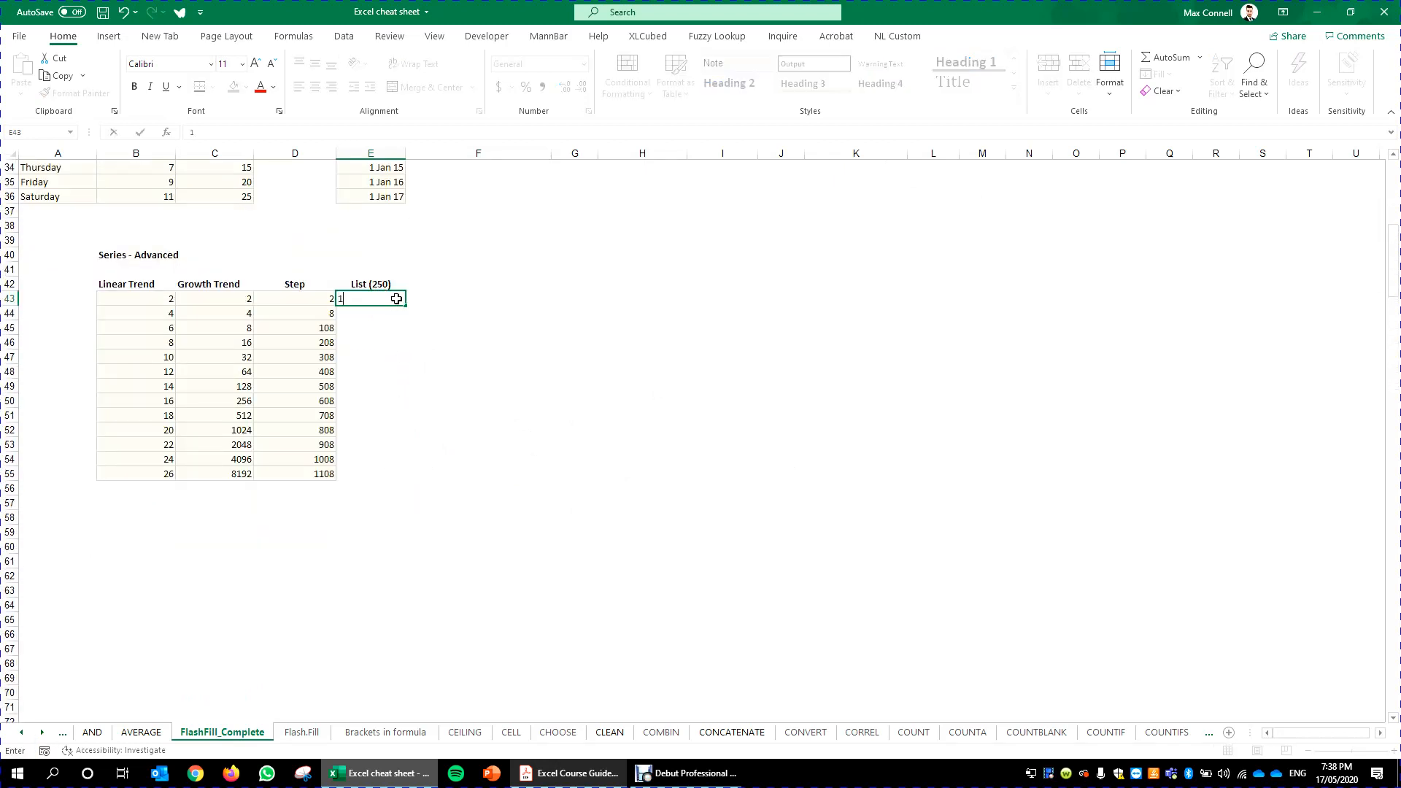
key(ctrl+Return)
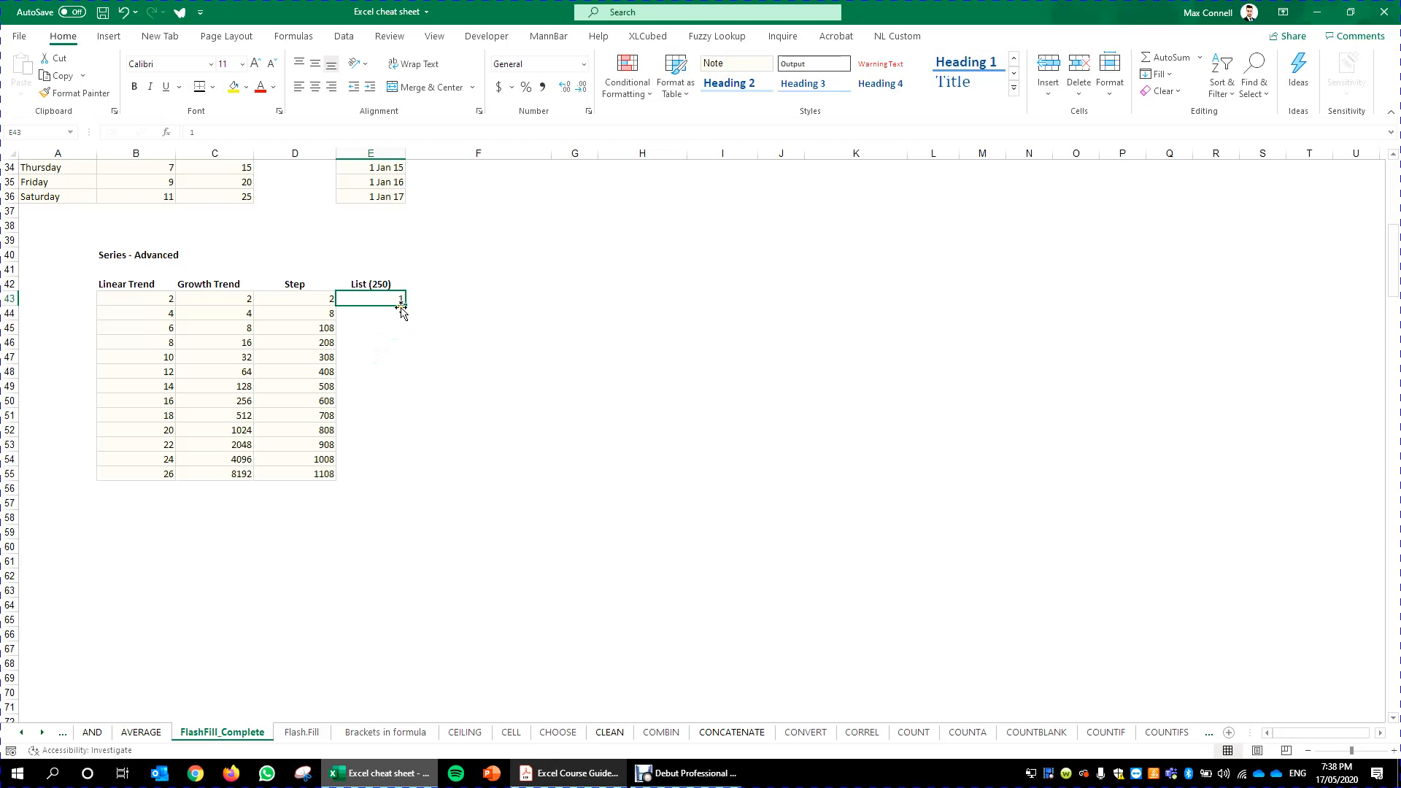
click(396, 314)
text(=E43+1)
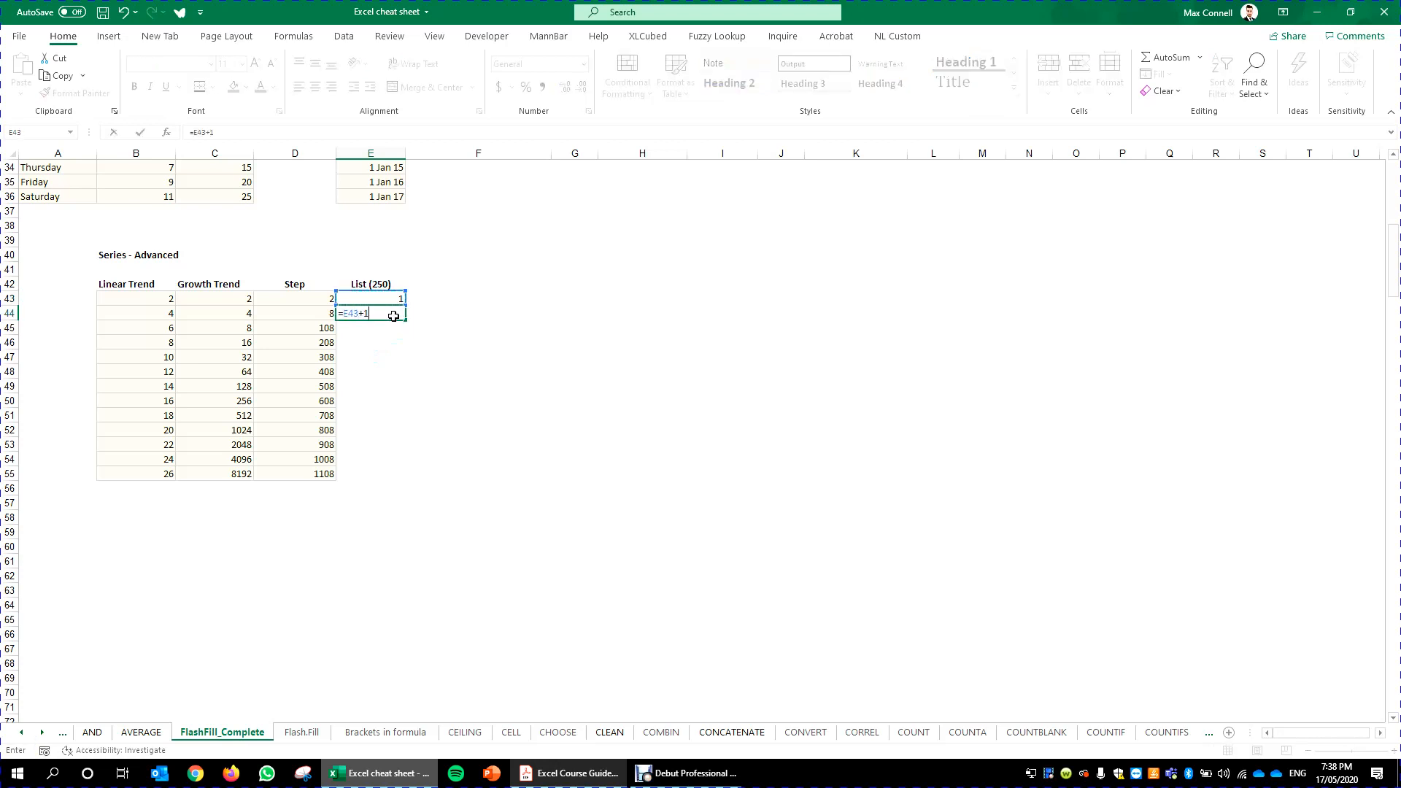
key(ctrl+Return)
drag(406, 321, 446, 271)
scroll(475, 241, up, 20)
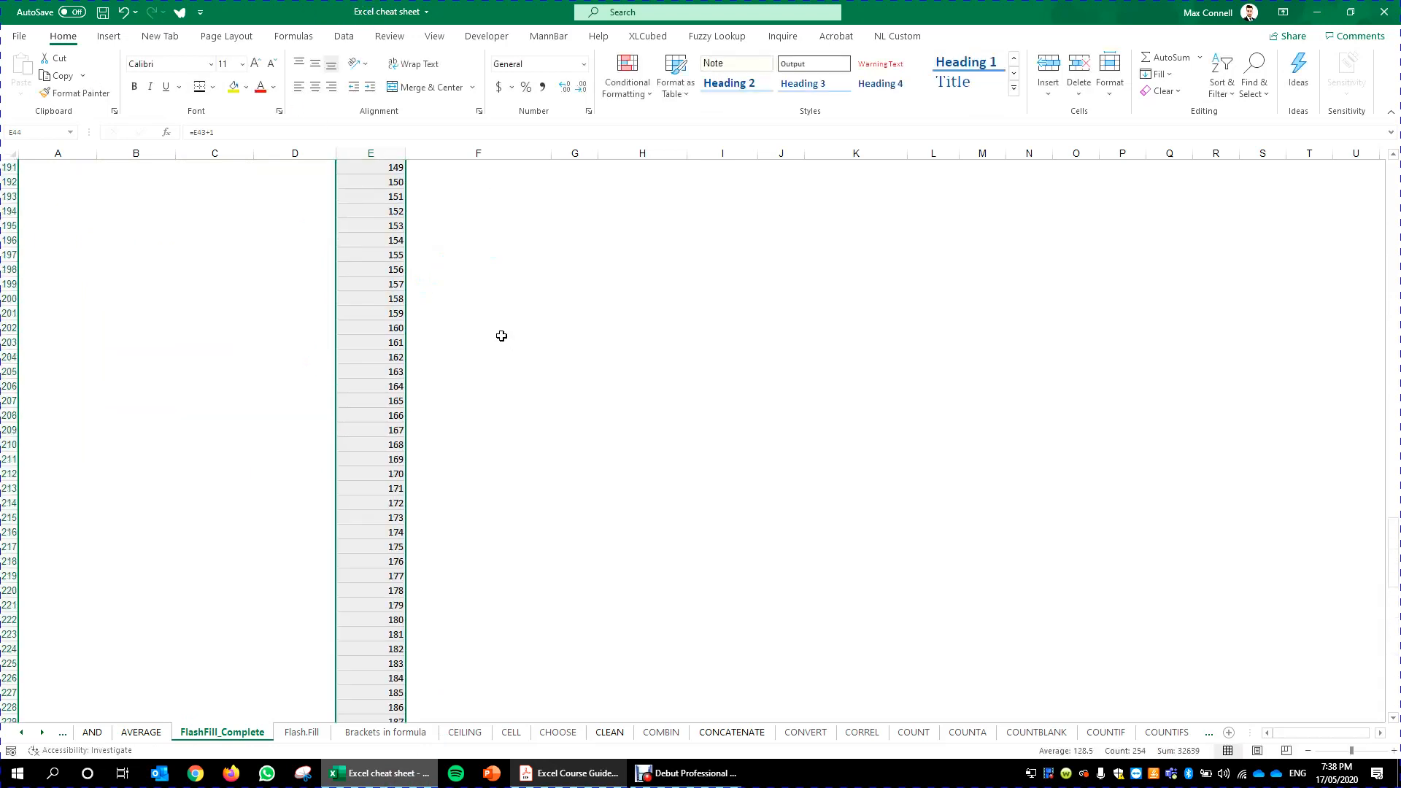
scroll(502, 336, up, 12)
- Copy the first List value into the next column and fill it down to row 65
click(456, 266)
key(Left)
key(ctrl+Up)
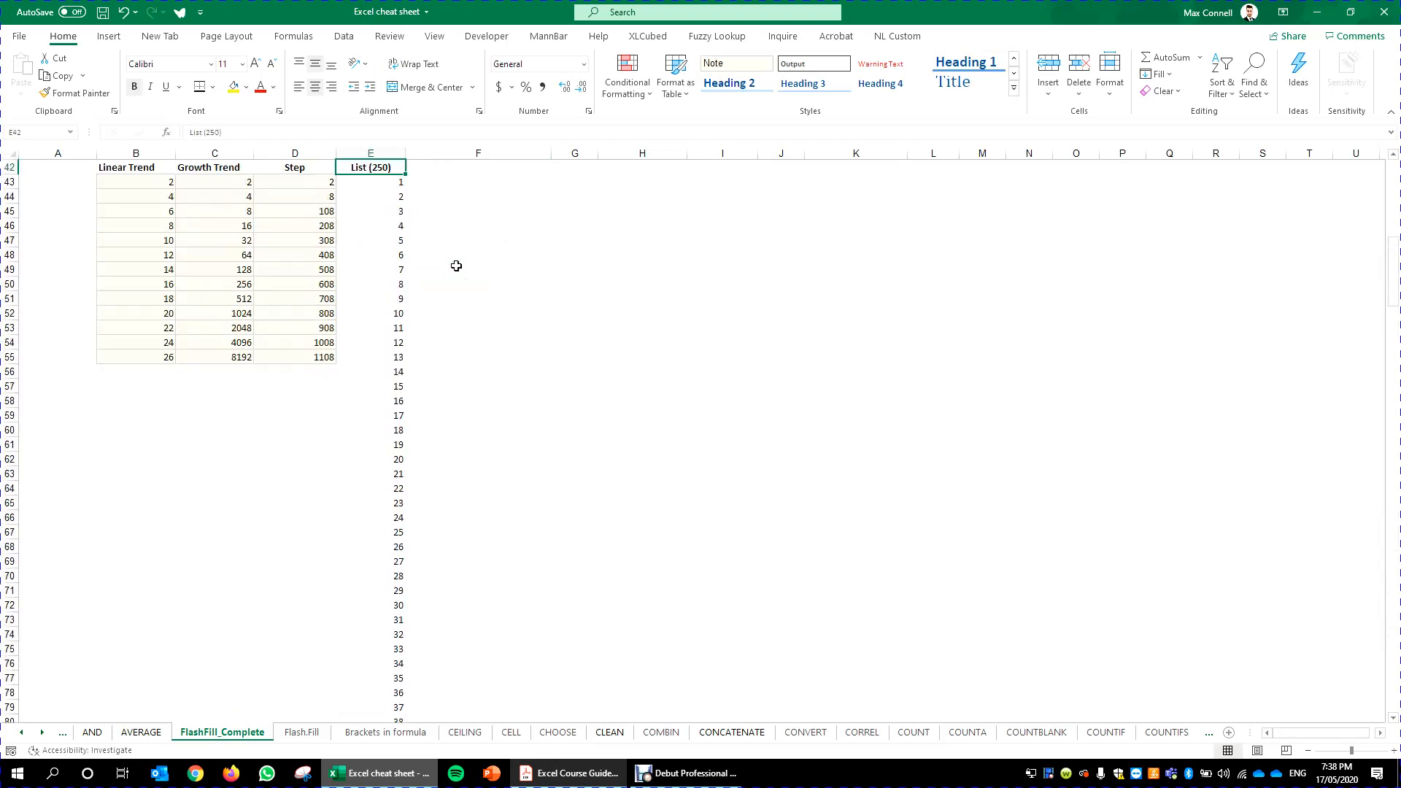
key(Right)
click(366, 184)
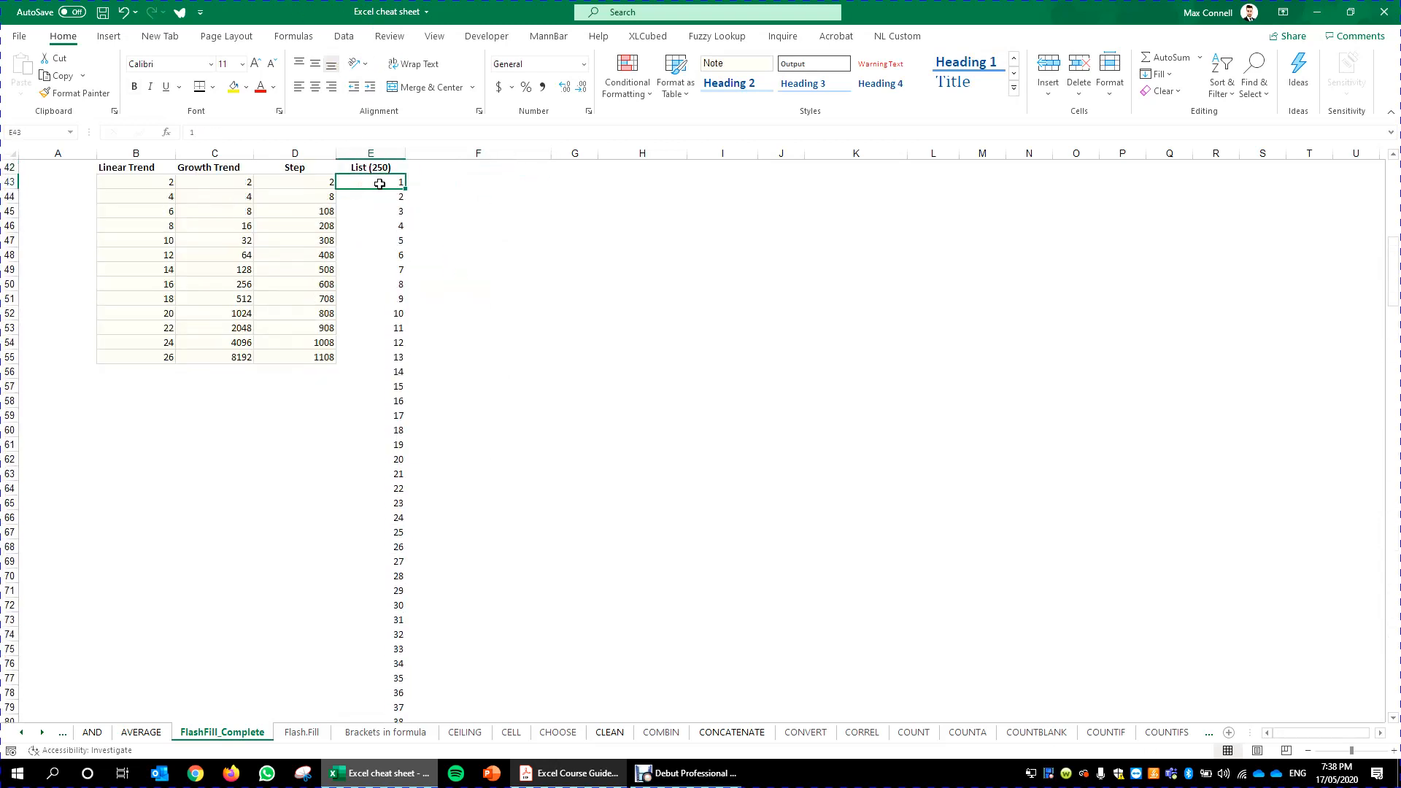
drag(406, 192, 435, 633)
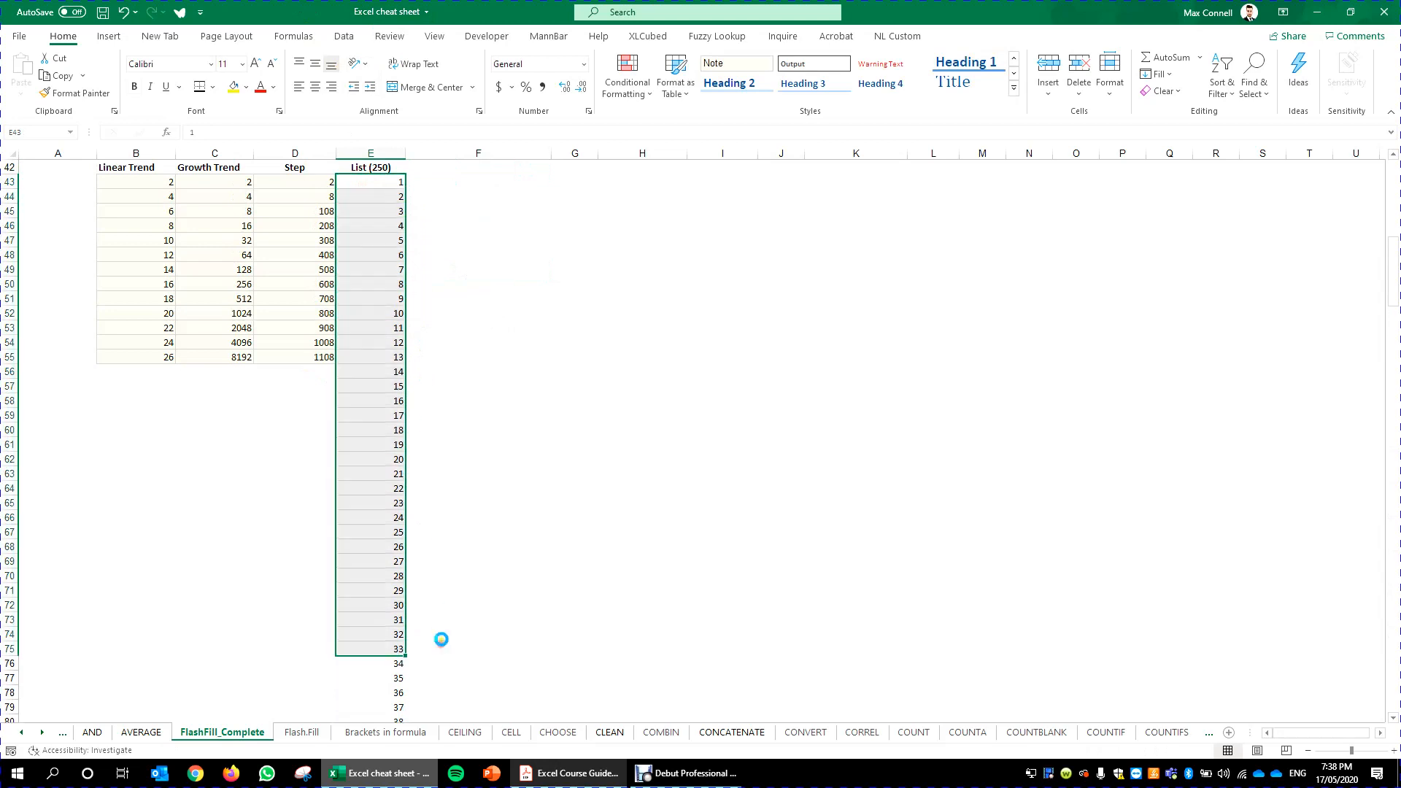
click(486, 179)
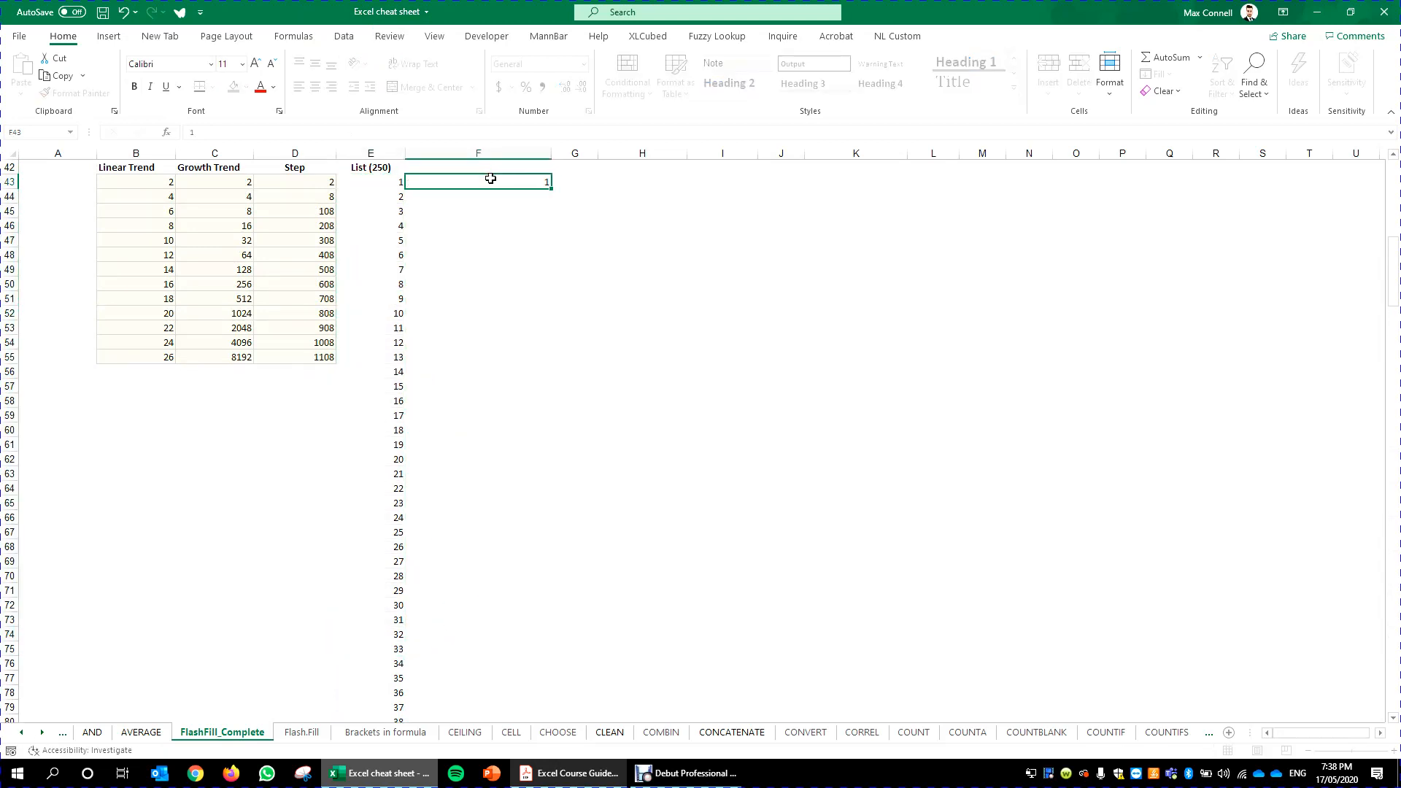
drag(551, 188, 552, 507)
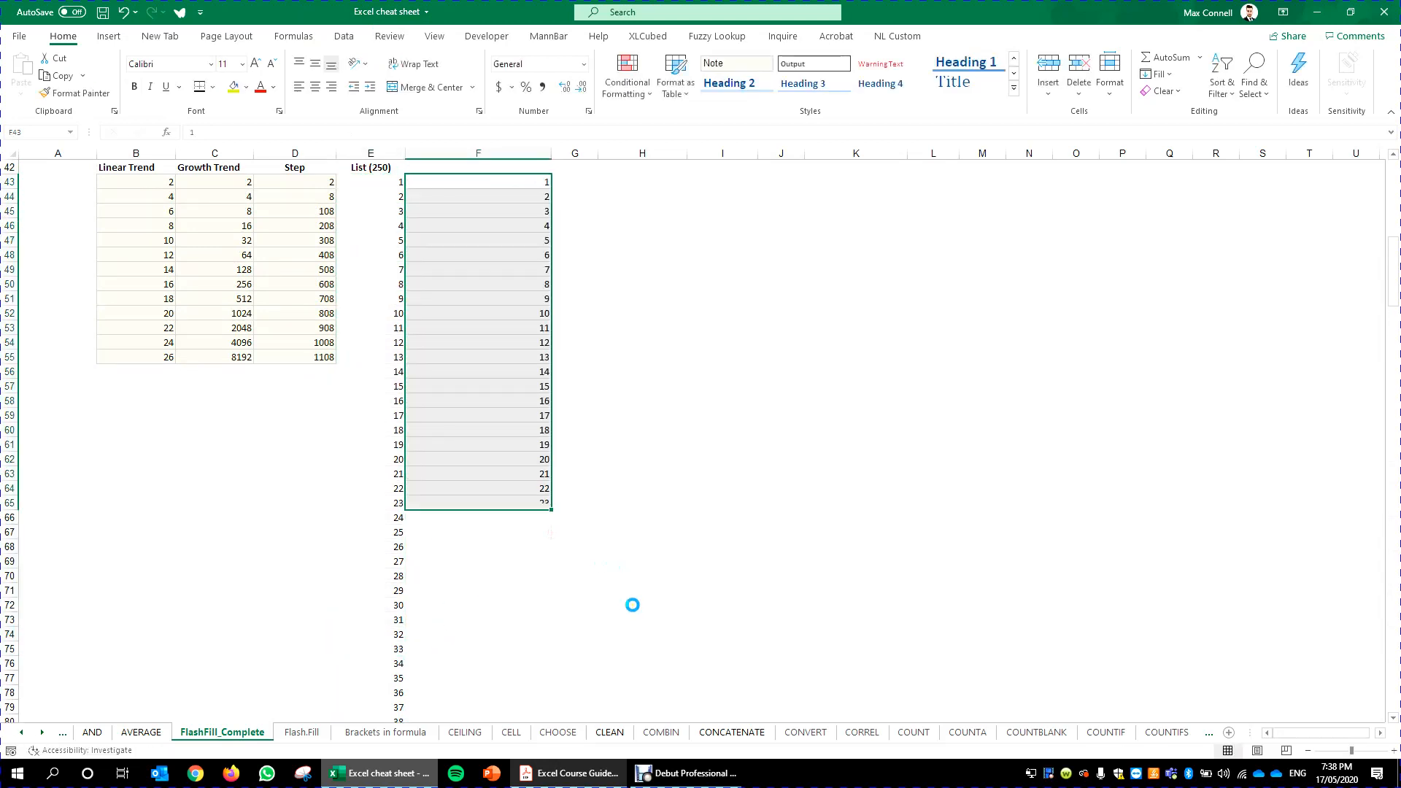
- Clear the filled List values from both columns
click(572, 589)
drag(550, 644, 435, 183)
click(397, 181)
key(Right)
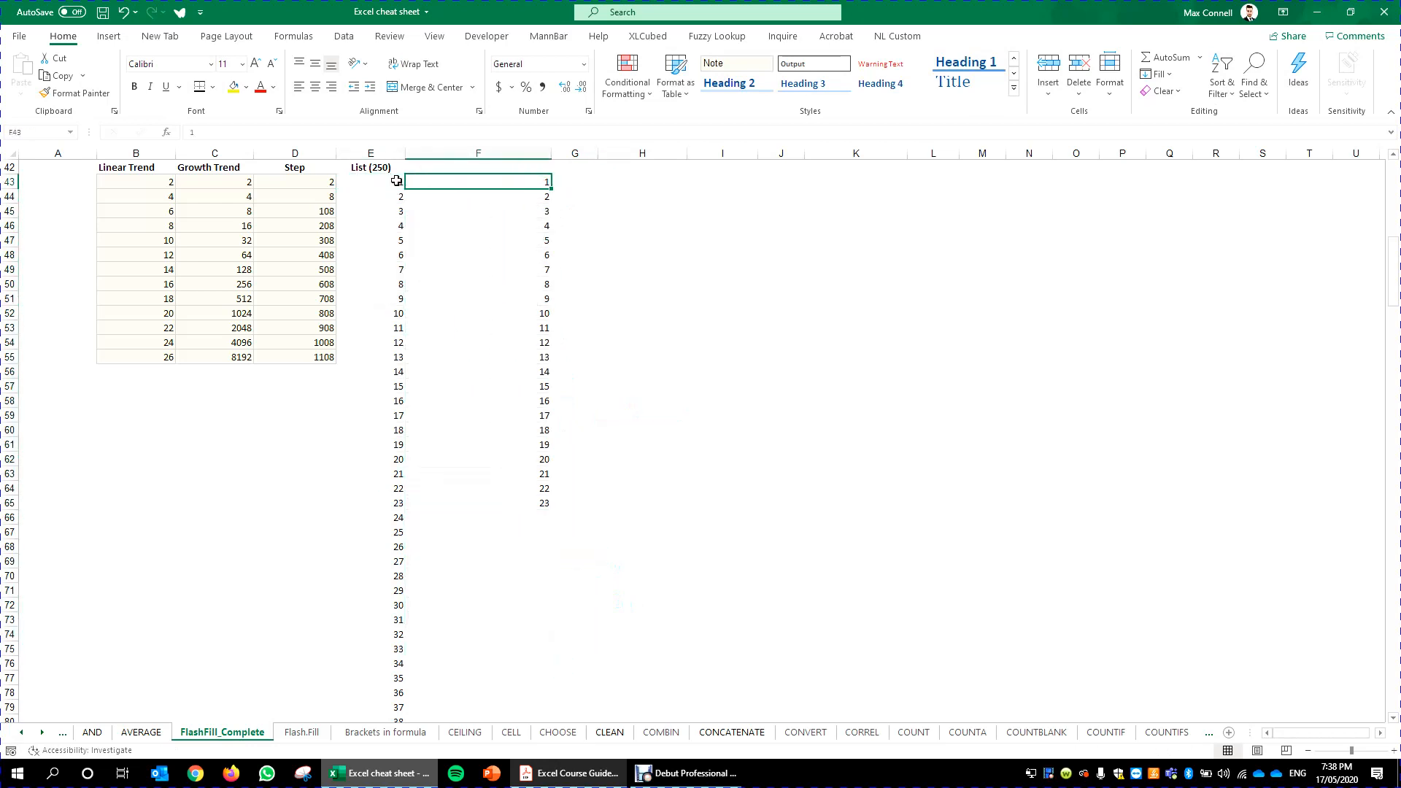
key(ctrl+shift+Down)
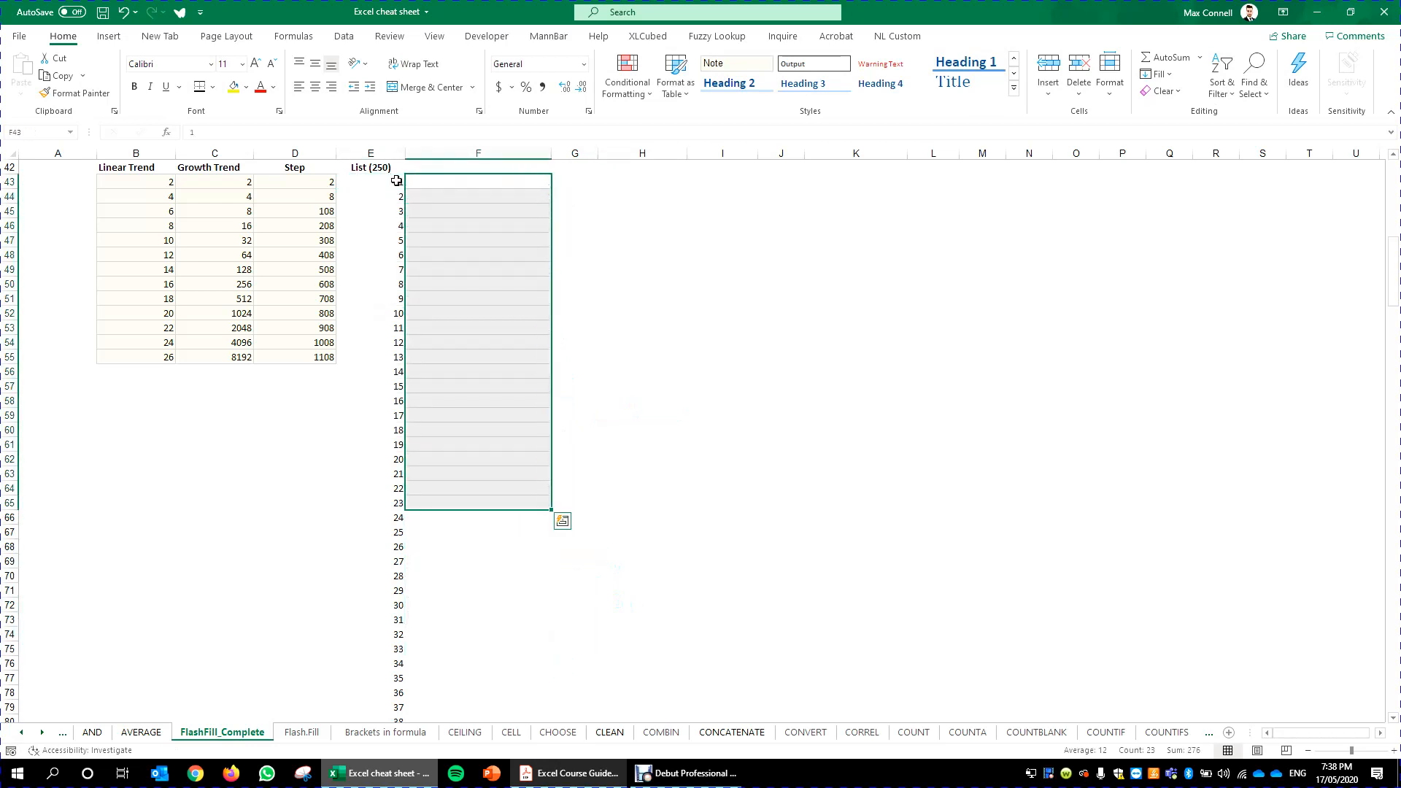
click(396, 181)
key(ctrl+shift+Down)
key(ctrl+BackSpace)
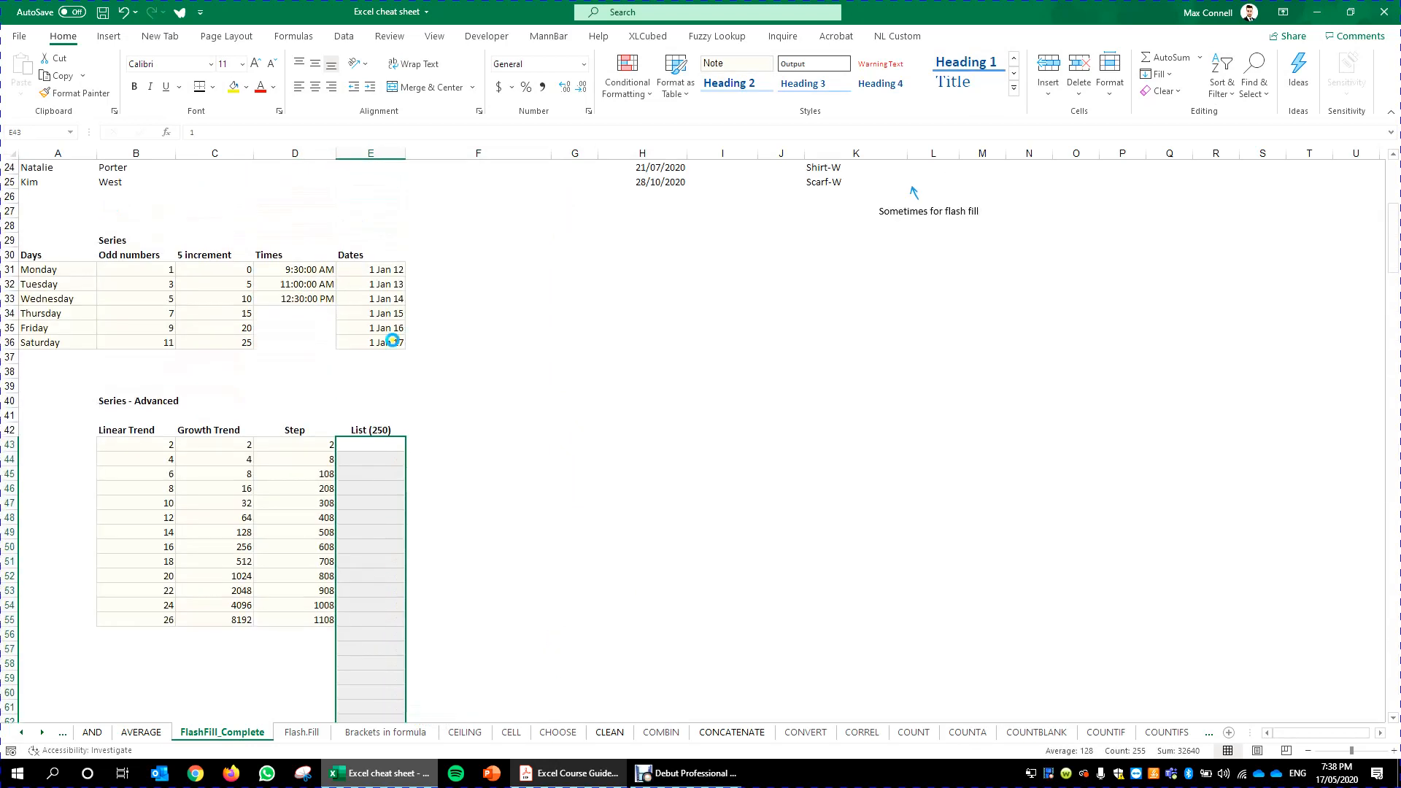
click(388, 446)
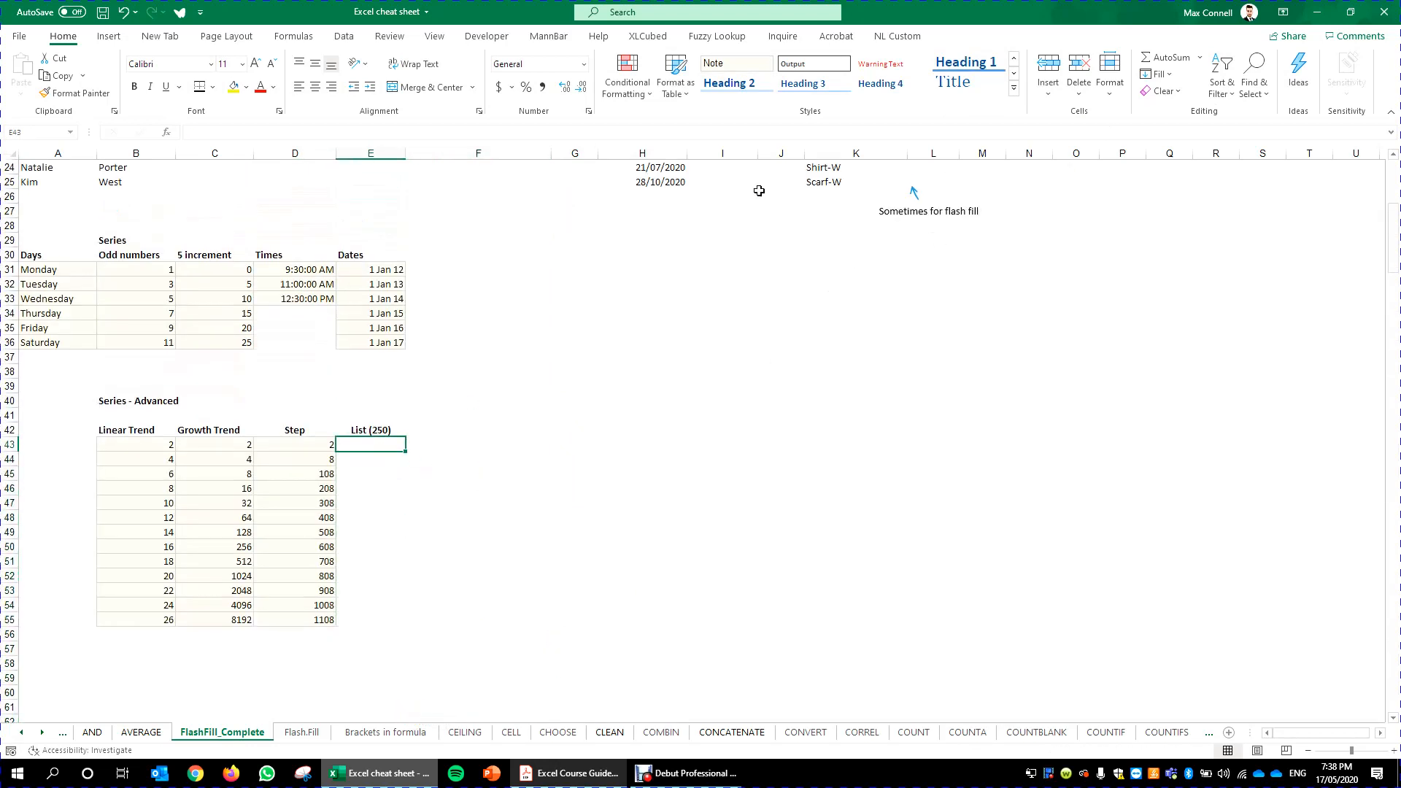
text(1)
key(Escape)
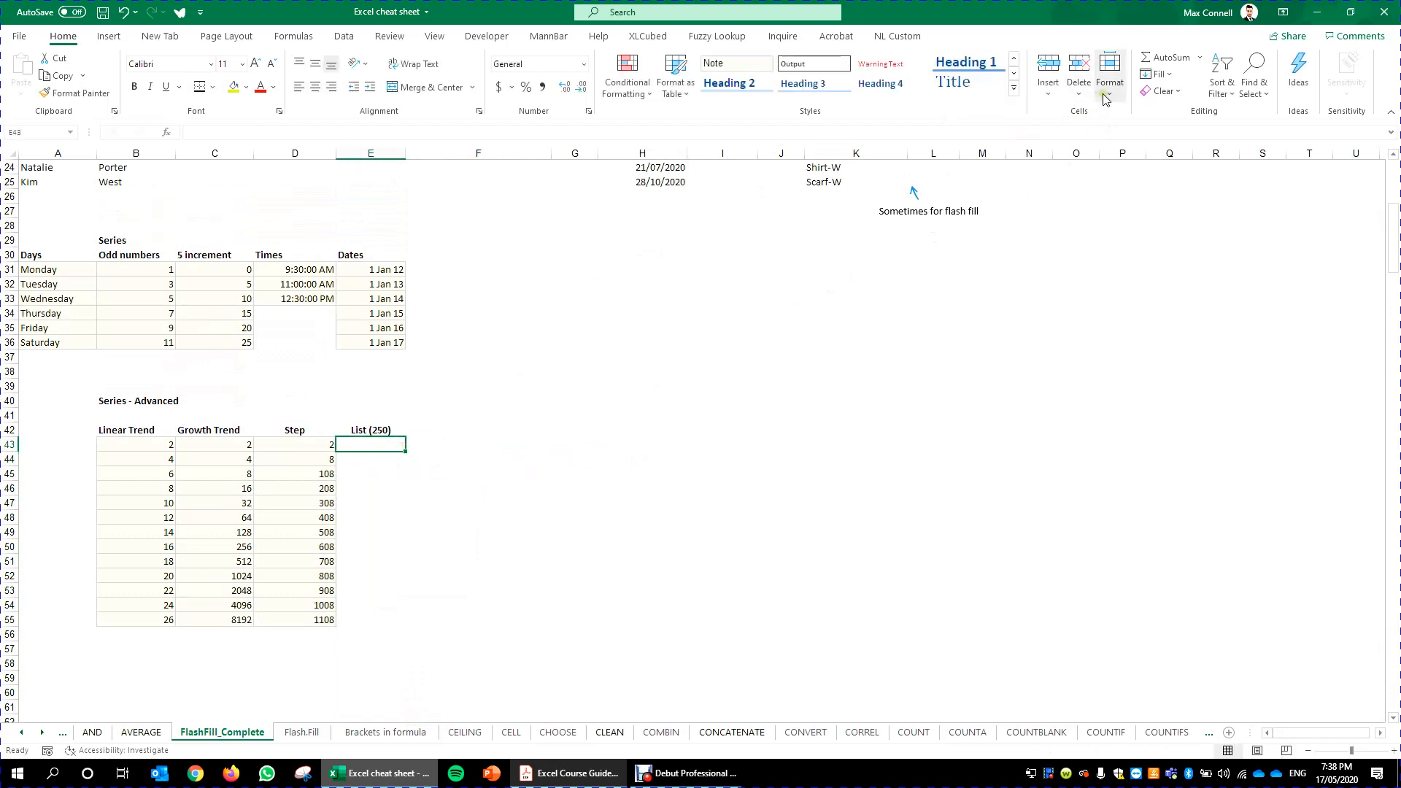
click(1171, 76)
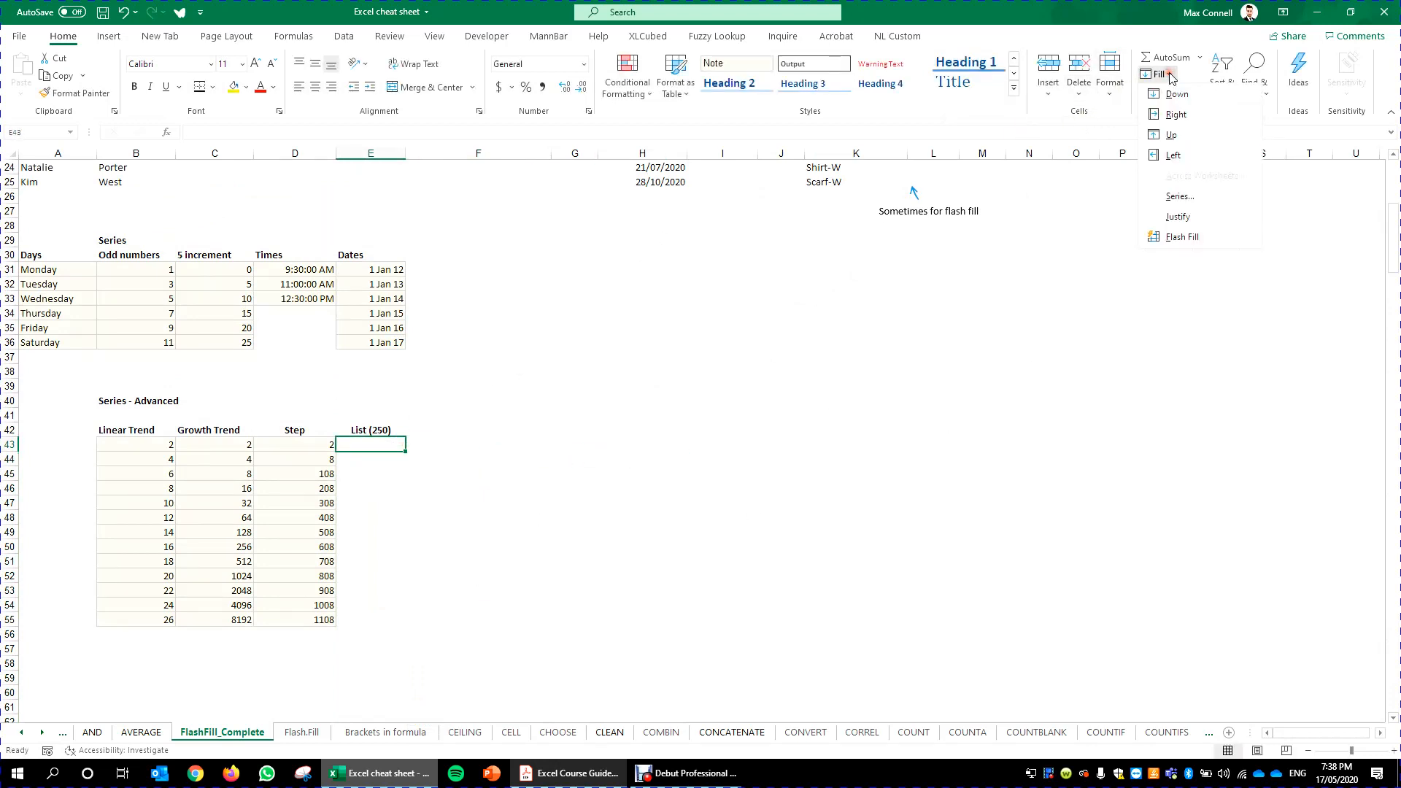
click(1201, 203)
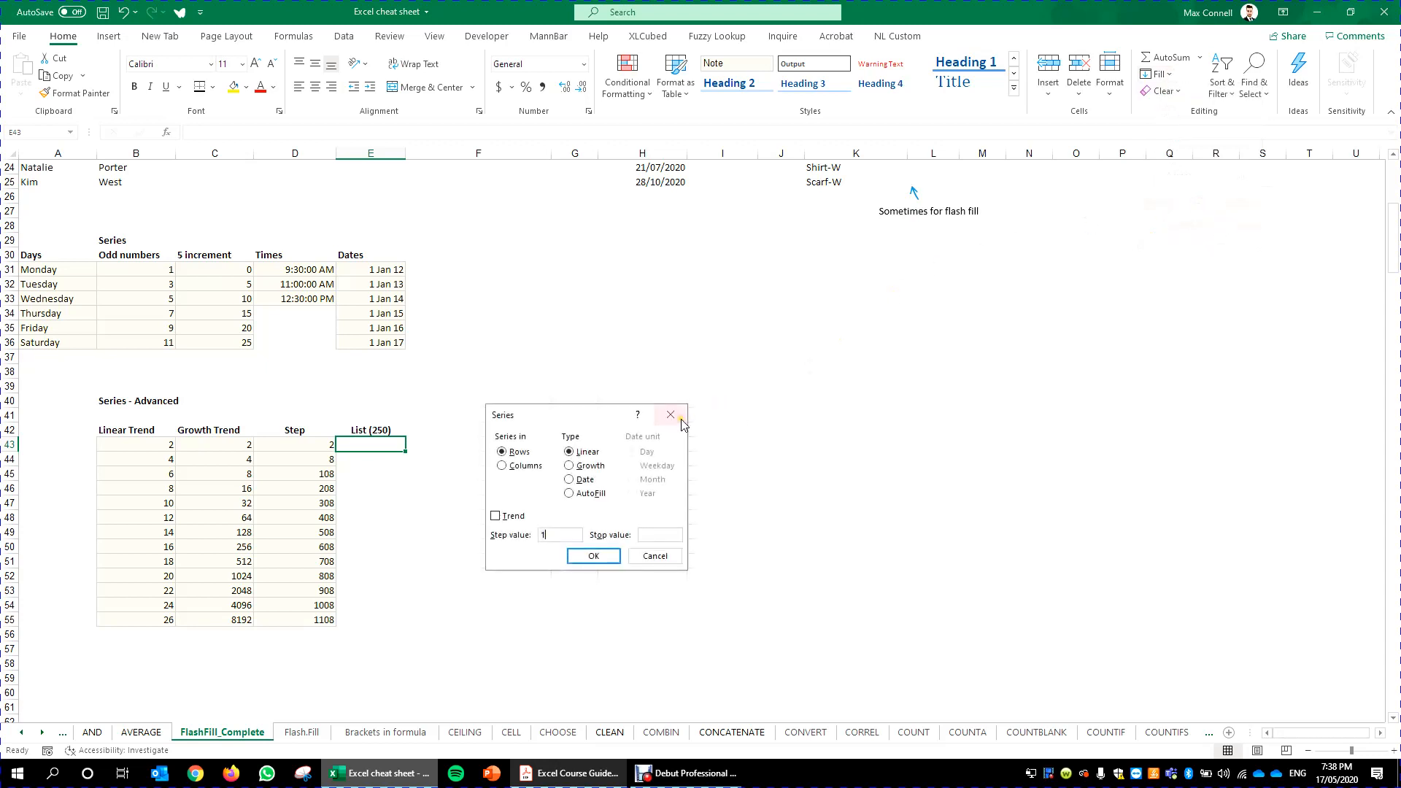
click(562, 536)
click(669, 536)
click(593, 556)
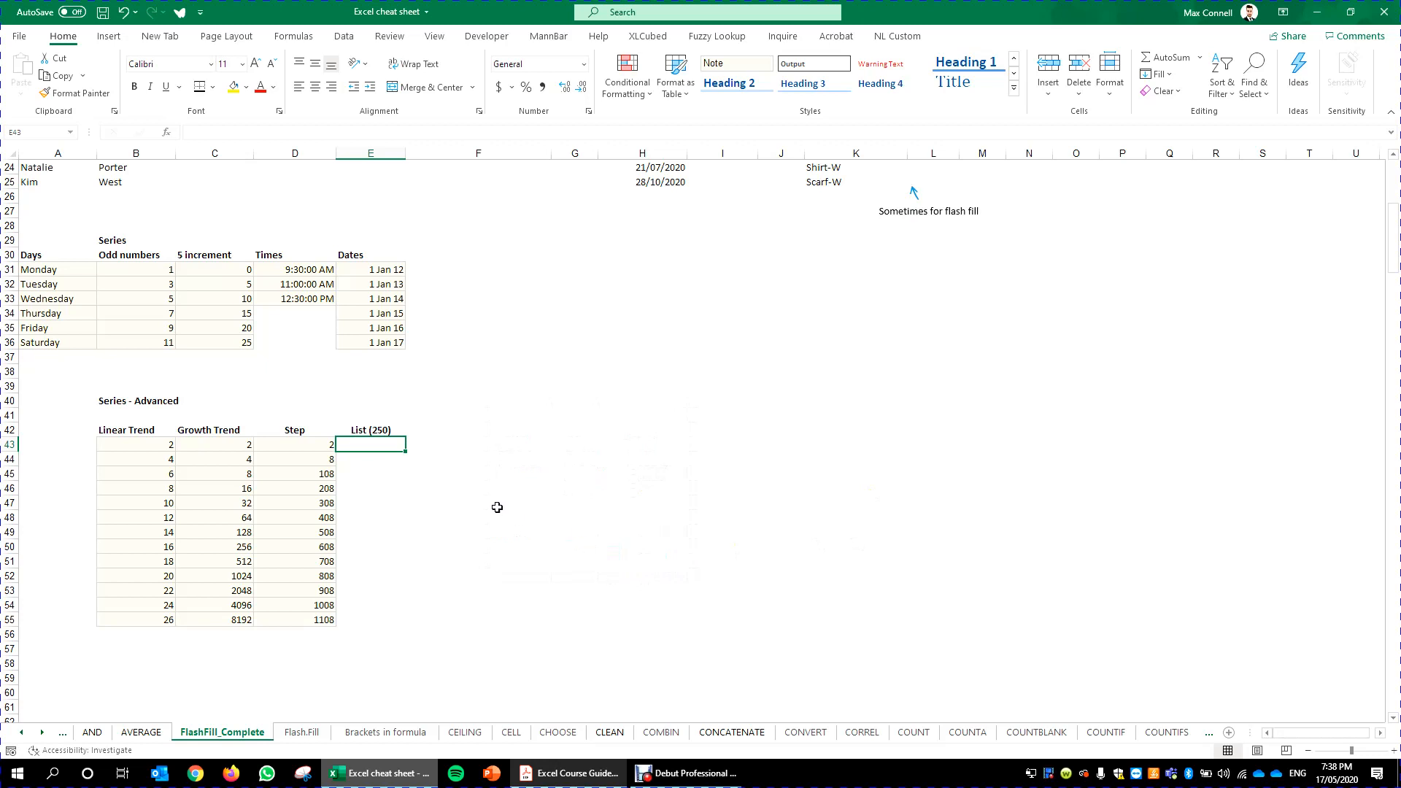
- Enter 1 at the top of the List (250) column and fill a column series from it with step value 1
click(384, 442)
text(1)
click(373, 448)
click(1157, 73)
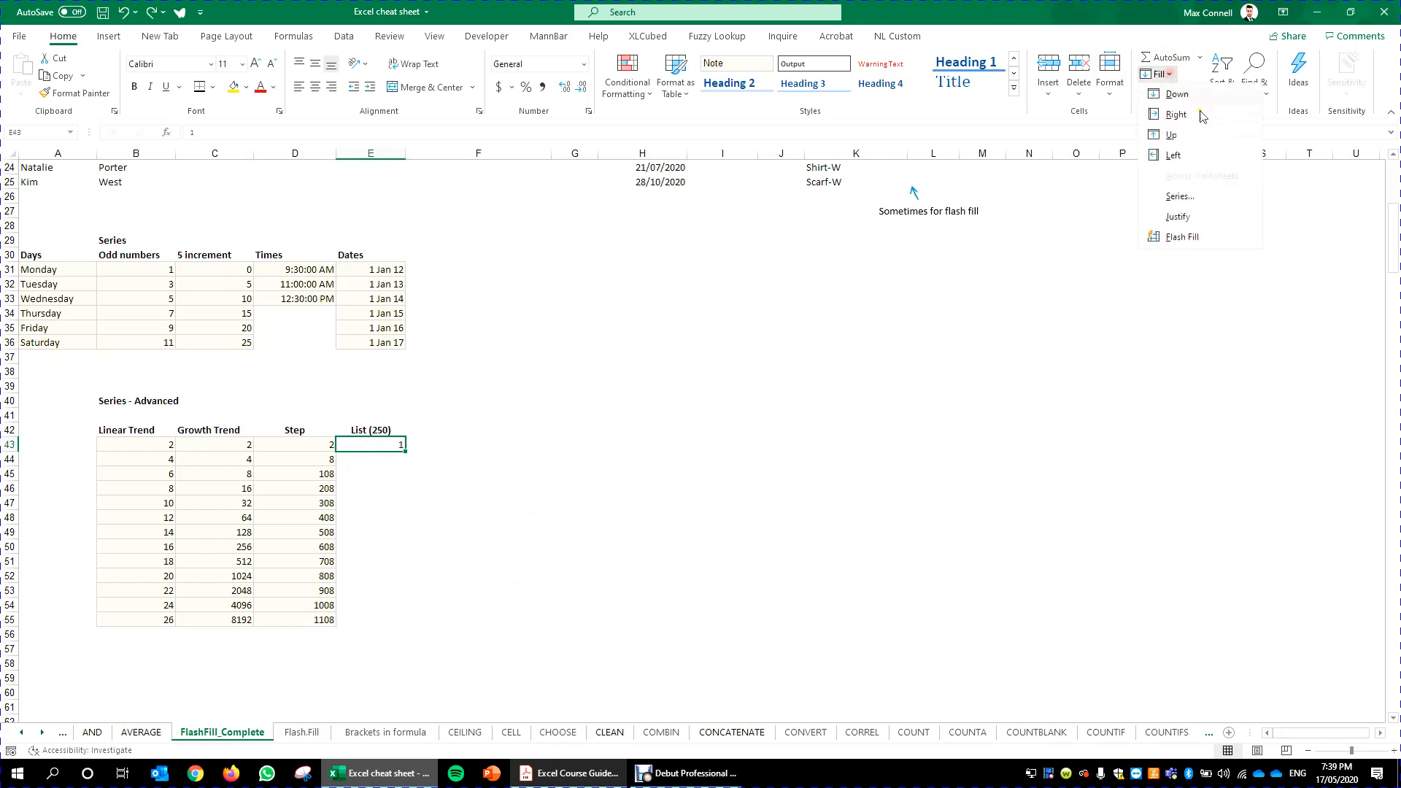
click(1197, 196)
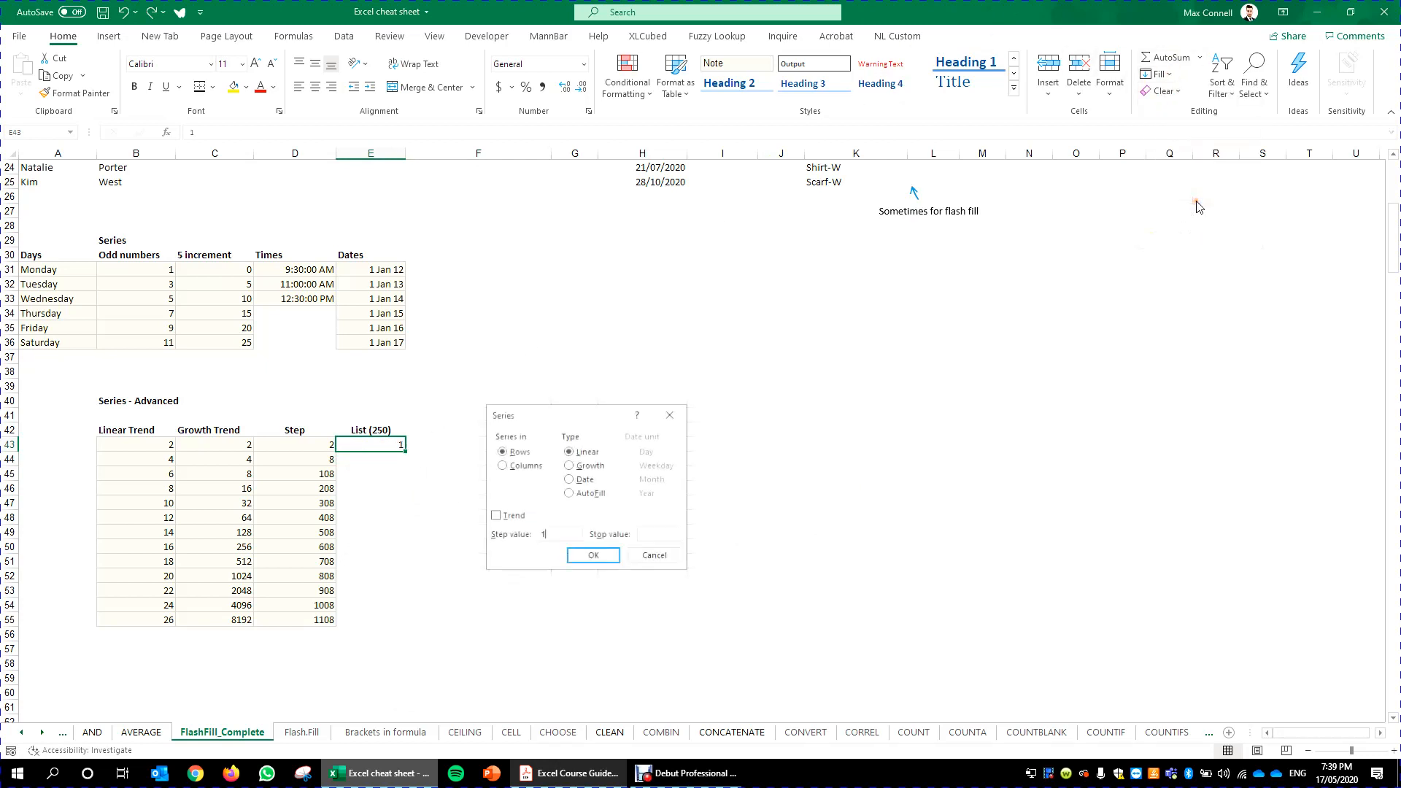
click(502, 468)
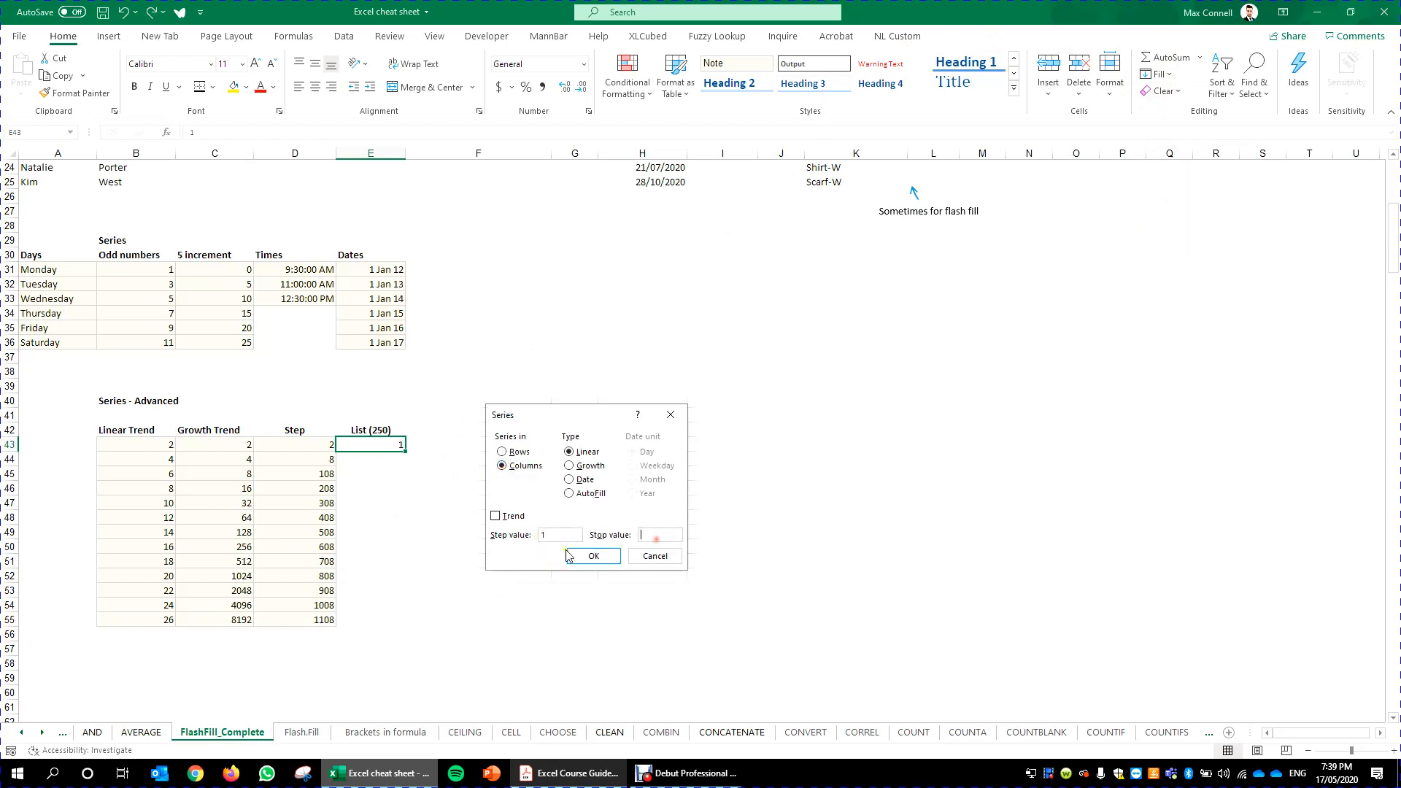
click(568, 534)
key(Return)
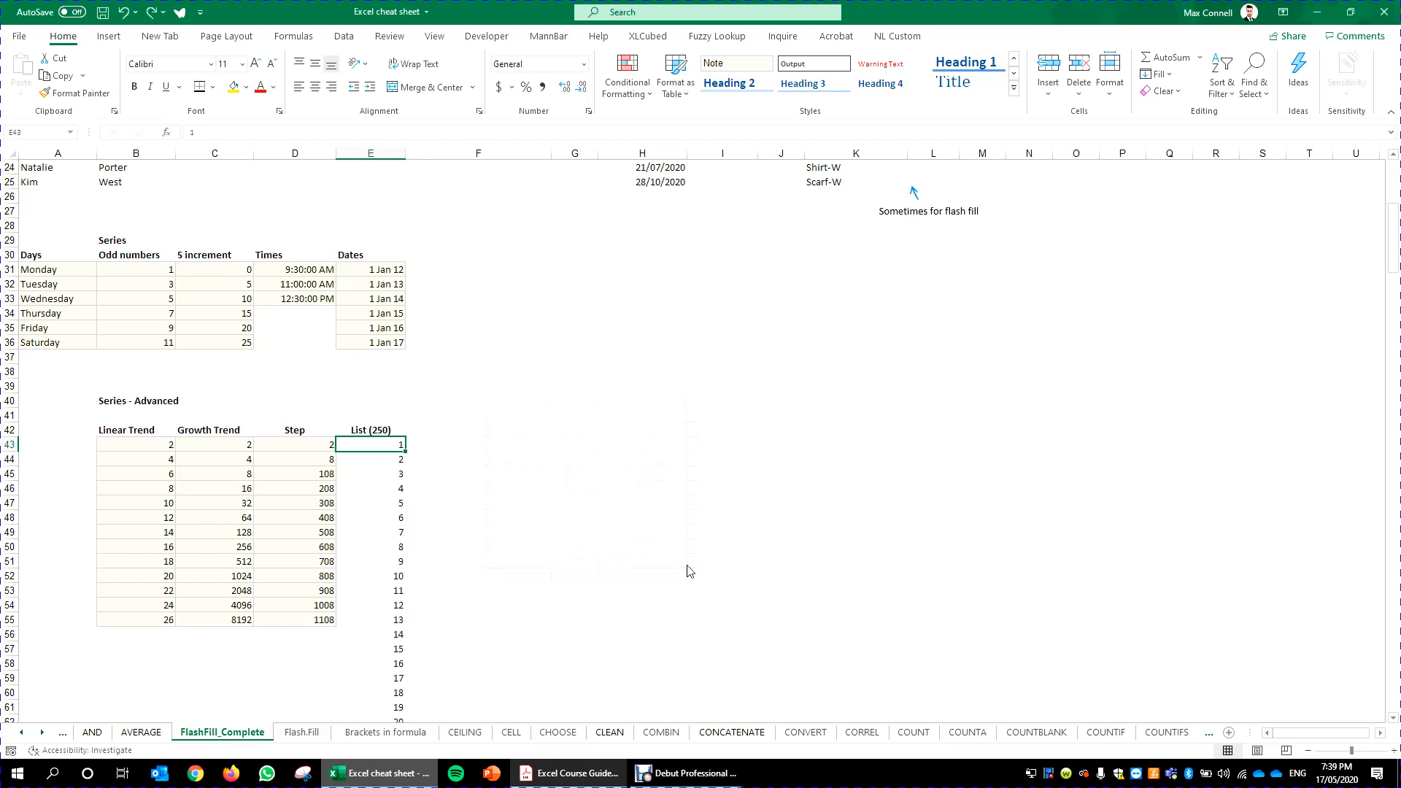
- Examine the List (250) series down to its last value and back to its top
scroll(510, 363, down, 10)
scroll(509, 376, down, 20)
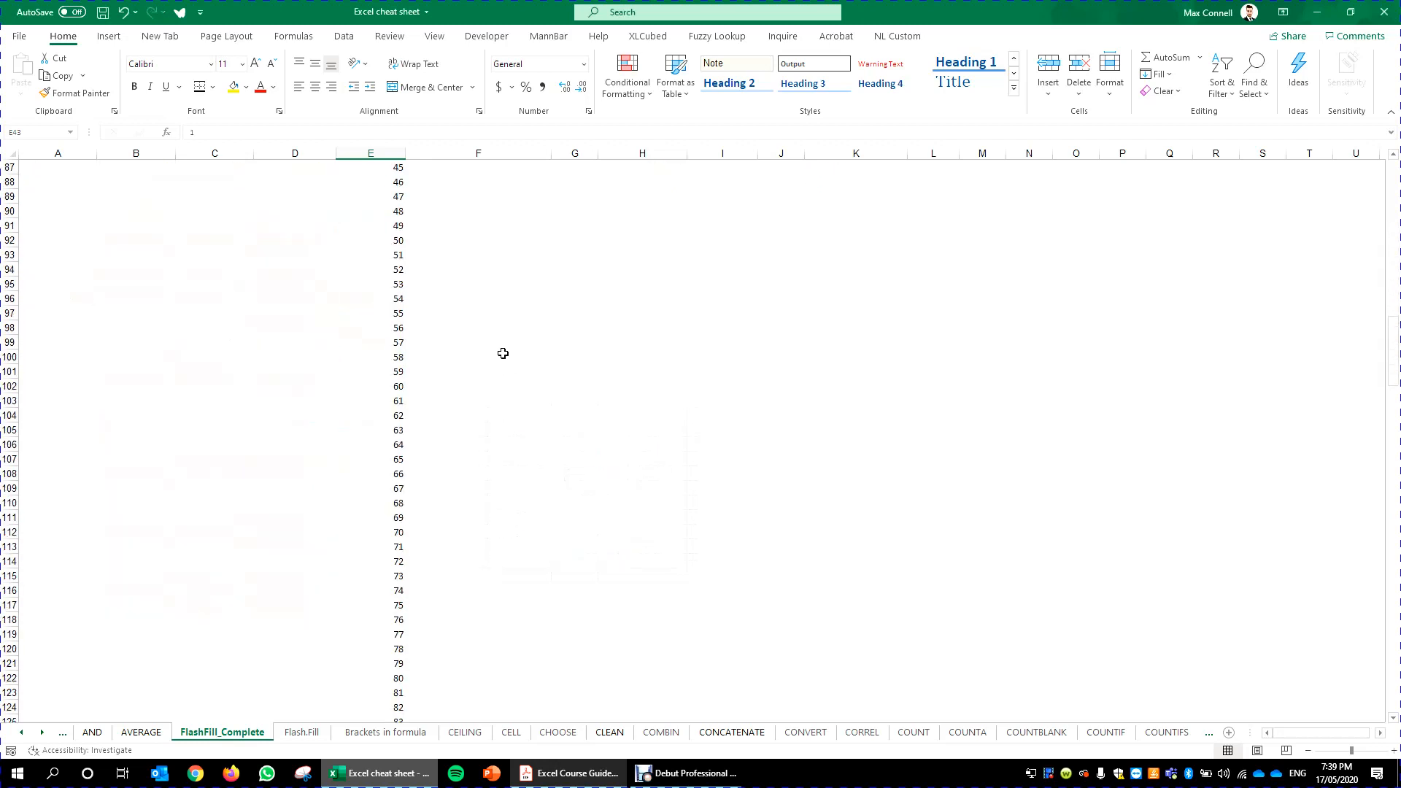
click(365, 342)
key(ctrl+Down)
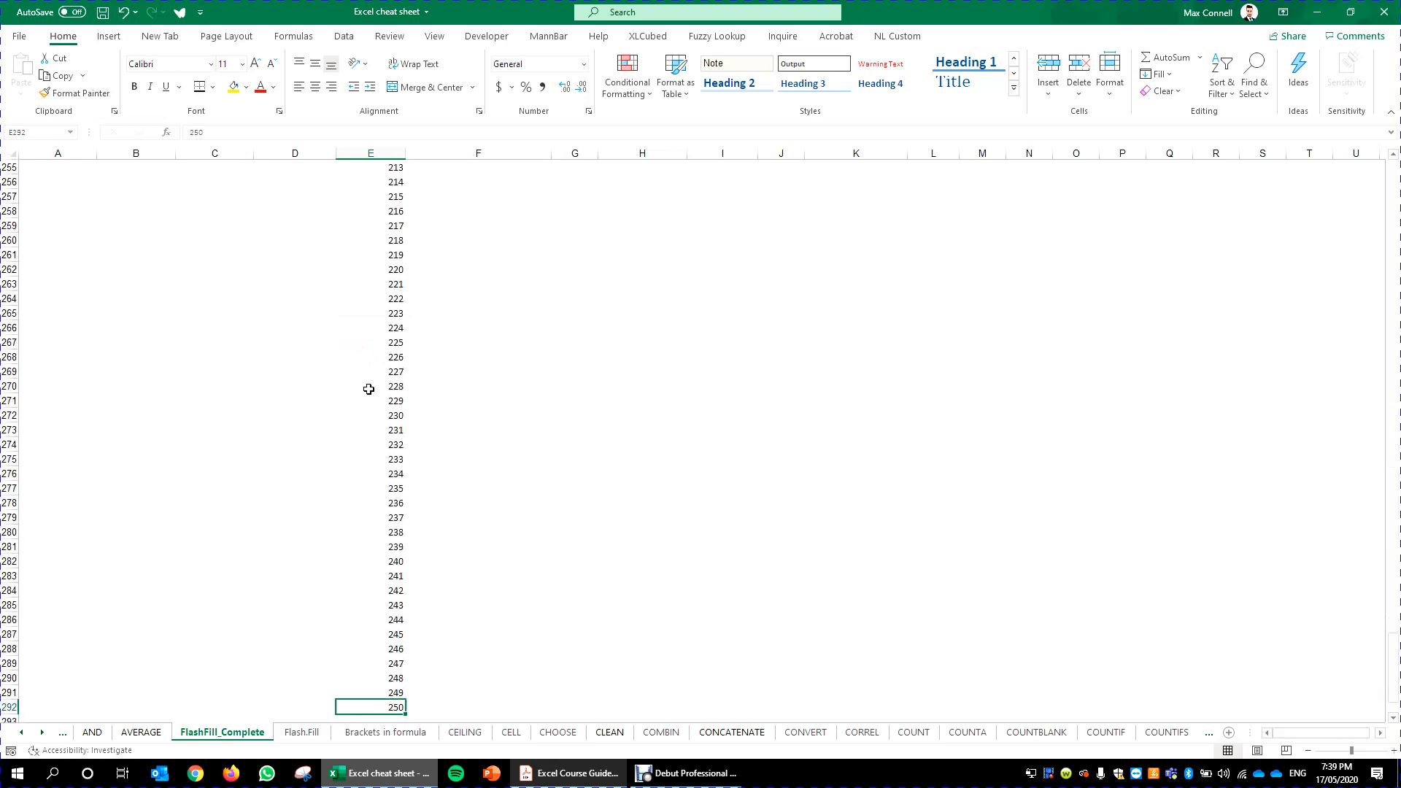
key(ctrl+Up)
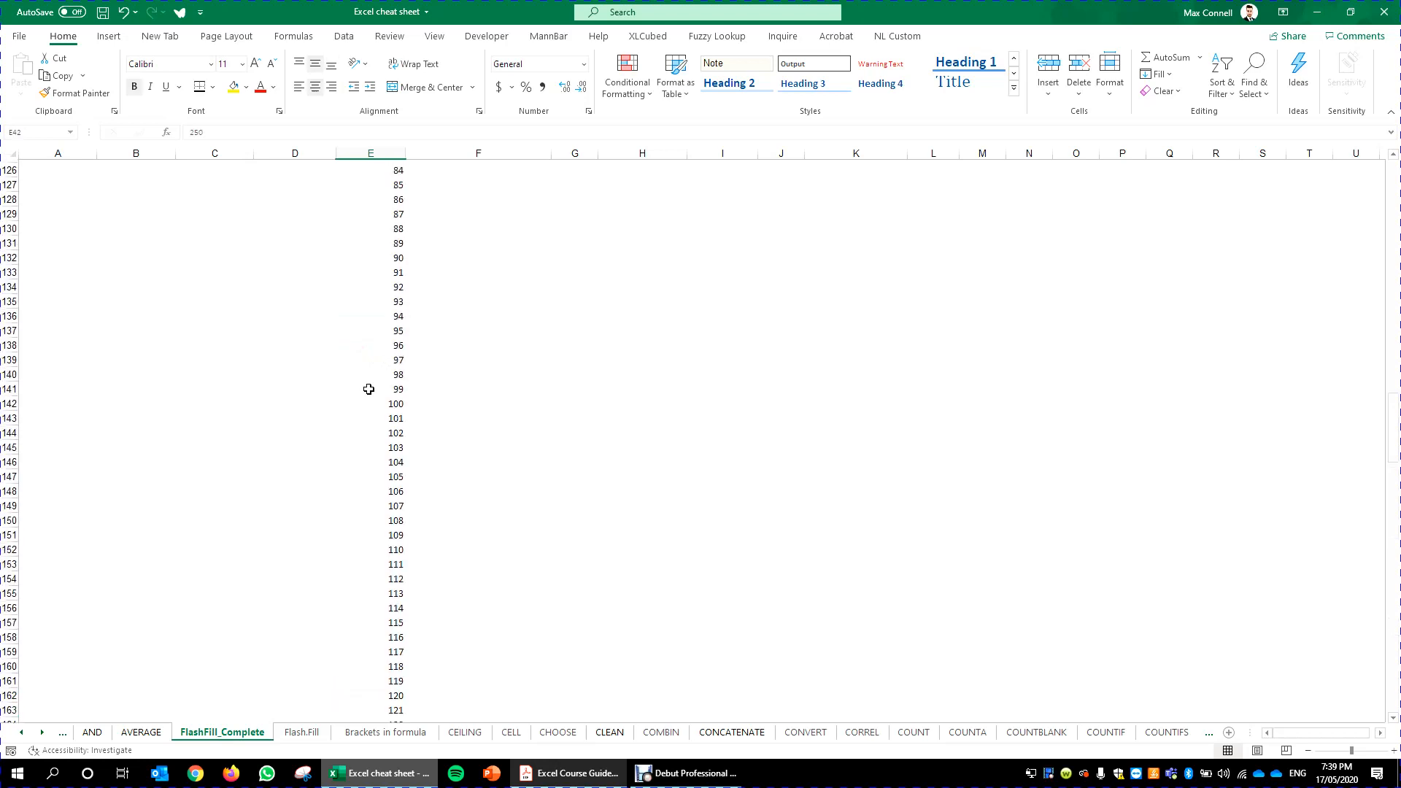
scroll(369, 389, down, 13)
scroll(369, 389, up, 13)
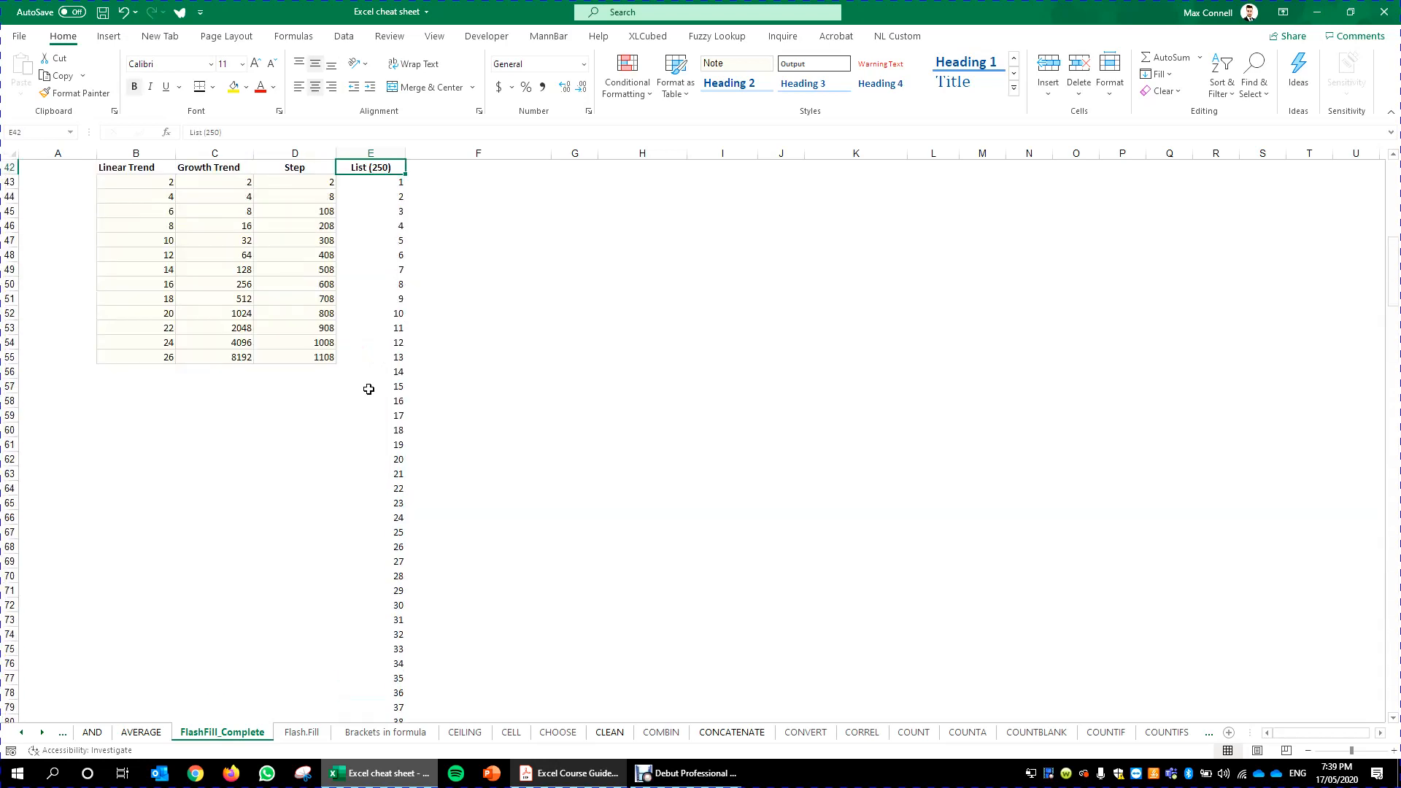
scroll(368, 389, down, 13)
key(ctrl+Down)
key(ctrl+Up)
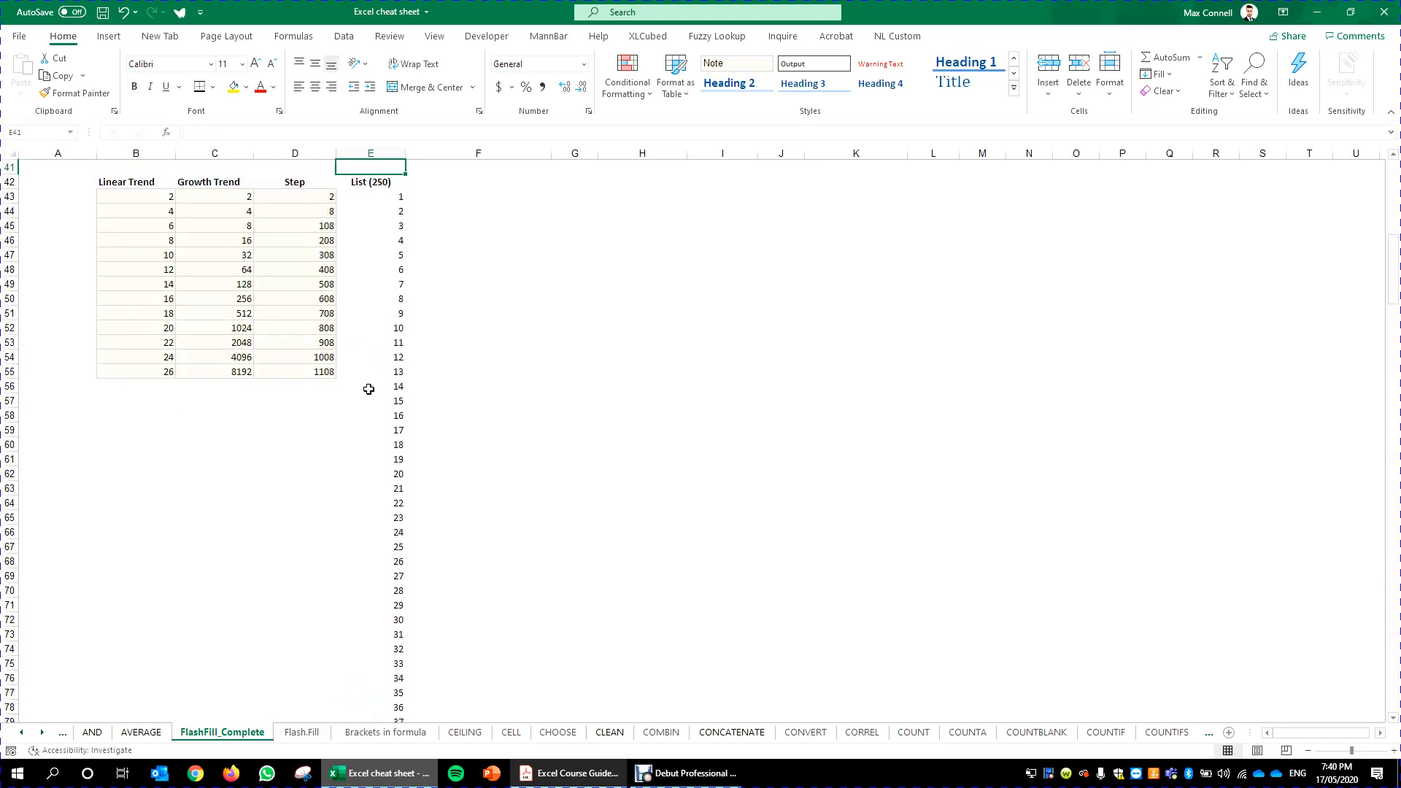
key(Up)
key(Up)
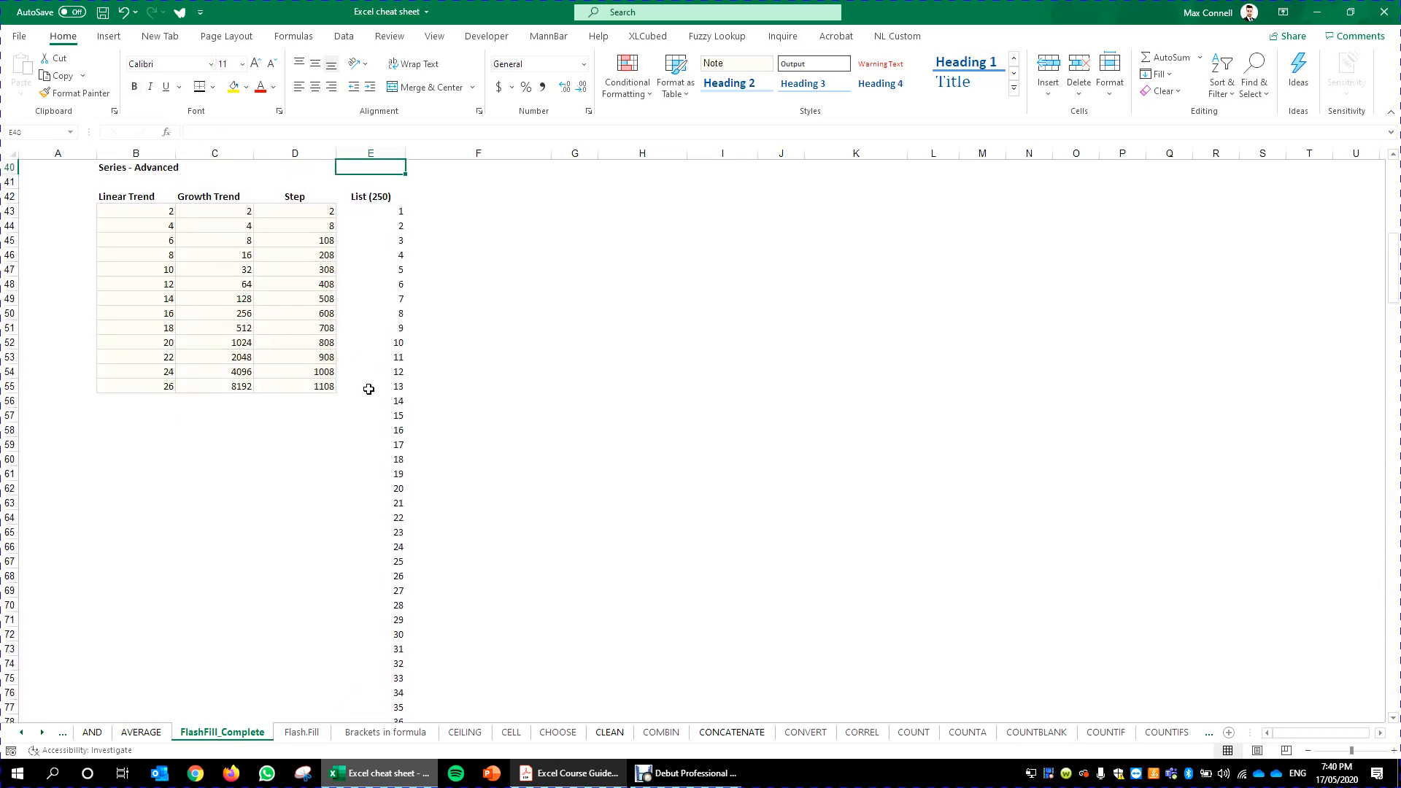
key(Down)
key(Down)
key(Down)
key(ctrl+Down)
key(ctrl+Up)
key(Down)
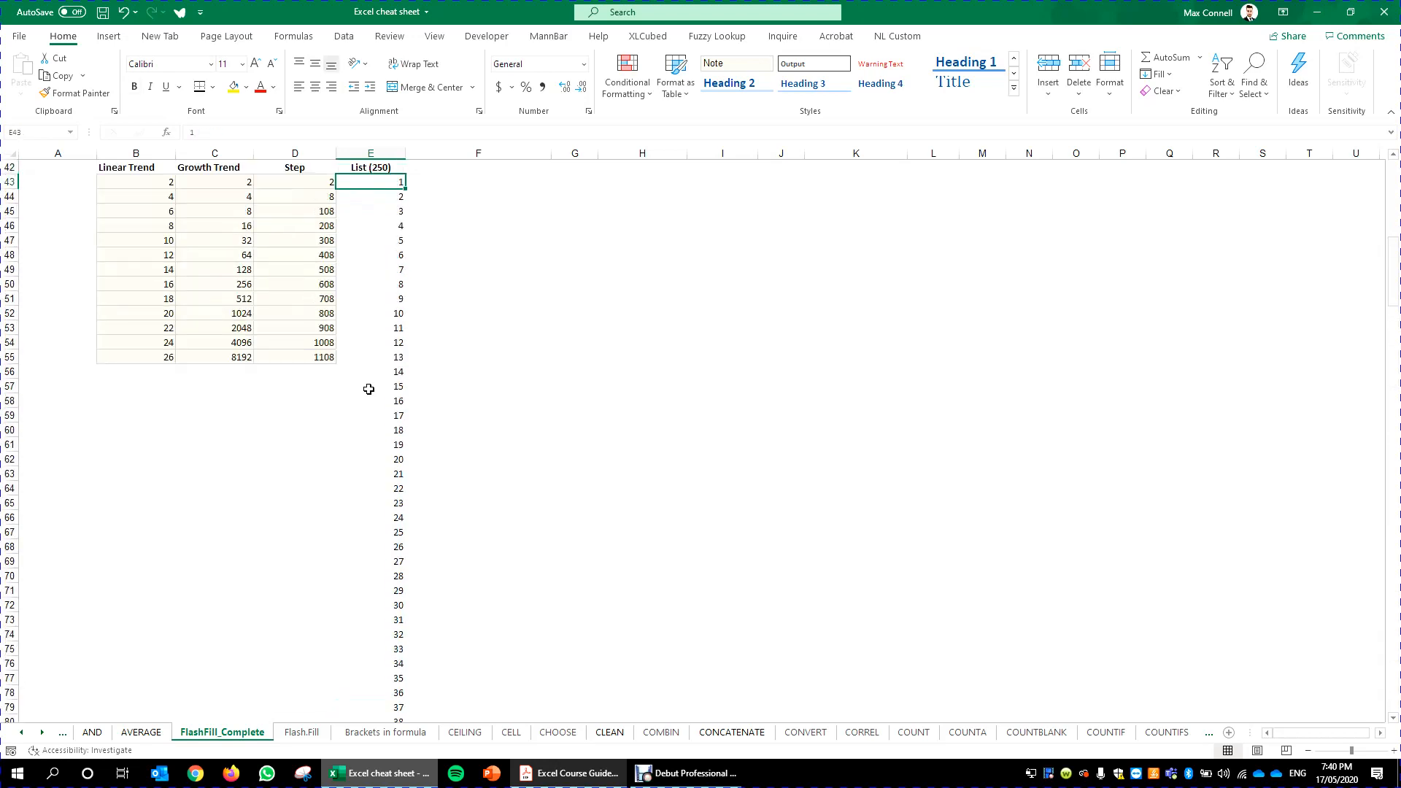
scroll(368, 389, up, 4)
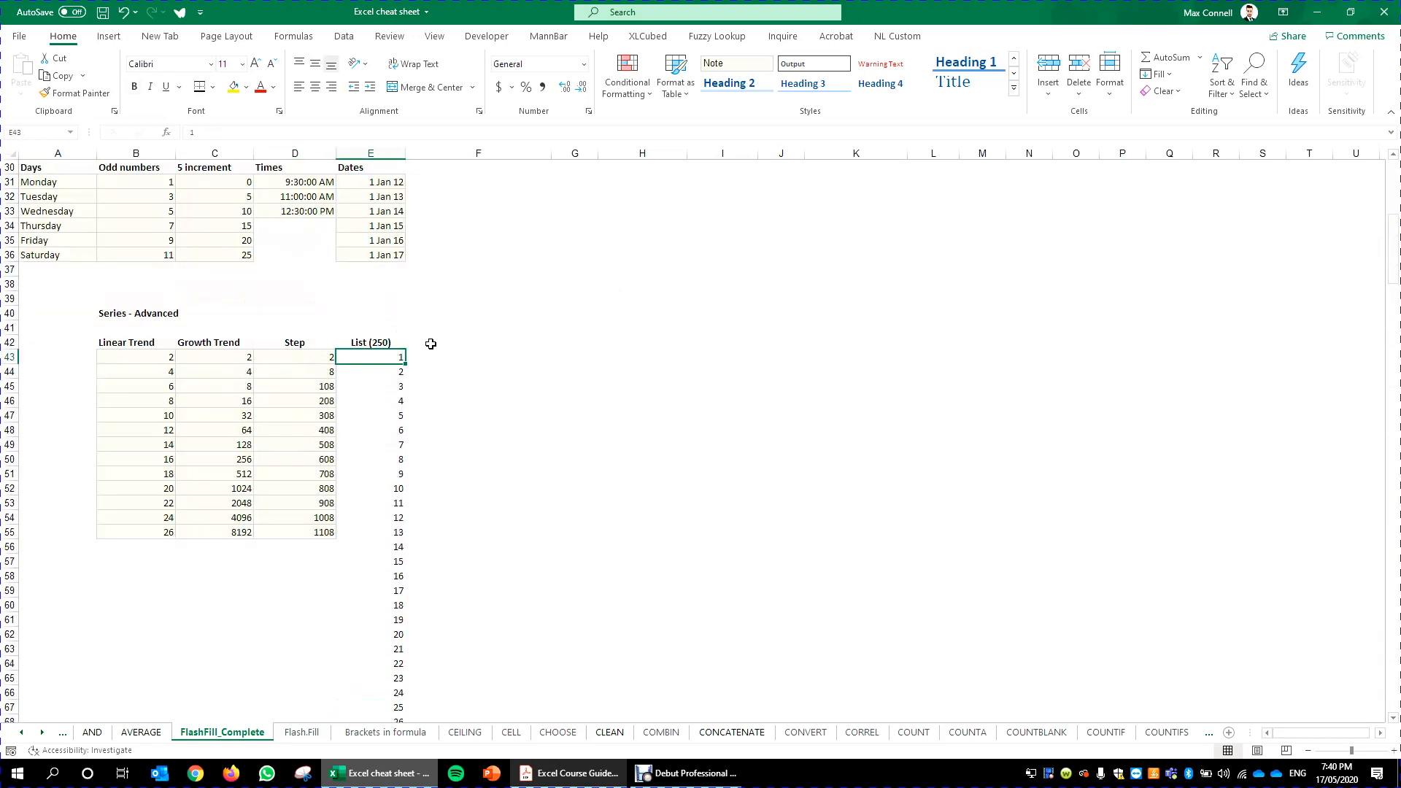
- Fill a row series across row 43 from the first List value with step value 1
drag(642, 356, 1262, 342)
click(398, 357)
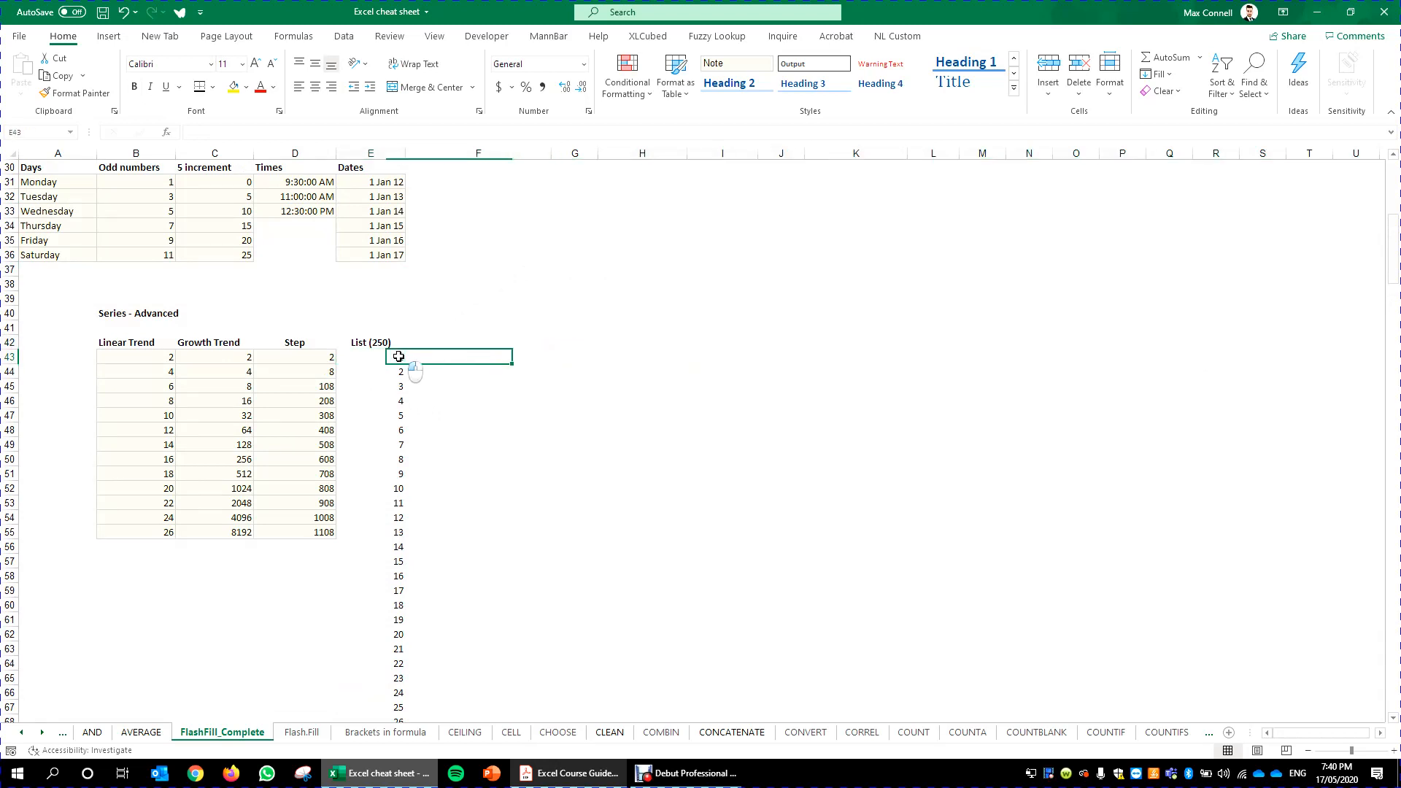
click(1168, 80)
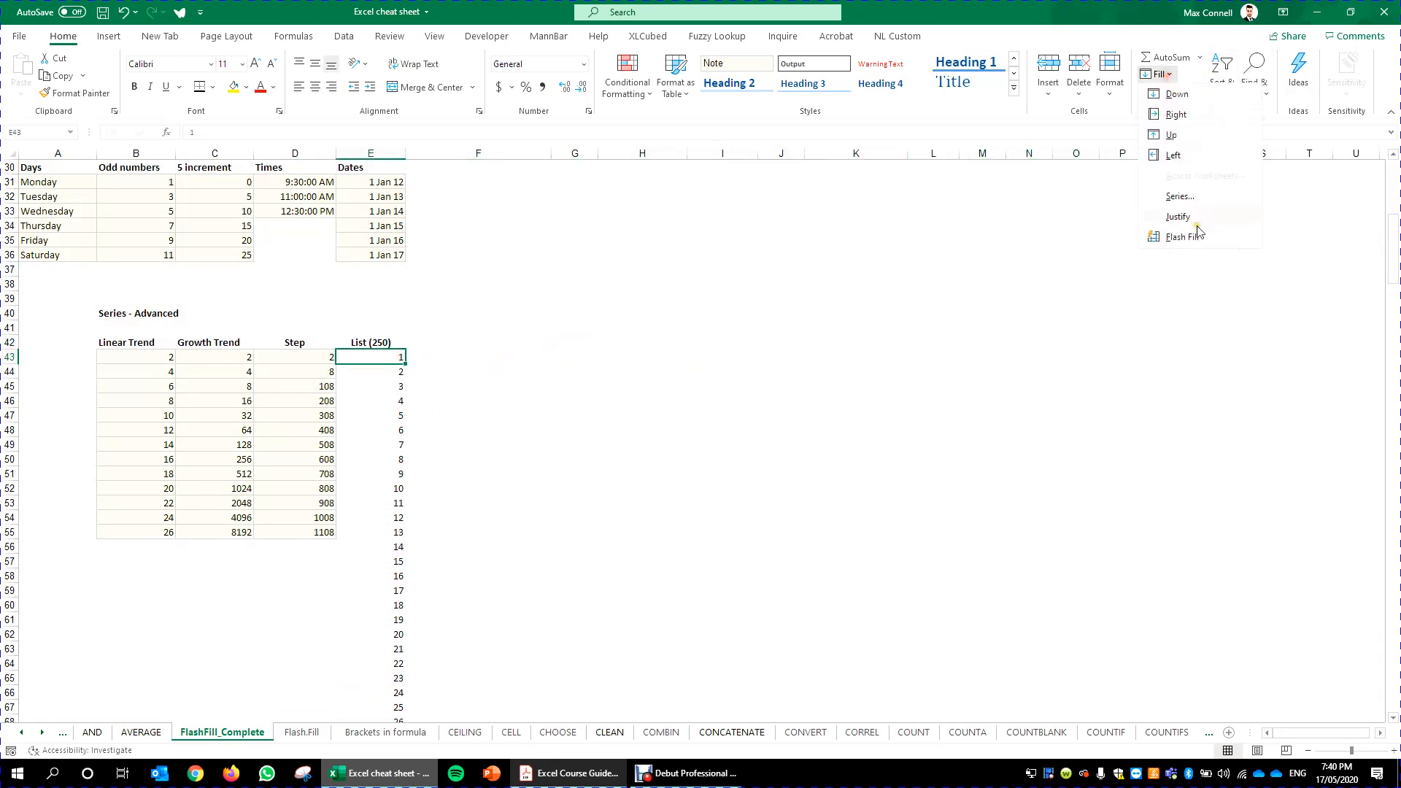
click(1191, 203)
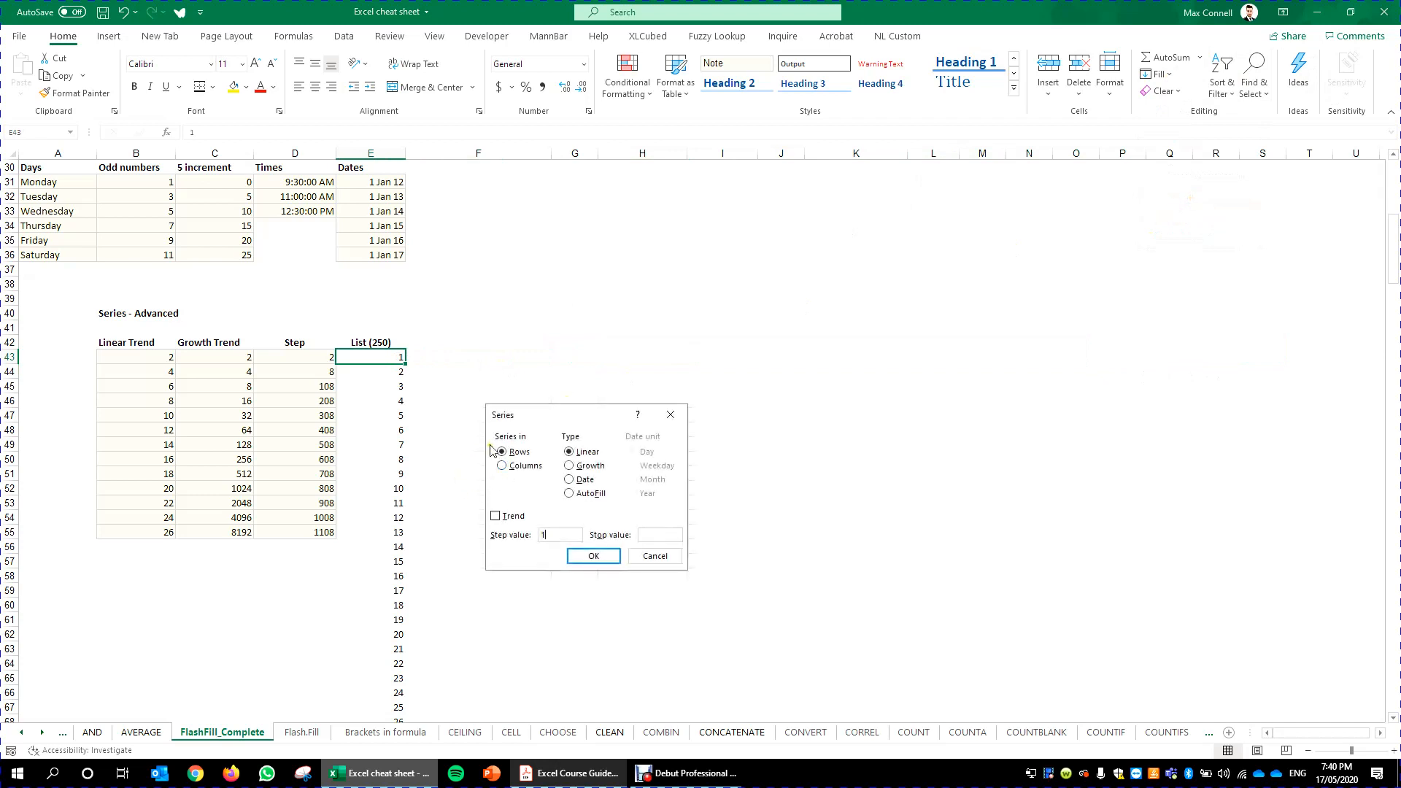
click(659, 533)
key(Return)
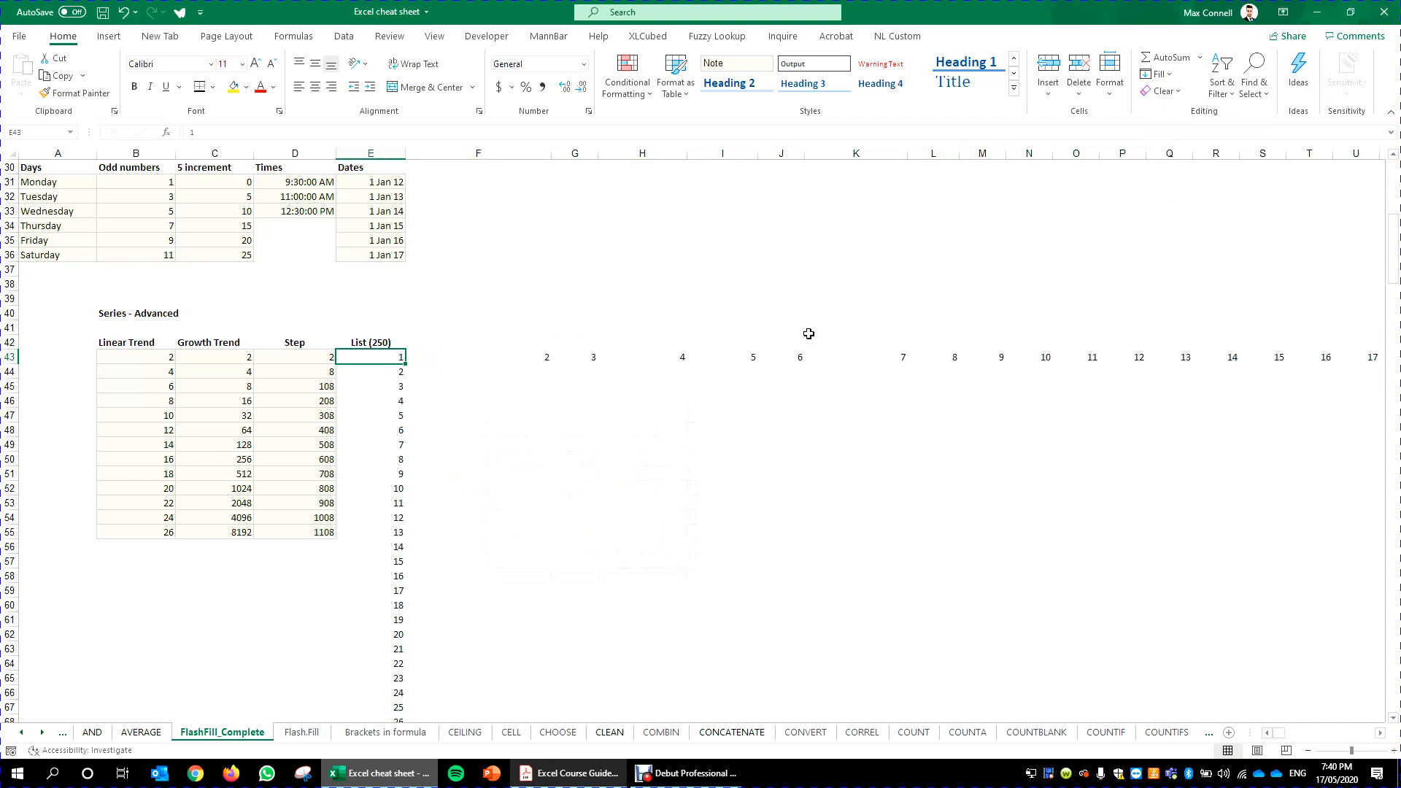
- Examine the row series across row 43 and return to the top of the sheet
click(670, 349)
key(Down)
key(ctrl+Right)
key(ctrl+Left)
key(ctrl+Left)
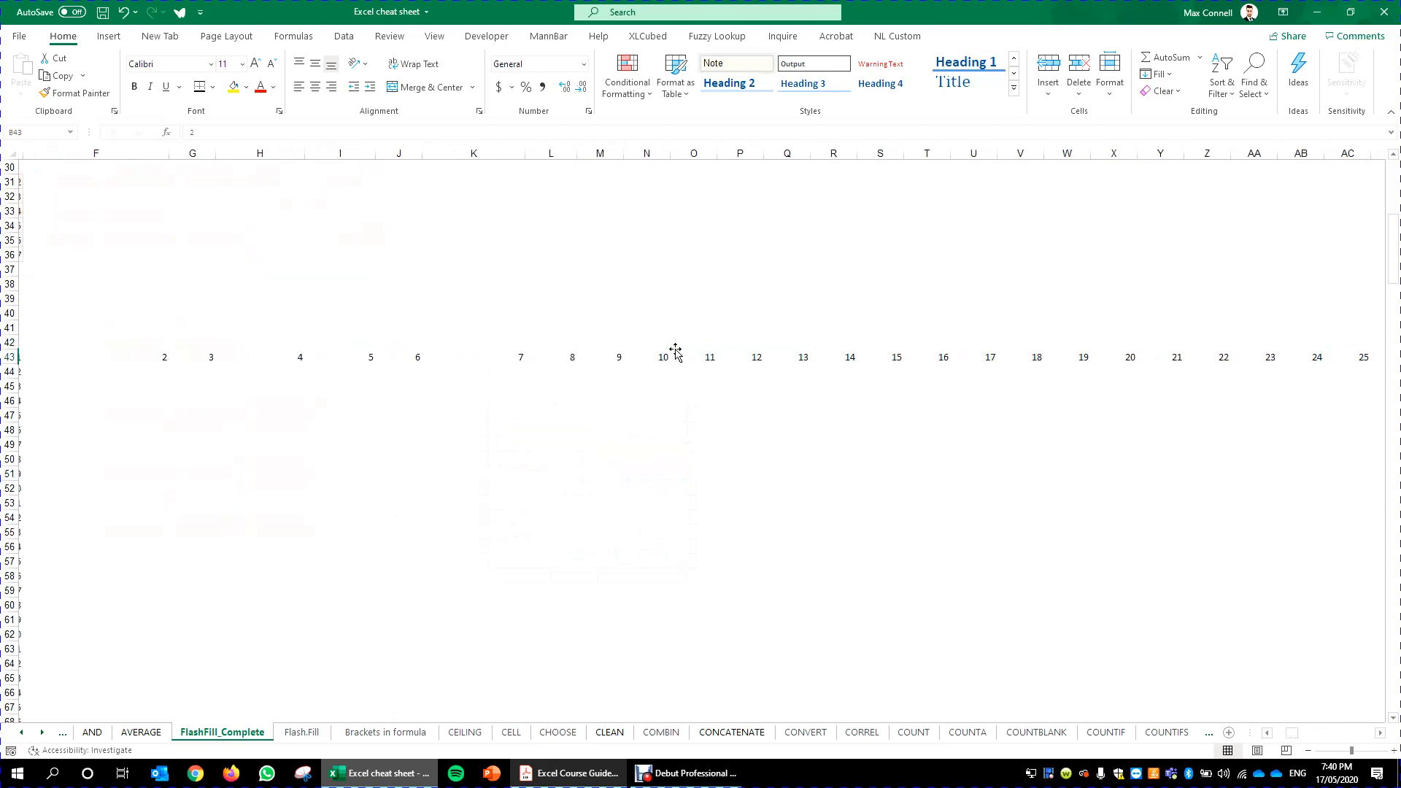
key(Up)
key(Up)
key(ctrl+Up)
key(ctrl+Up)
key(ctrl+Up)
key(ctrl+Up)
key(ctrl+Up)
key(ctrl+Up)
key(ctrl+Up)
key(ctrl+Up)
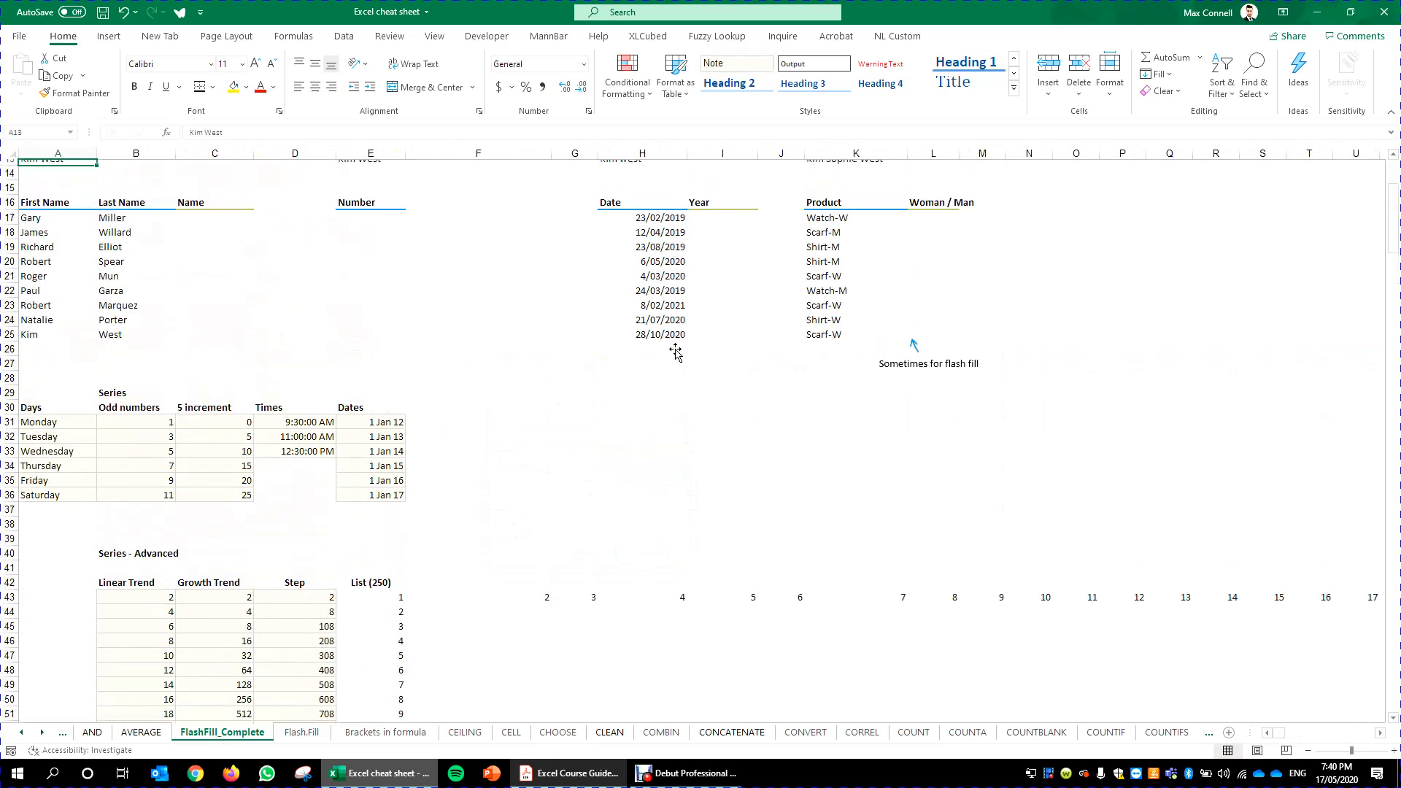
key(ctrl+Down)
key(ctrl+Down)
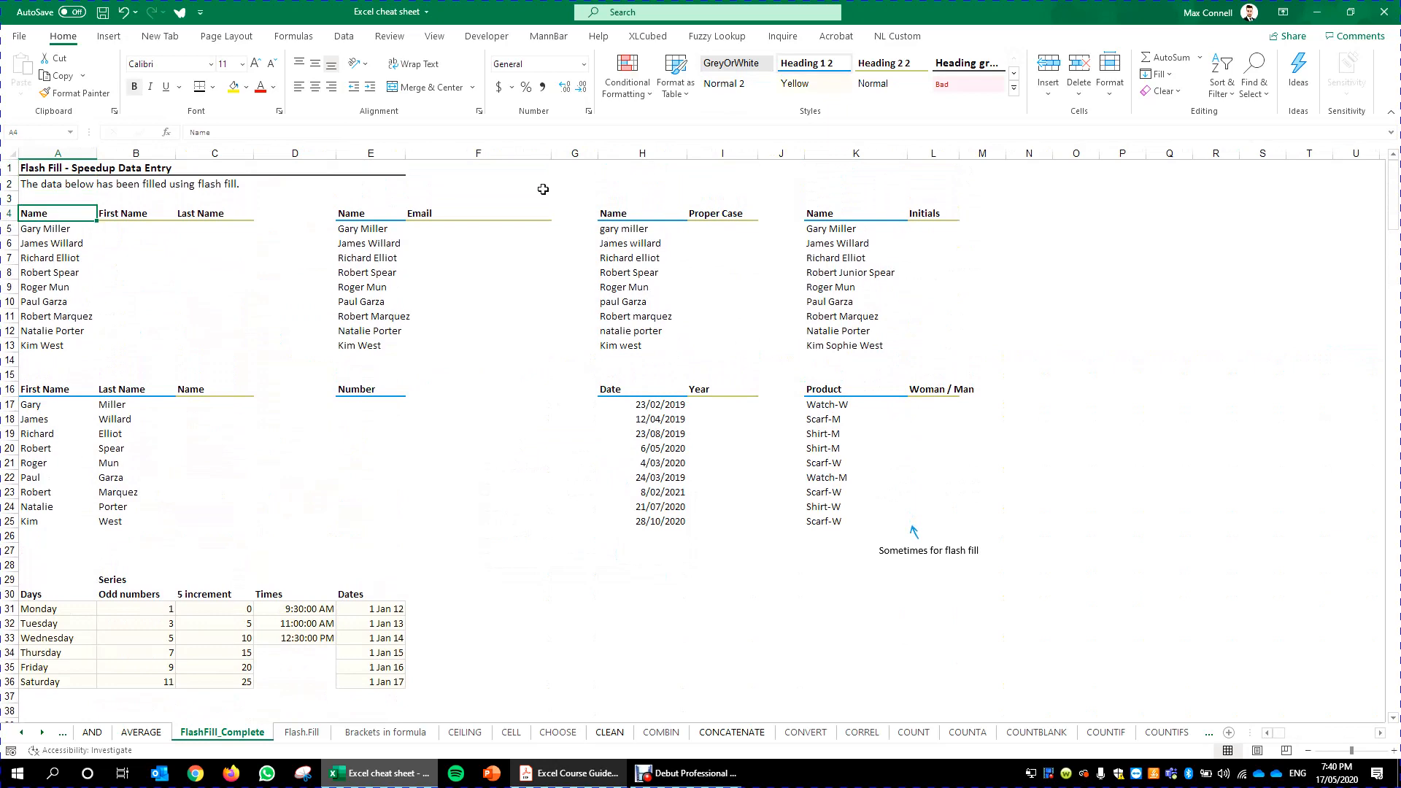
- Switch to the course guide PDF to check the Using Flash Fill topic, then return to Excel
click(583, 784)
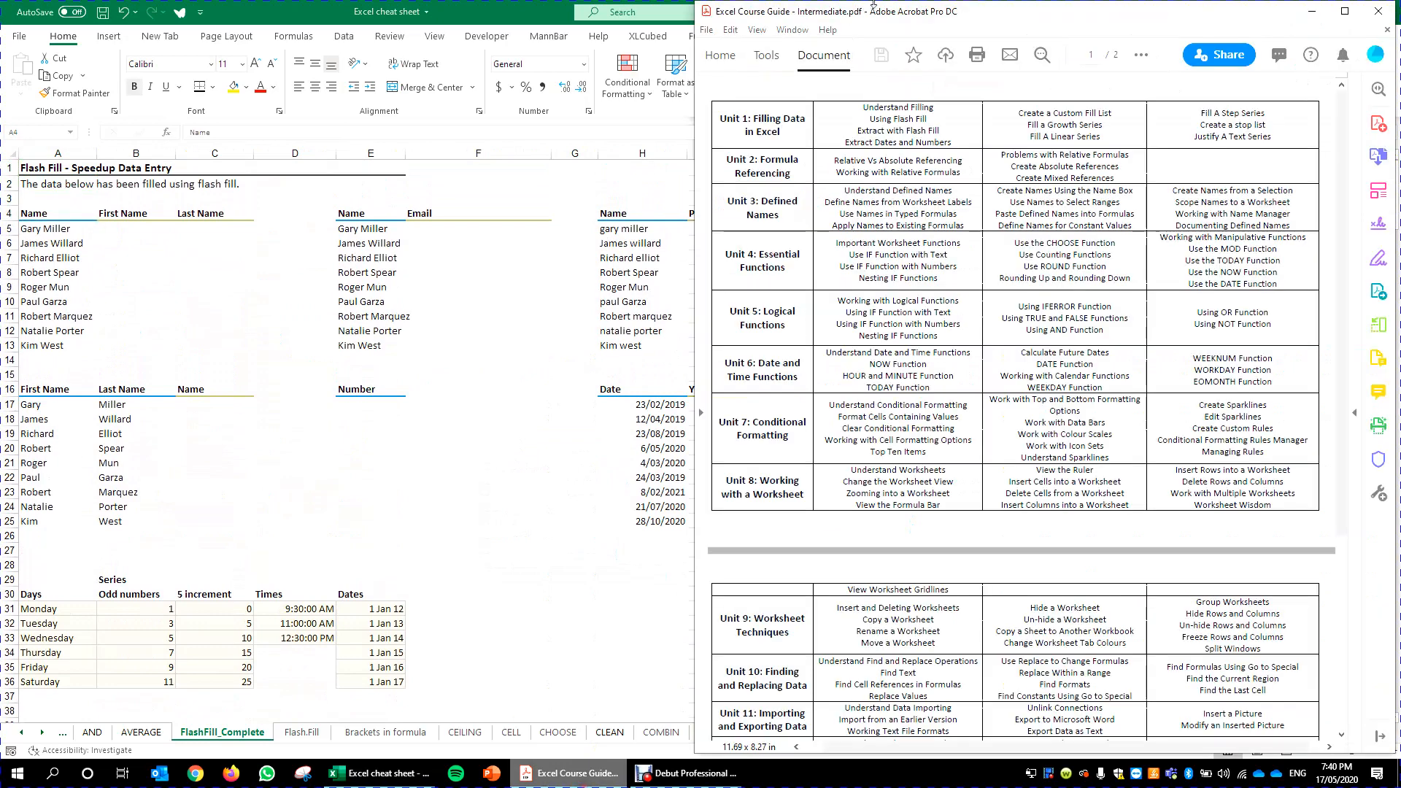
drag(898, 121, 913, 122)
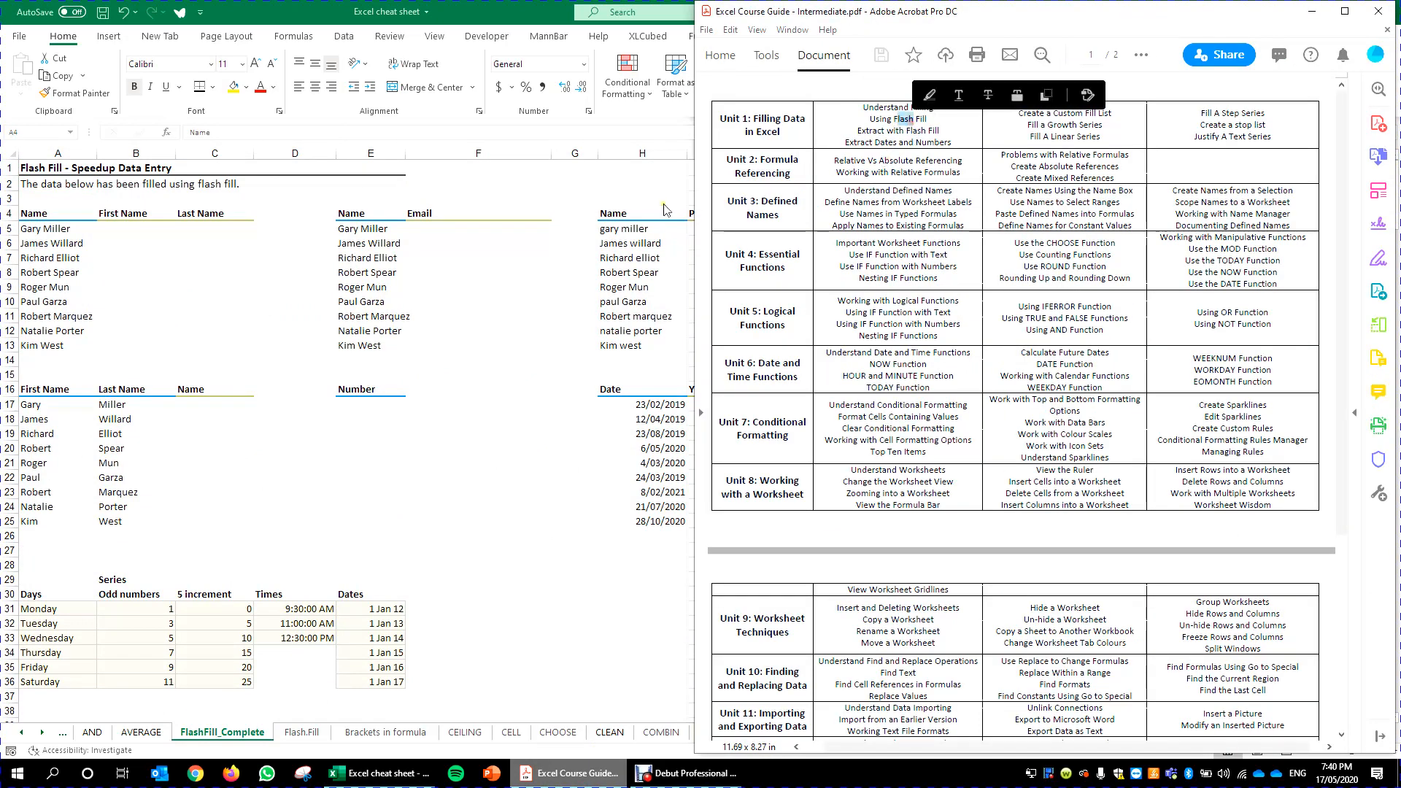
click(170, 443)
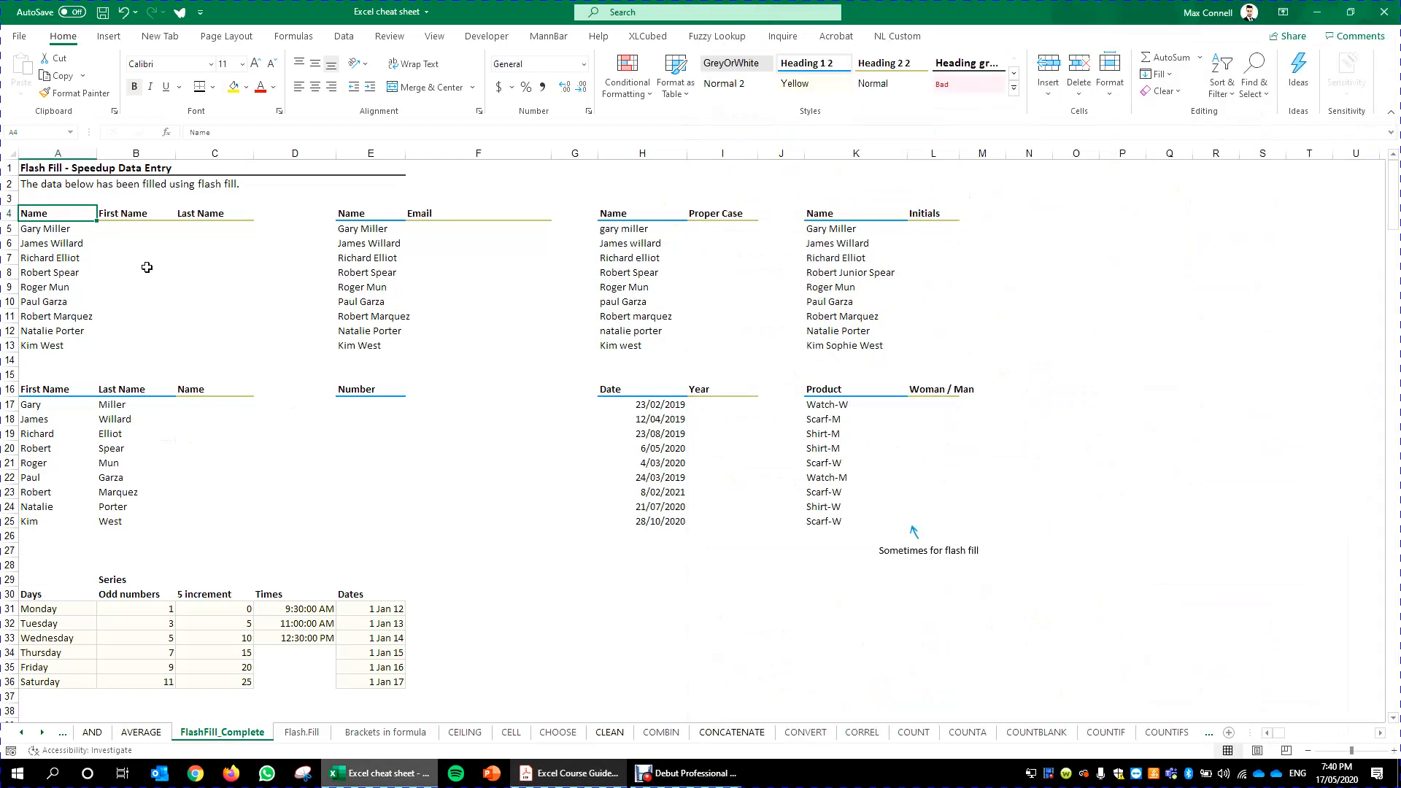
- Review the Name column and the empty First Name and Last Name columns beside it
scroll(349, 343, down, 3)
scroll(307, 511, down, 6)
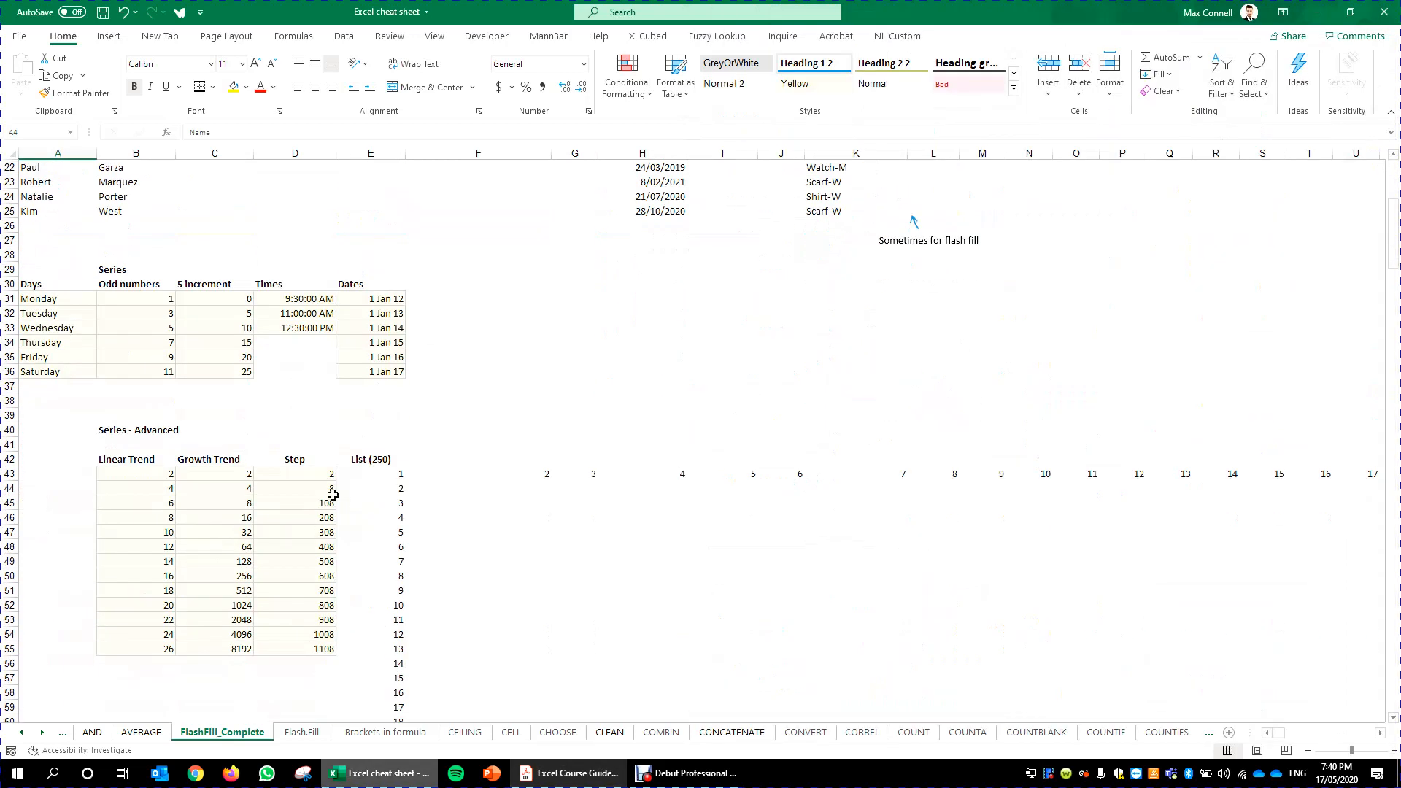
scroll(278, 447, up, 5)
scroll(278, 447, up, 4)
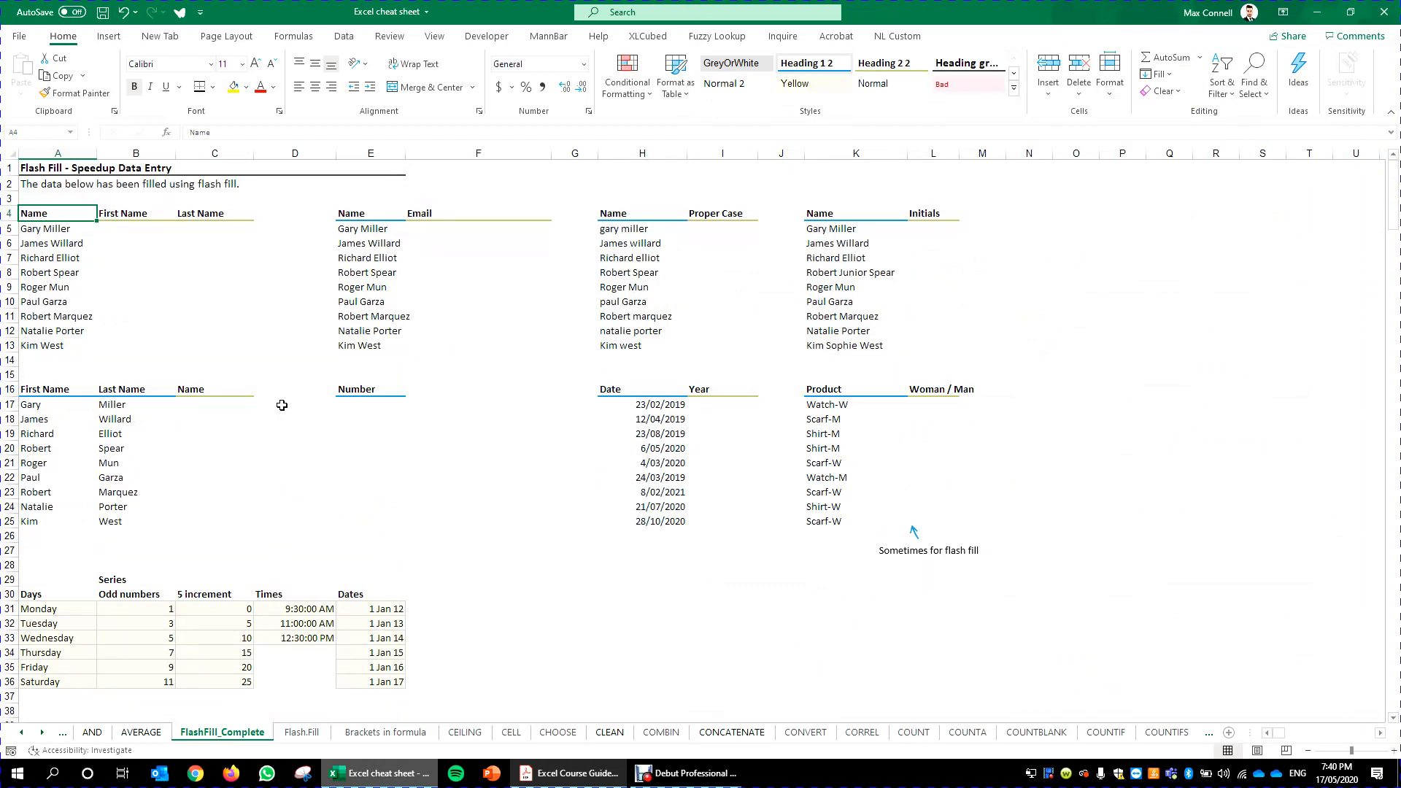
click(189, 264)
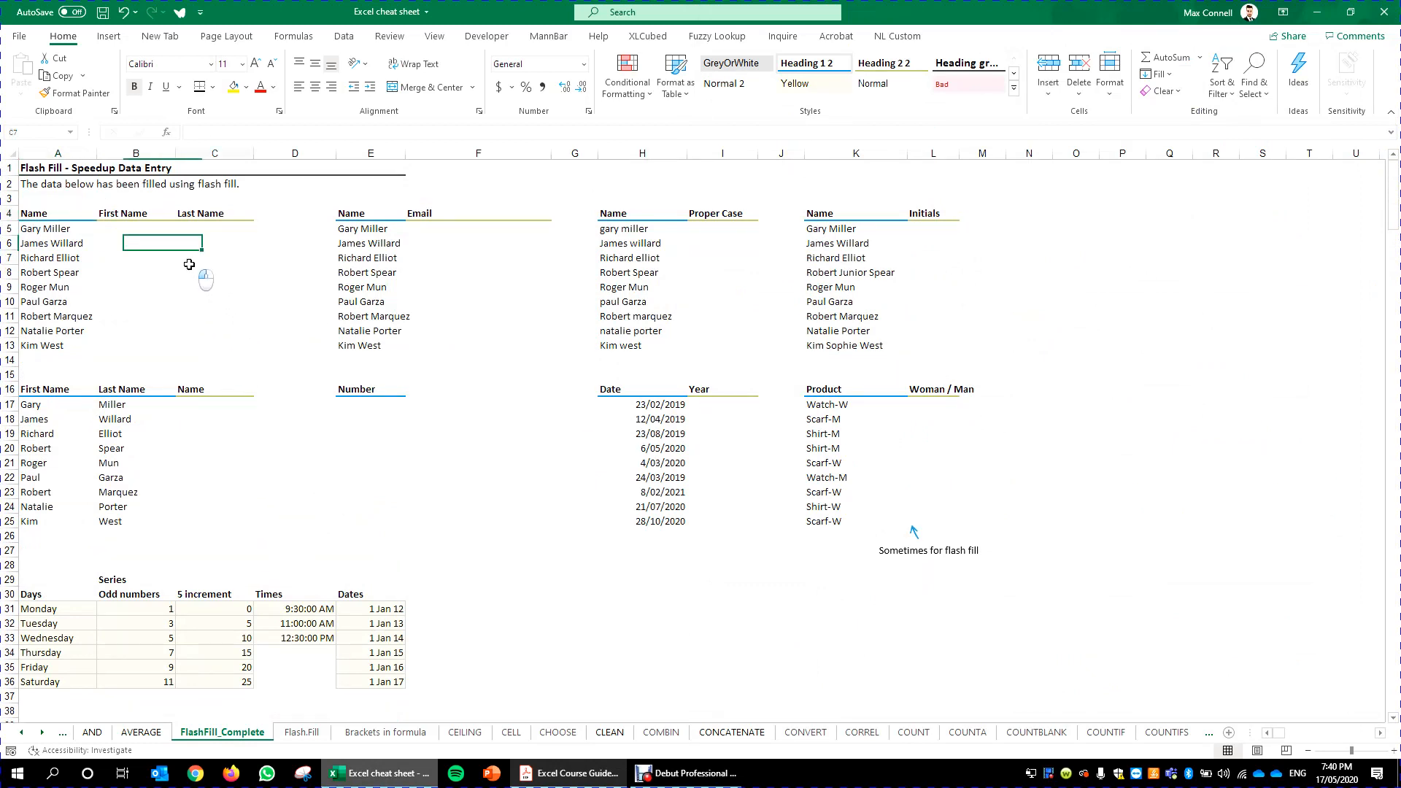
click(112, 226)
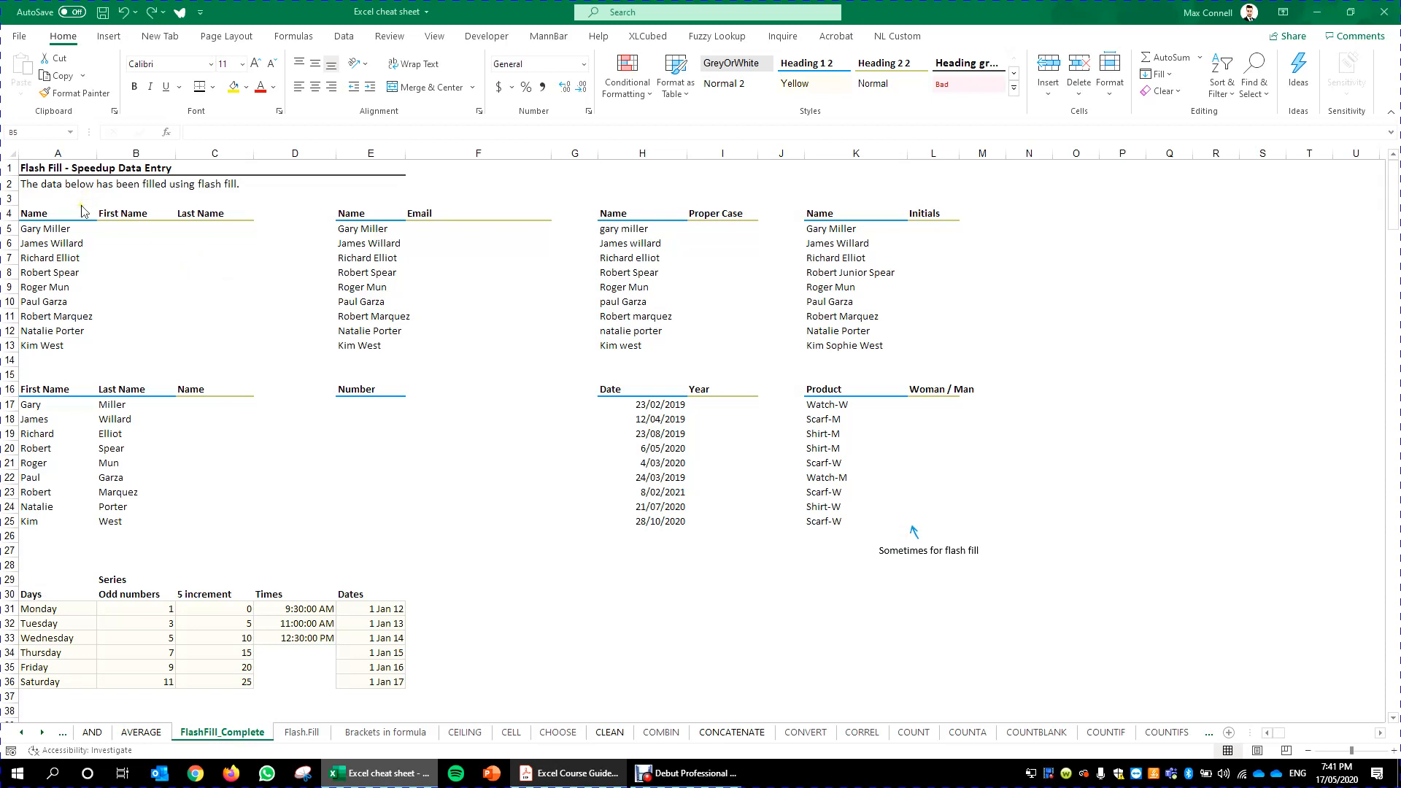
drag(79, 233, 75, 346)
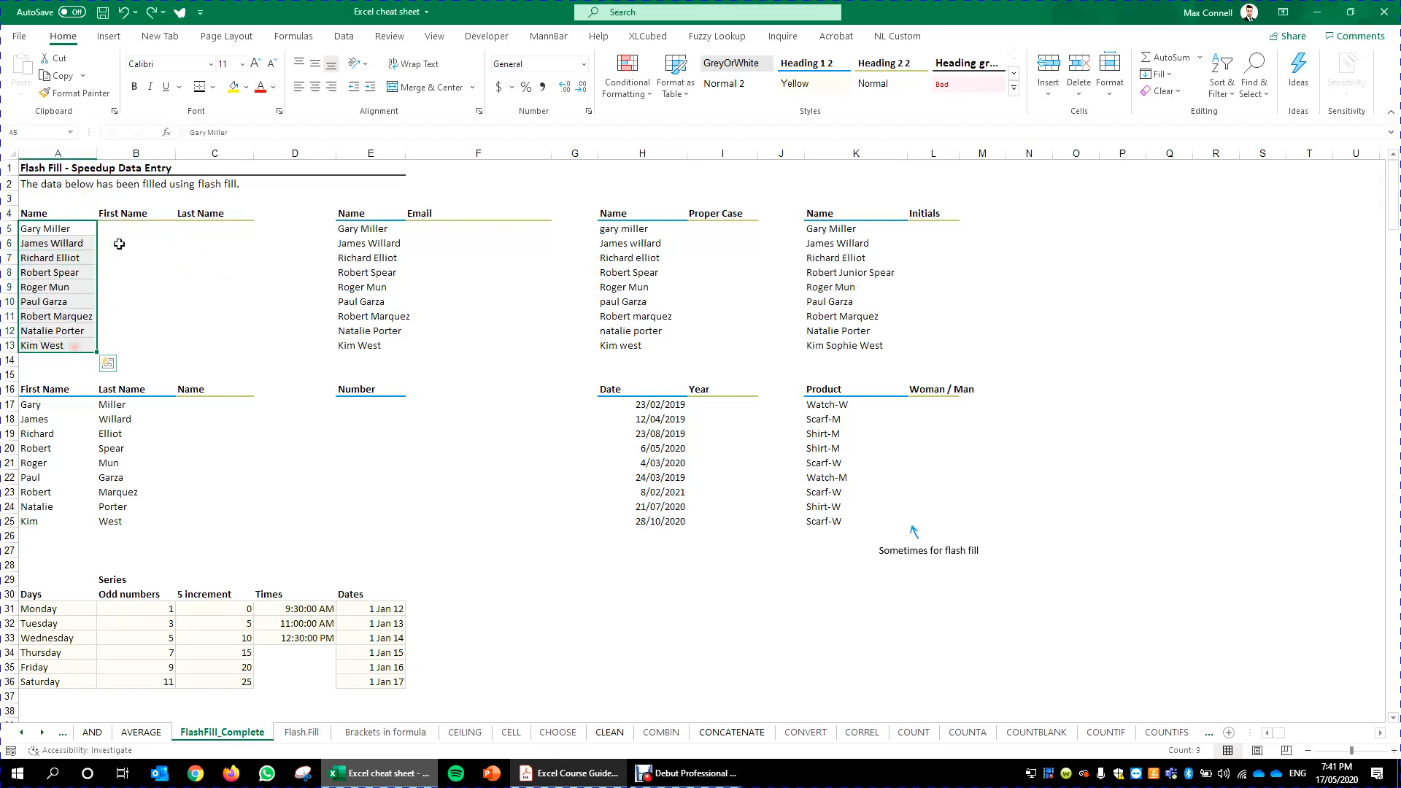
drag(119, 230, 123, 347)
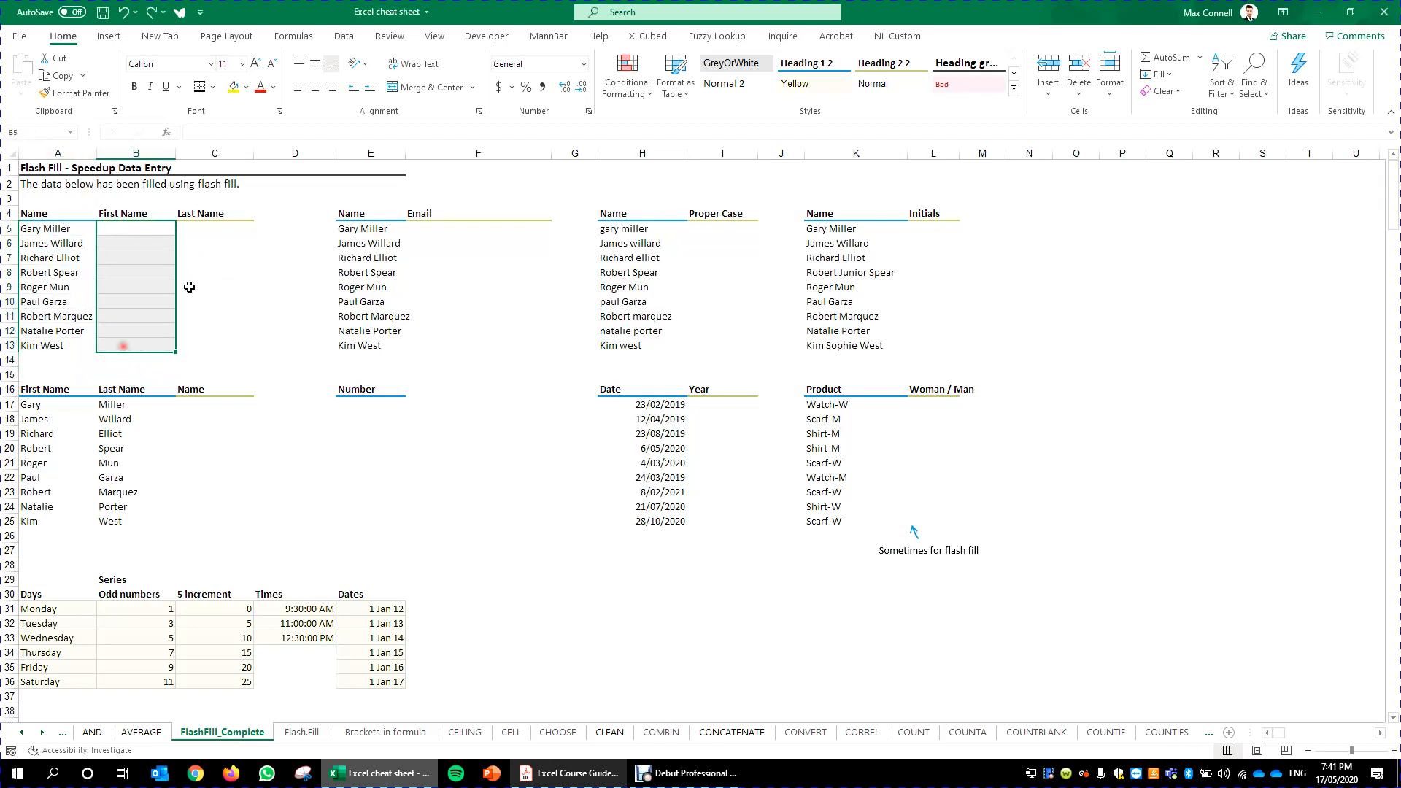
drag(226, 232, 205, 341)
click(126, 227)
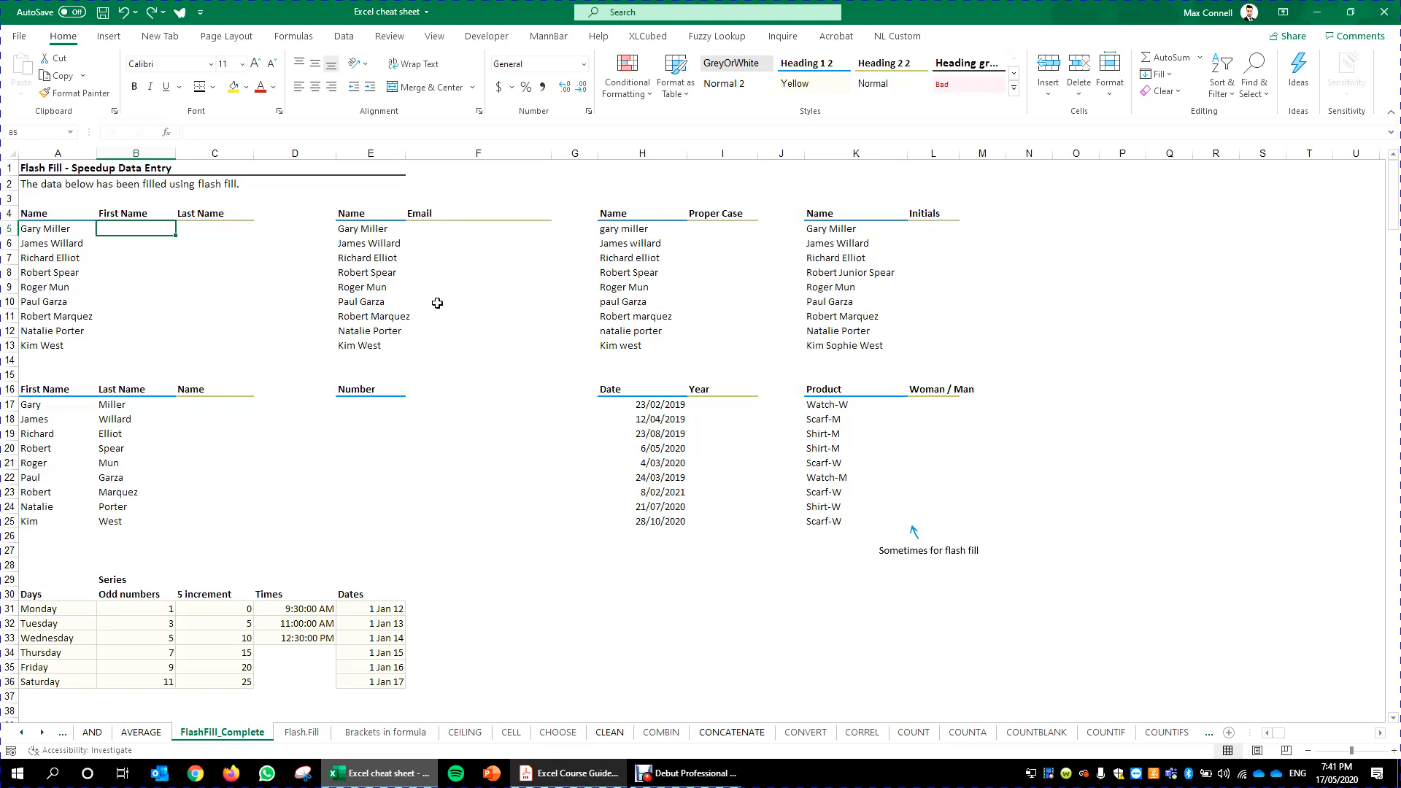
key(Left)
key(Right)
text(Ga)
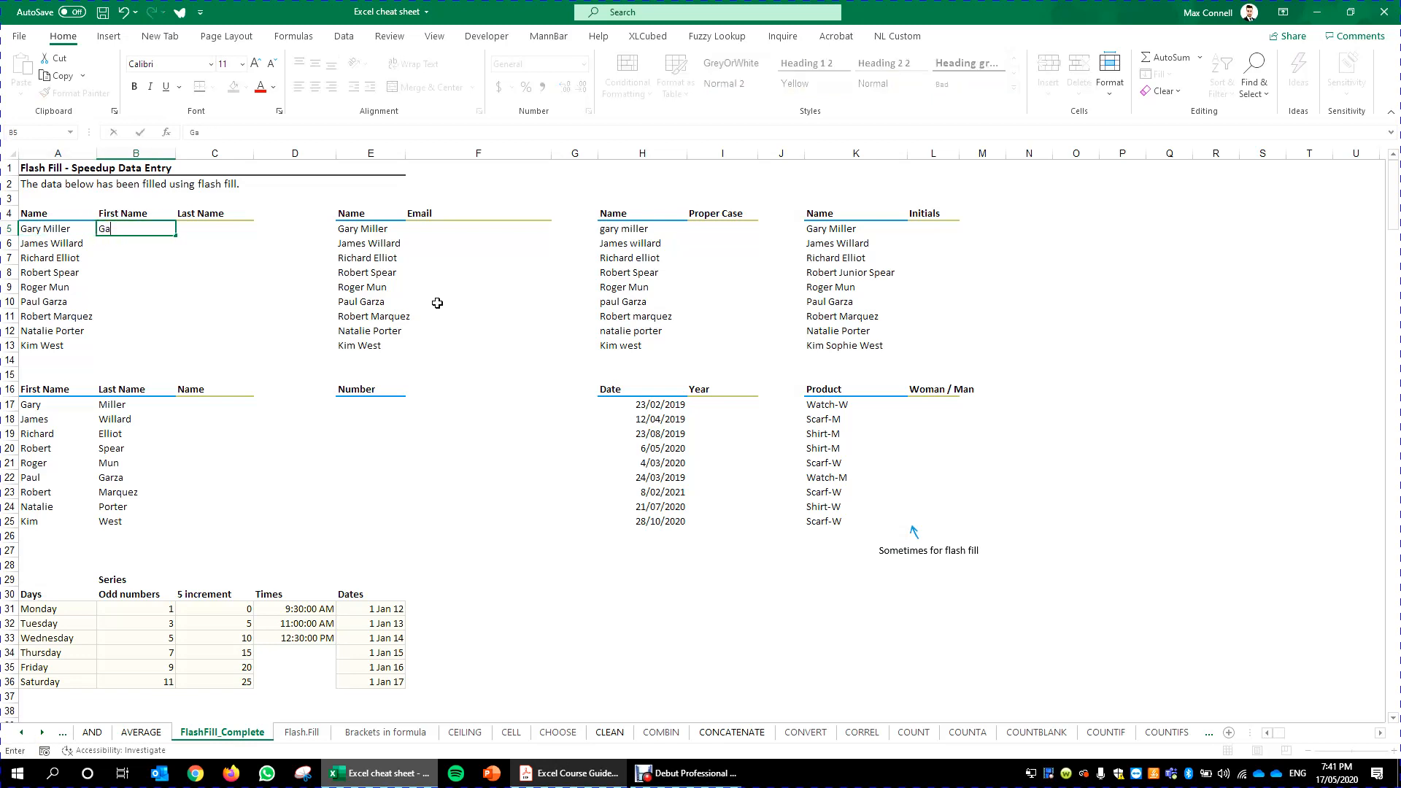
text(ry)
key(ctrl+Return)
- Flash fill the remaining first names down the First Name column from the Gary entry
drag(130, 242, 107, 347)
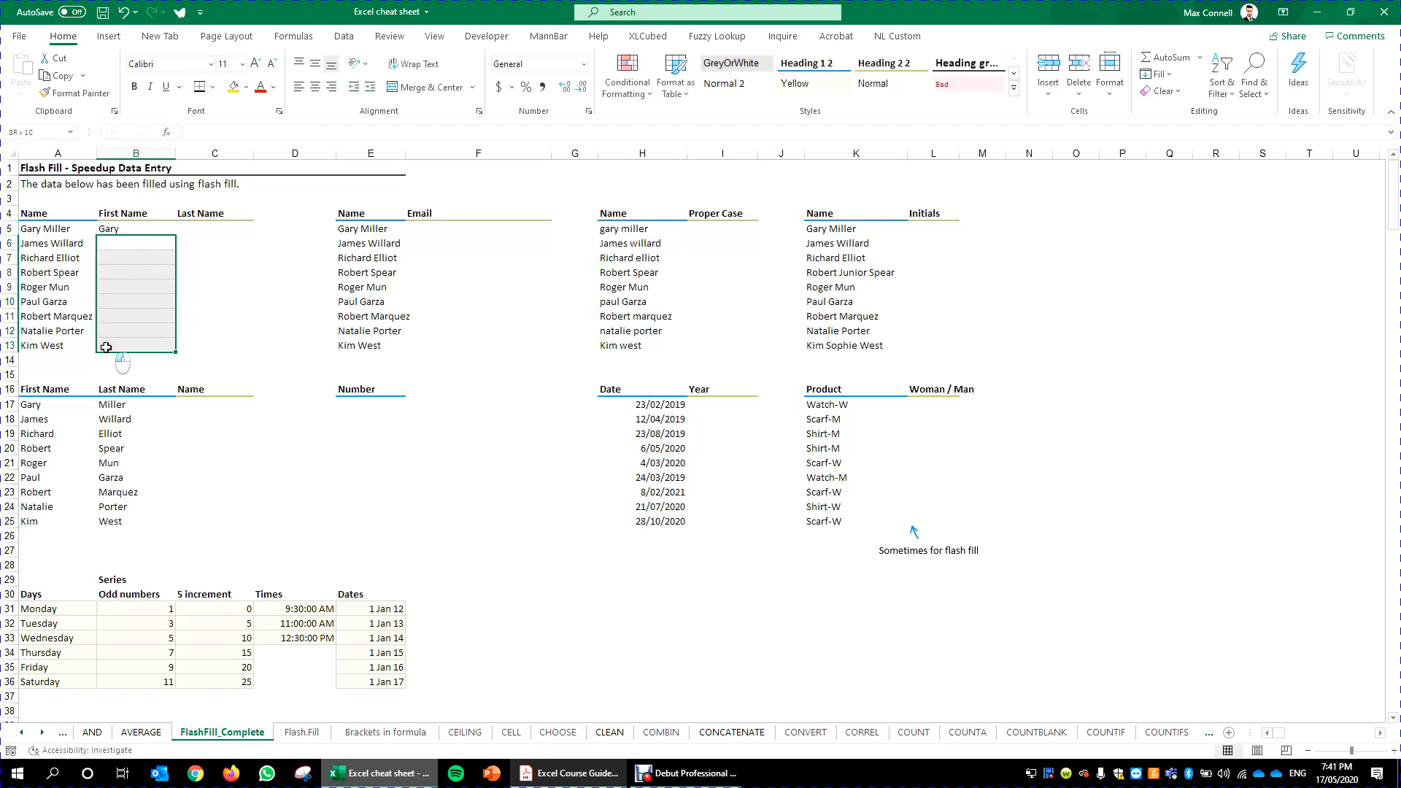
click(160, 314)
click(155, 229)
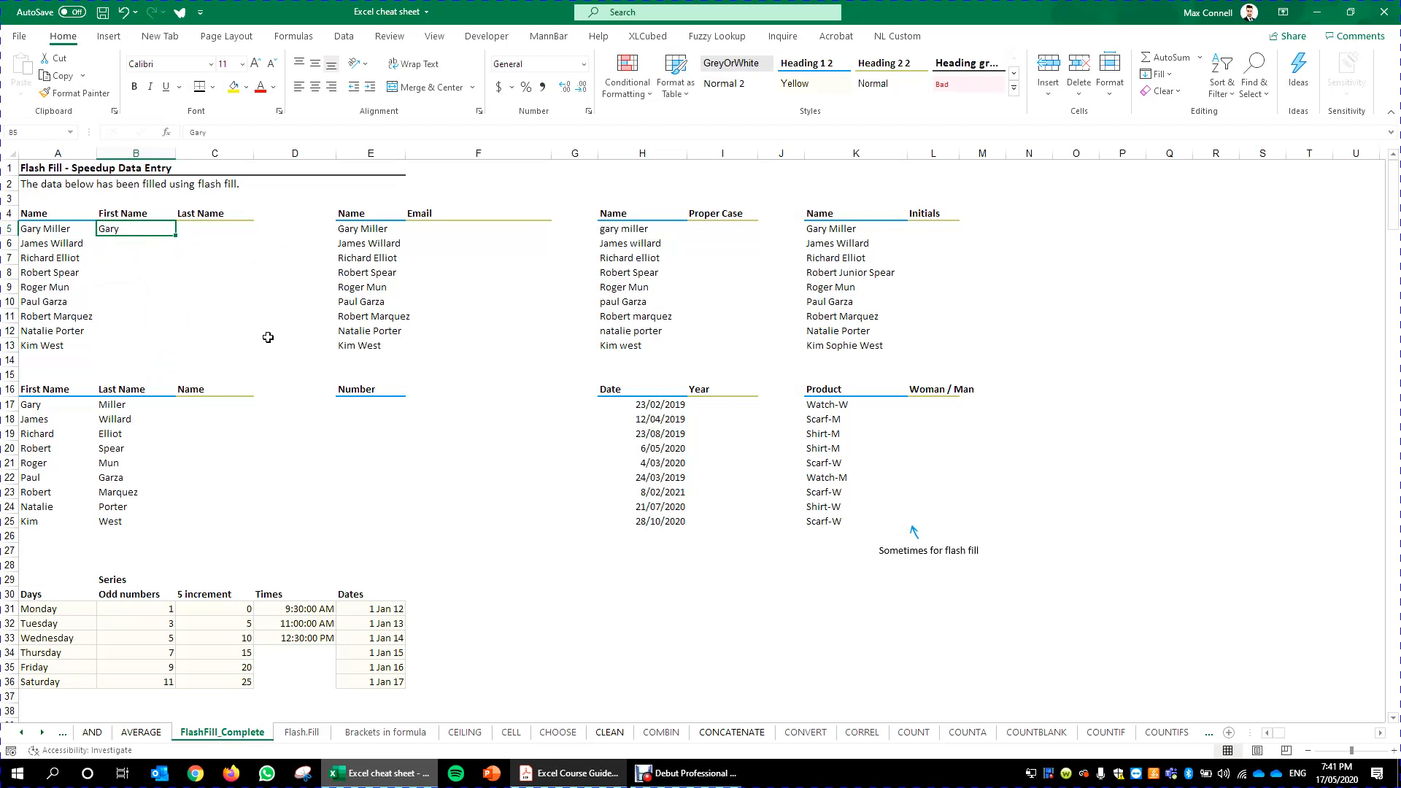
scroll(268, 337, down, 4)
scroll(224, 398, up, 4)
drag(175, 236, 171, 356)
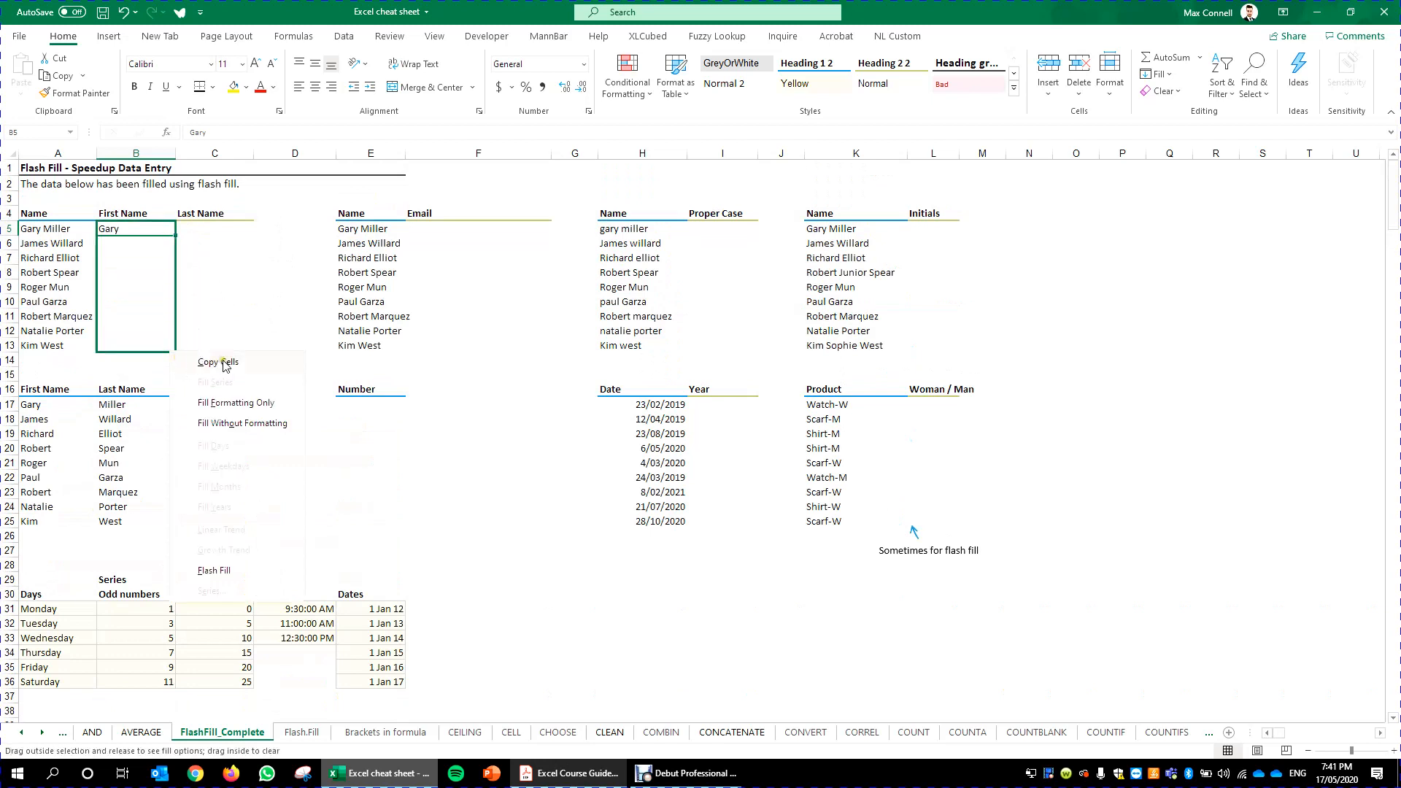
click(214, 571)
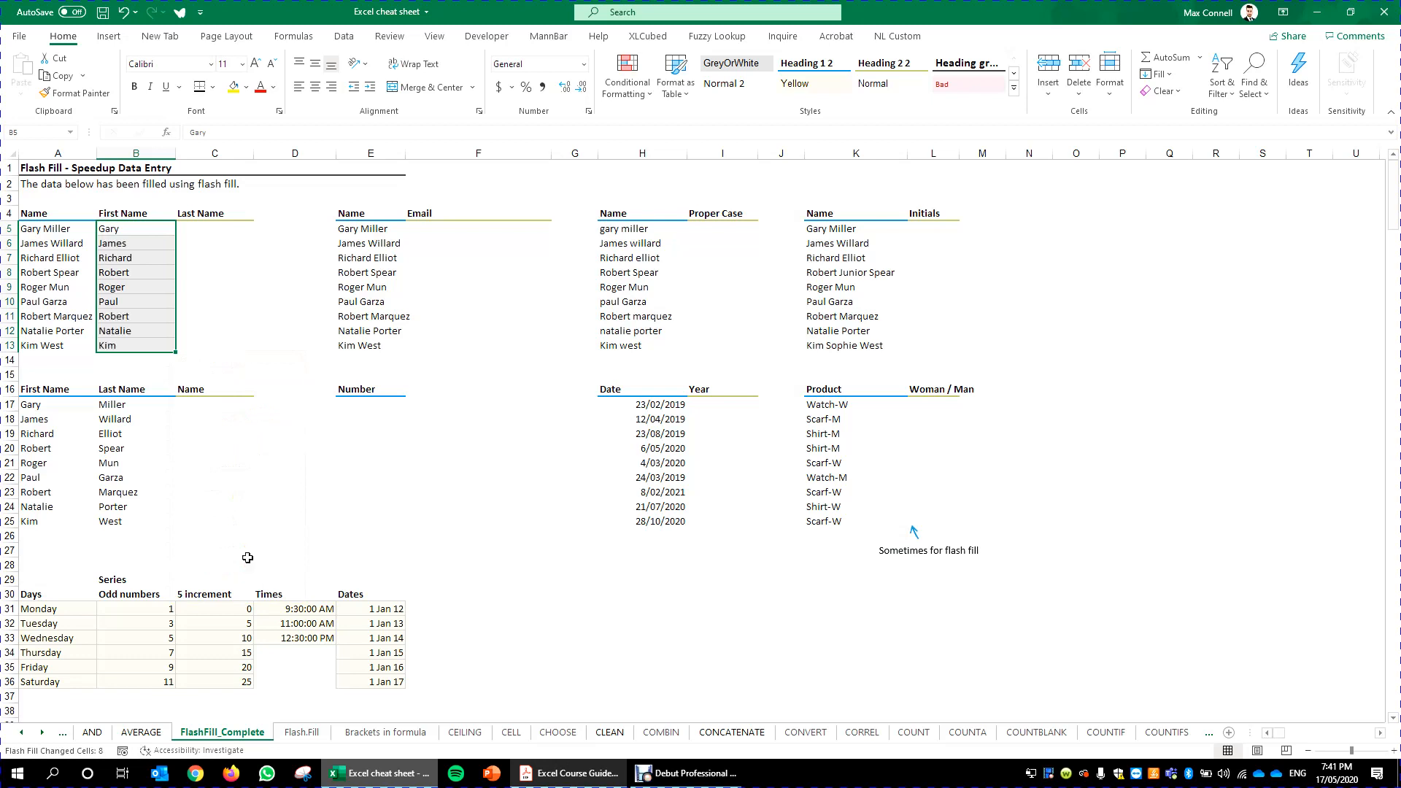
- Compare each full name with its extracted first name in the column beside it
click(305, 303)
click(114, 232)
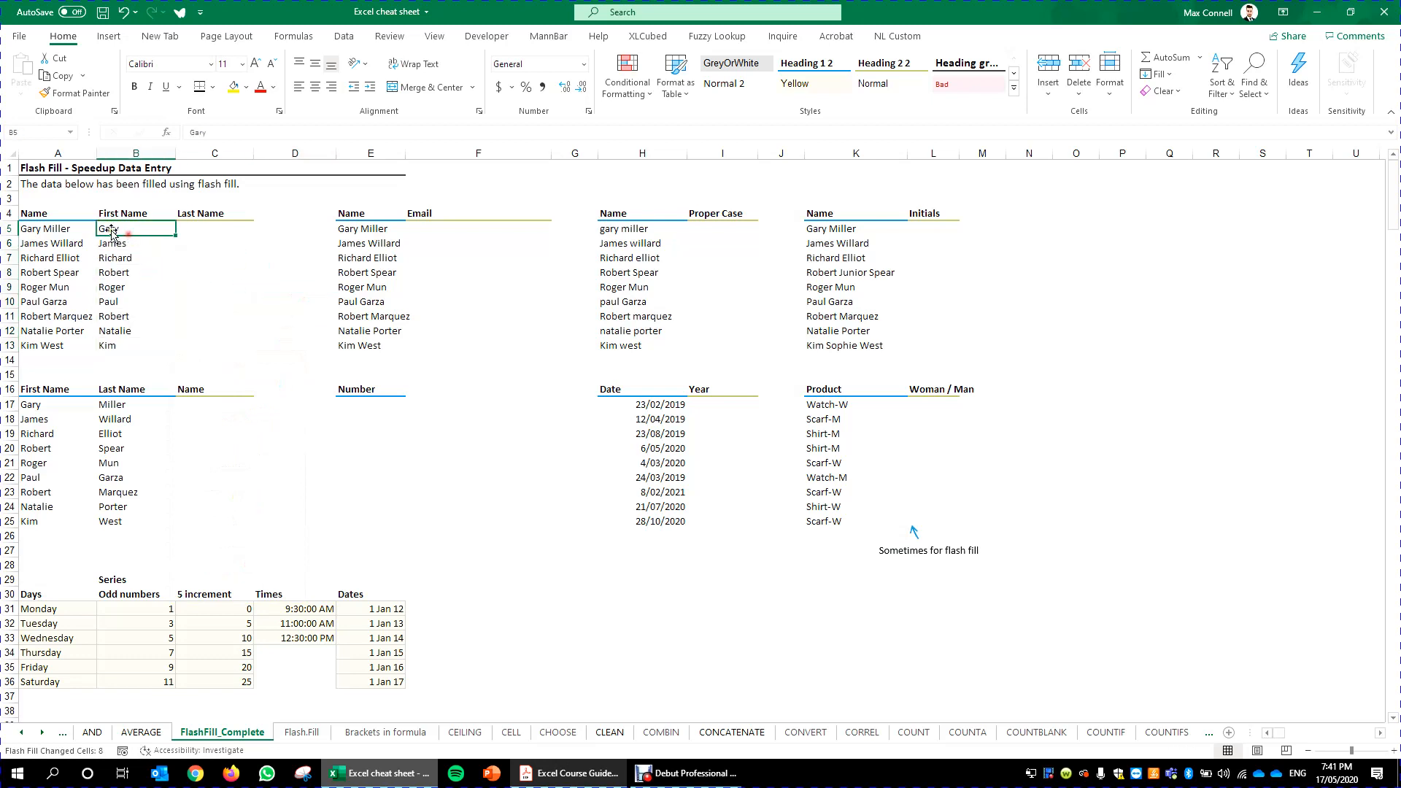
click(47, 229)
click(134, 228)
click(59, 238)
click(137, 256)
click(55, 285)
click(121, 301)
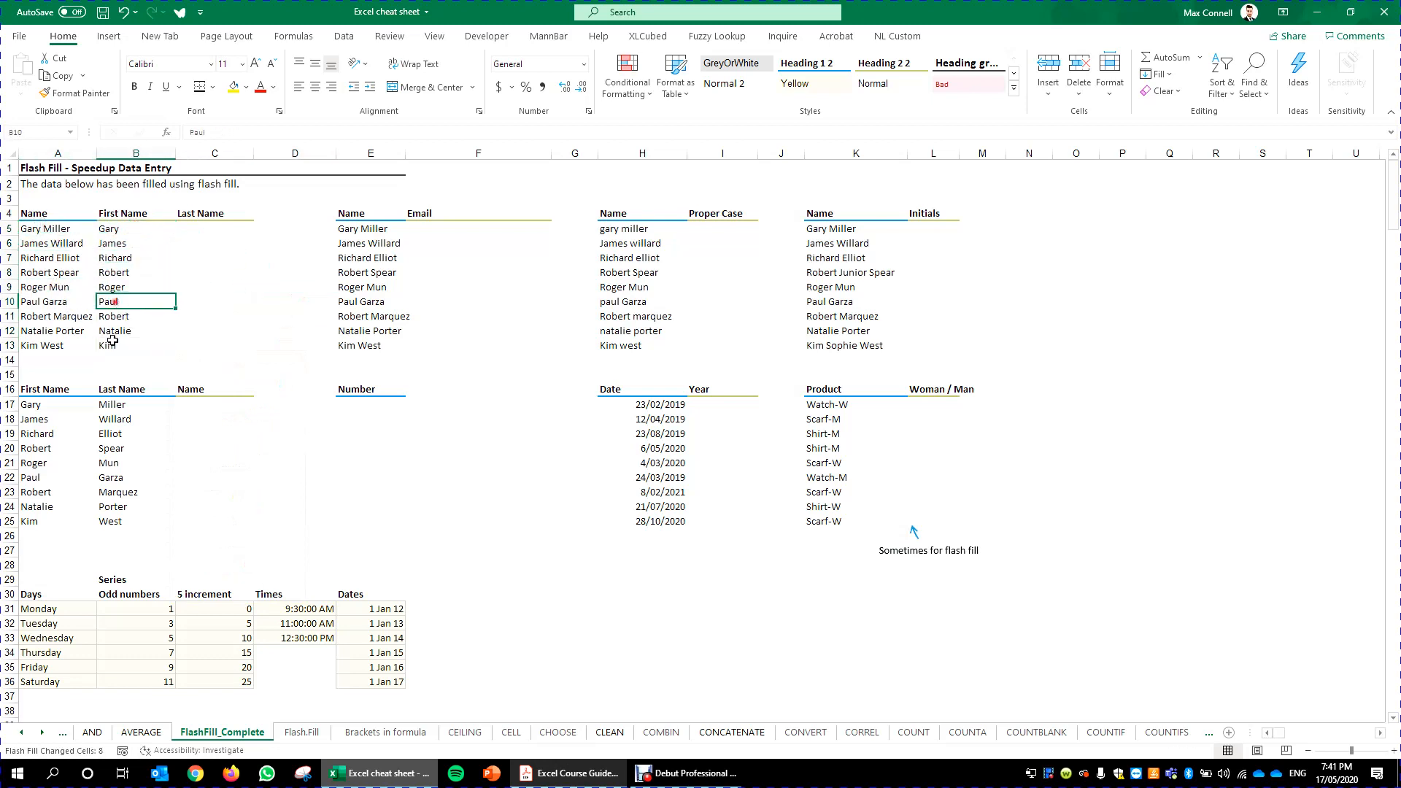
click(113, 342)
click(132, 253)
- Clear the flash-filled first names below Gary in the First Name column
drag(141, 243, 151, 348)
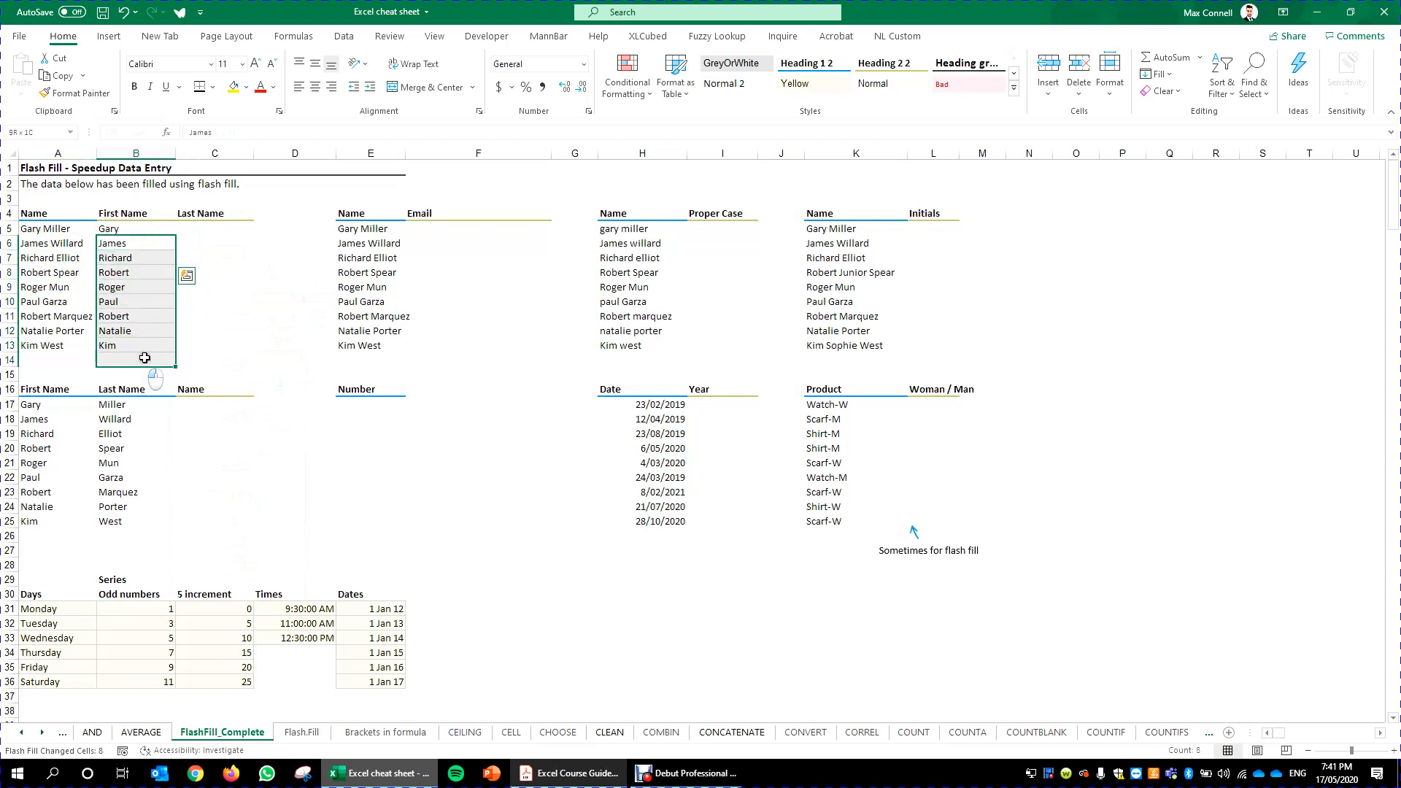
key(Delete)
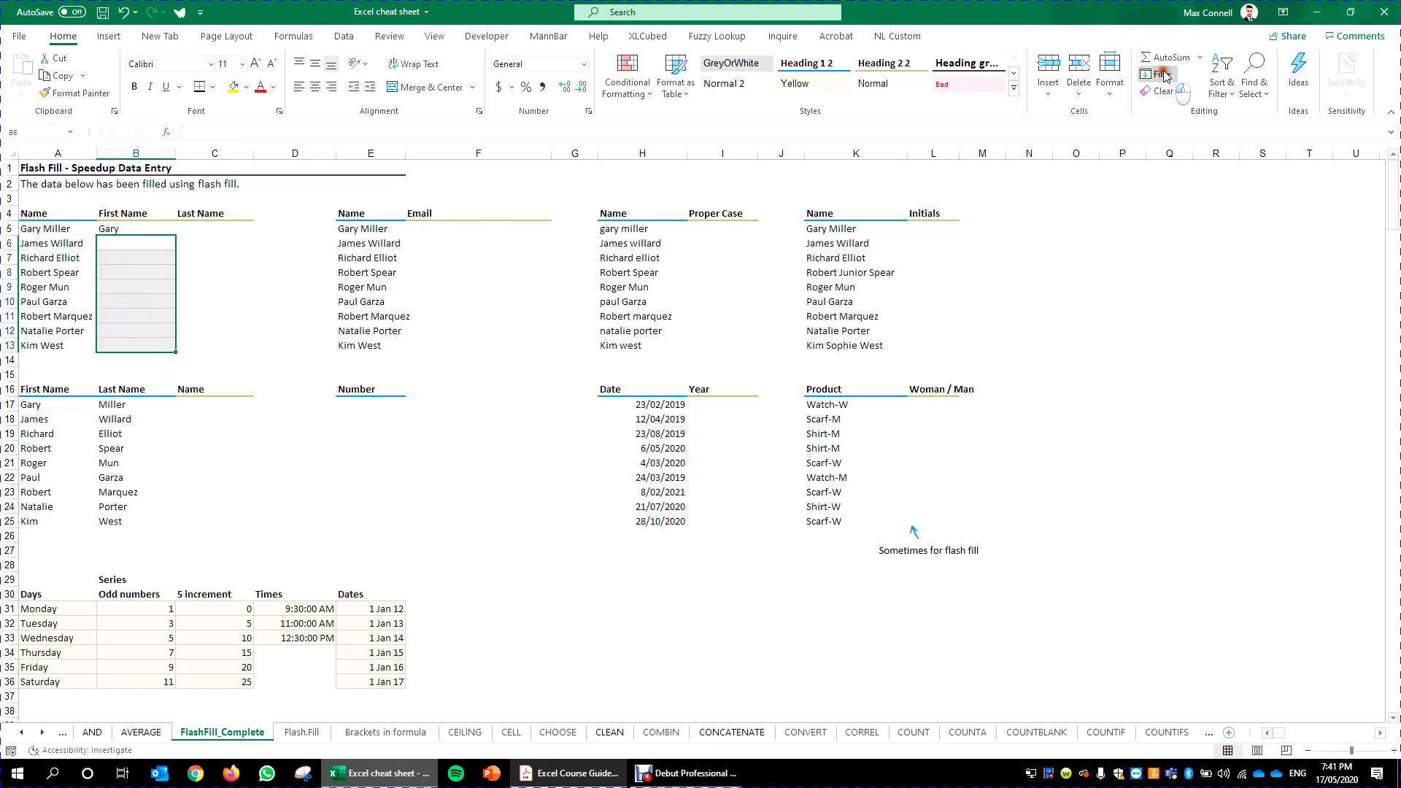
click(1159, 74)
click(438, 299)
click(165, 228)
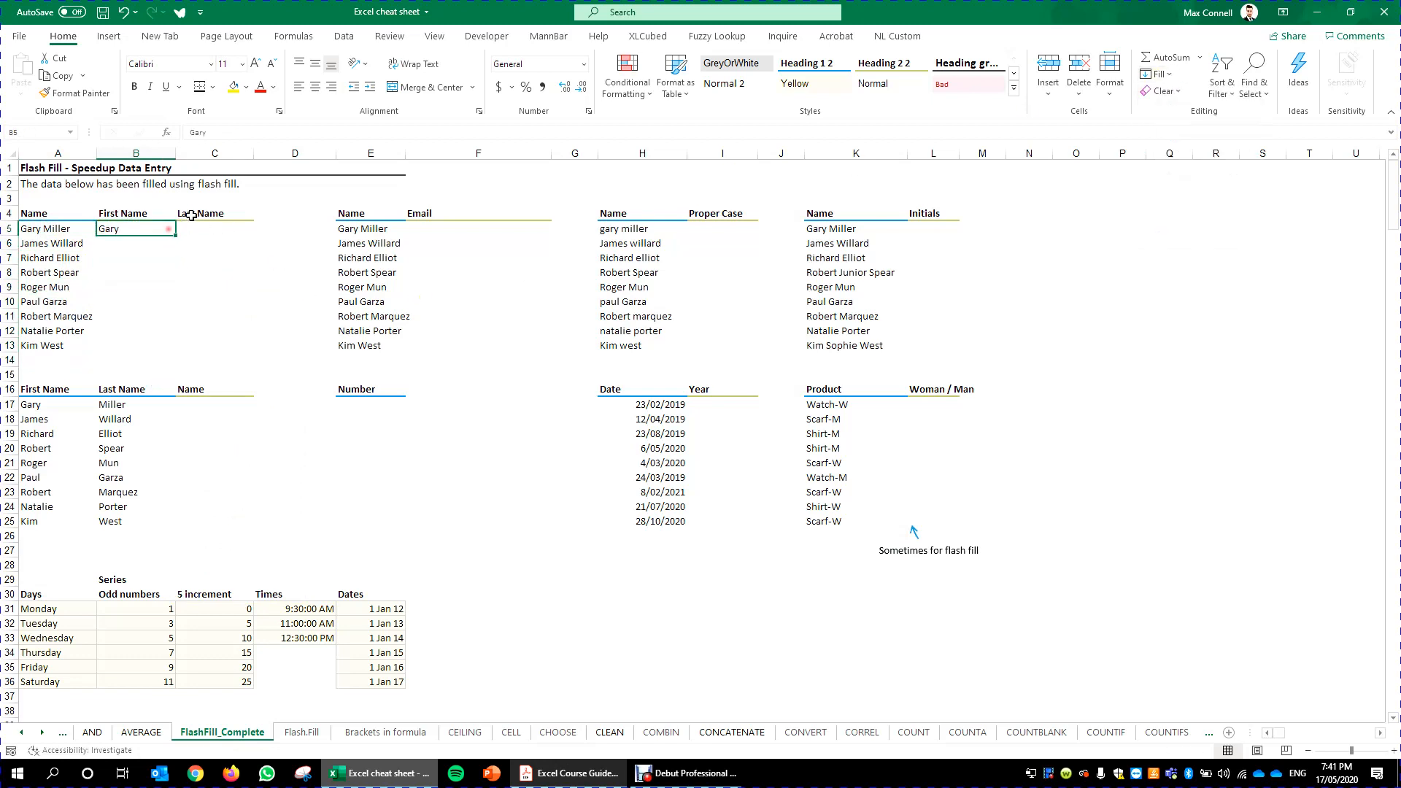
click(344, 37)
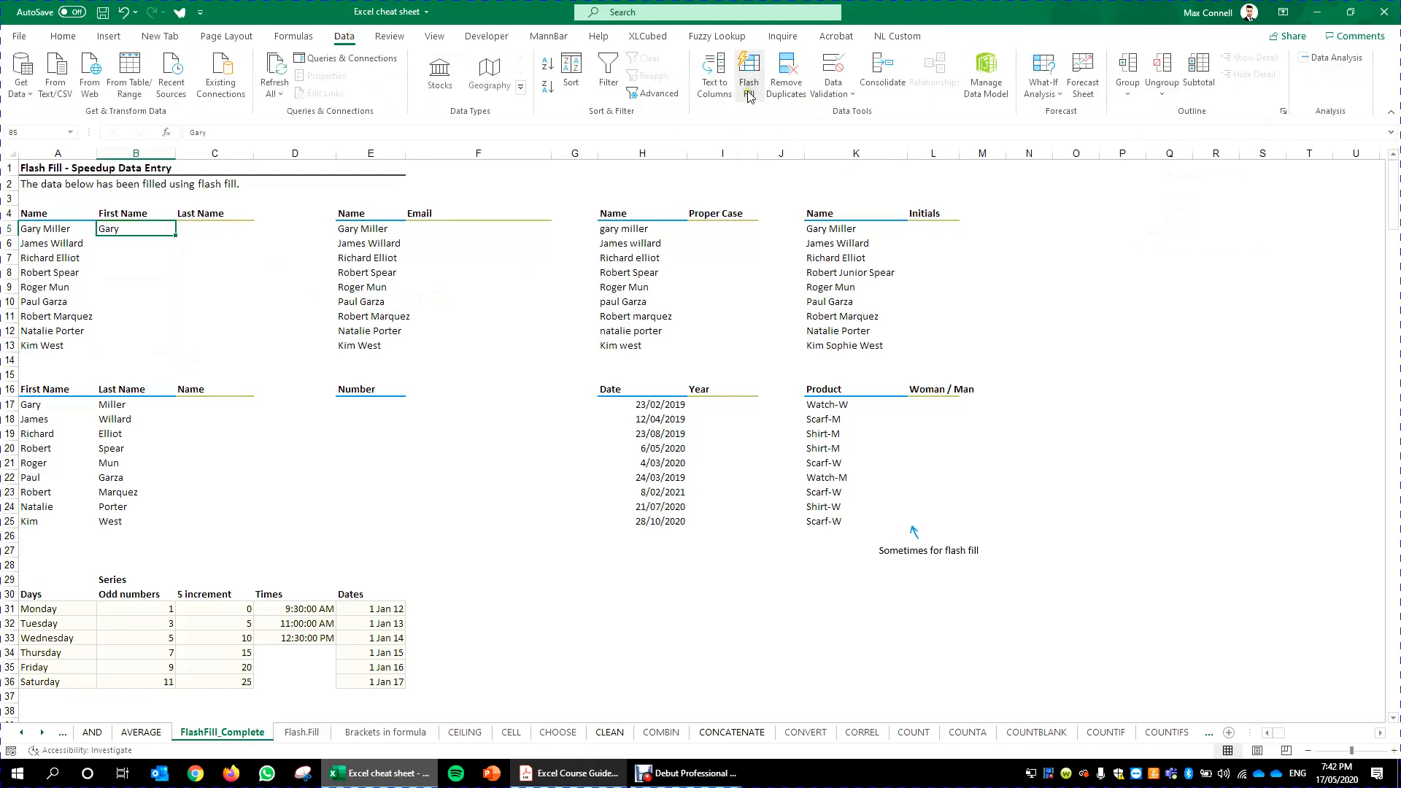
click(279, 283)
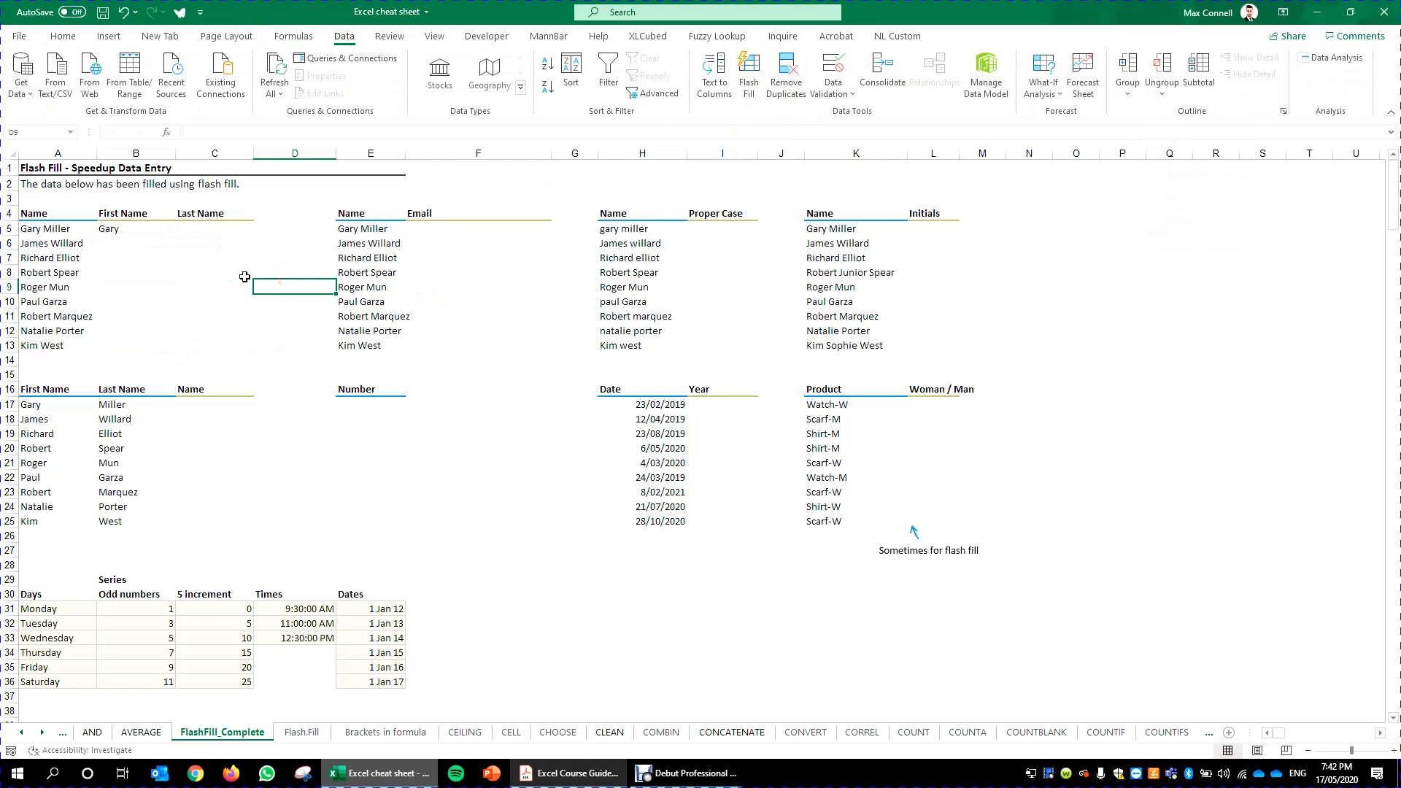
click(63, 37)
click(114, 228)
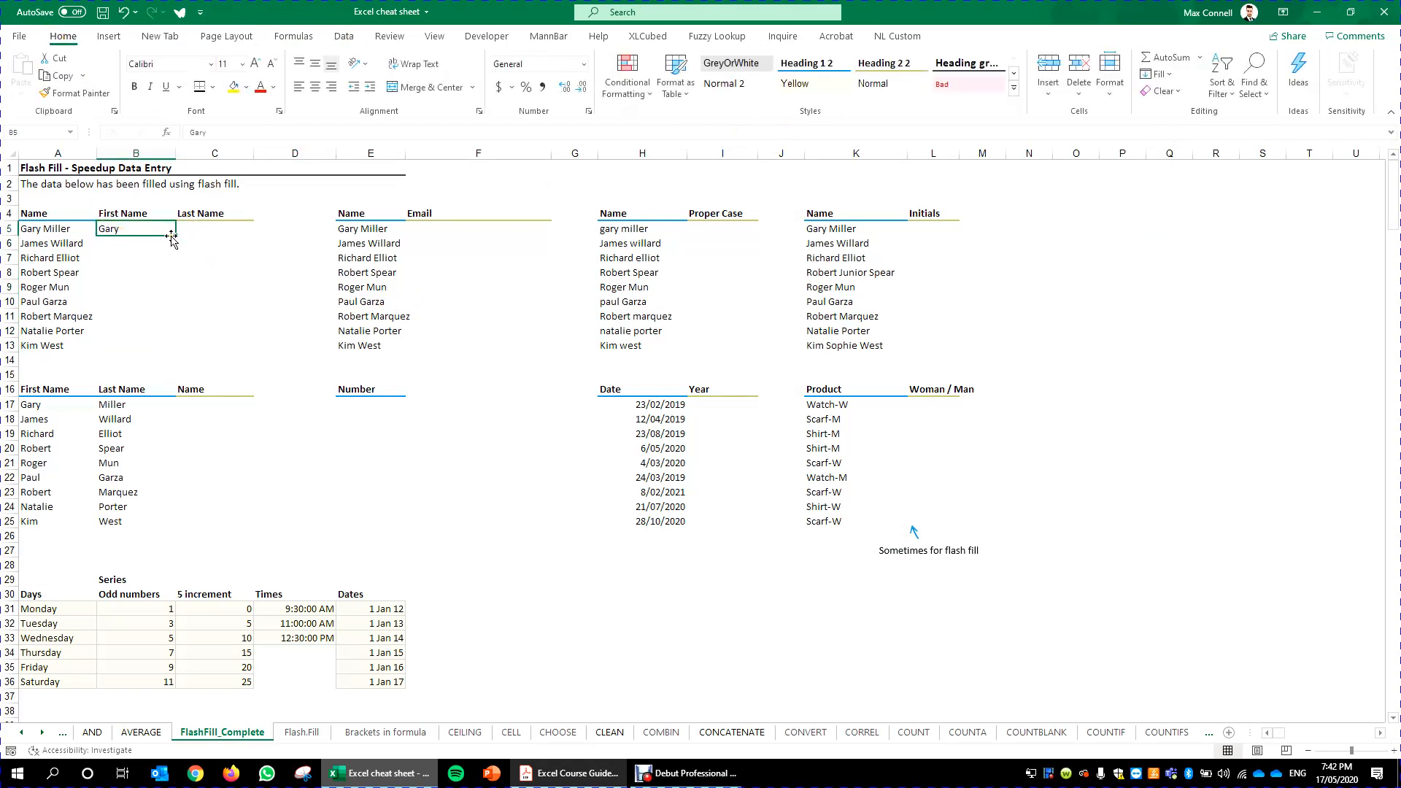
mouse_move(176, 236)
mouse_down()
mouse_move(169, 259)
mouse_move(172, 237)
mouse_up()
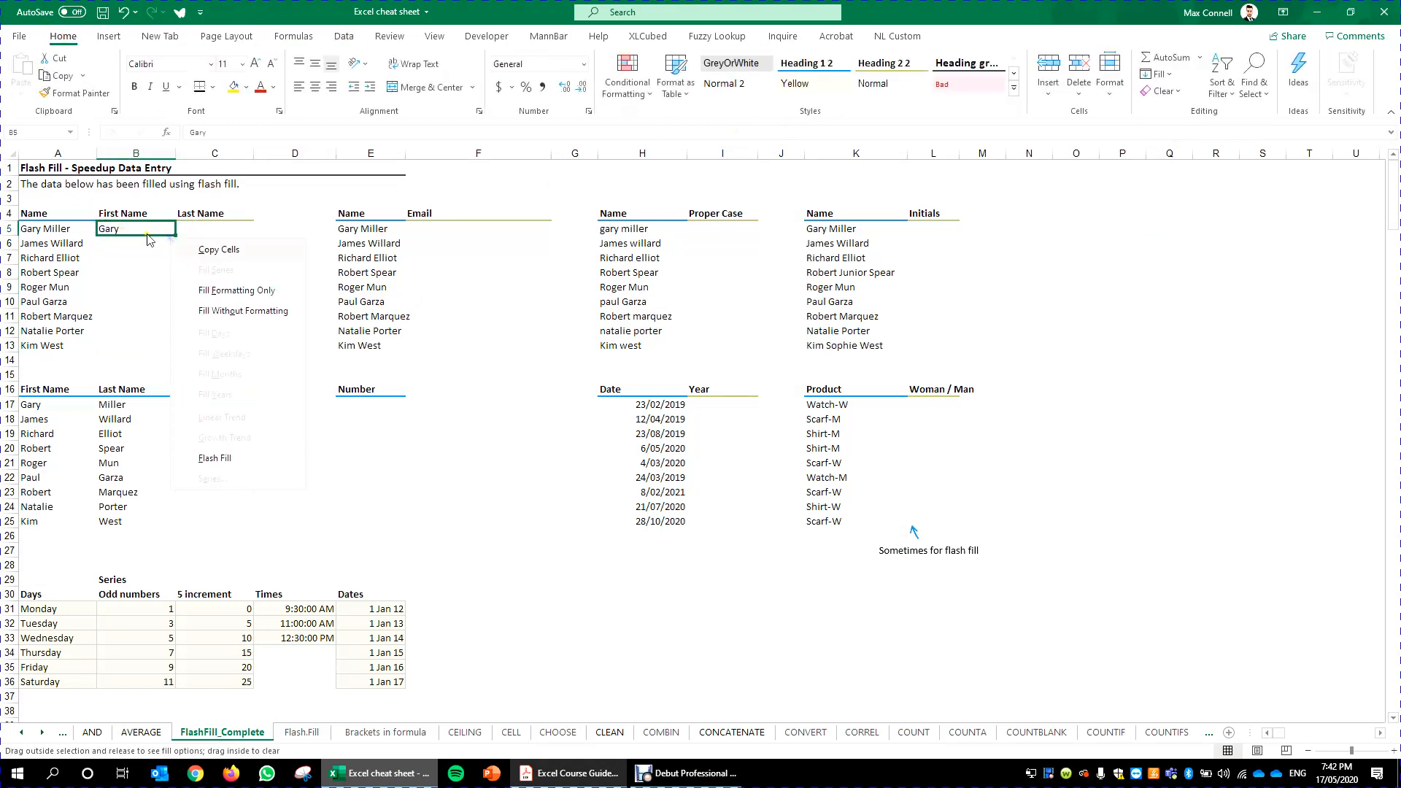
click(142, 233)
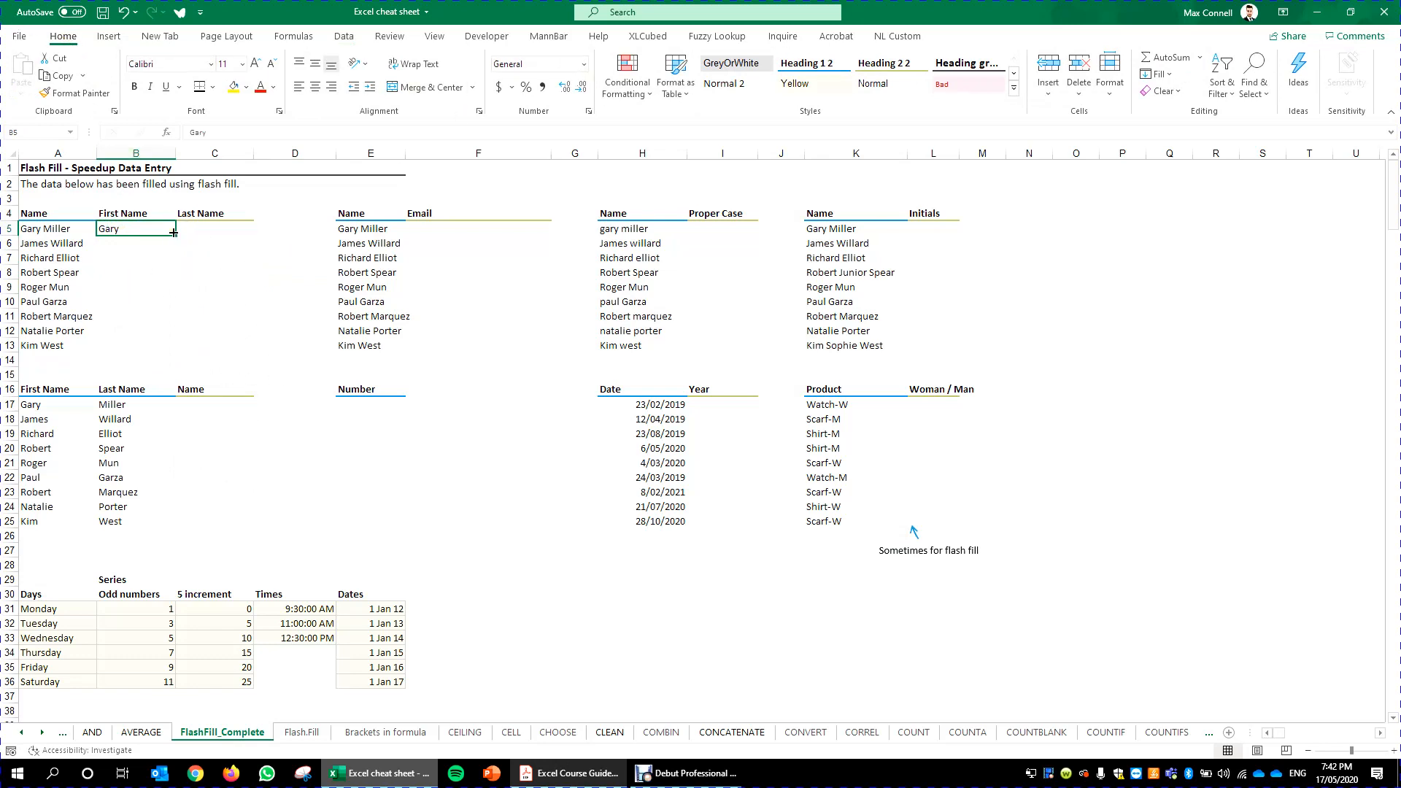
drag(178, 237, 183, 300)
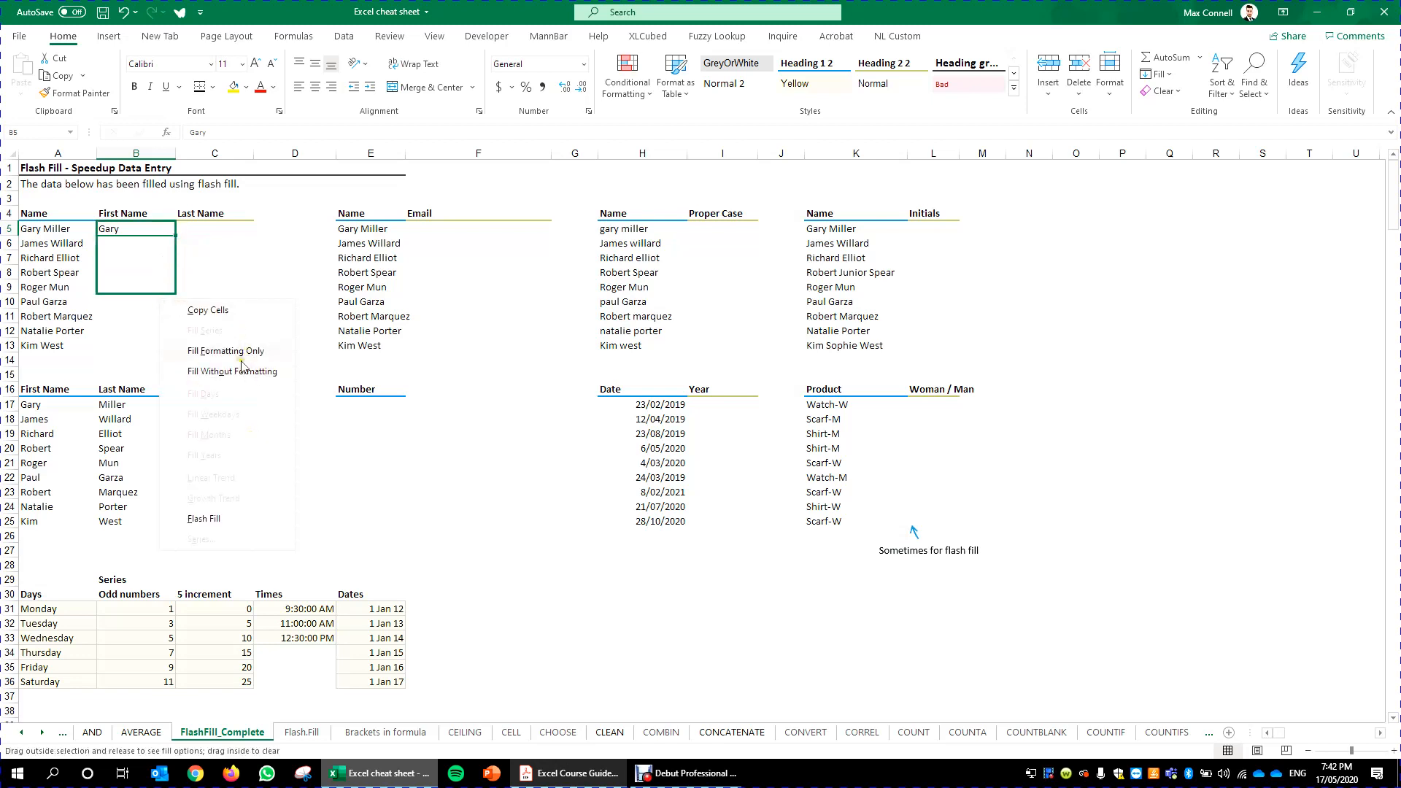
click(124, 302)
click(144, 229)
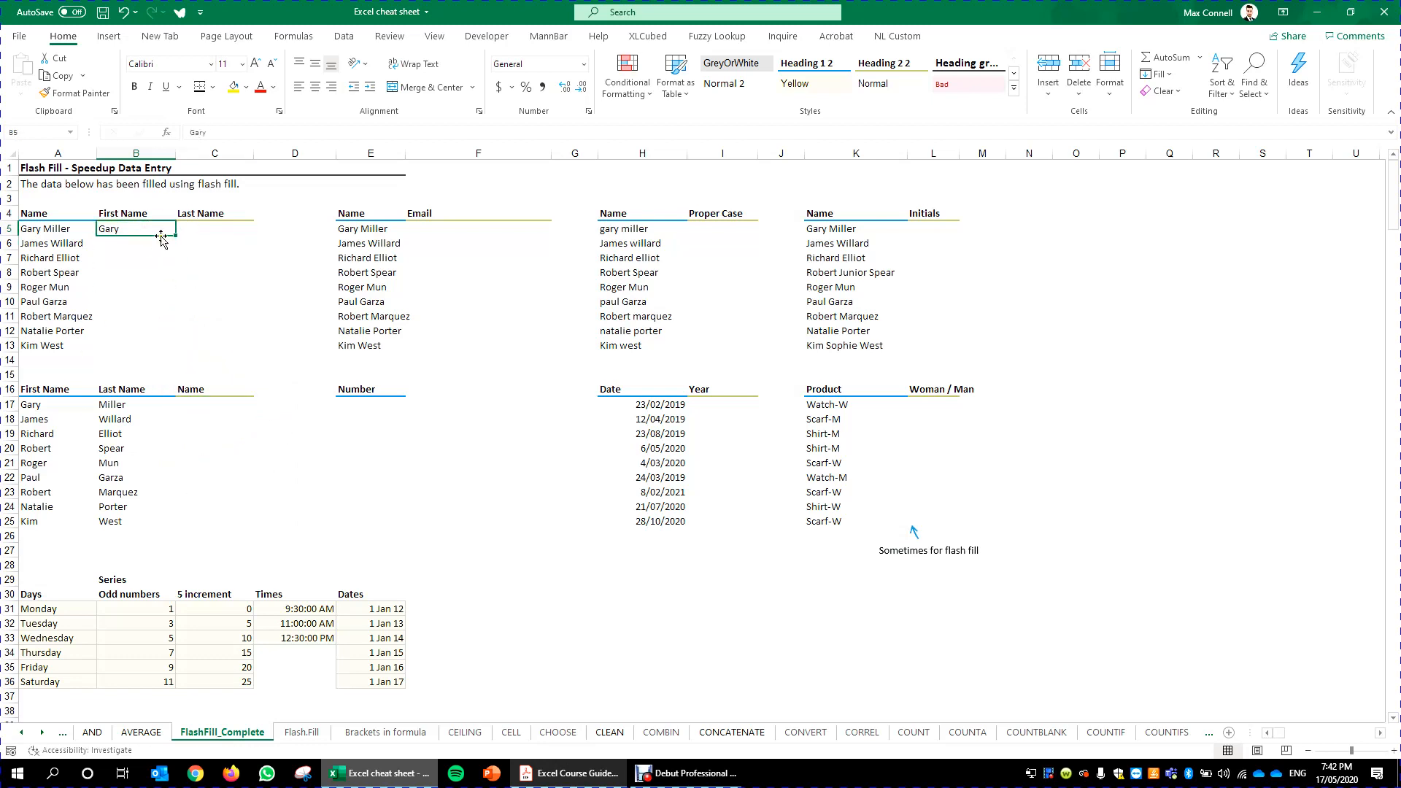
click(241, 232)
text(Connell)
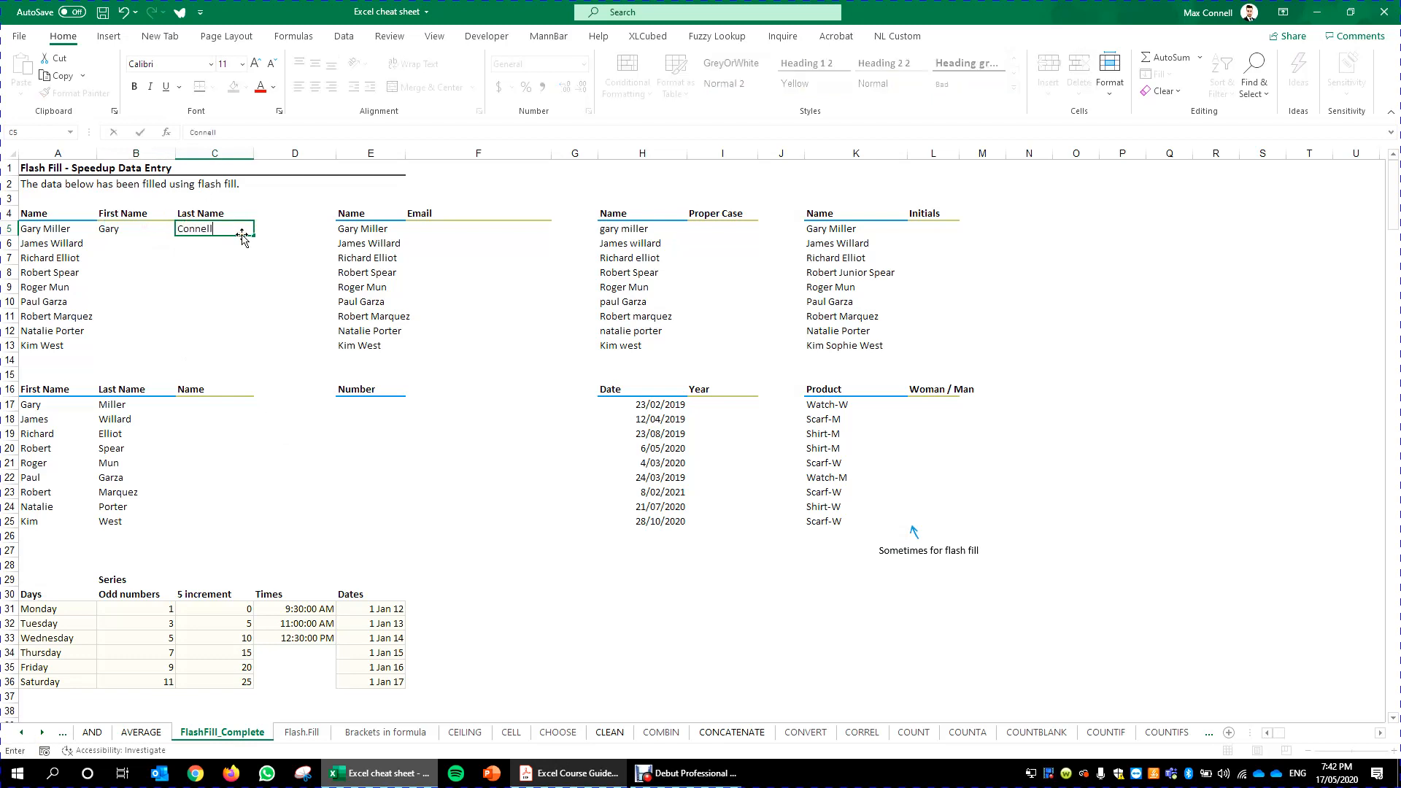
key(ctrl+Return)
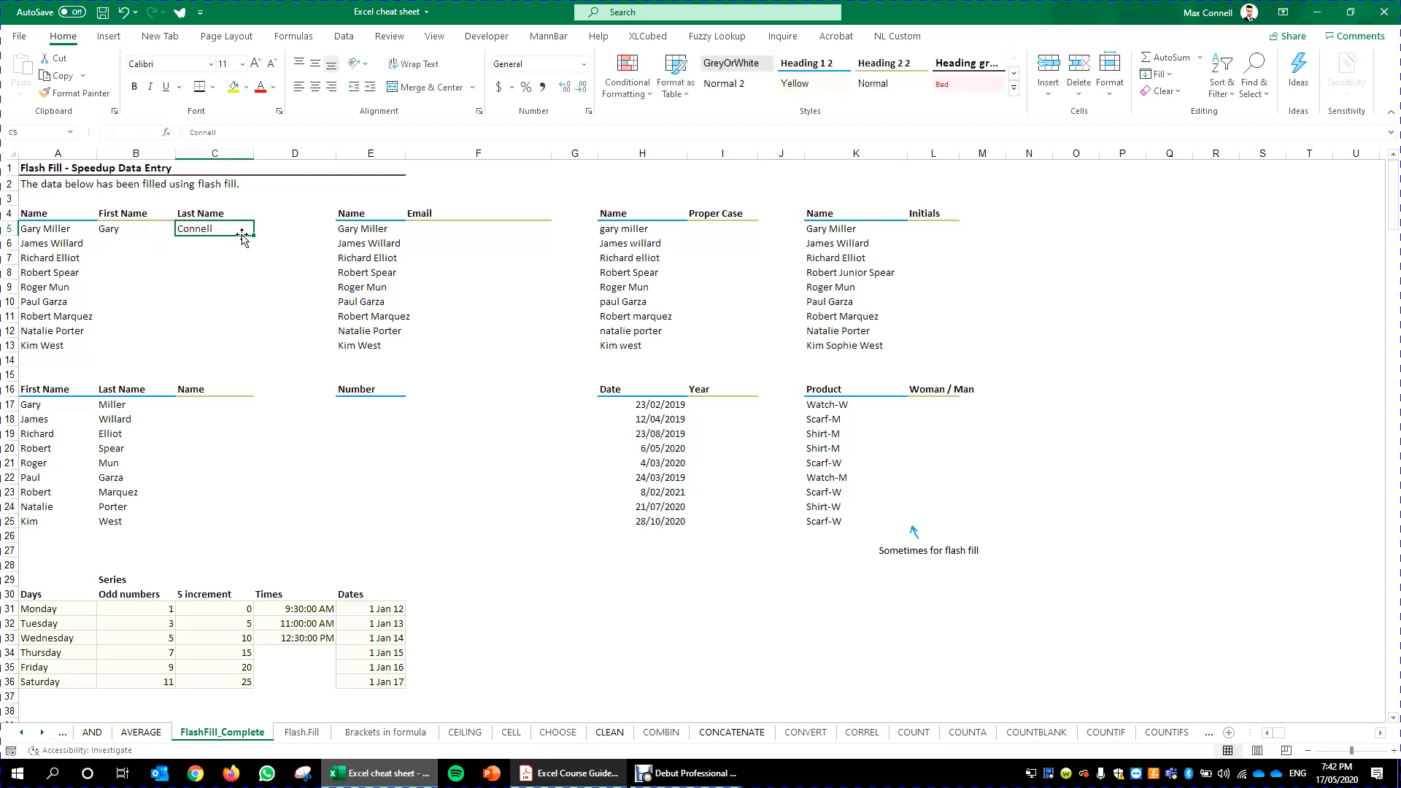
text(Miller)
key(ctrl+Return)
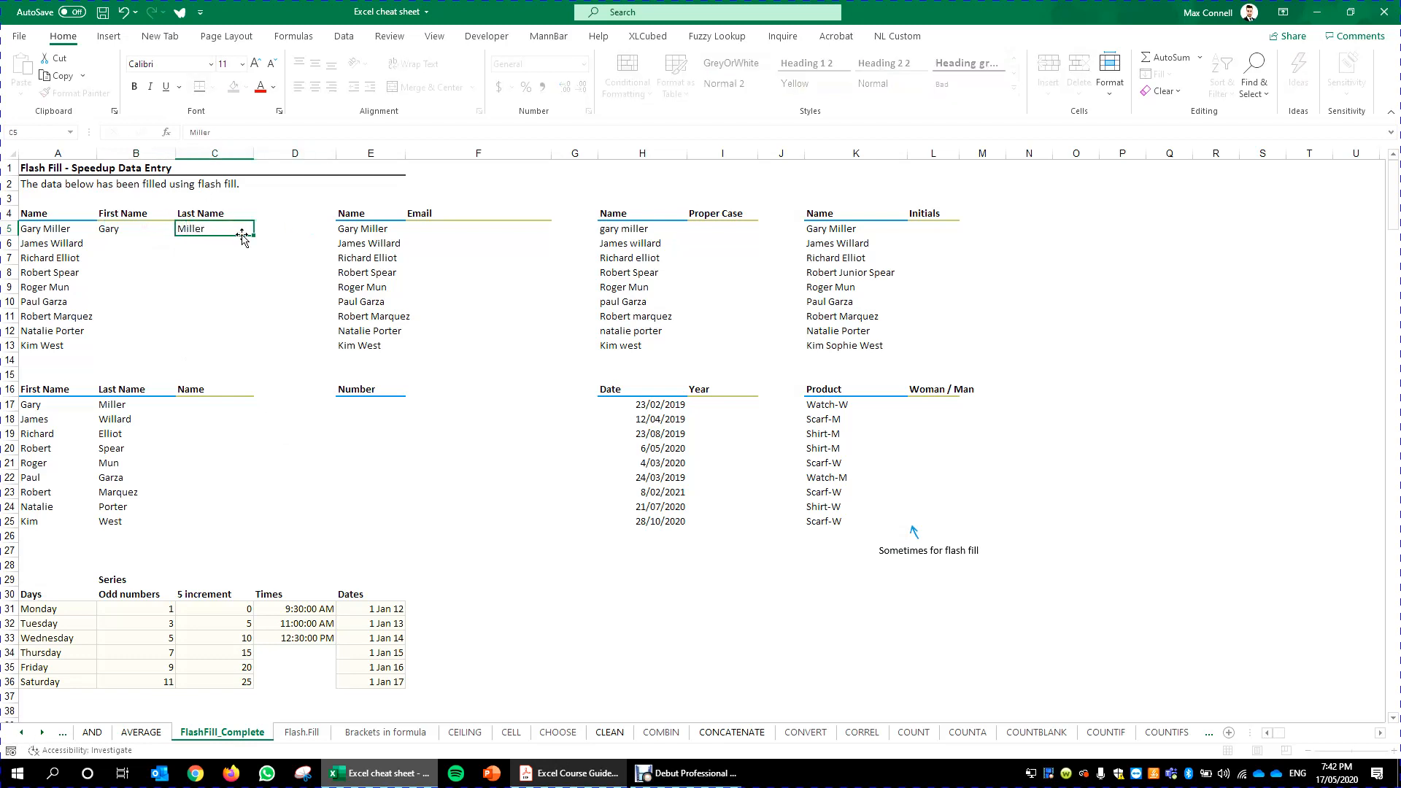
key(Left)
key(shift+Right)
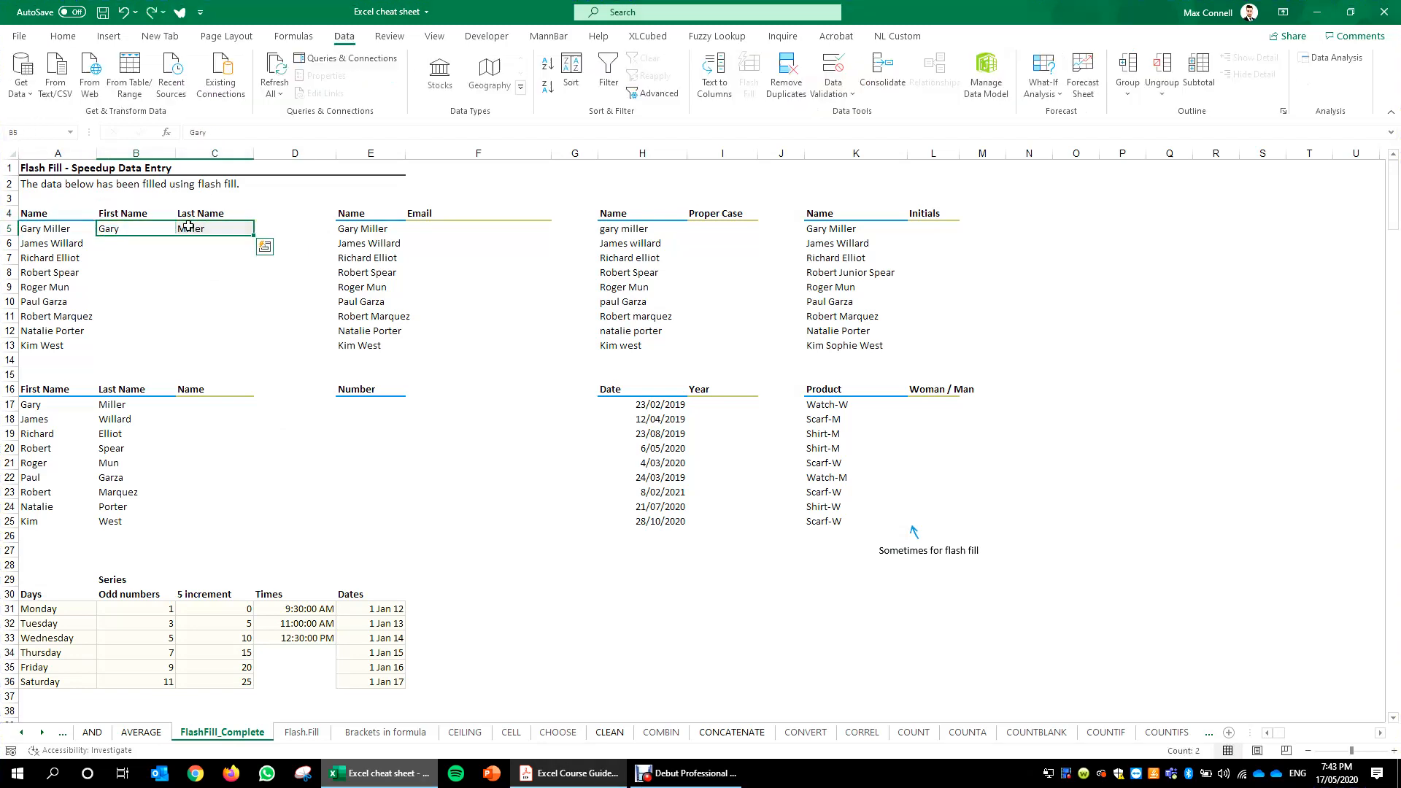
click(158, 231)
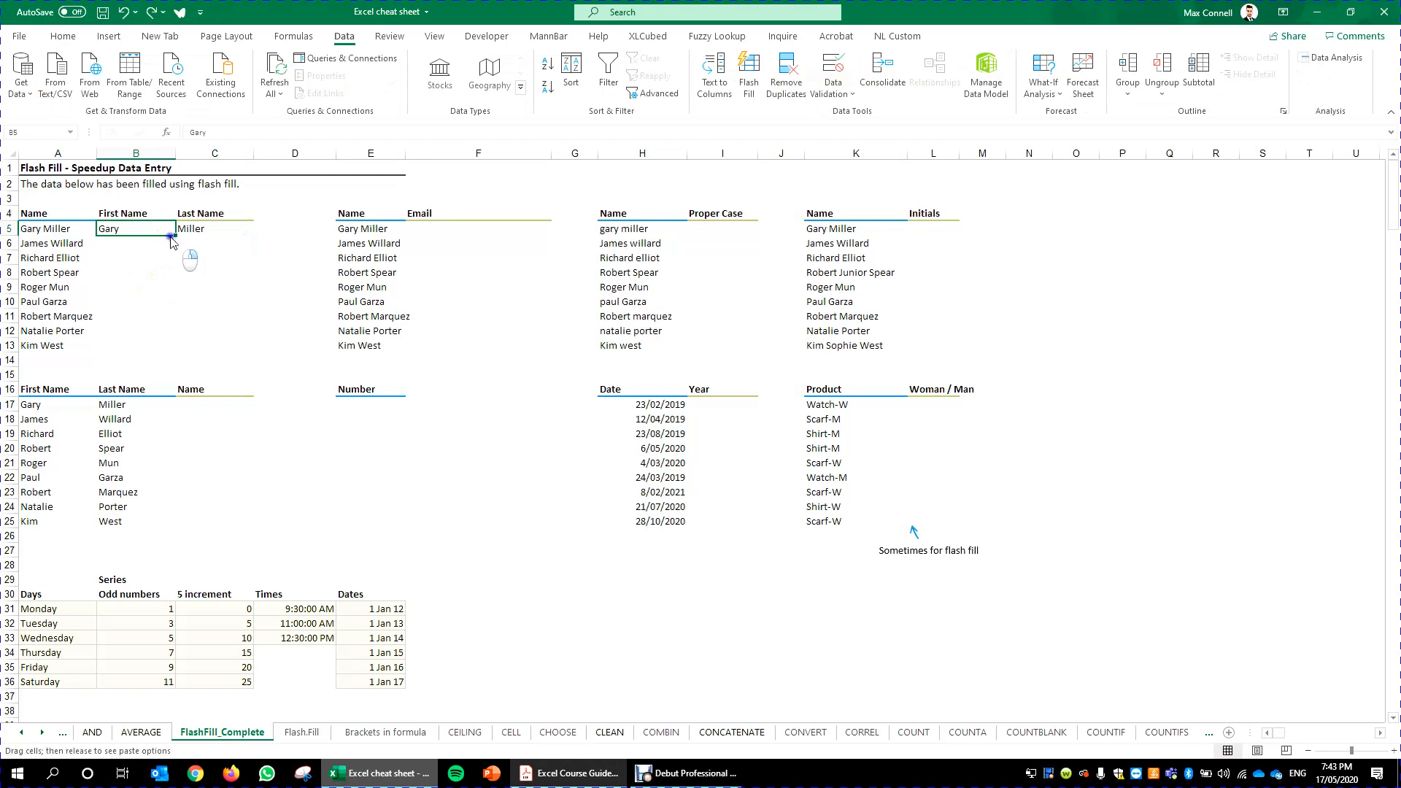
drag(174, 237, 150, 361)
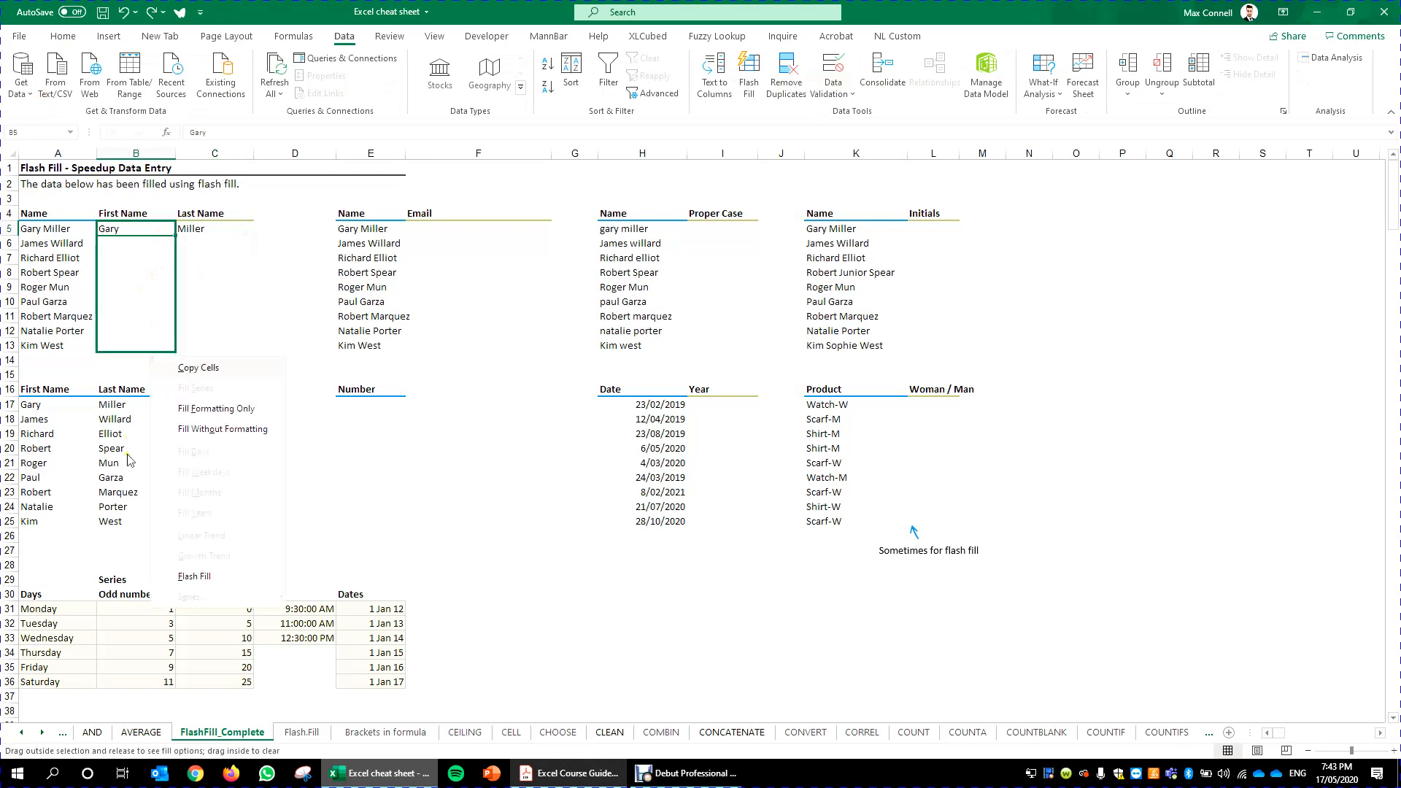
click(194, 577)
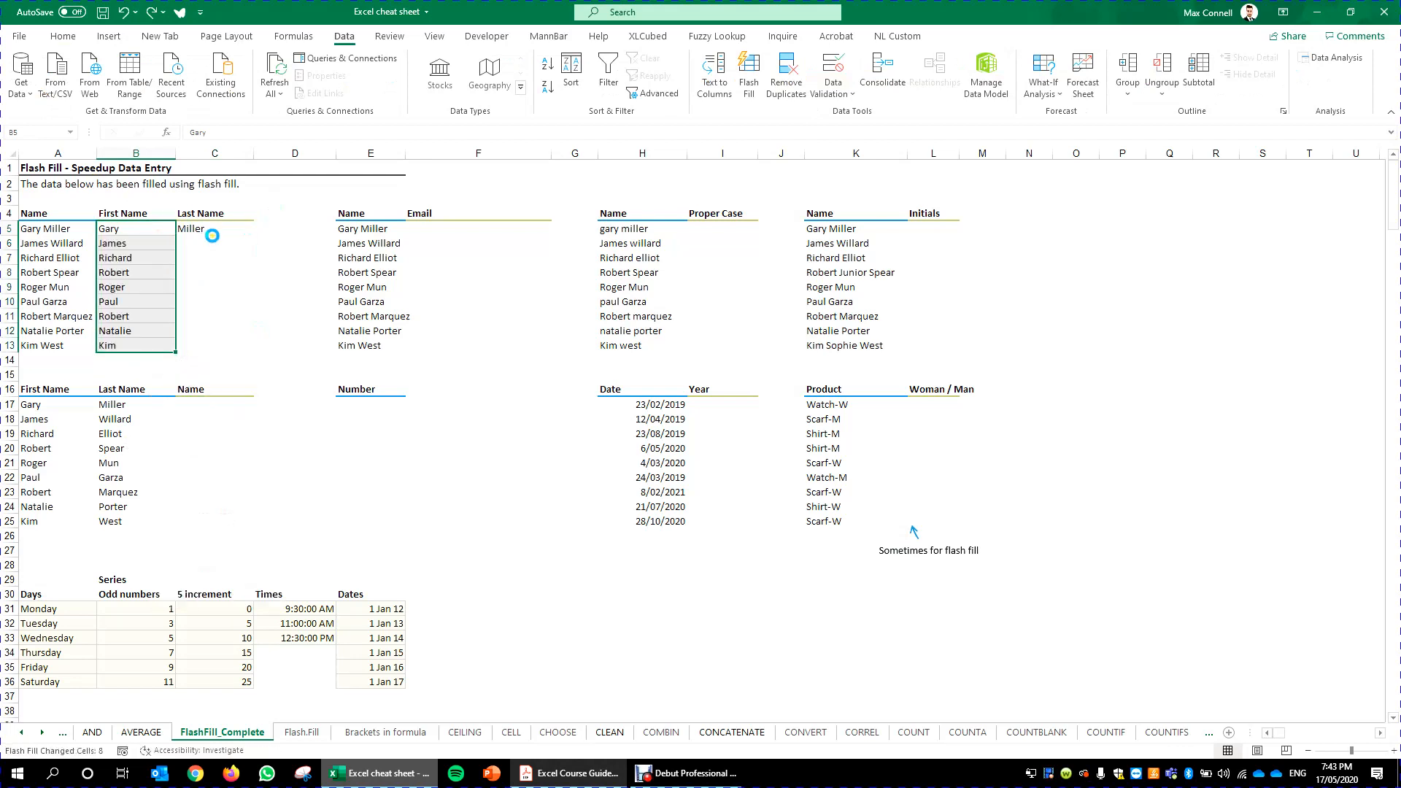
click(208, 239)
click(236, 228)
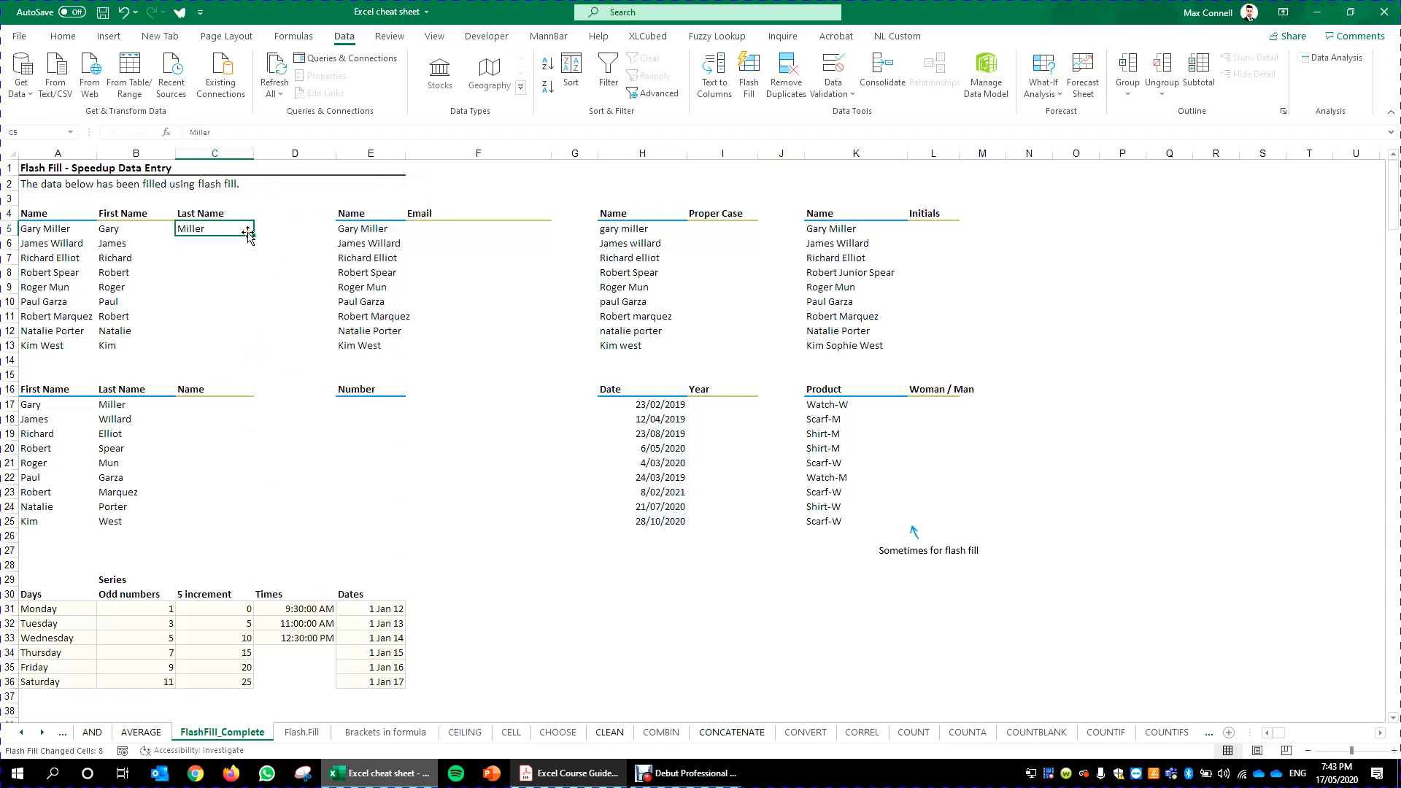
drag(254, 235, 230, 359)
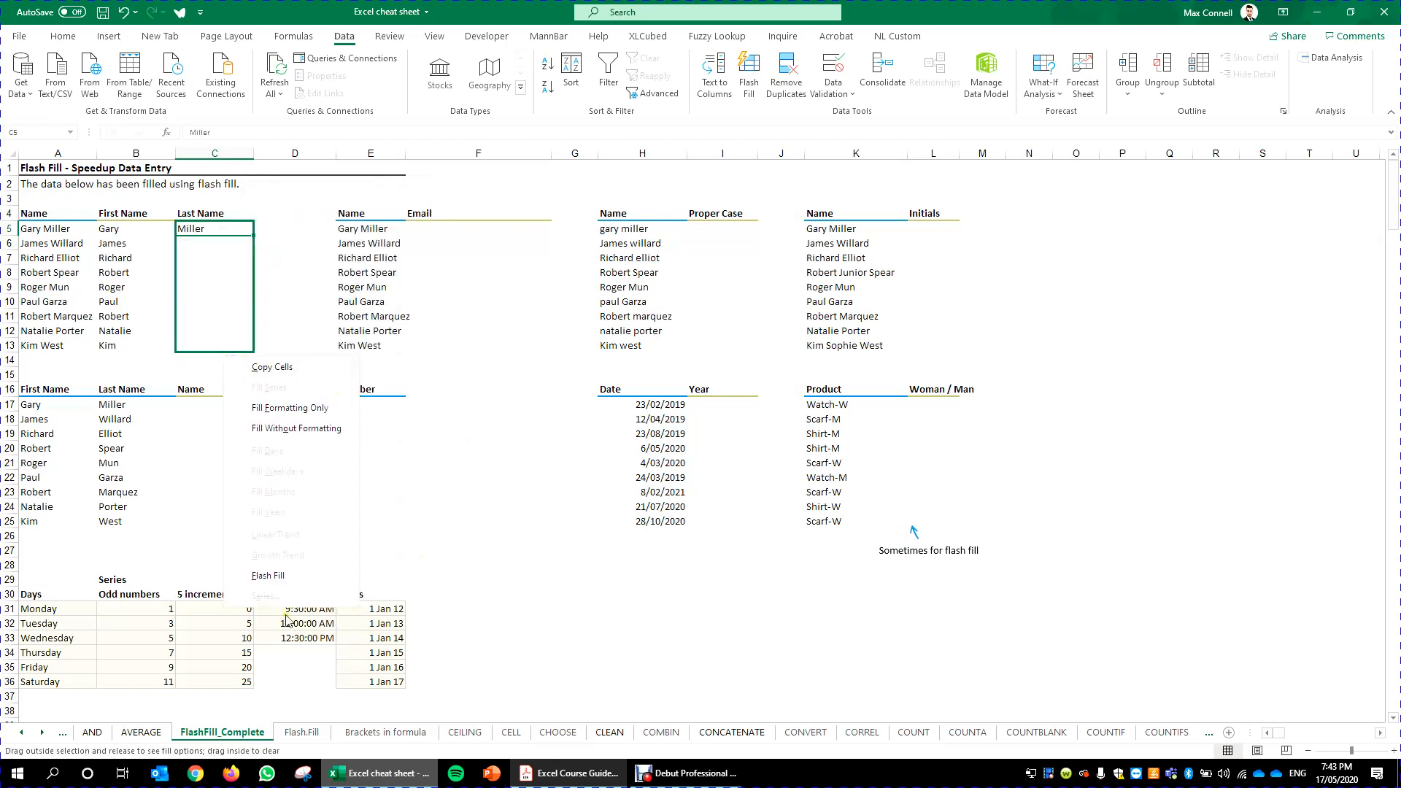
click(277, 586)
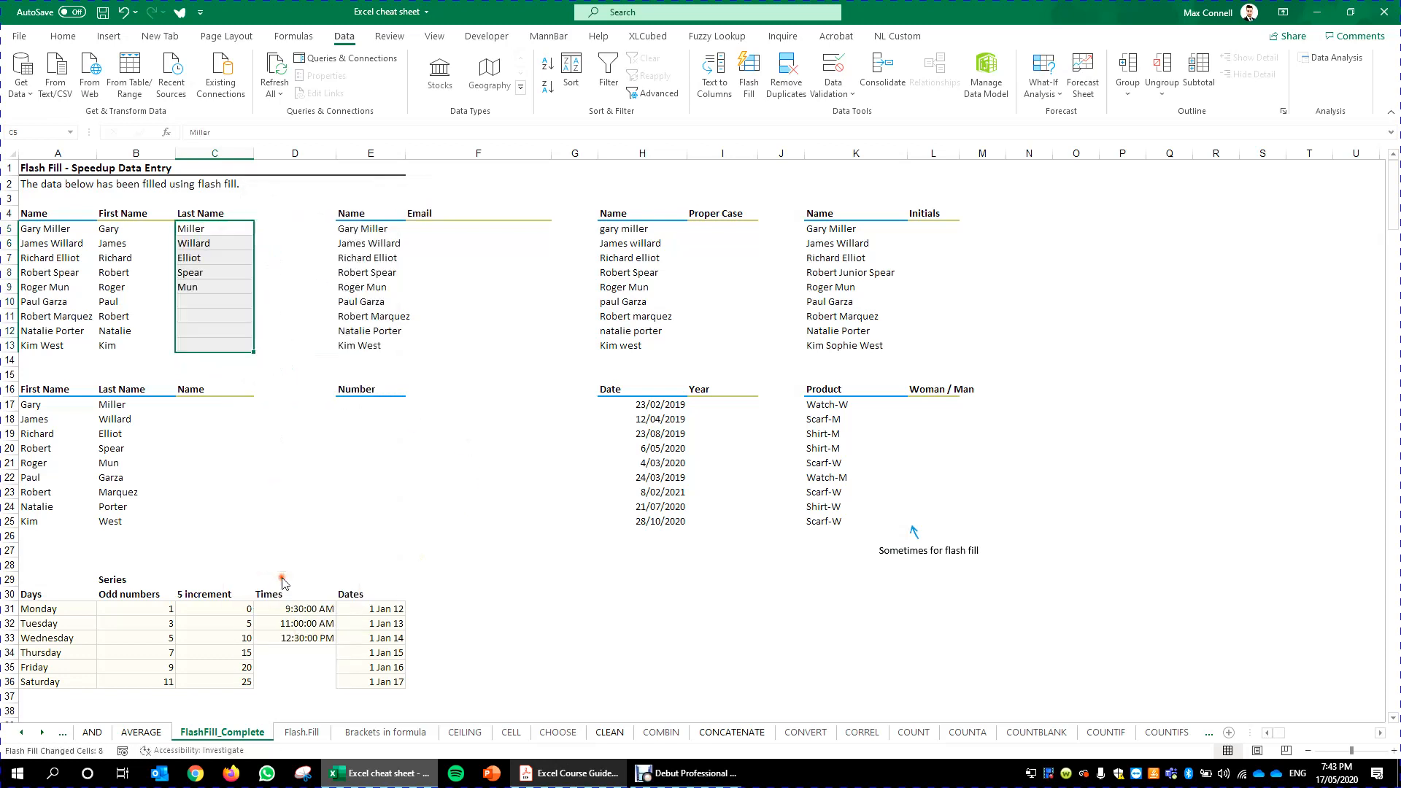
- Review the extracted first and last names against the full names in the upper table
click(261, 356)
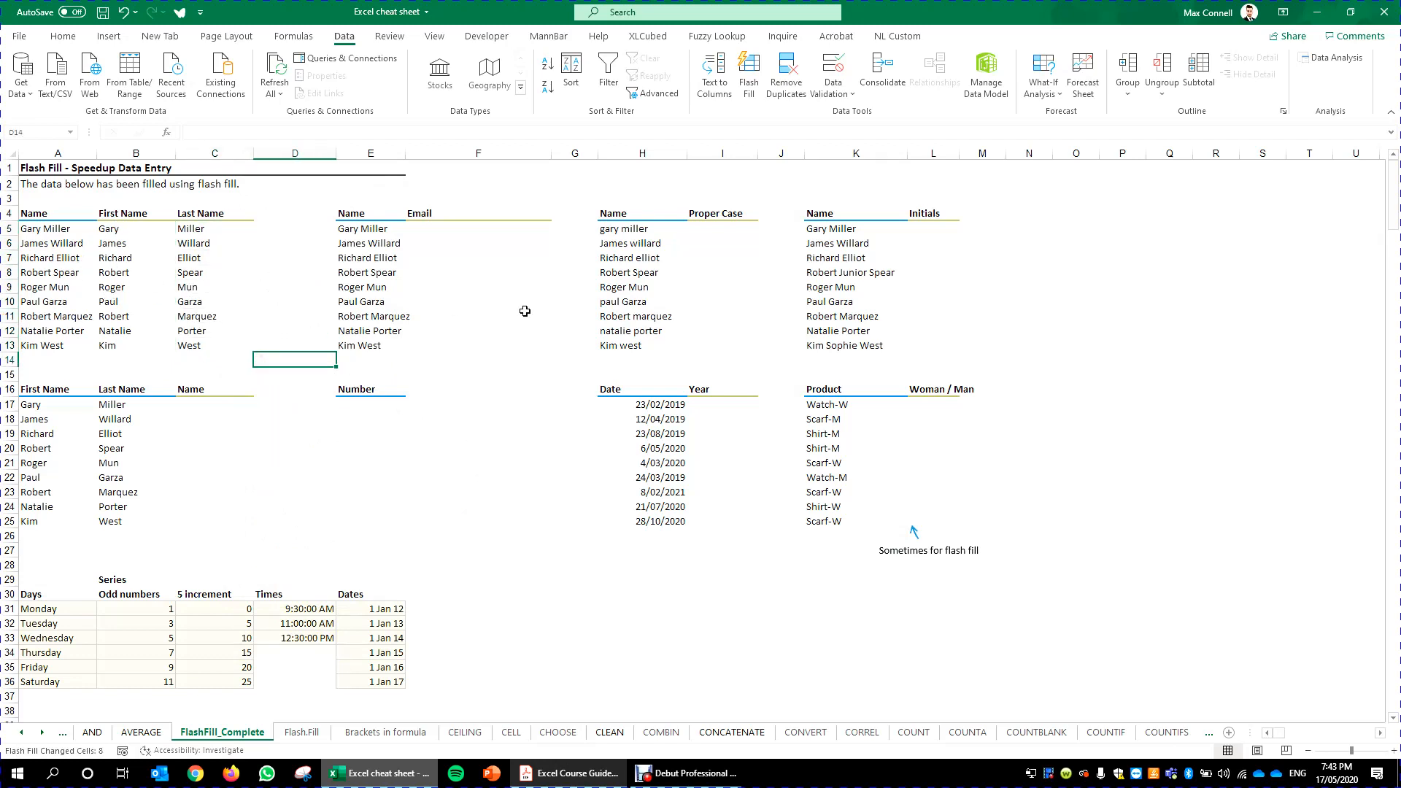
click(174, 245)
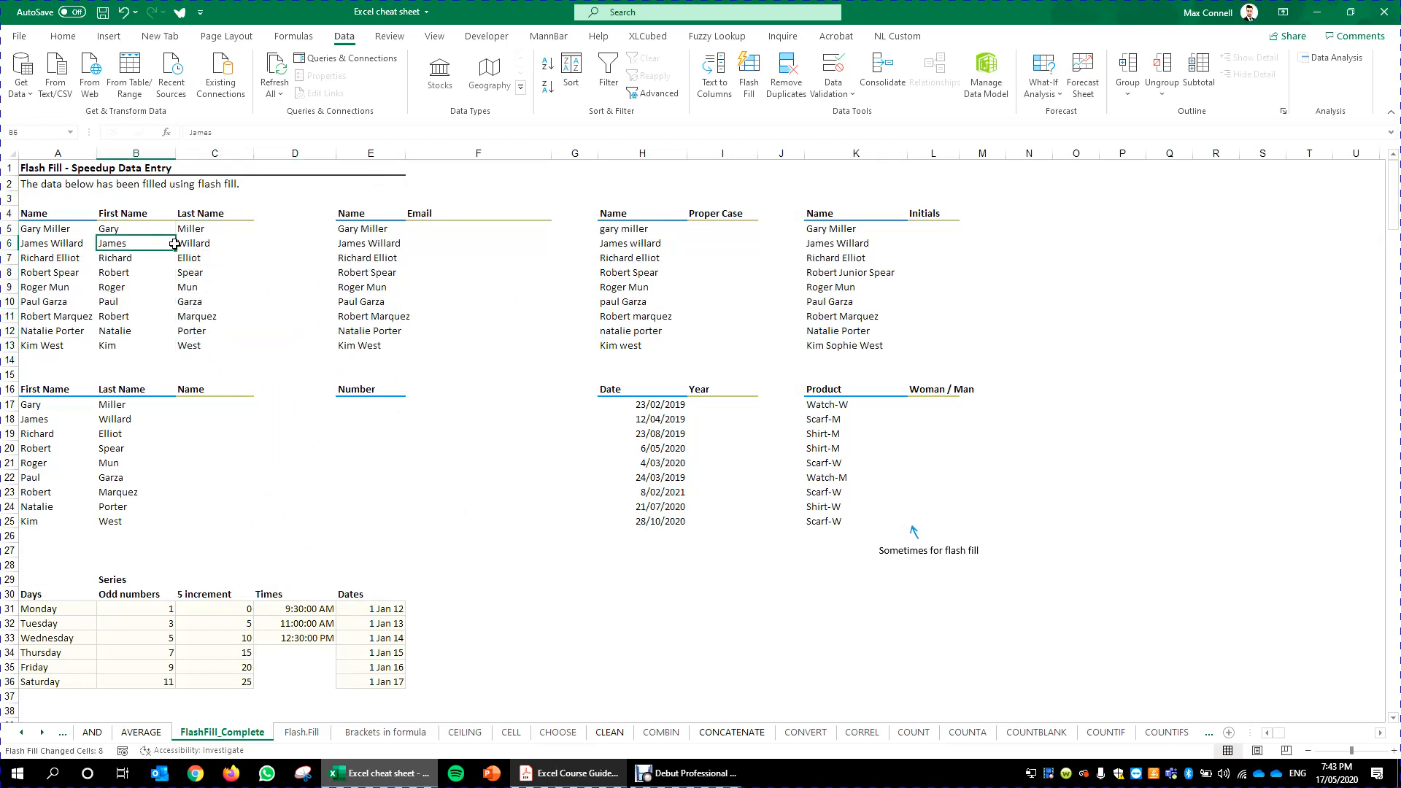
click(197, 281)
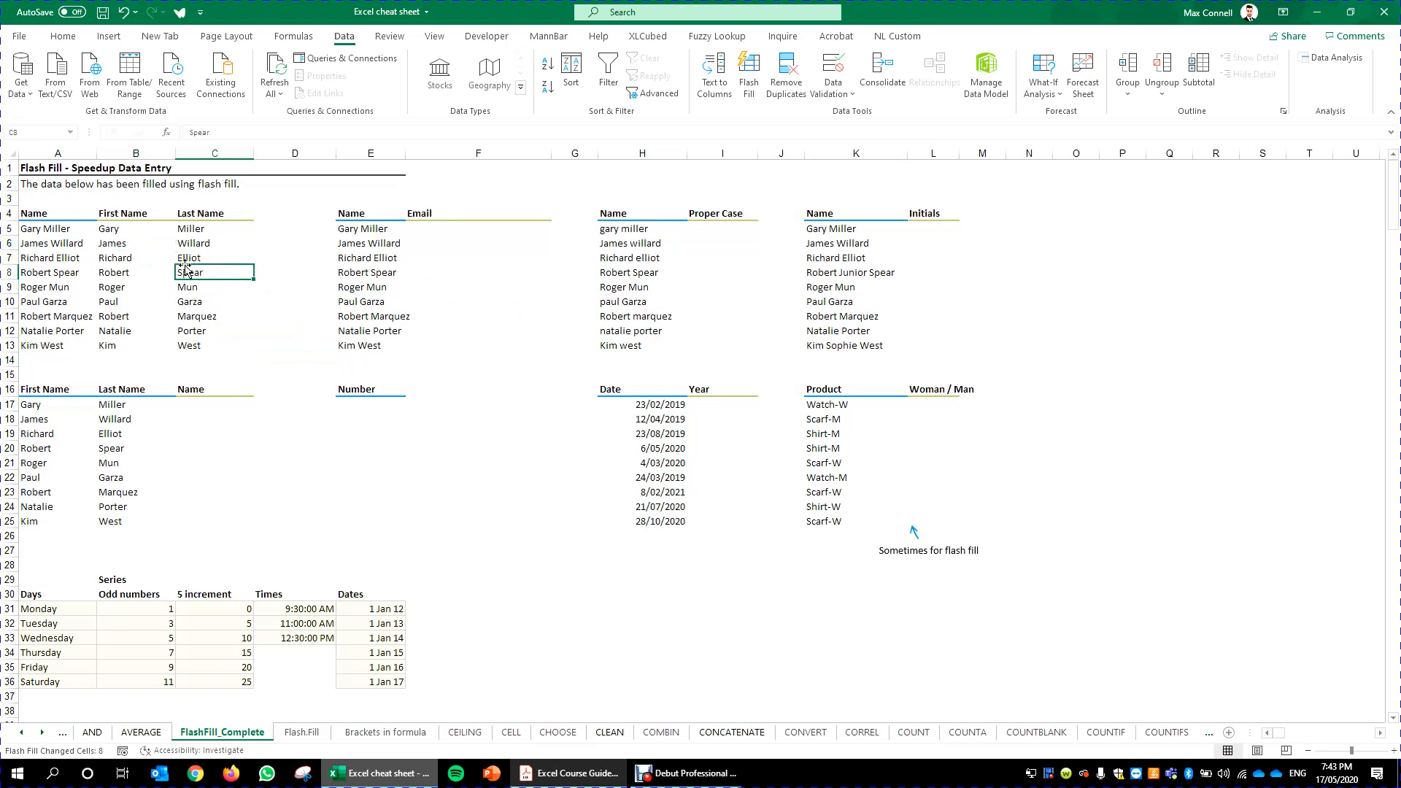
drag(116, 226, 238, 347)
click(52, 273)
click(252, 314)
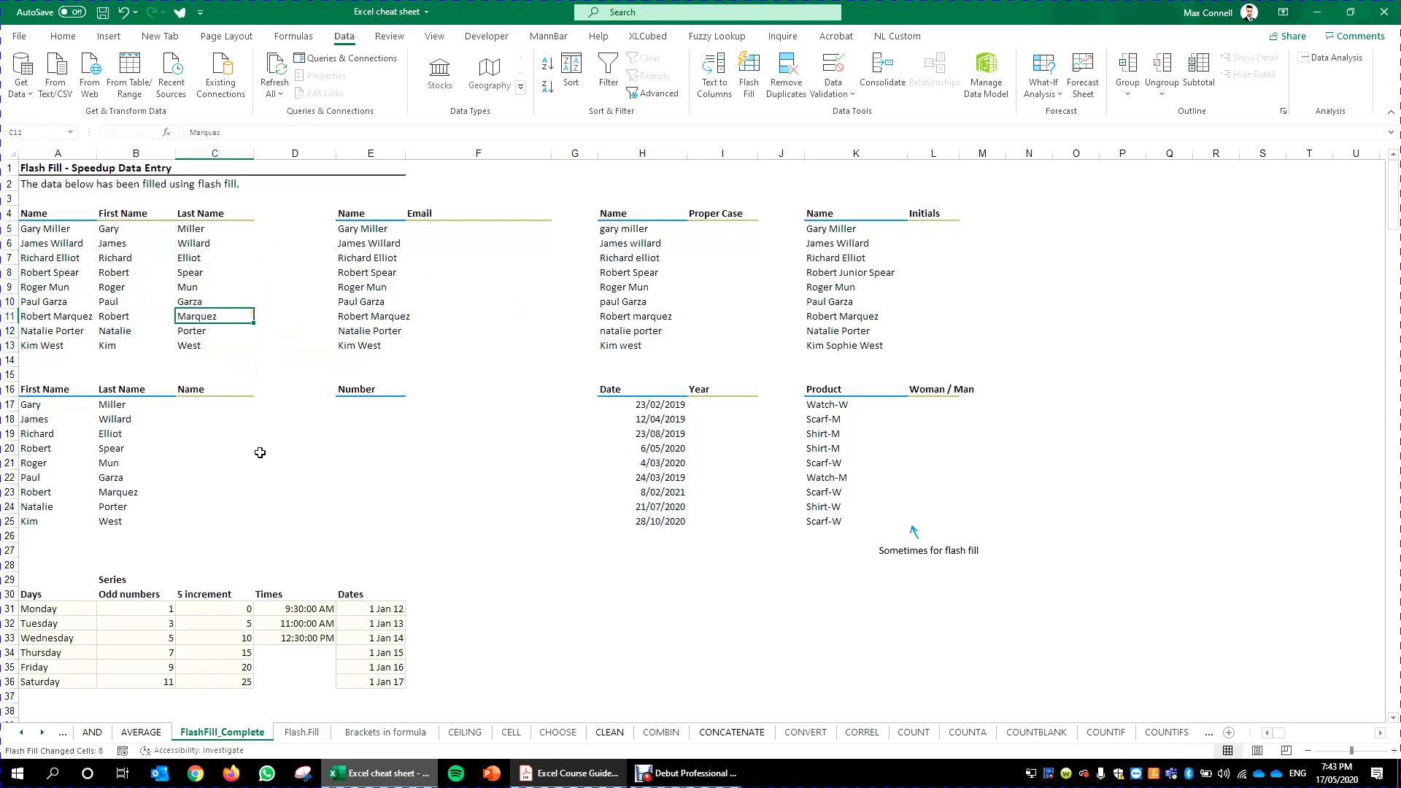
click(219, 463)
click(202, 409)
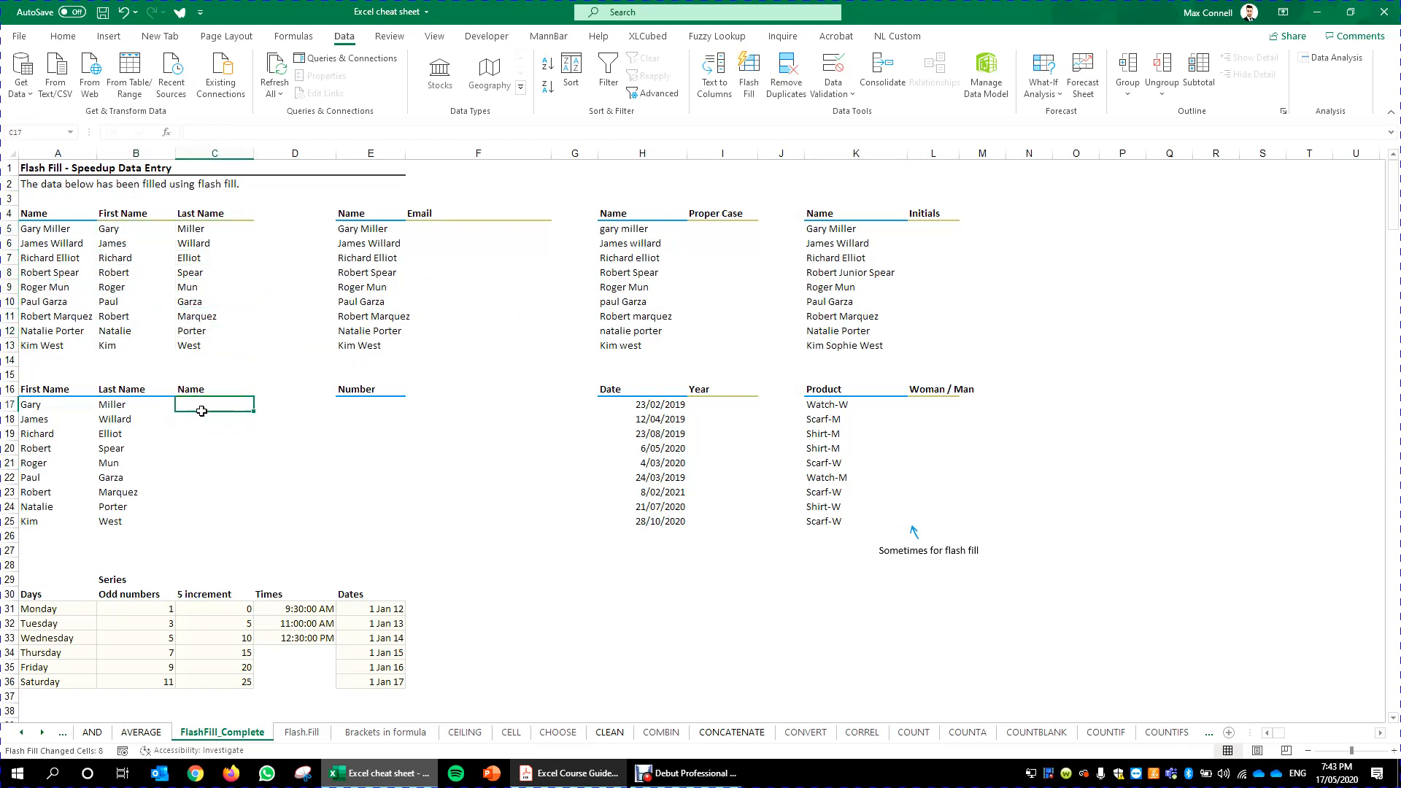
key(Right)
key(Left)
key(Right)
key(Left)
text(=)
key(Left)
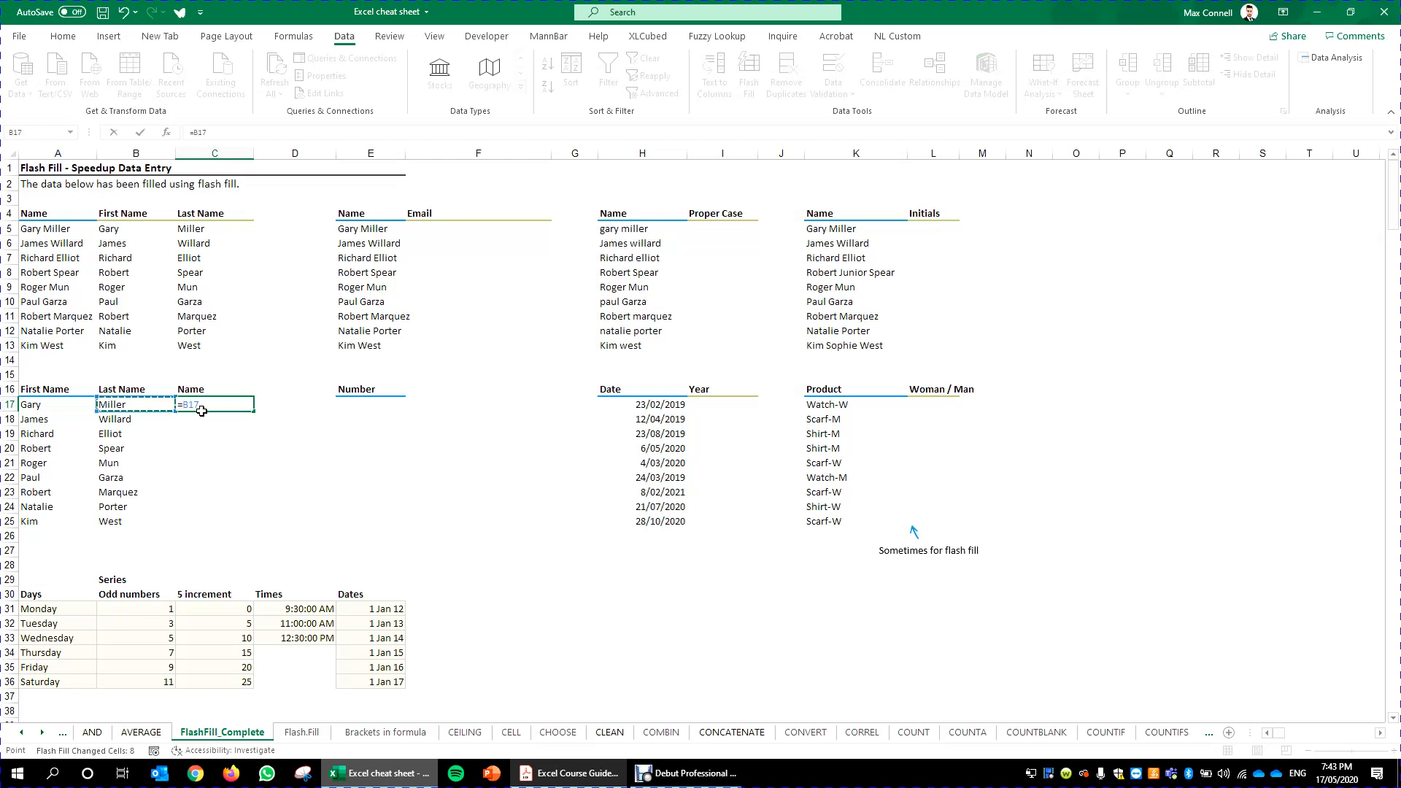
key(Left)
key(Right)
key(Left)
text(7" "&B17)
key(Return)
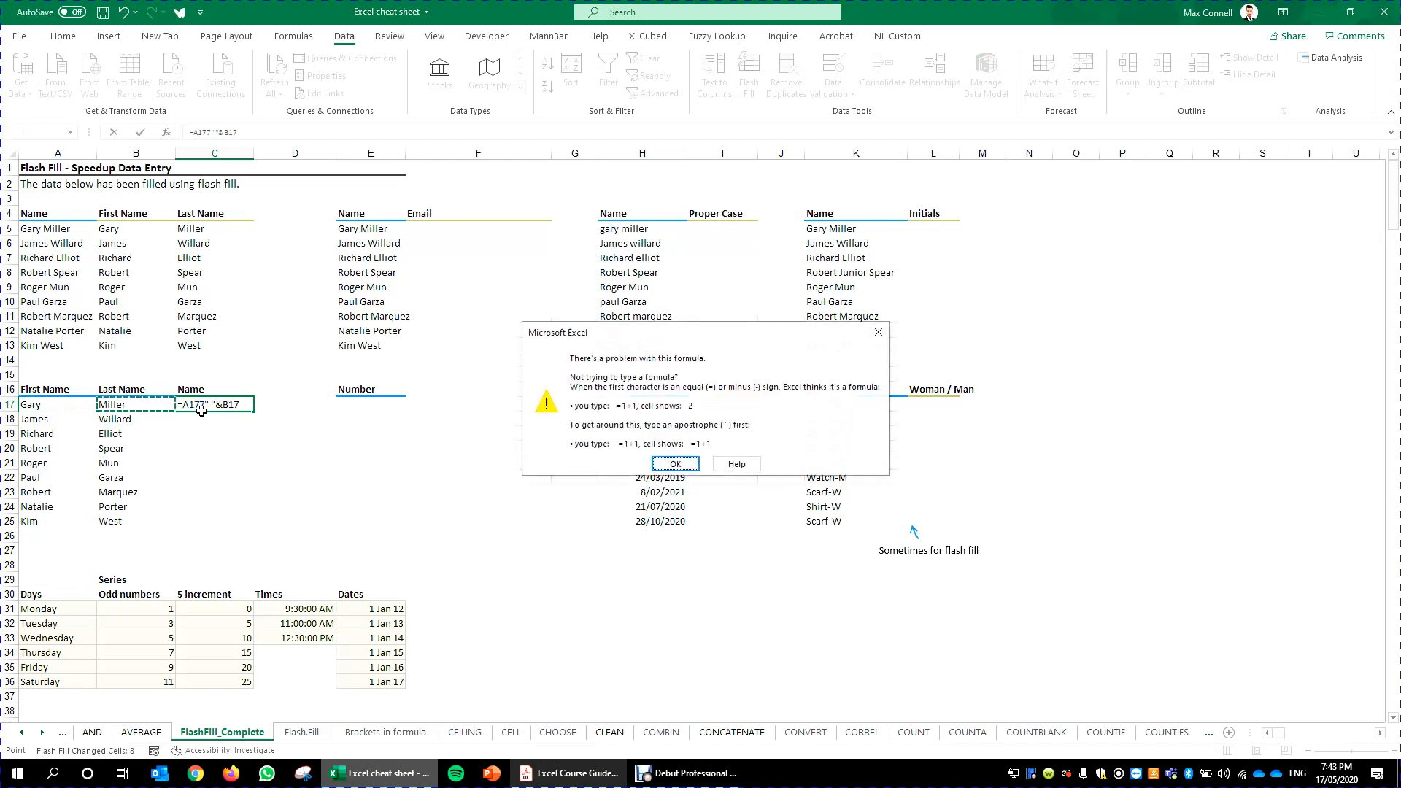
key(Return)
click(205, 404)
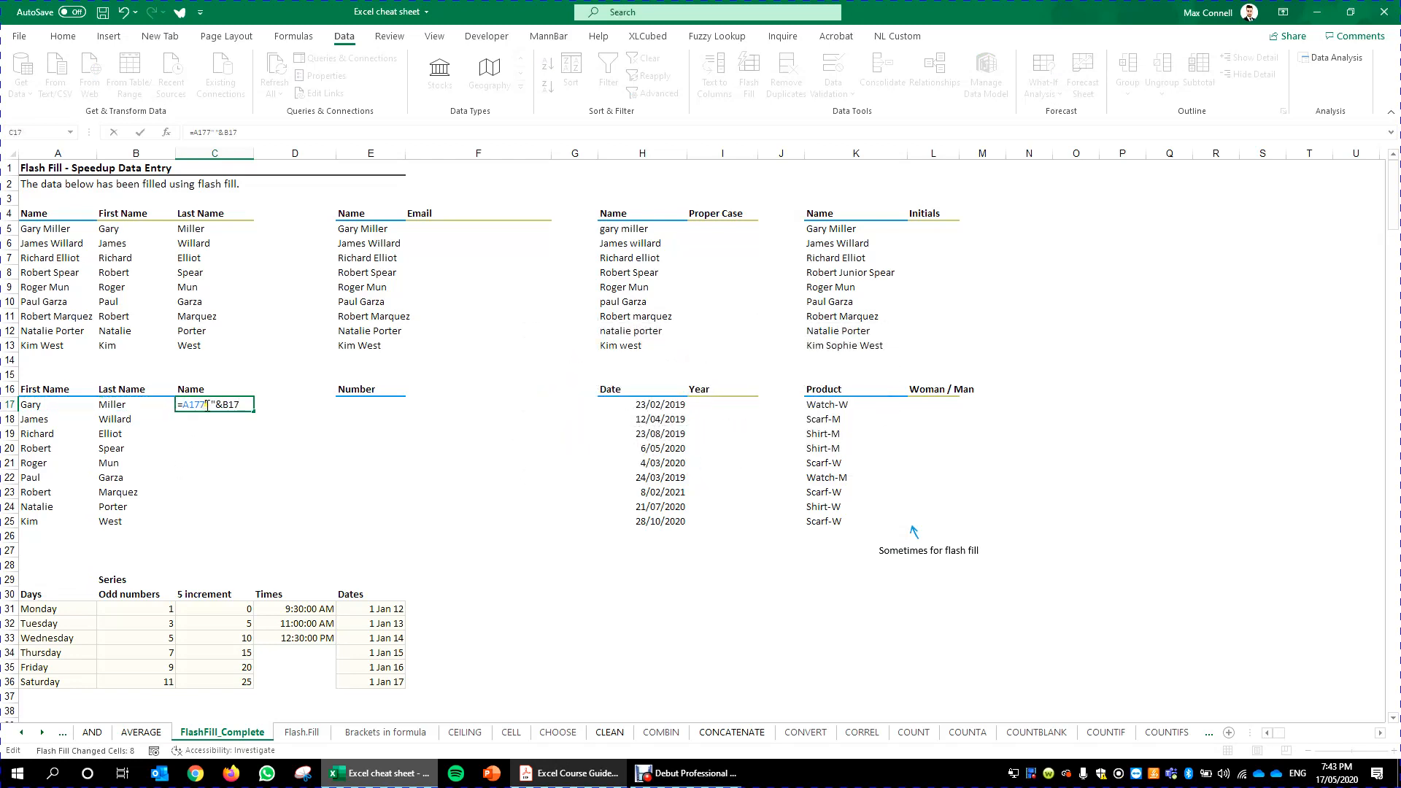
key(Return)
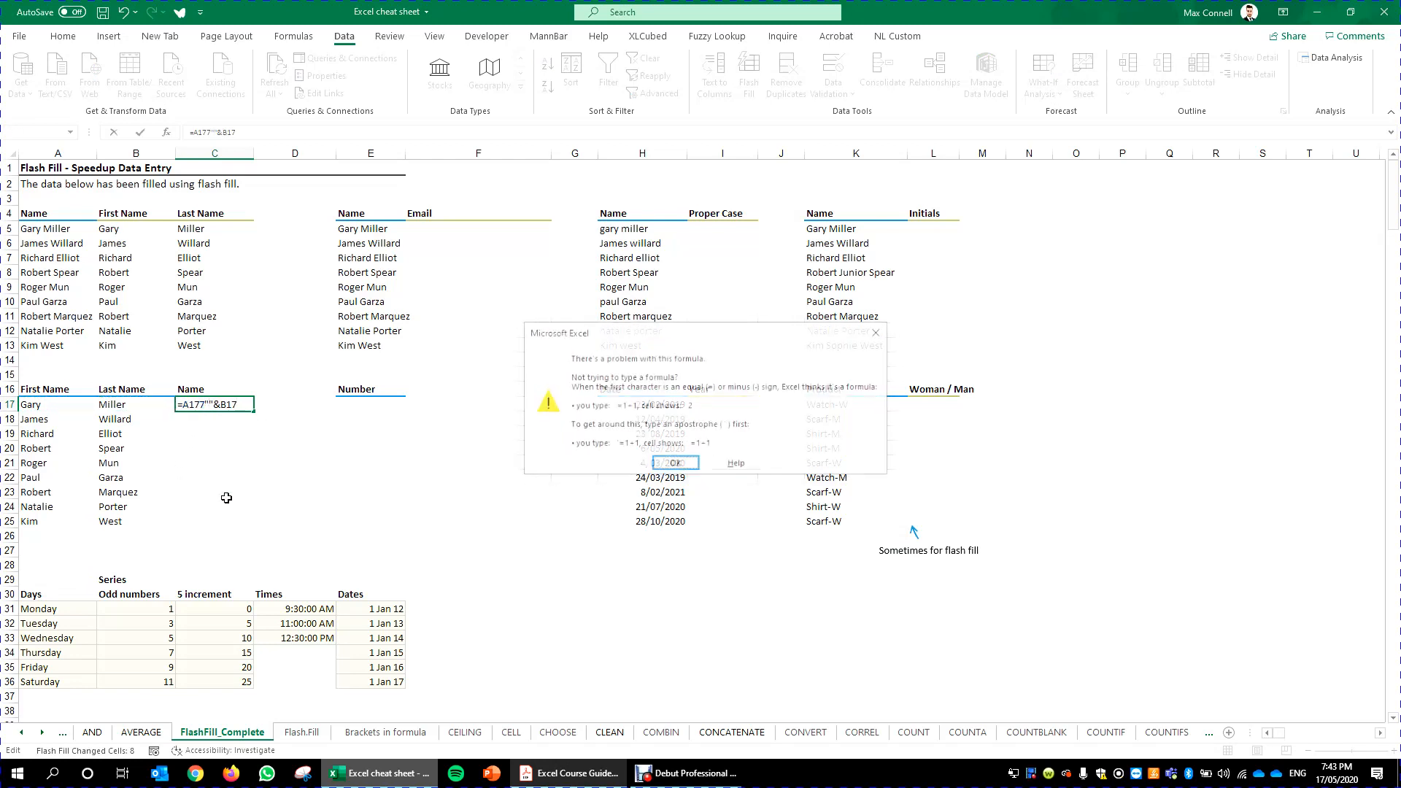
key(Return)
click(210, 400)
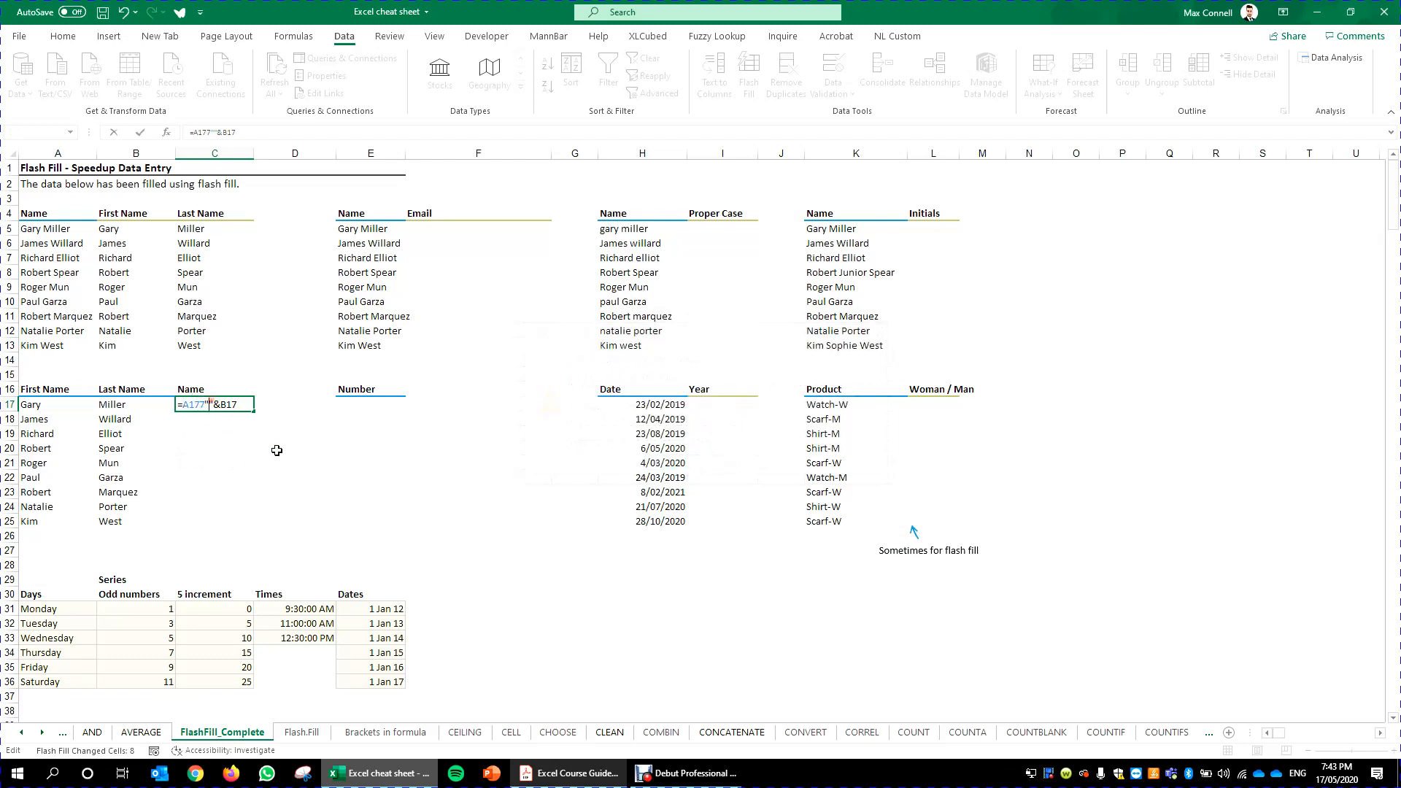
key(BackSpace)
key(BackSpace)
key(Return)
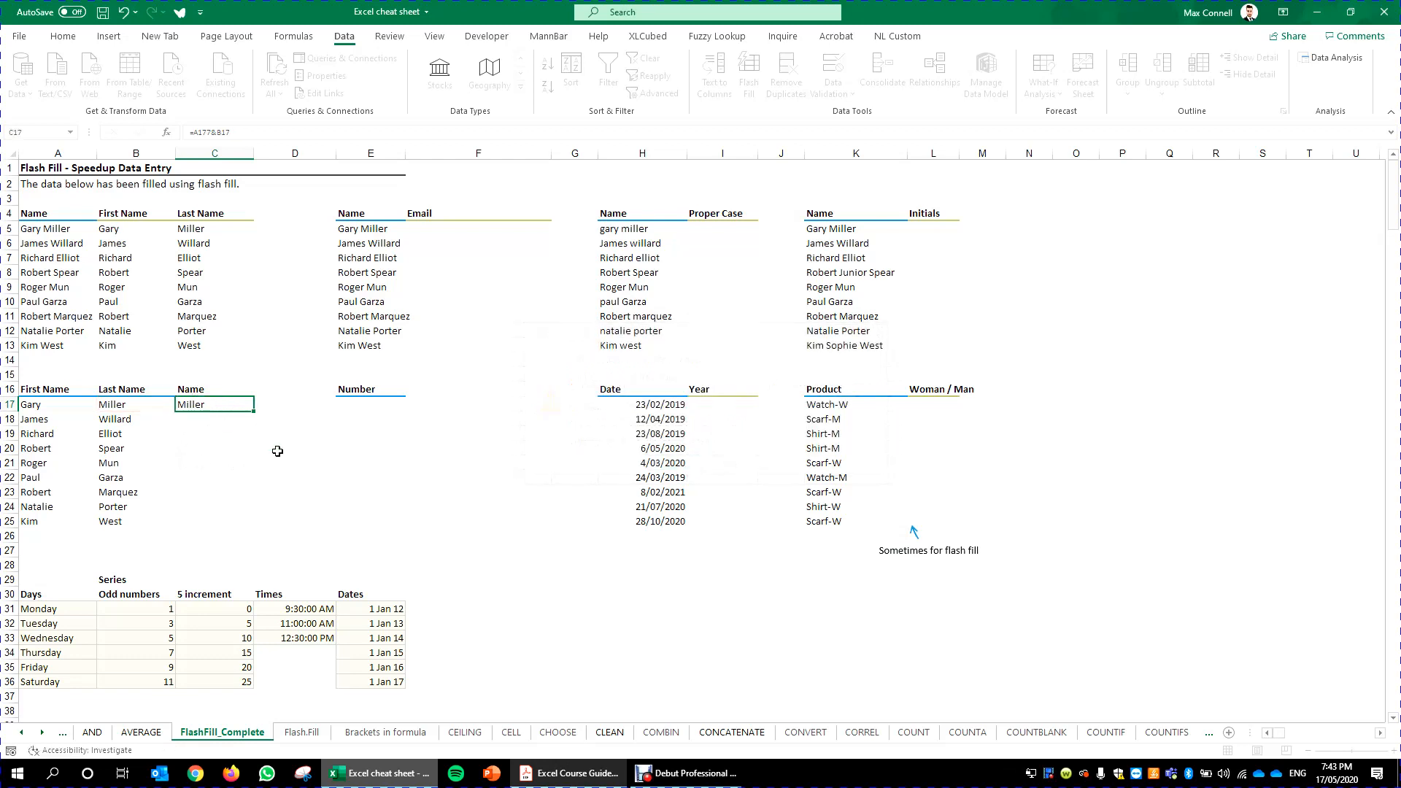
click(215, 129)
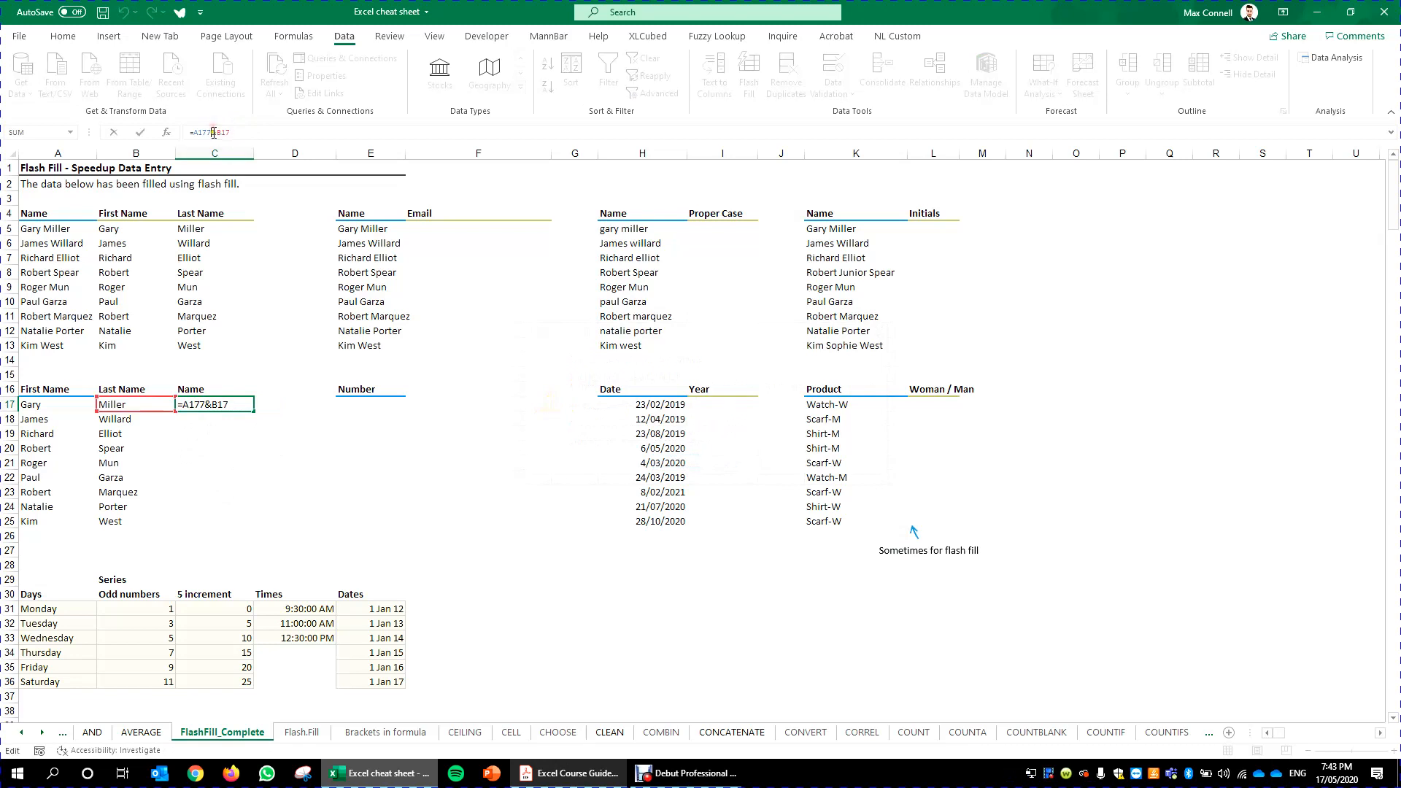
text(" "&)
key(ctrl+Return)
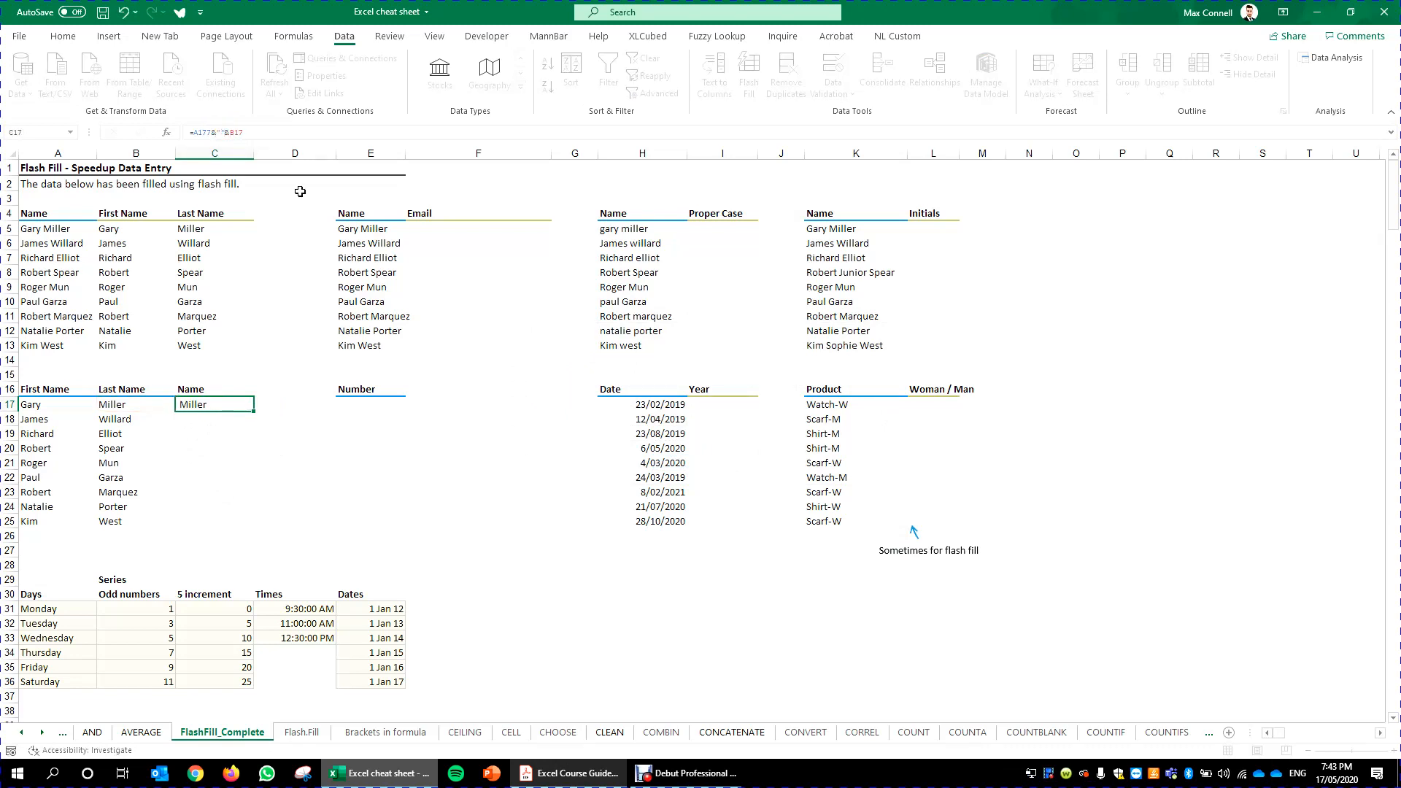
click(211, 128)
click(295, 492)
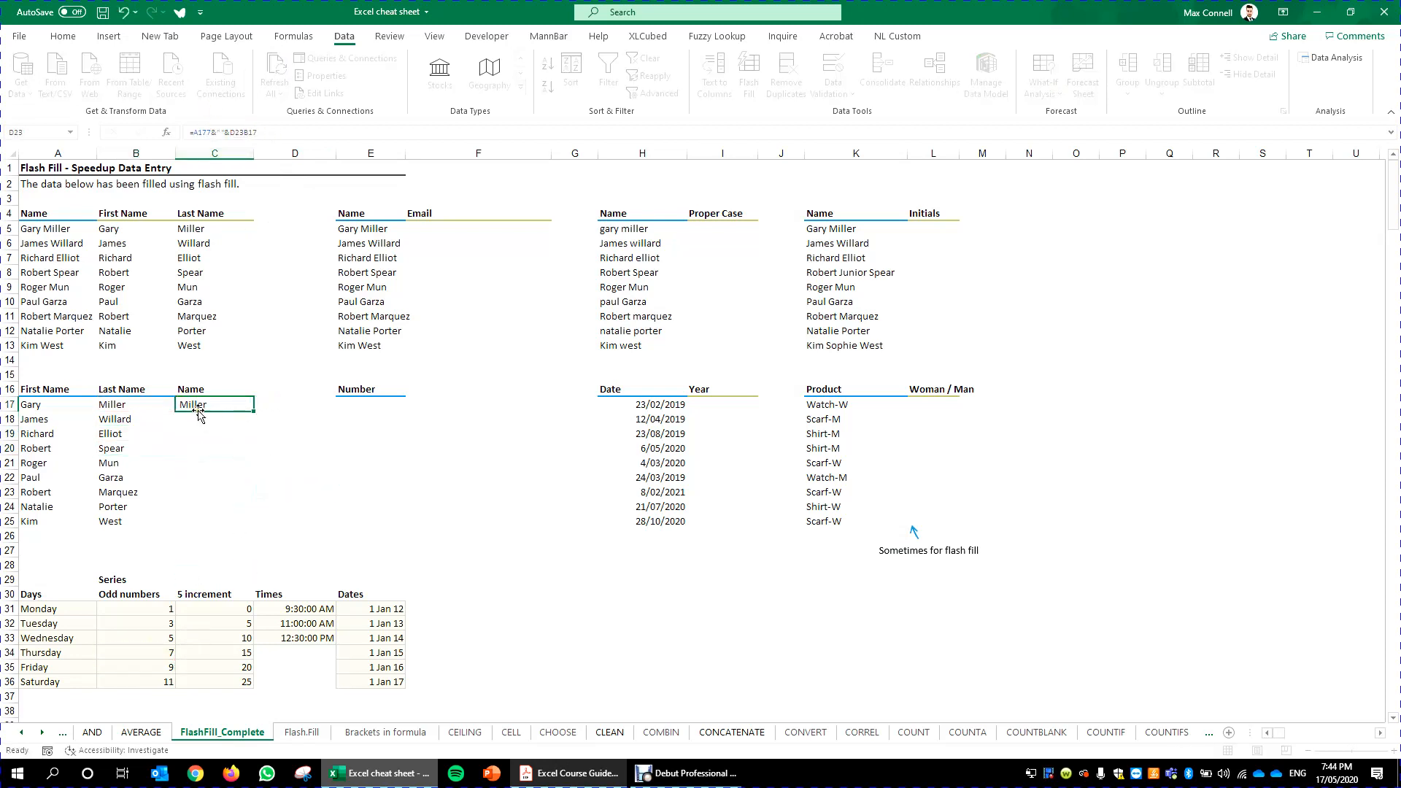
key(Escape)
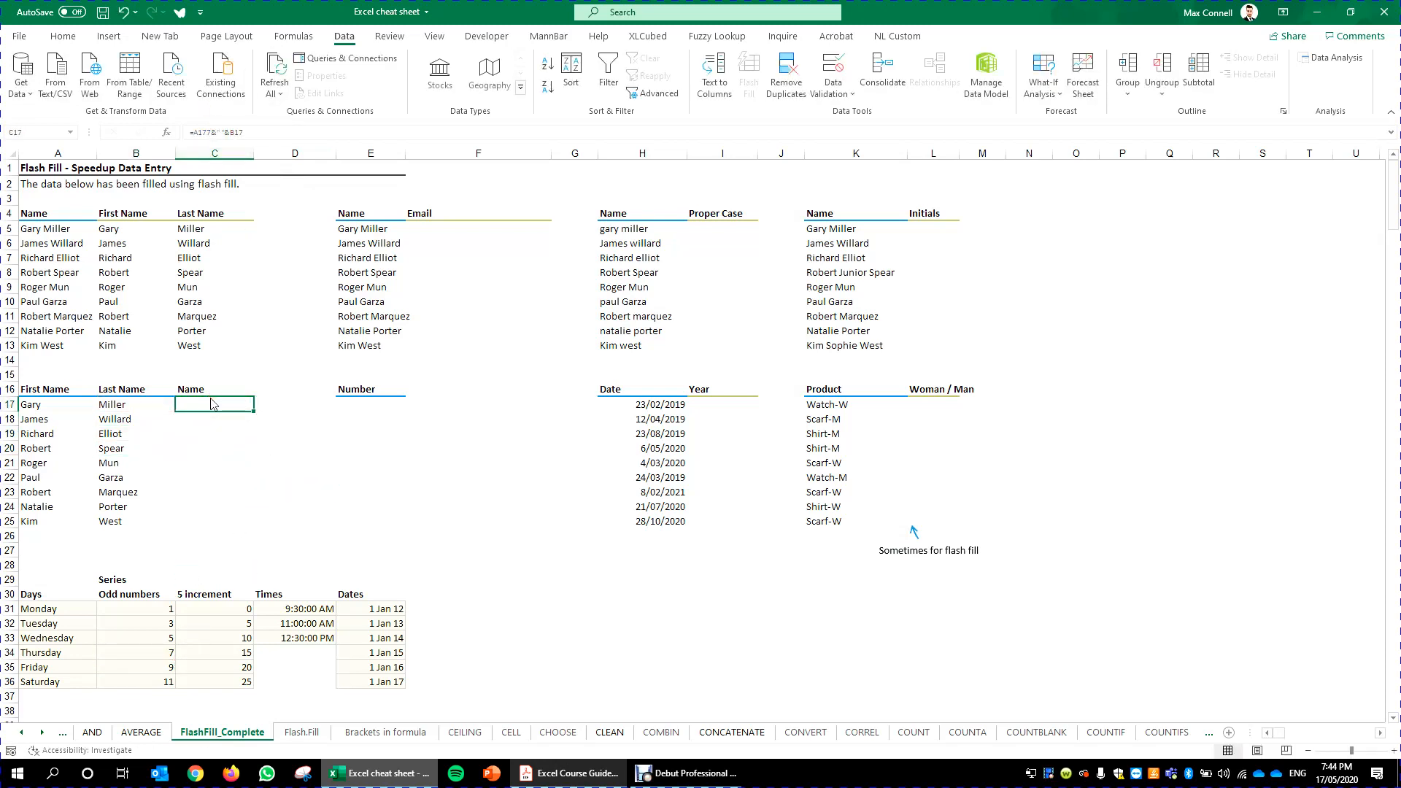
click(197, 400)
key(Delete)
key(ctrl+Return)
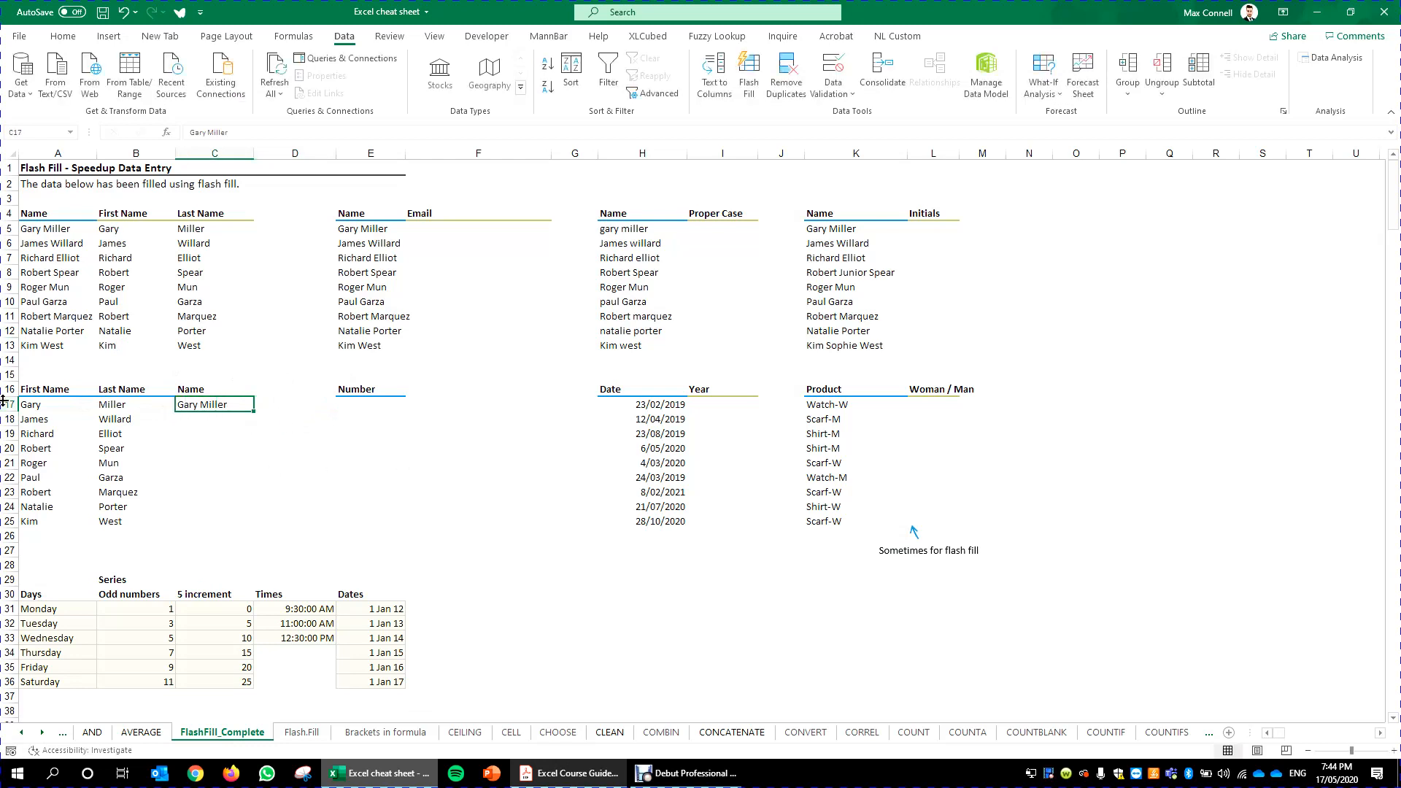
click(63, 406)
click(370, 463)
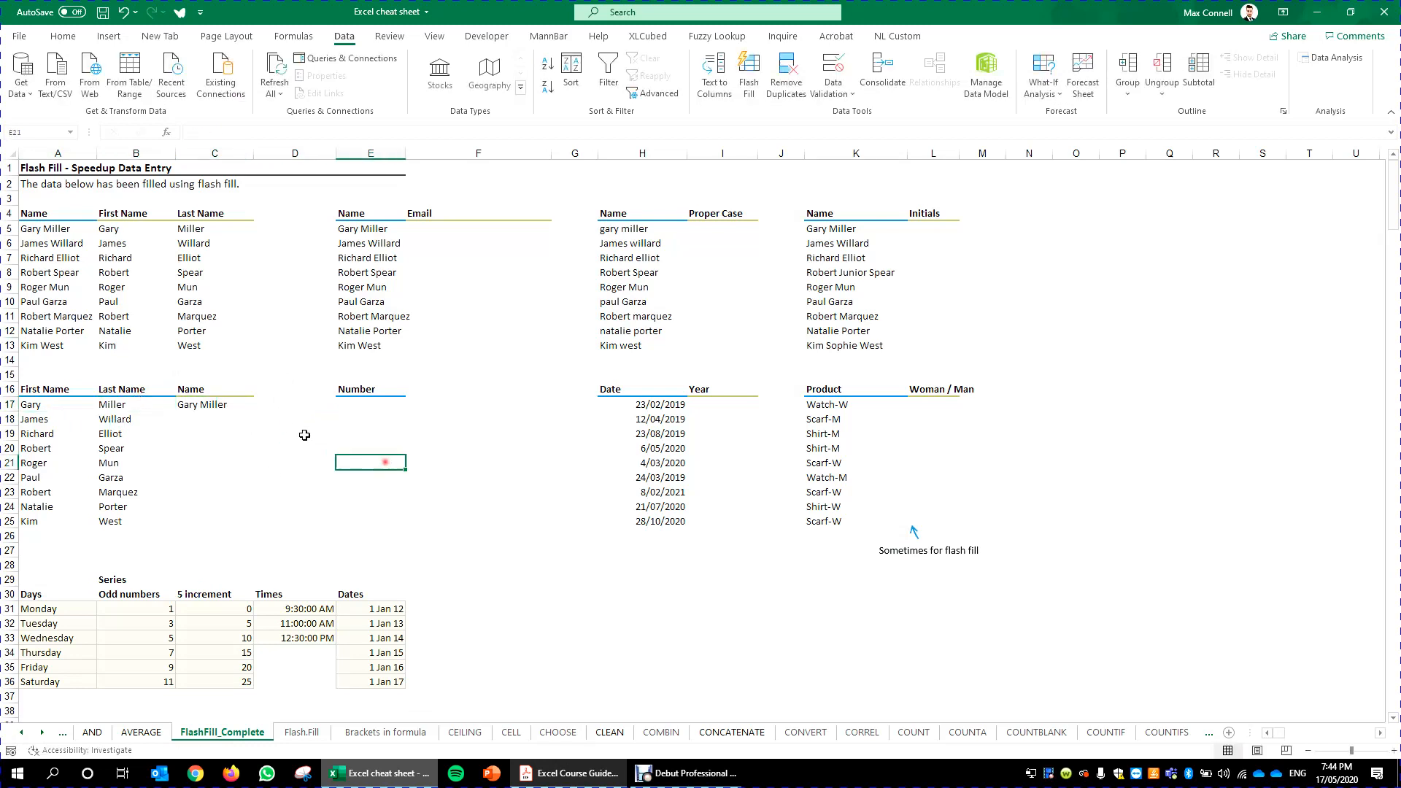
click(245, 410)
drag(250, 412, 251, 538)
click(294, 499)
click(371, 506)
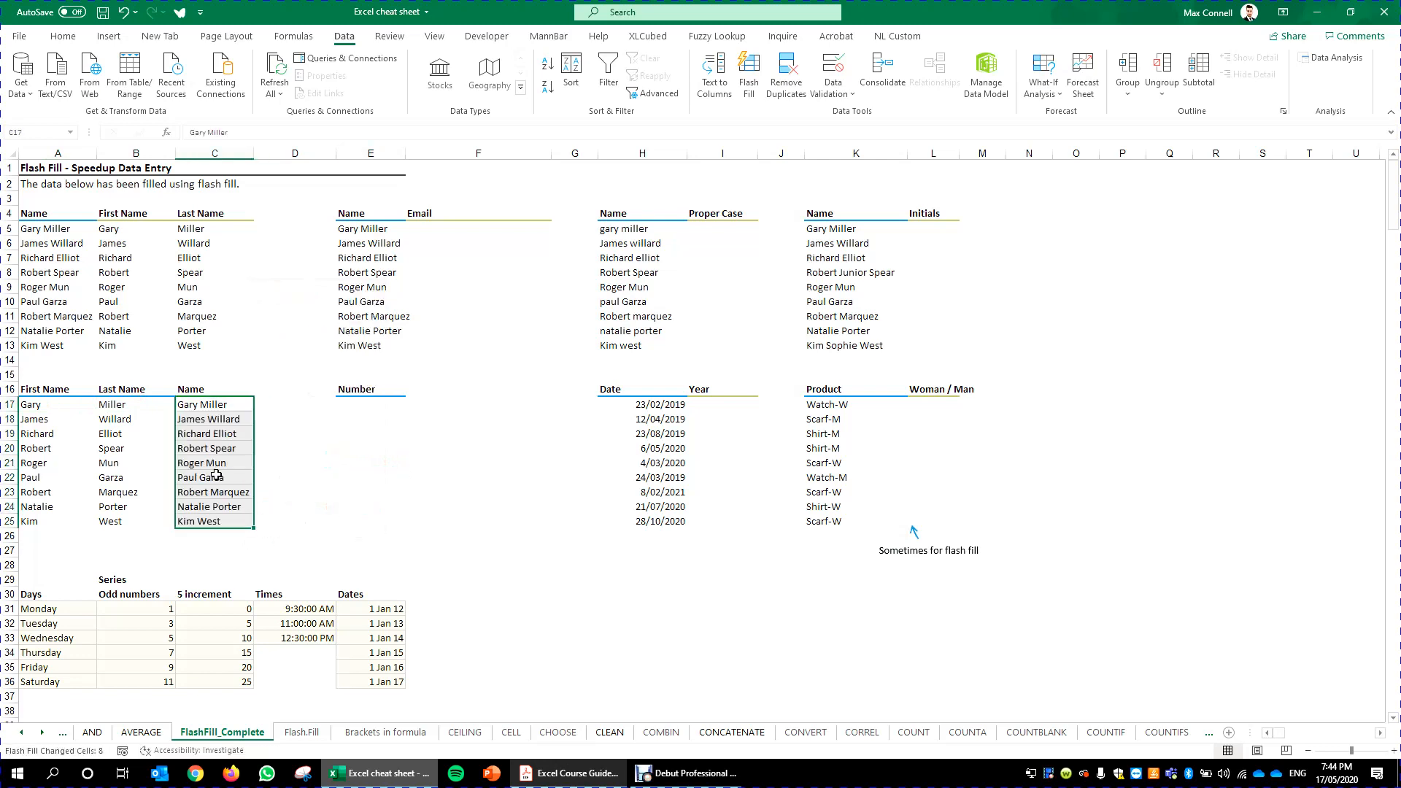
click(368, 389)
click(541, 300)
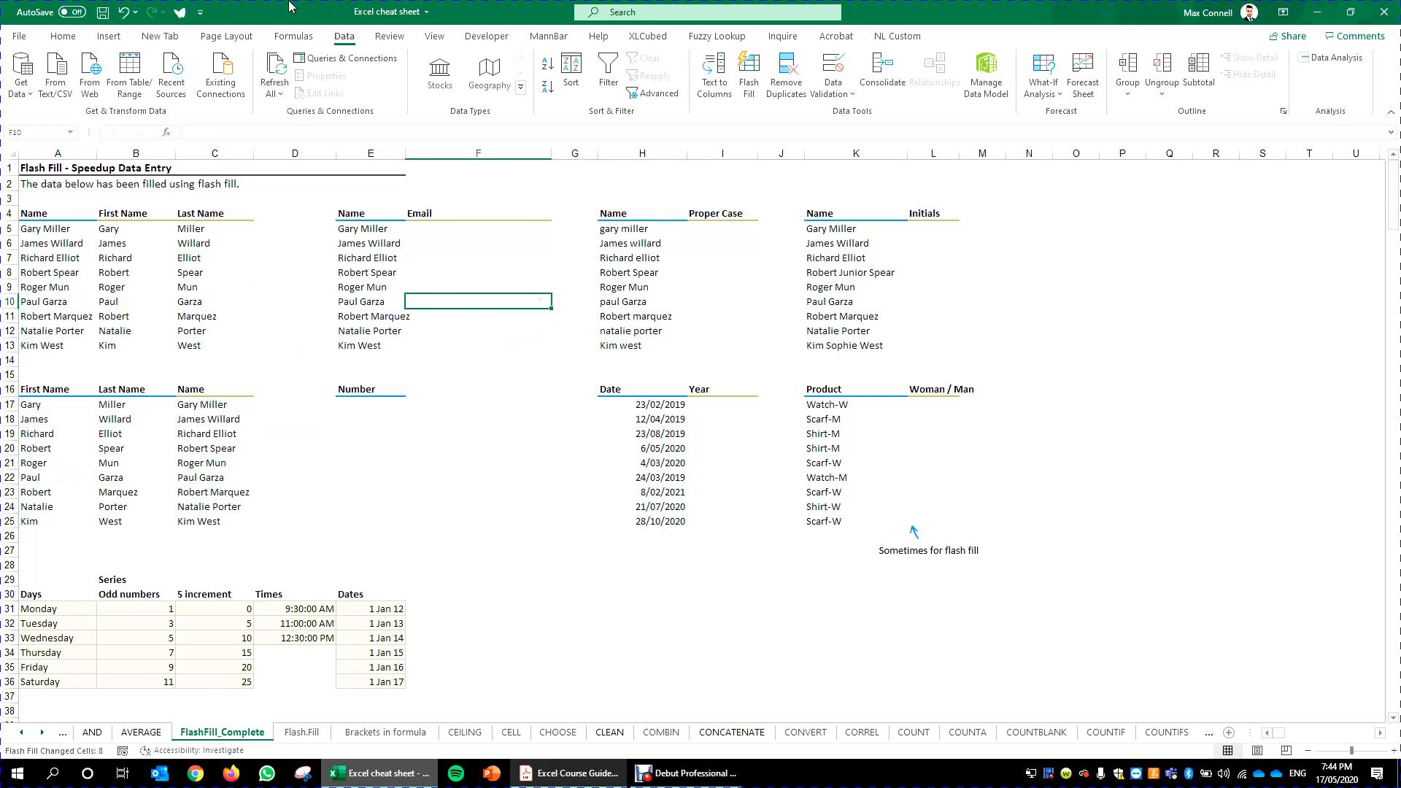
click(482, 230)
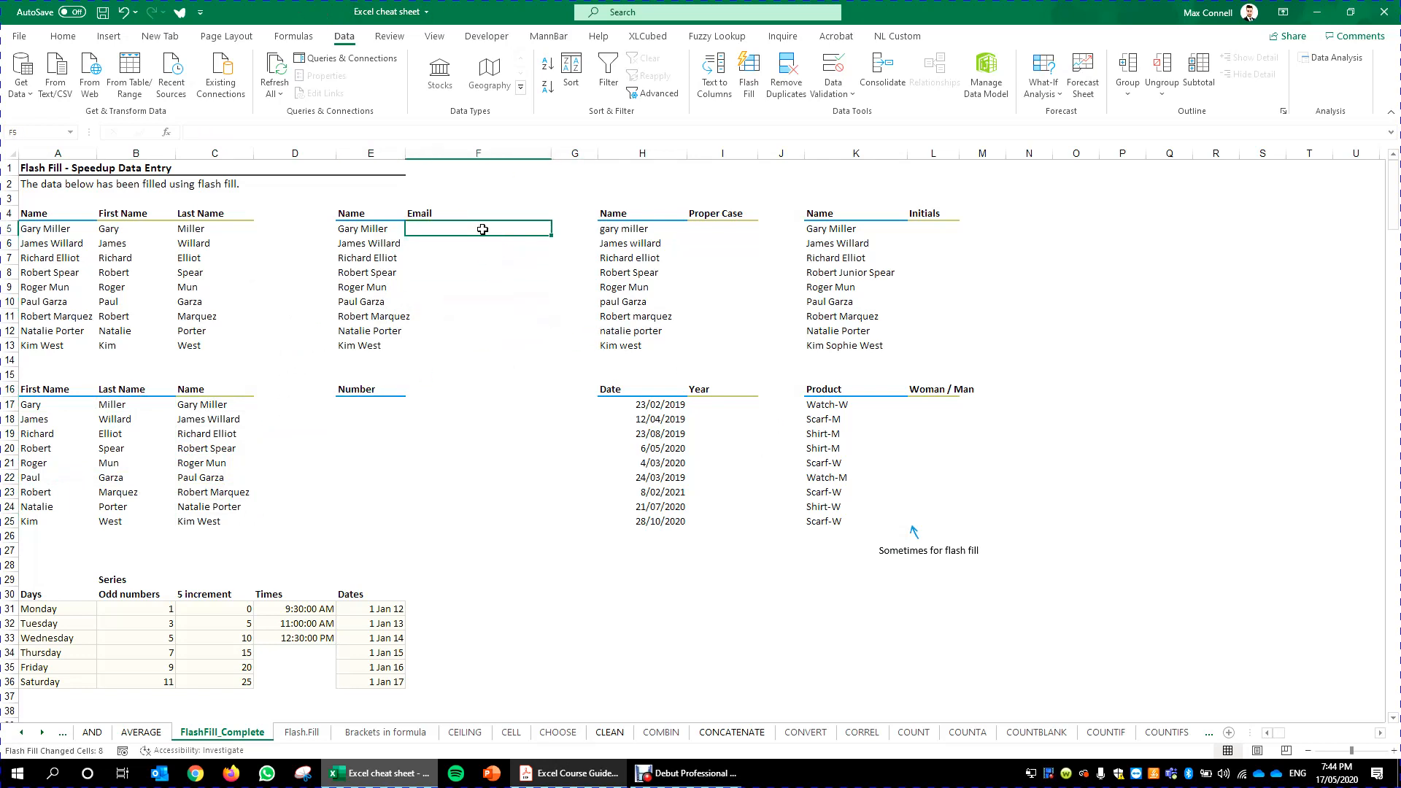
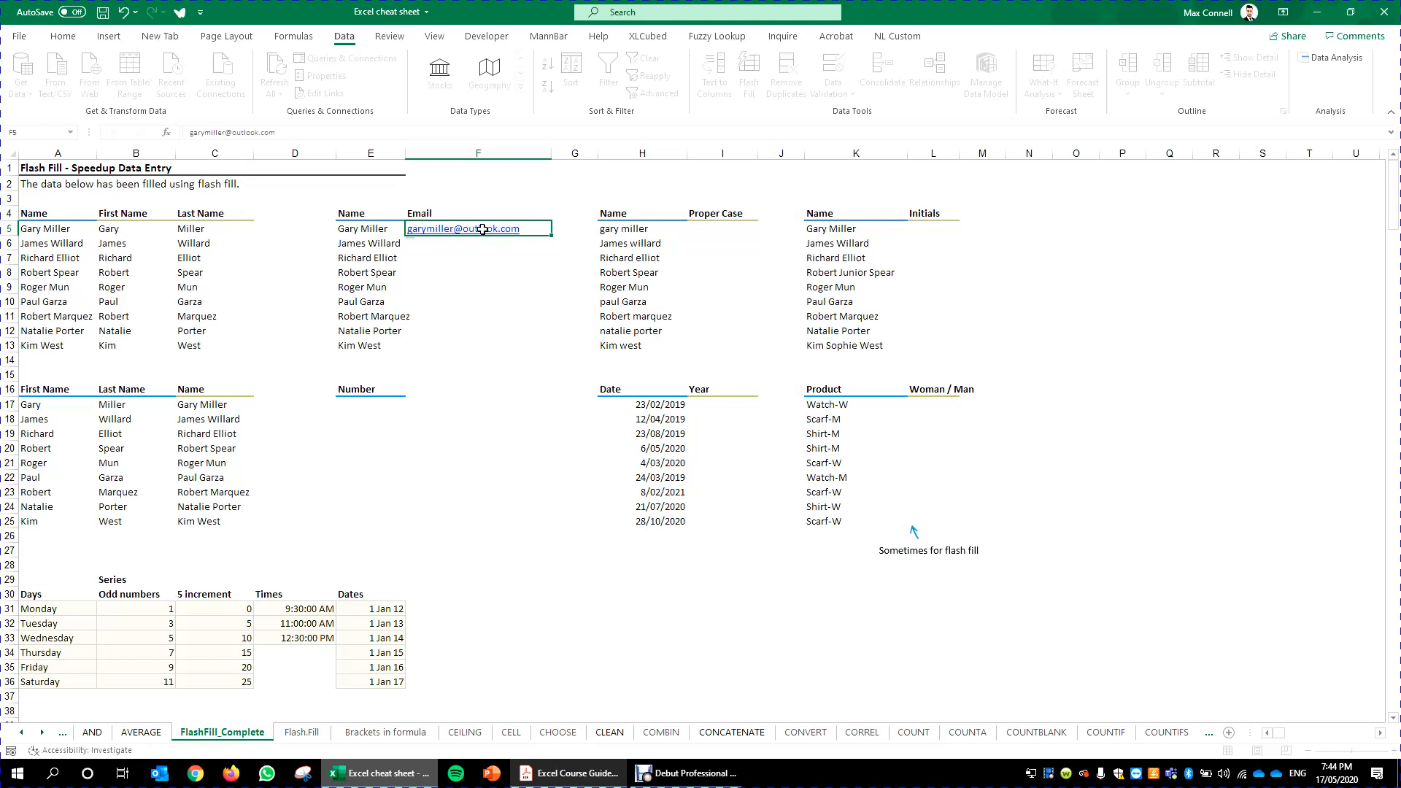
click(504, 301)
click(532, 235)
drag(550, 235, 551, 350)
click(577, 365)
click(631, 568)
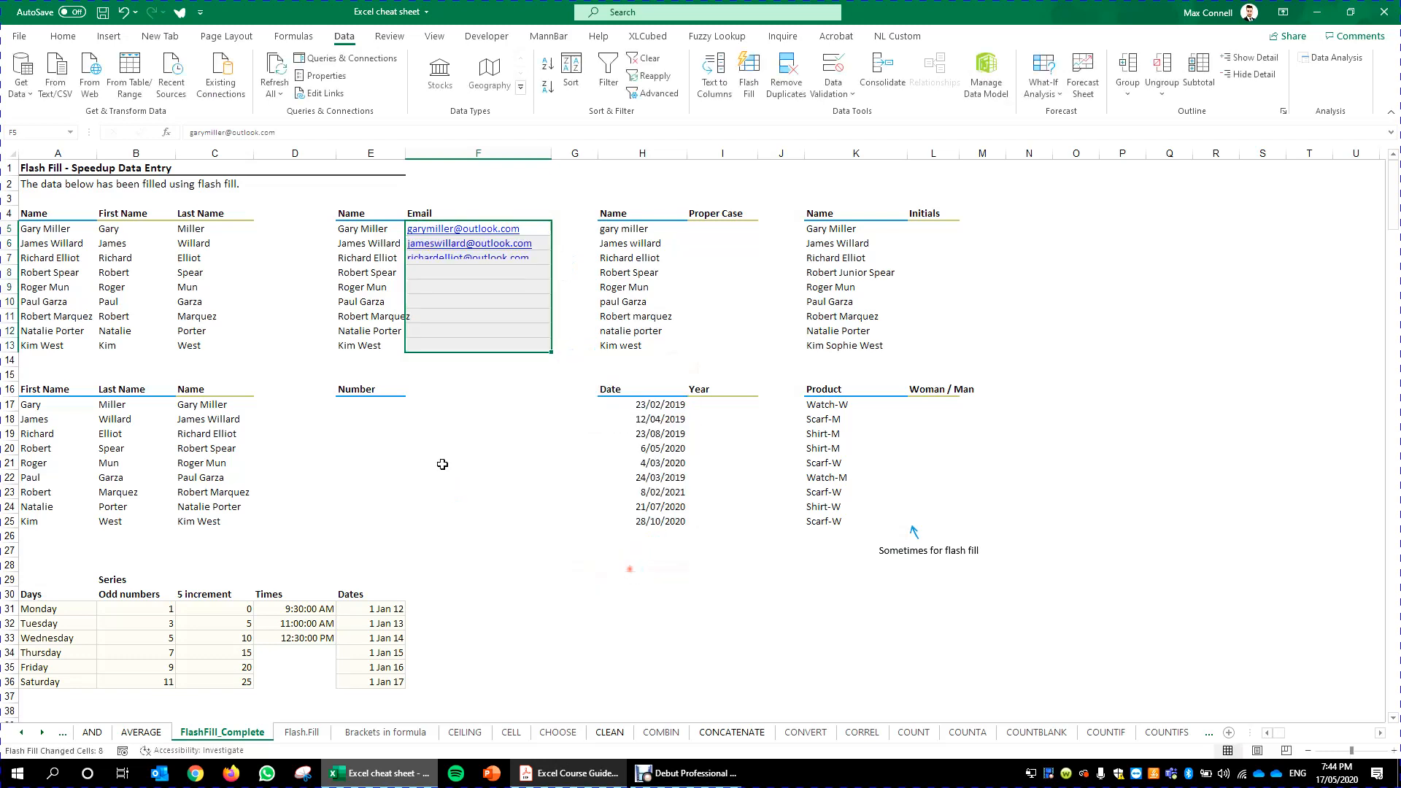
click(541, 447)
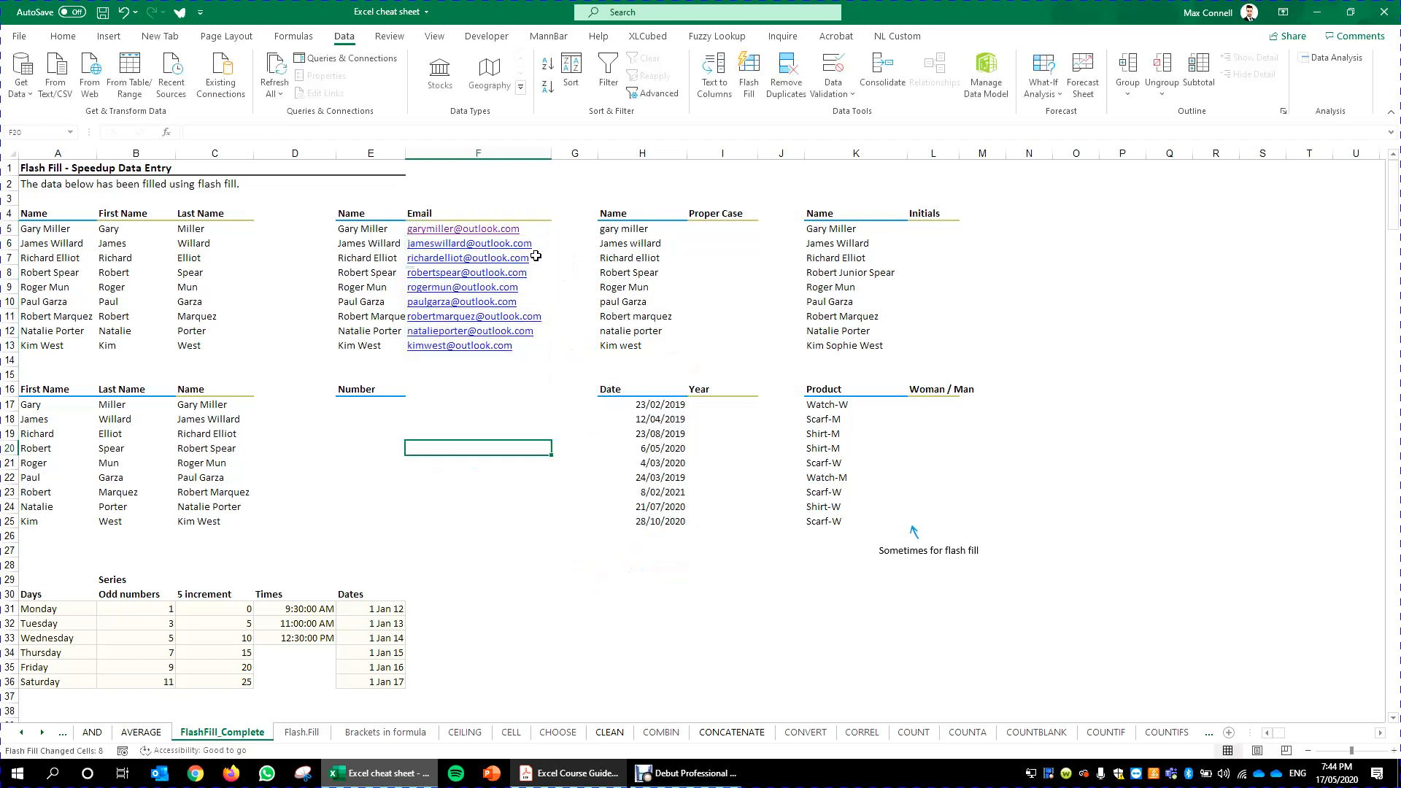
click(497, 506)
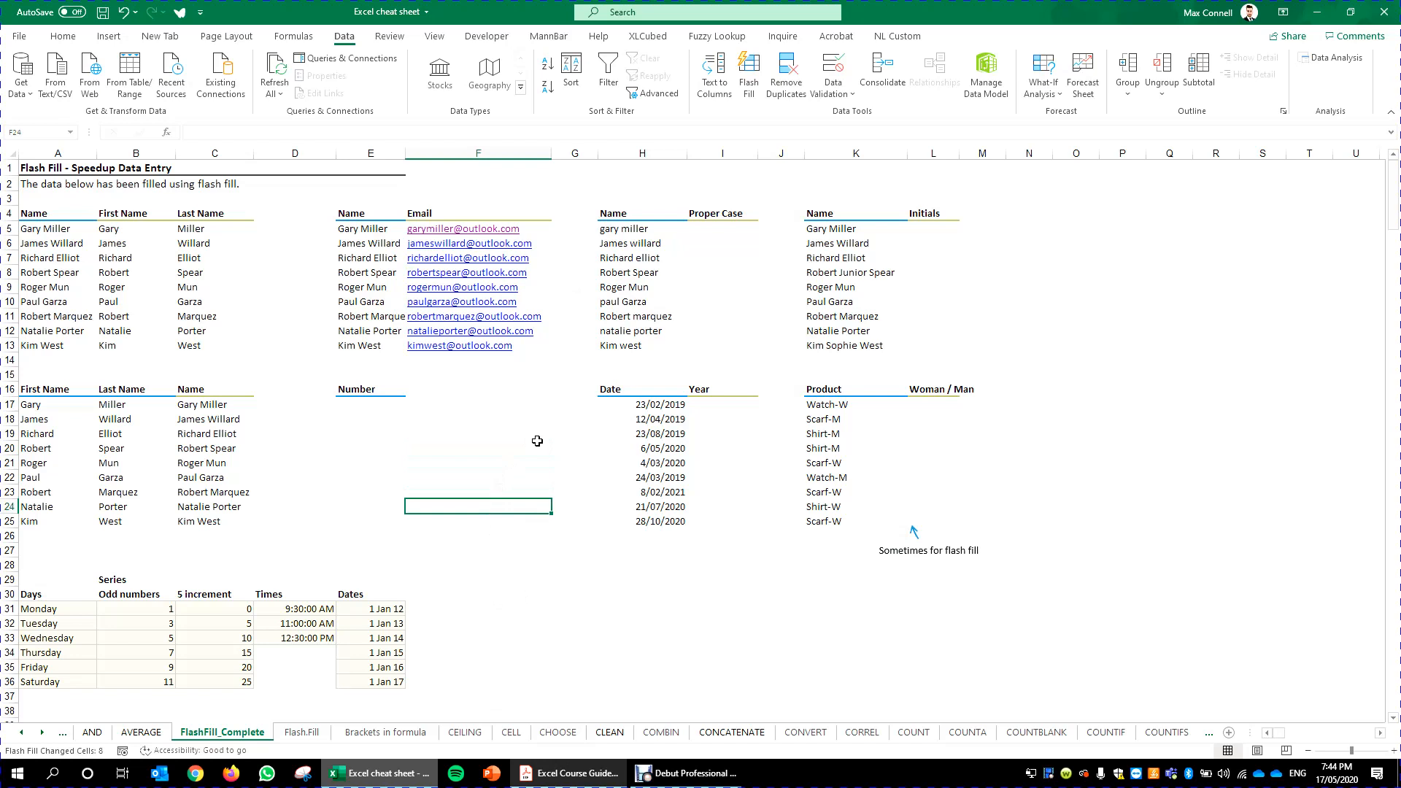
click(719, 214)
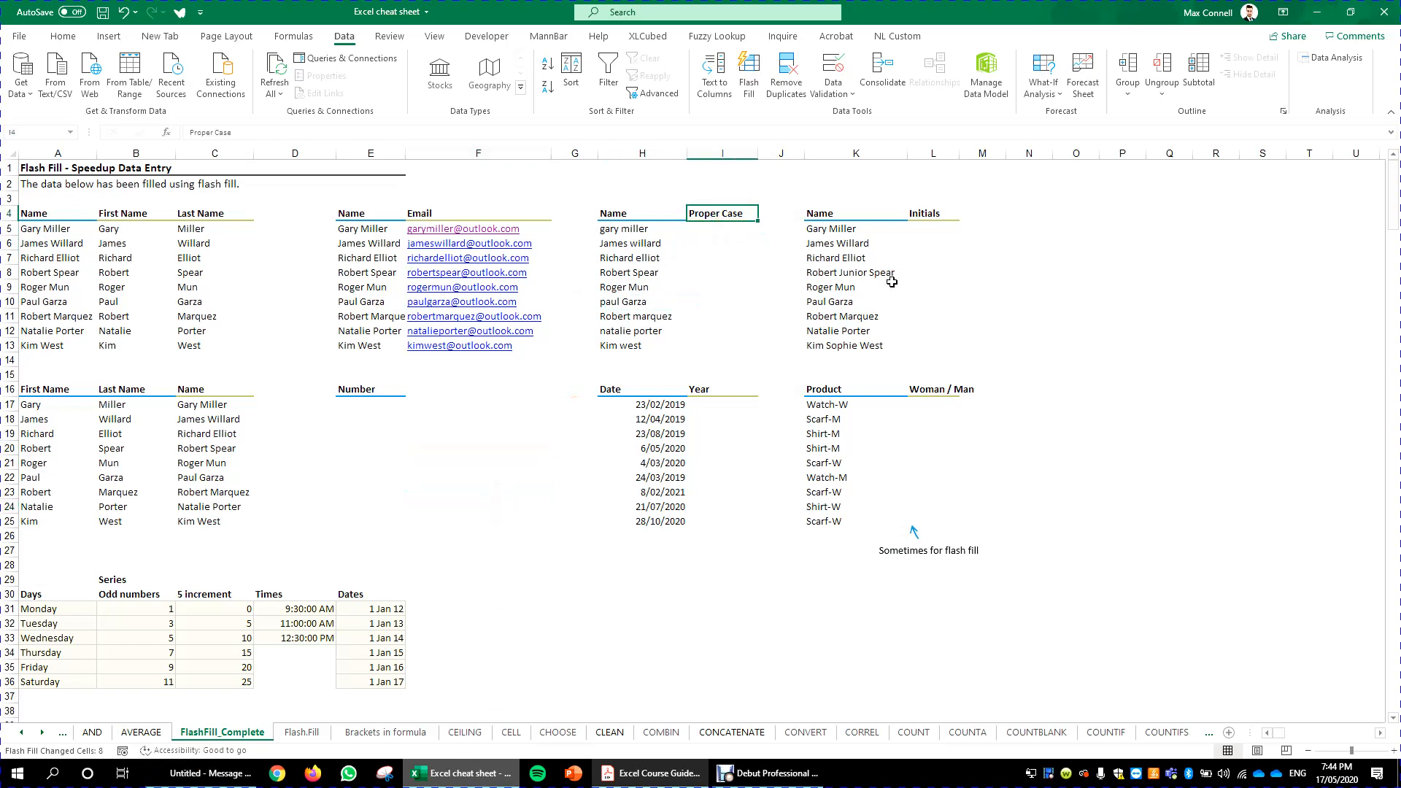
key(Down)
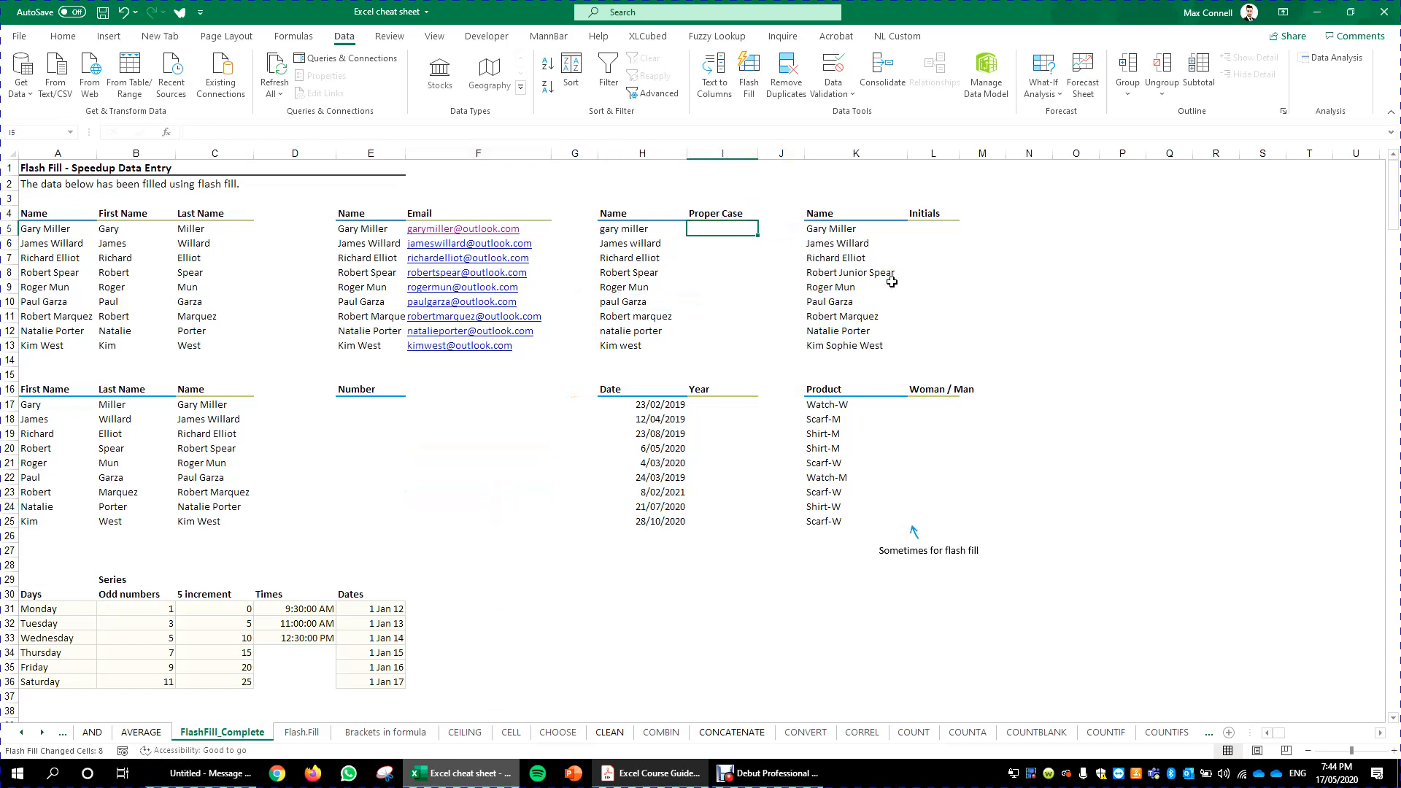
key(Right)
key(Left)
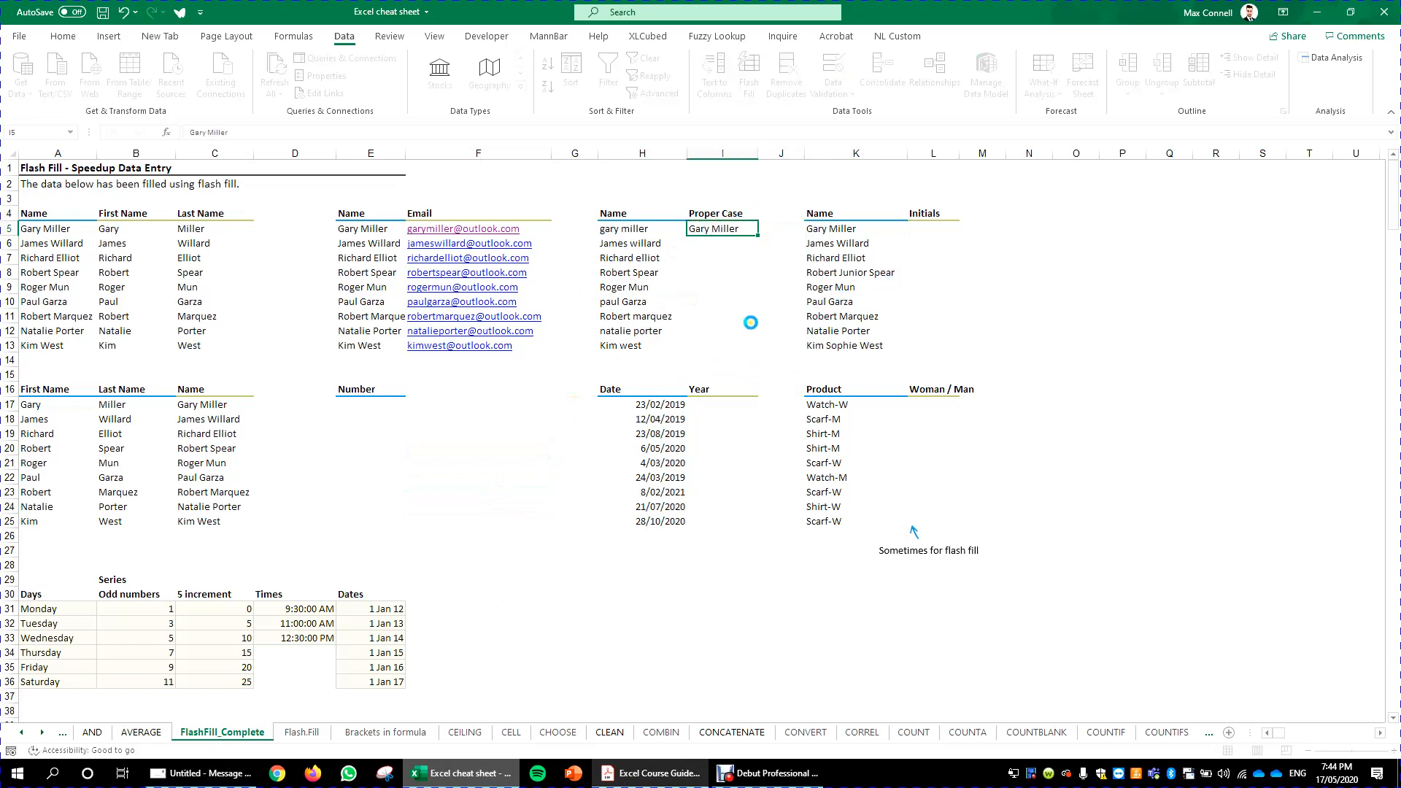
click(777, 316)
click(750, 232)
drag(756, 235, 736, 357)
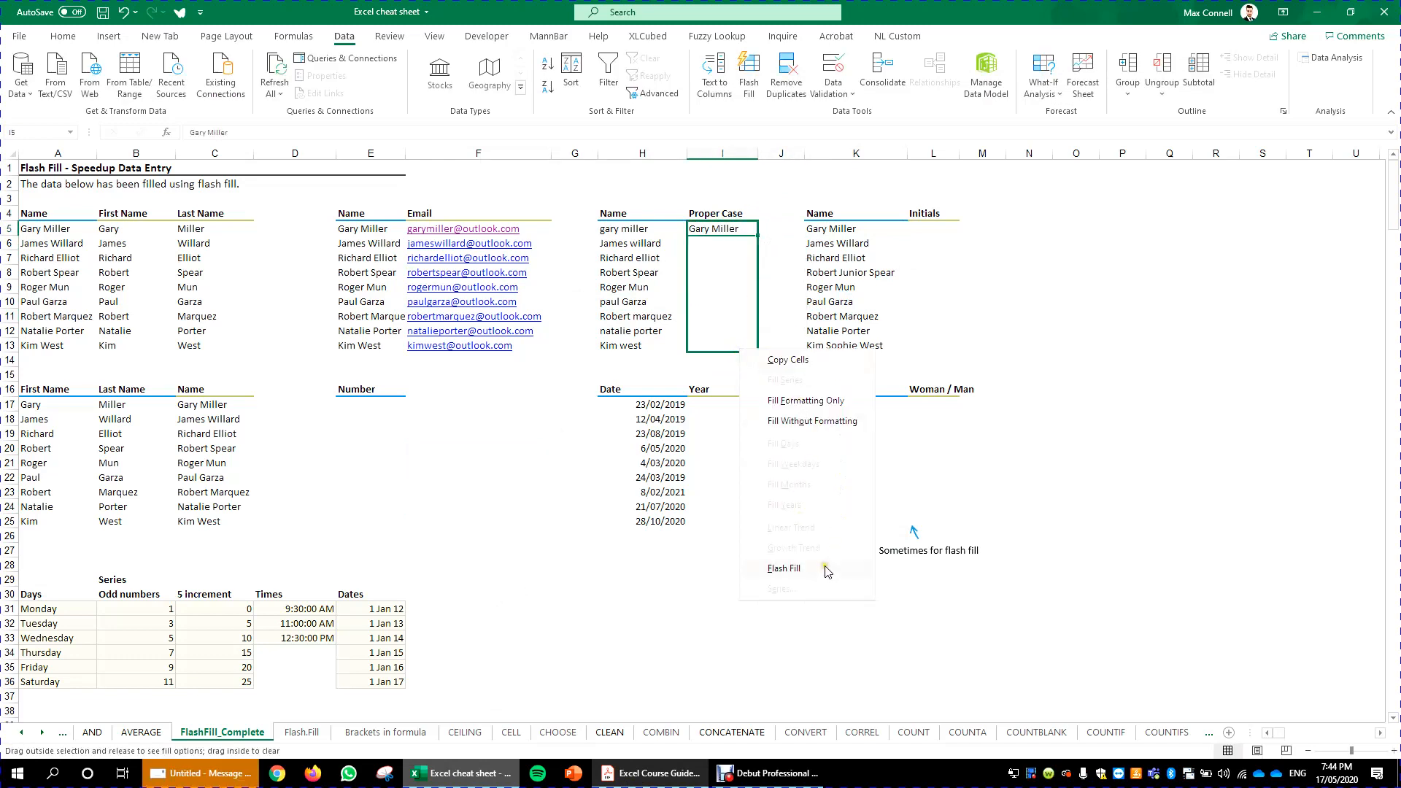
click(825, 569)
click(462, 525)
- Compare the proper-case names with the lowercase names in the neighbouring Name column
click(745, 343)
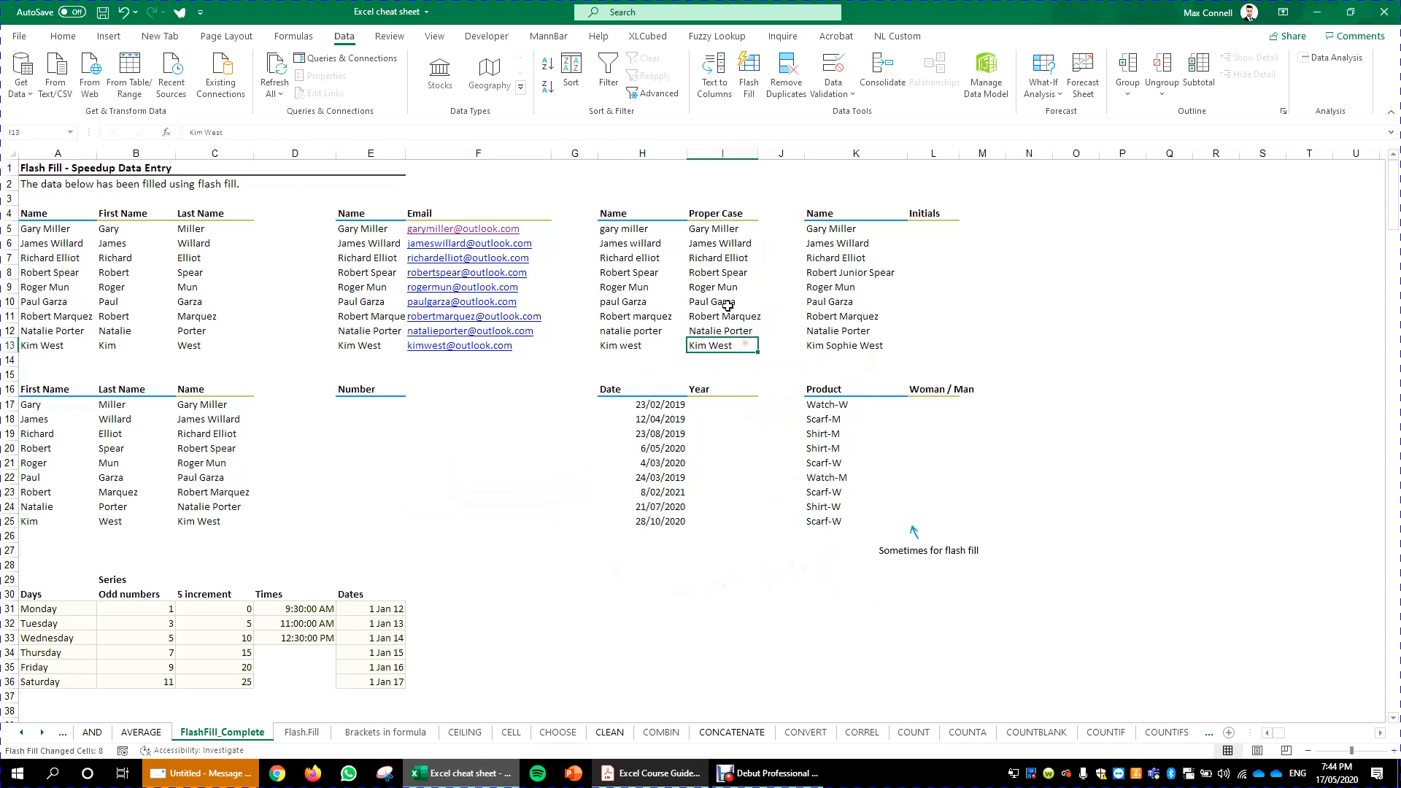
click(729, 305)
click(734, 273)
click(746, 227)
click(692, 375)
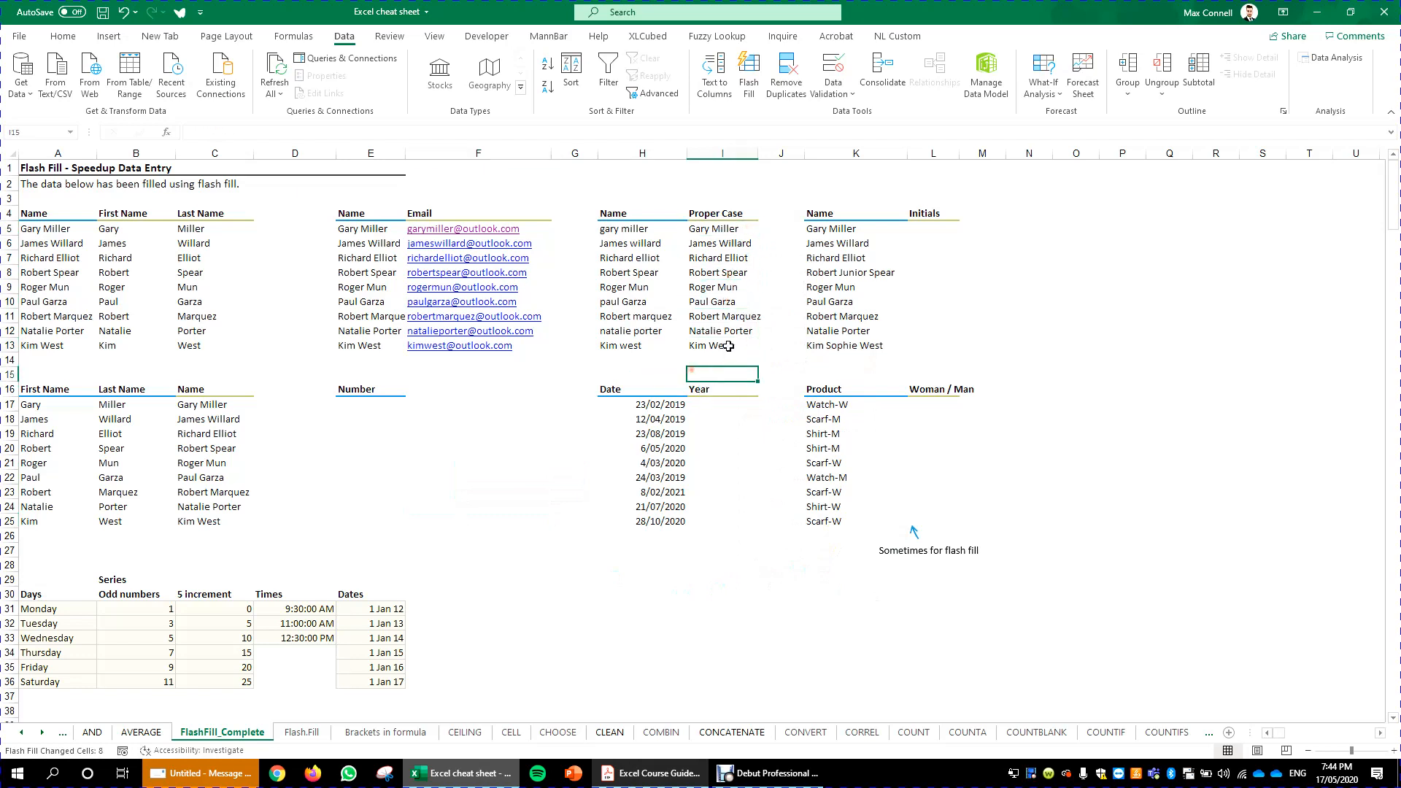
click(728, 346)
click(608, 347)
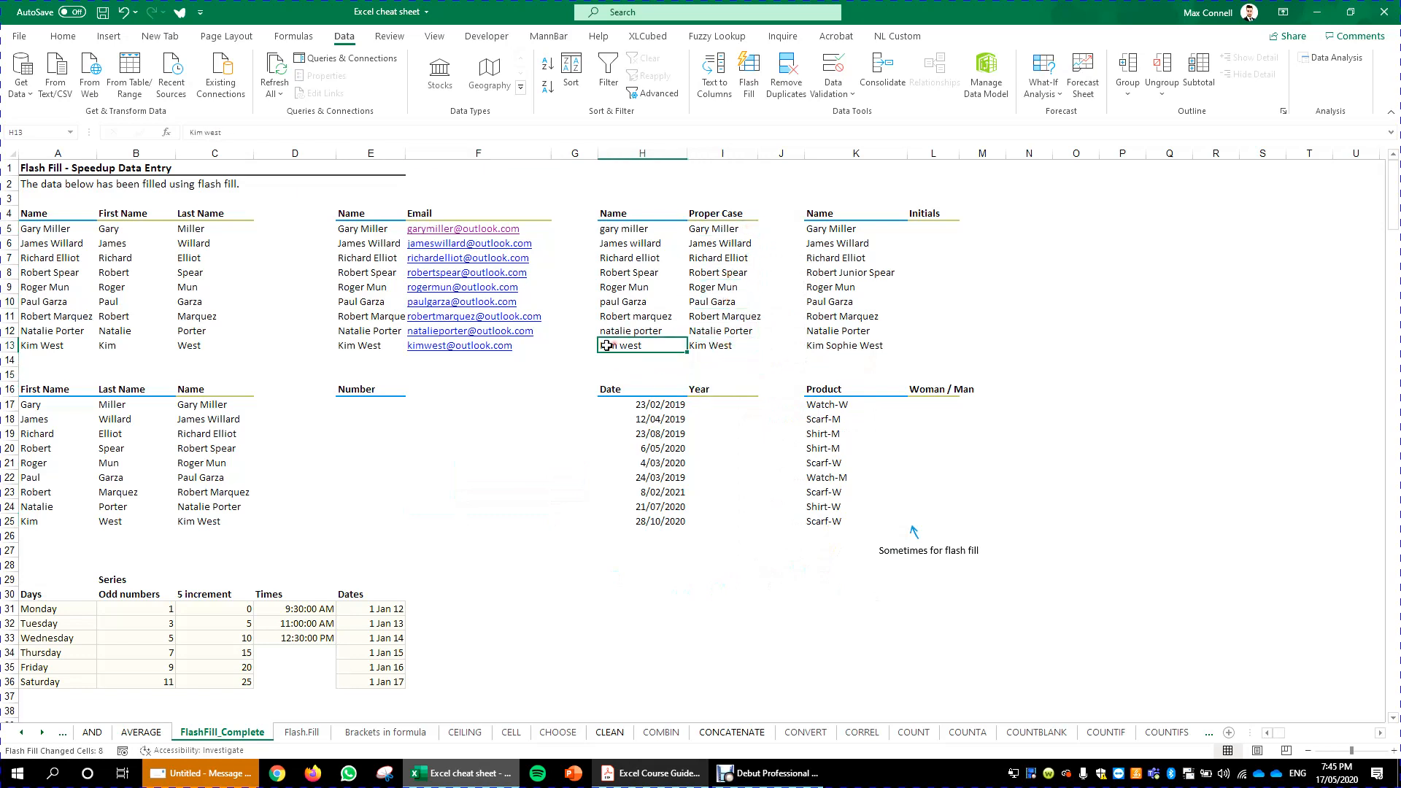
click(720, 349)
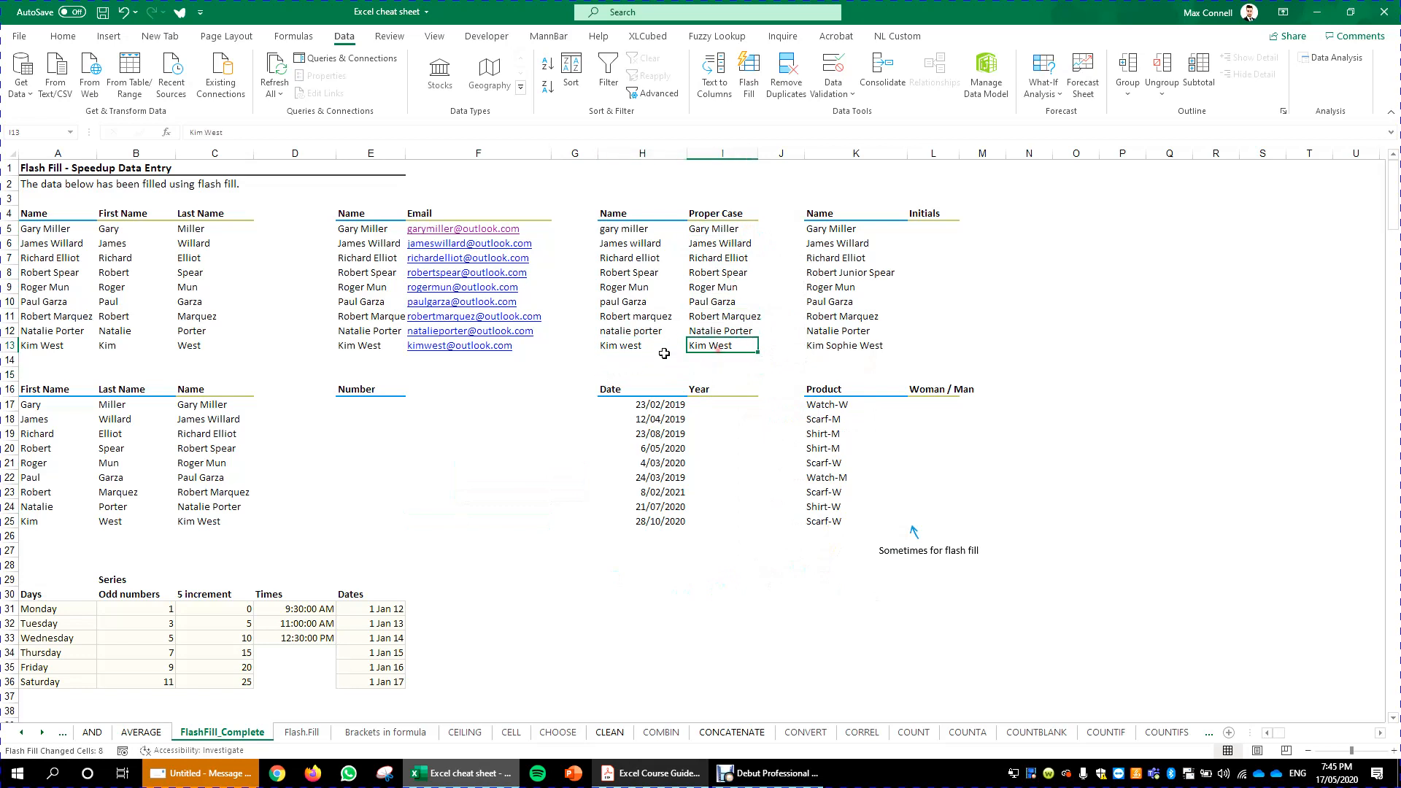
click(657, 349)
click(724, 349)
click(948, 305)
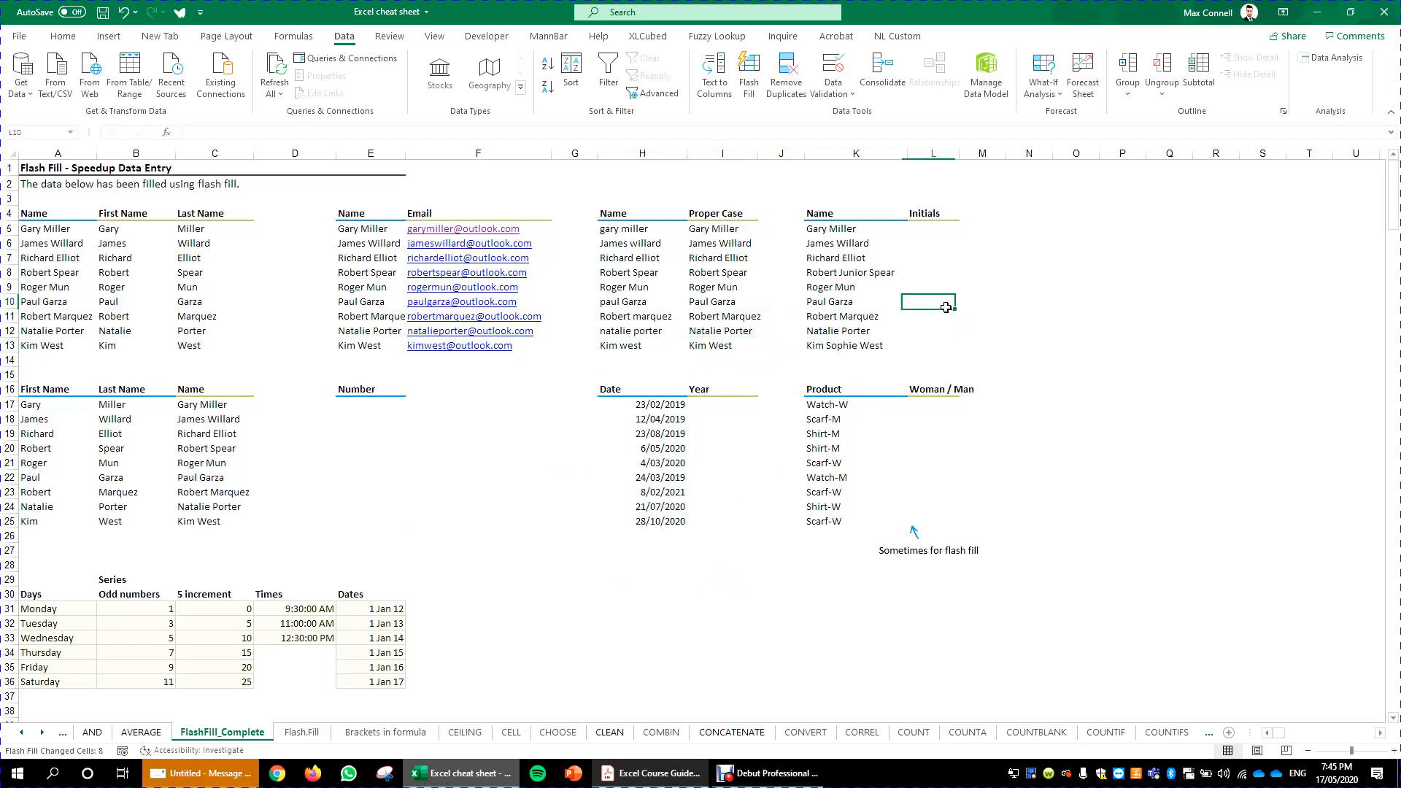
click(949, 238)
key(Up)
text(GM)
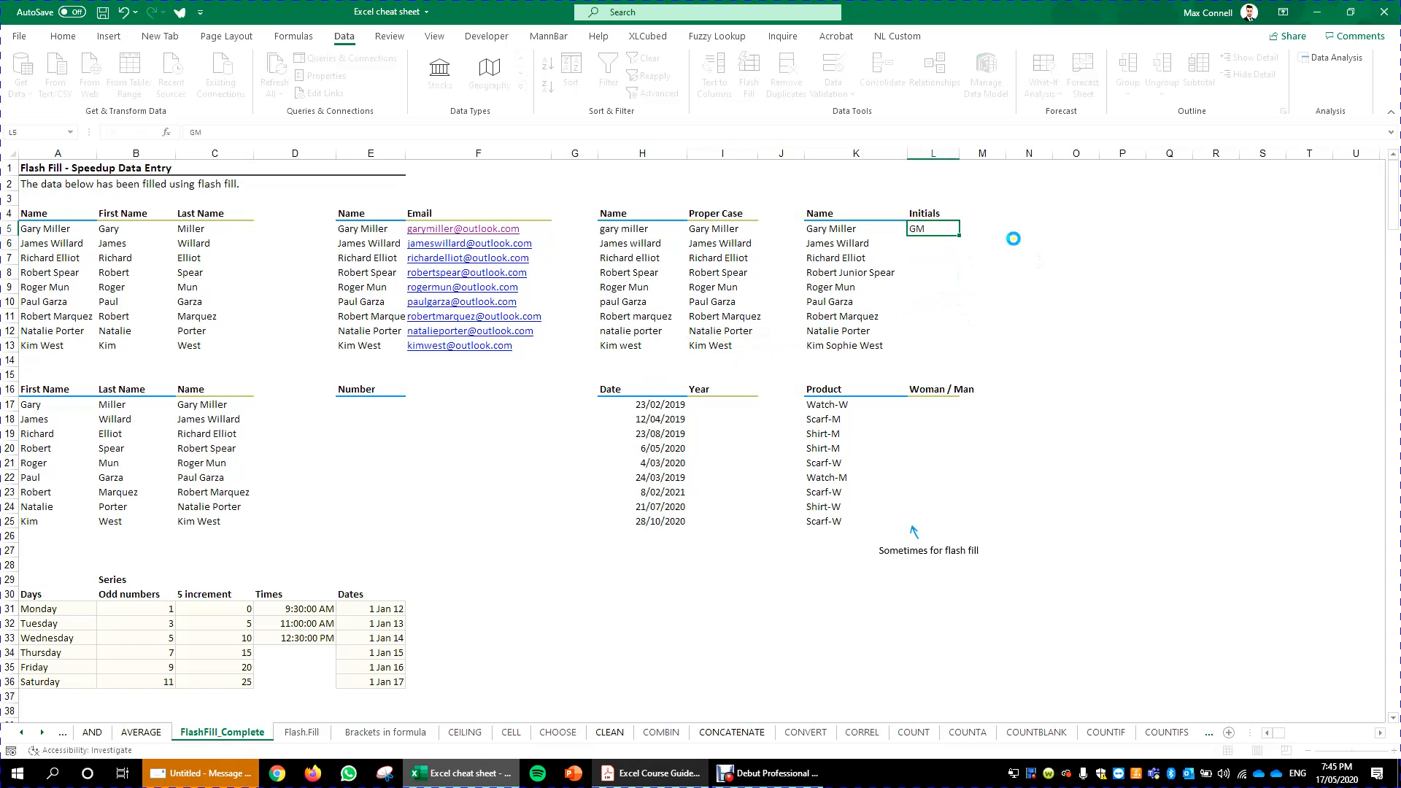
click(1010, 271)
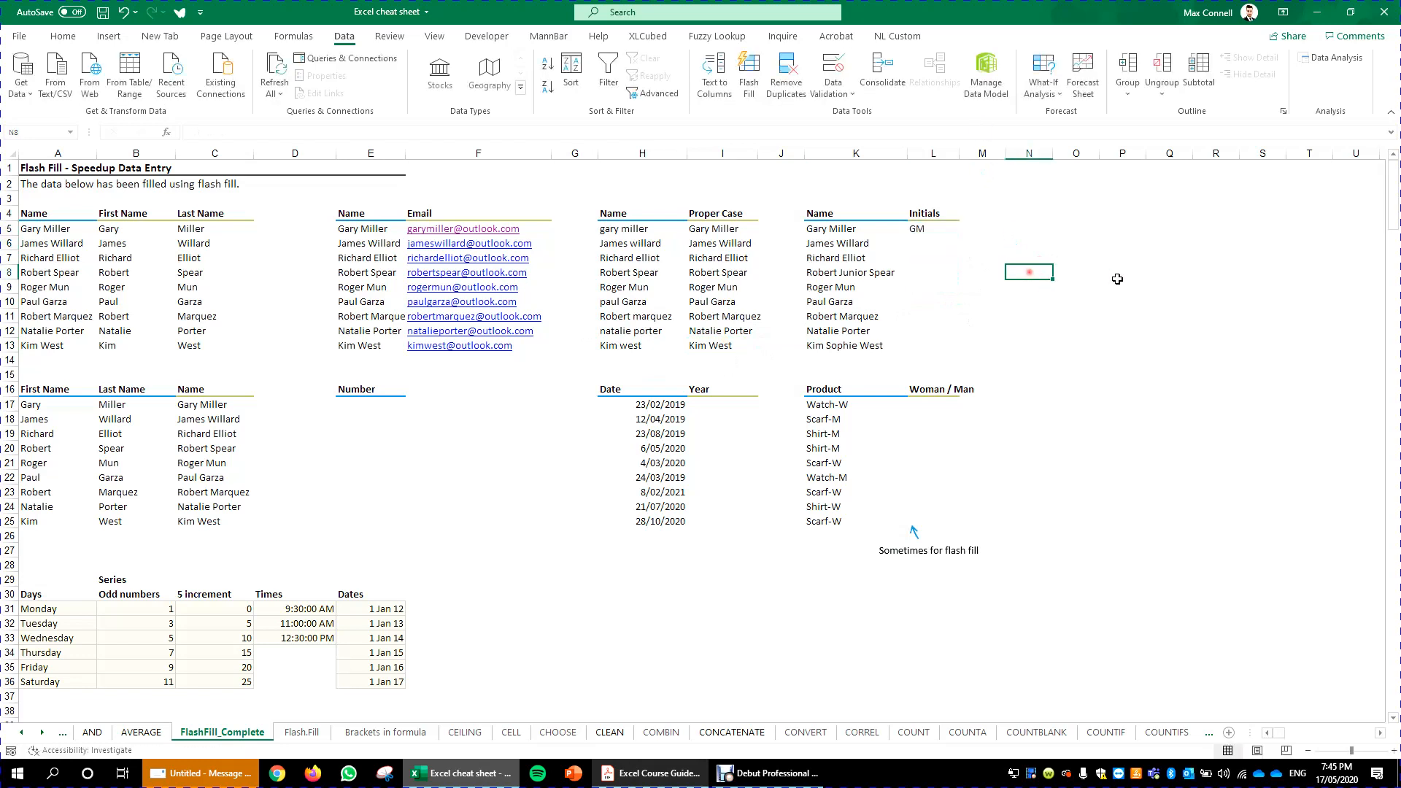
click(935, 231)
drag(959, 235, 961, 367)
click(1045, 586)
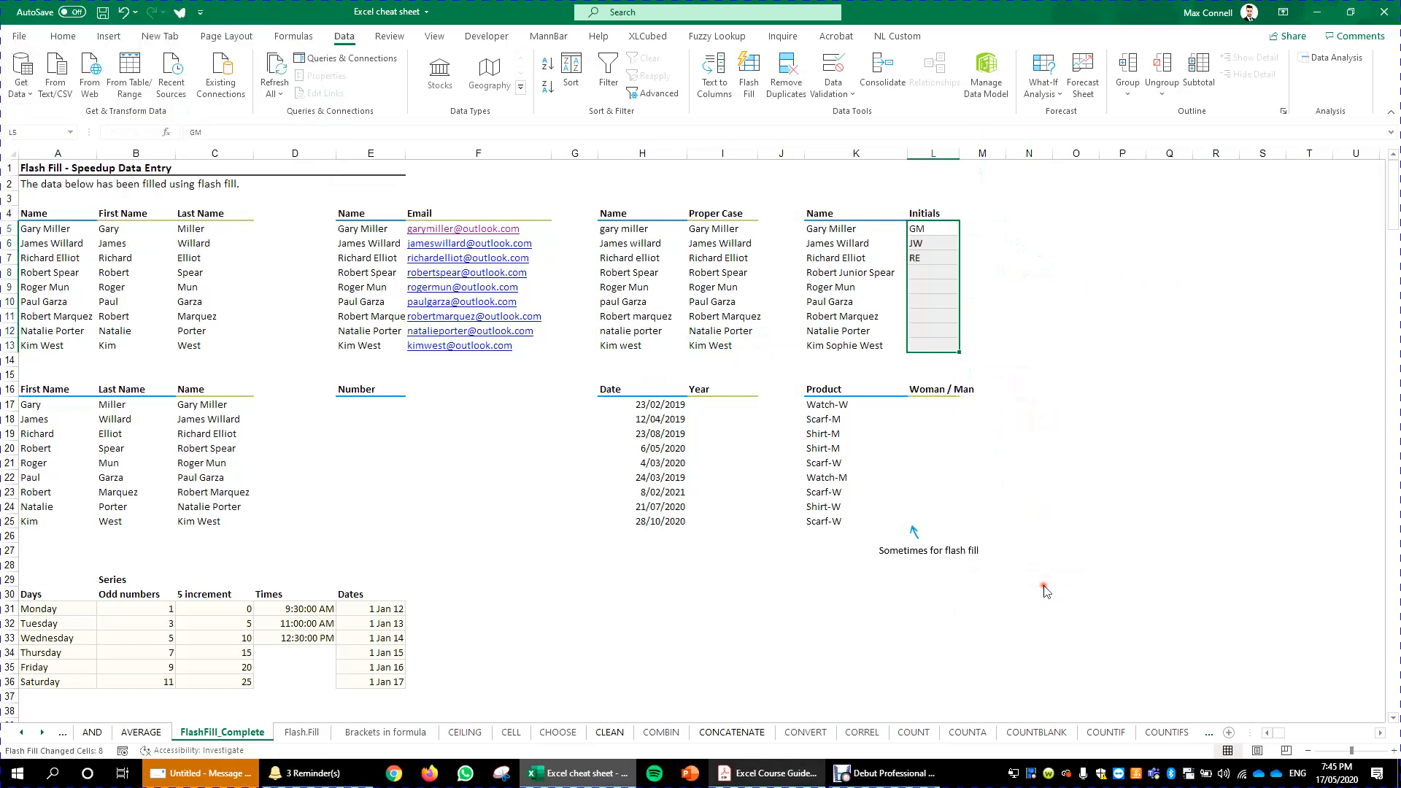
click(1195, 391)
- Examine the dates in the Date column and the Dates series below
click(722, 480)
click(708, 407)
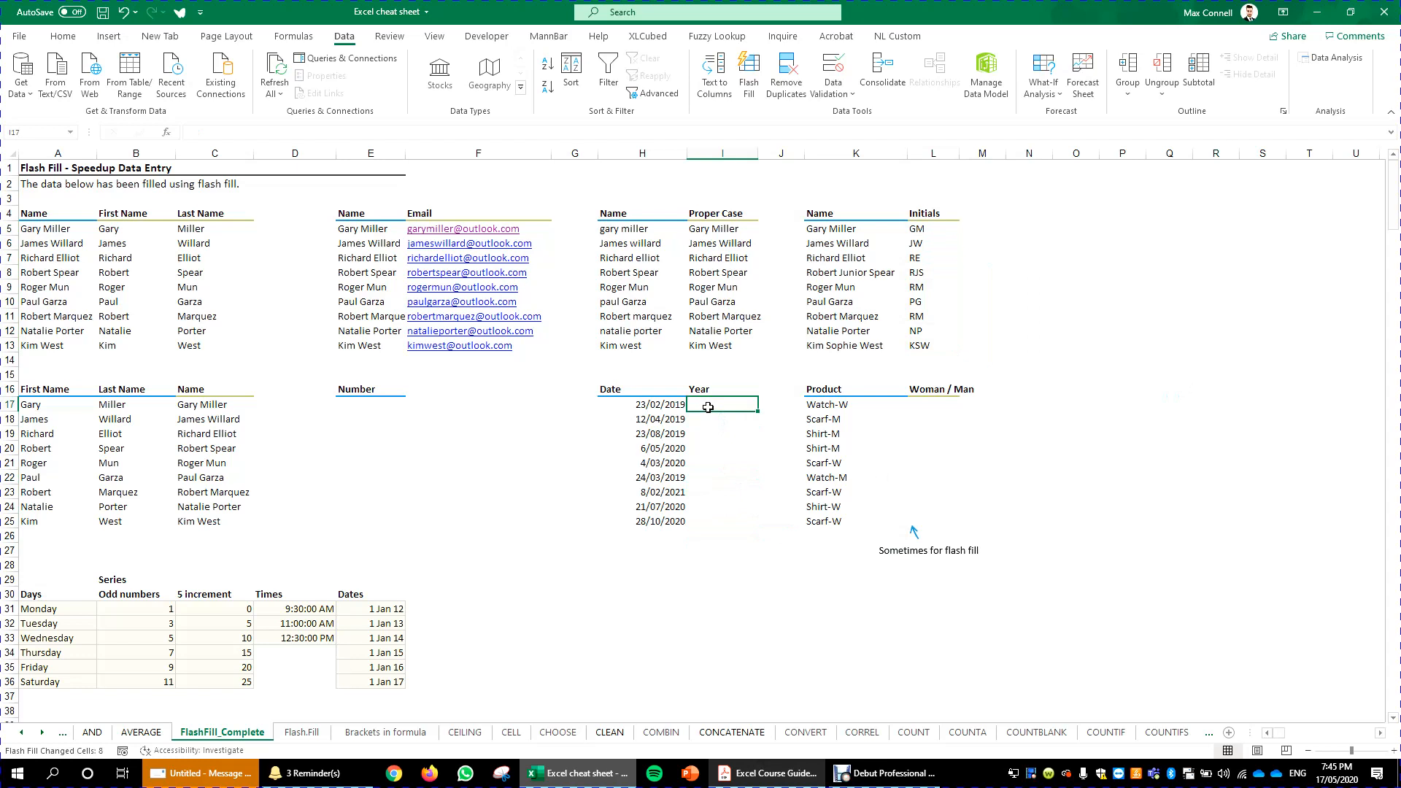
click(658, 408)
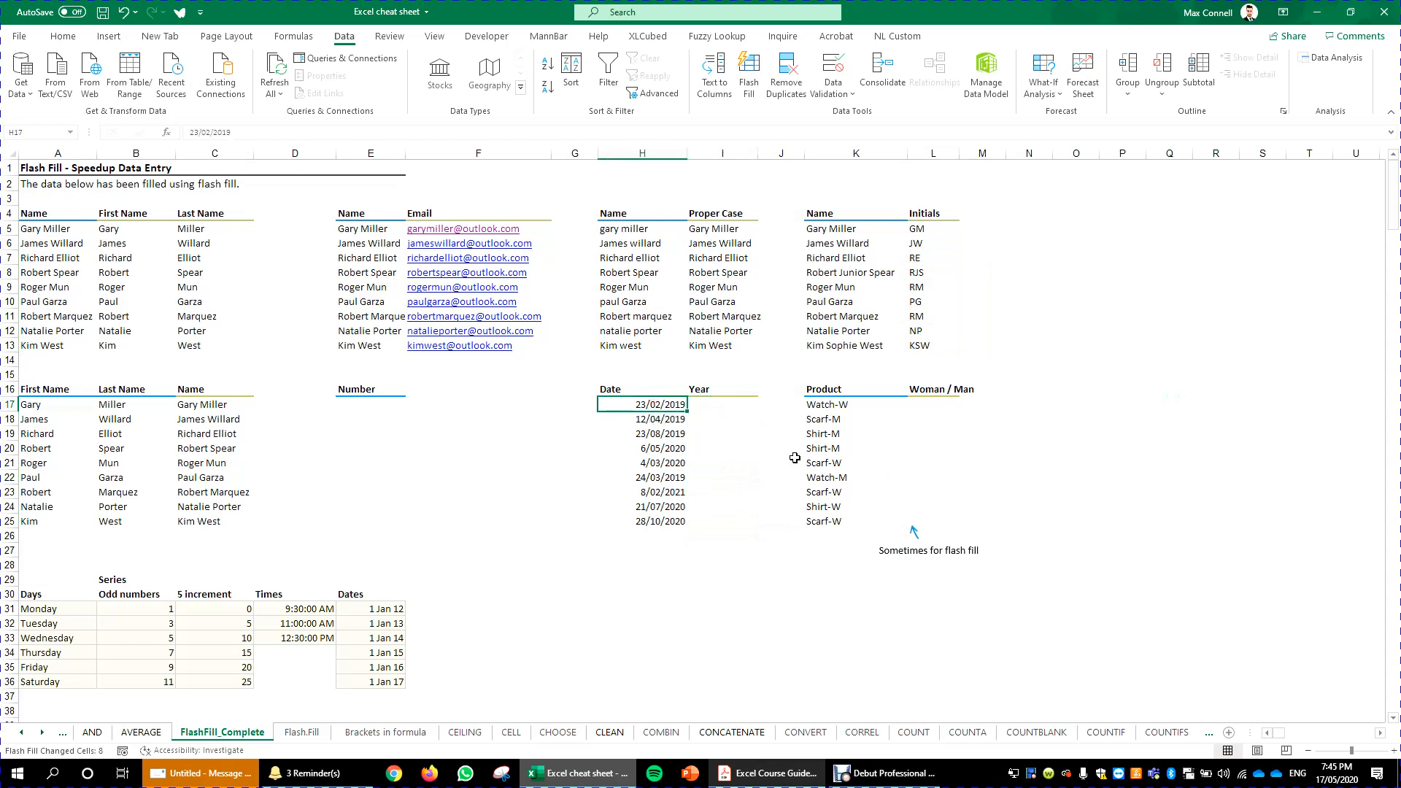
click(724, 404)
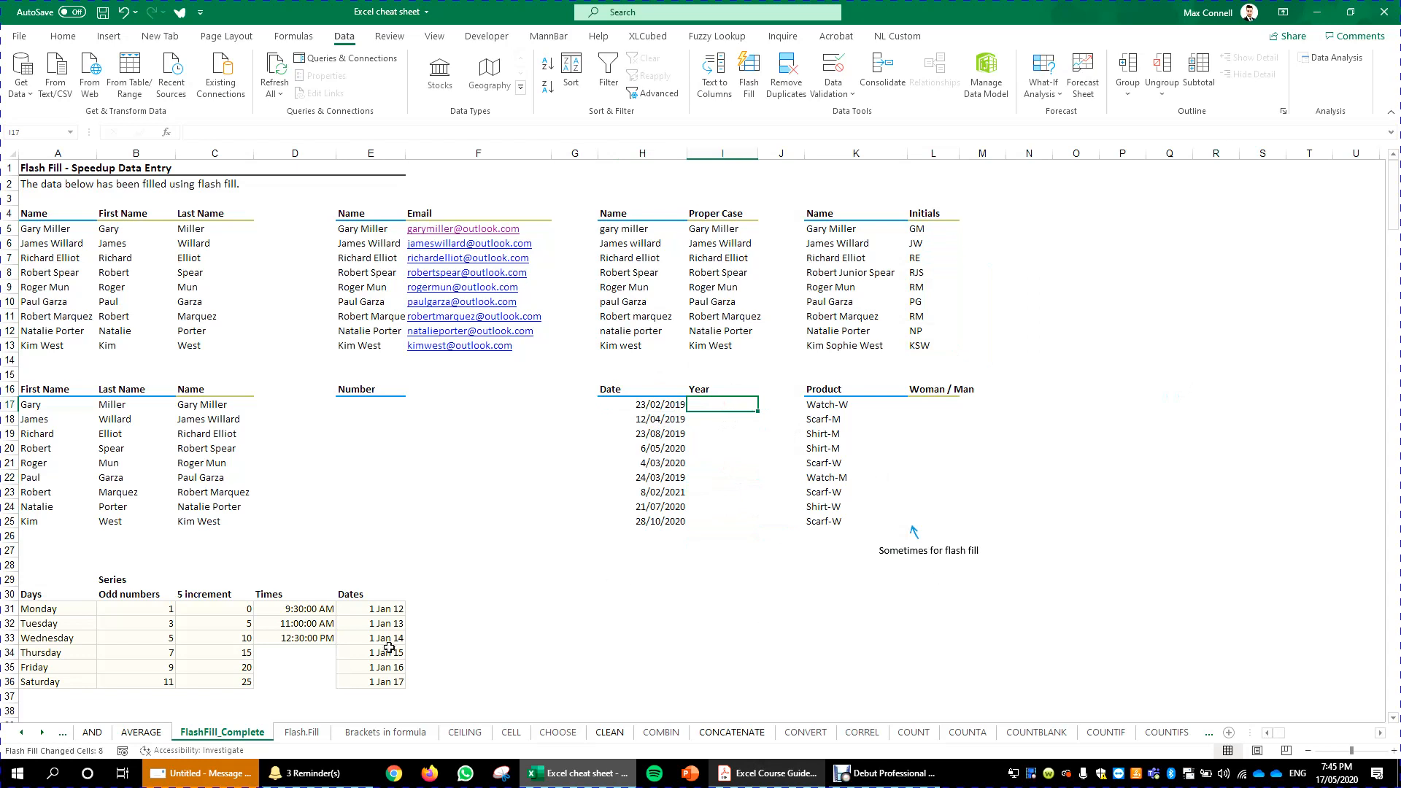
drag(404, 610, 358, 677)
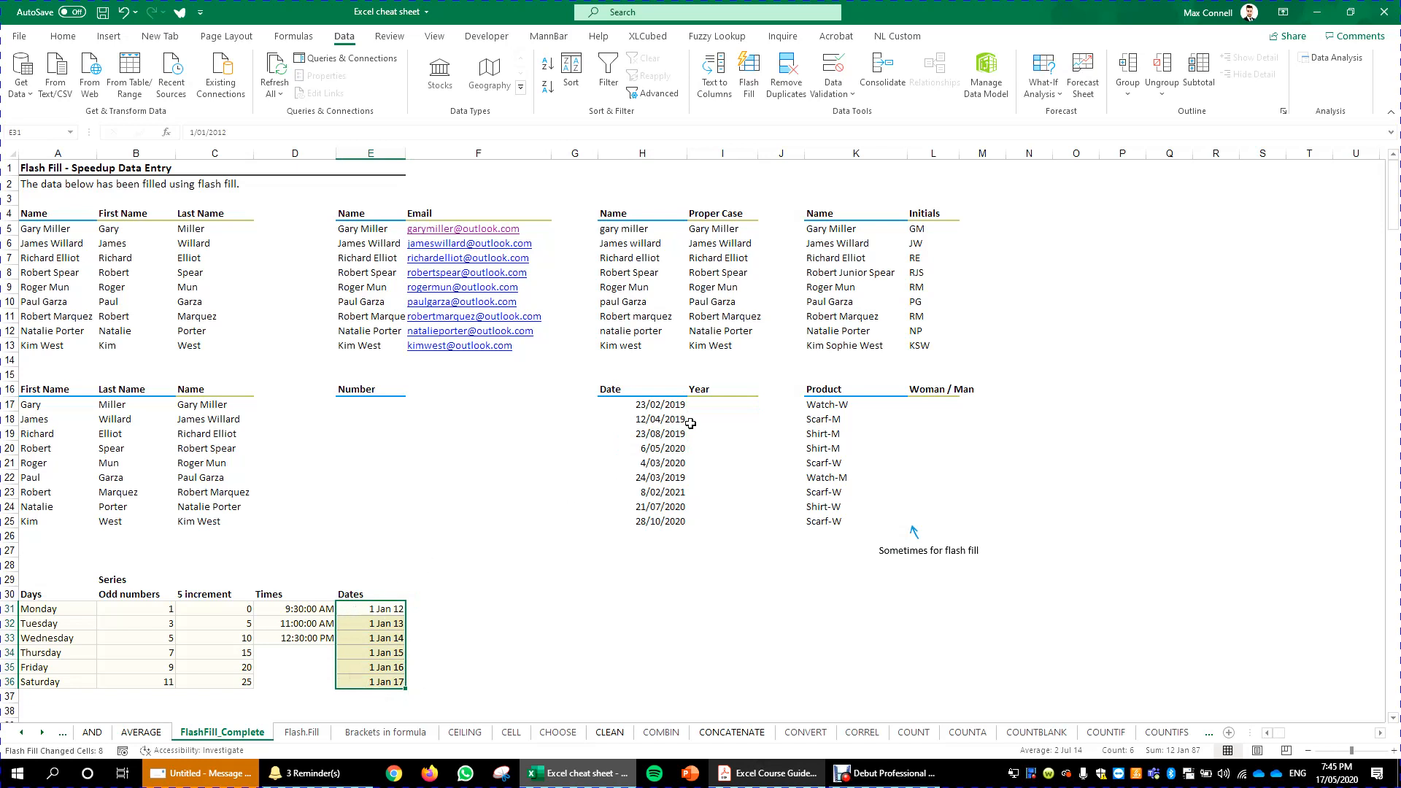
click(721, 409)
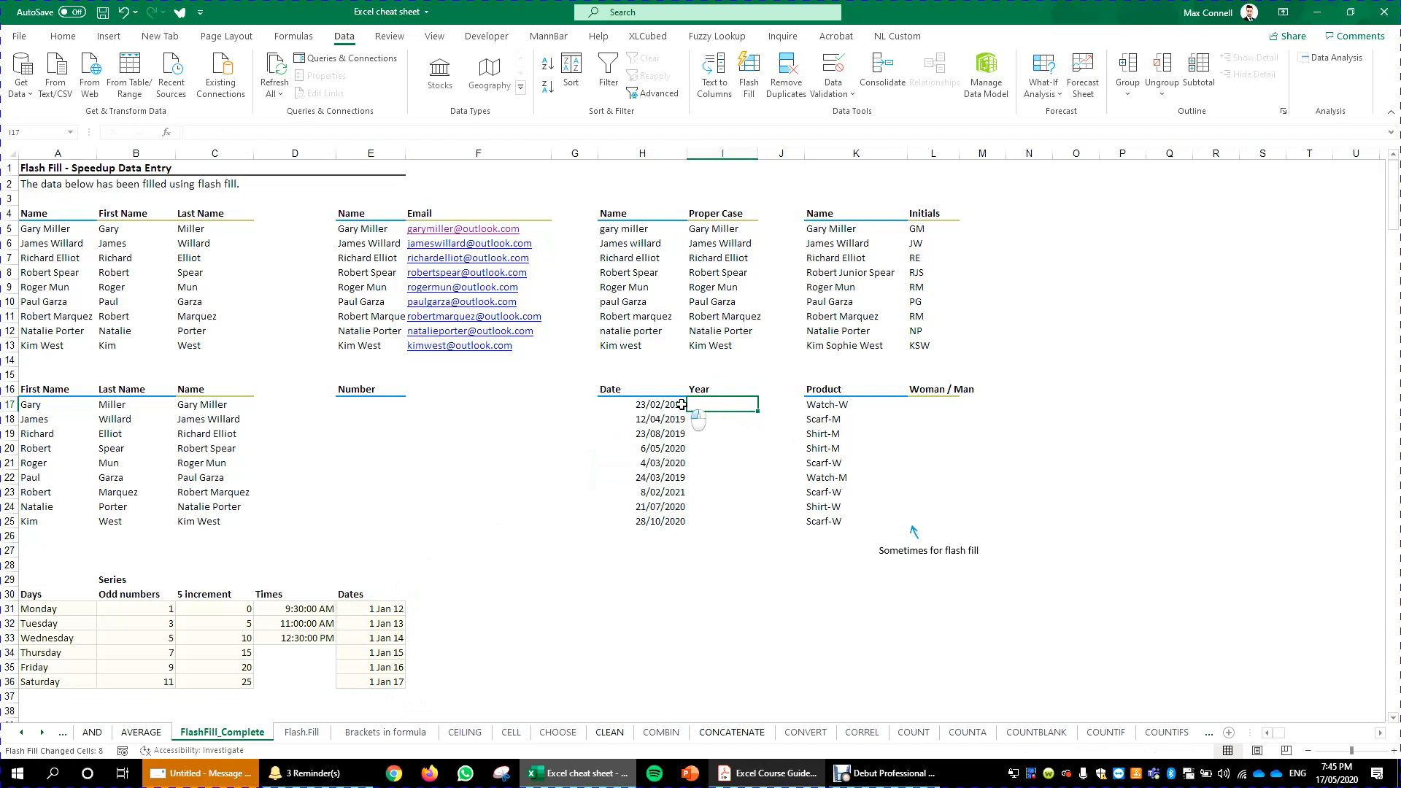
drag(681, 405, 676, 525)
click(715, 413)
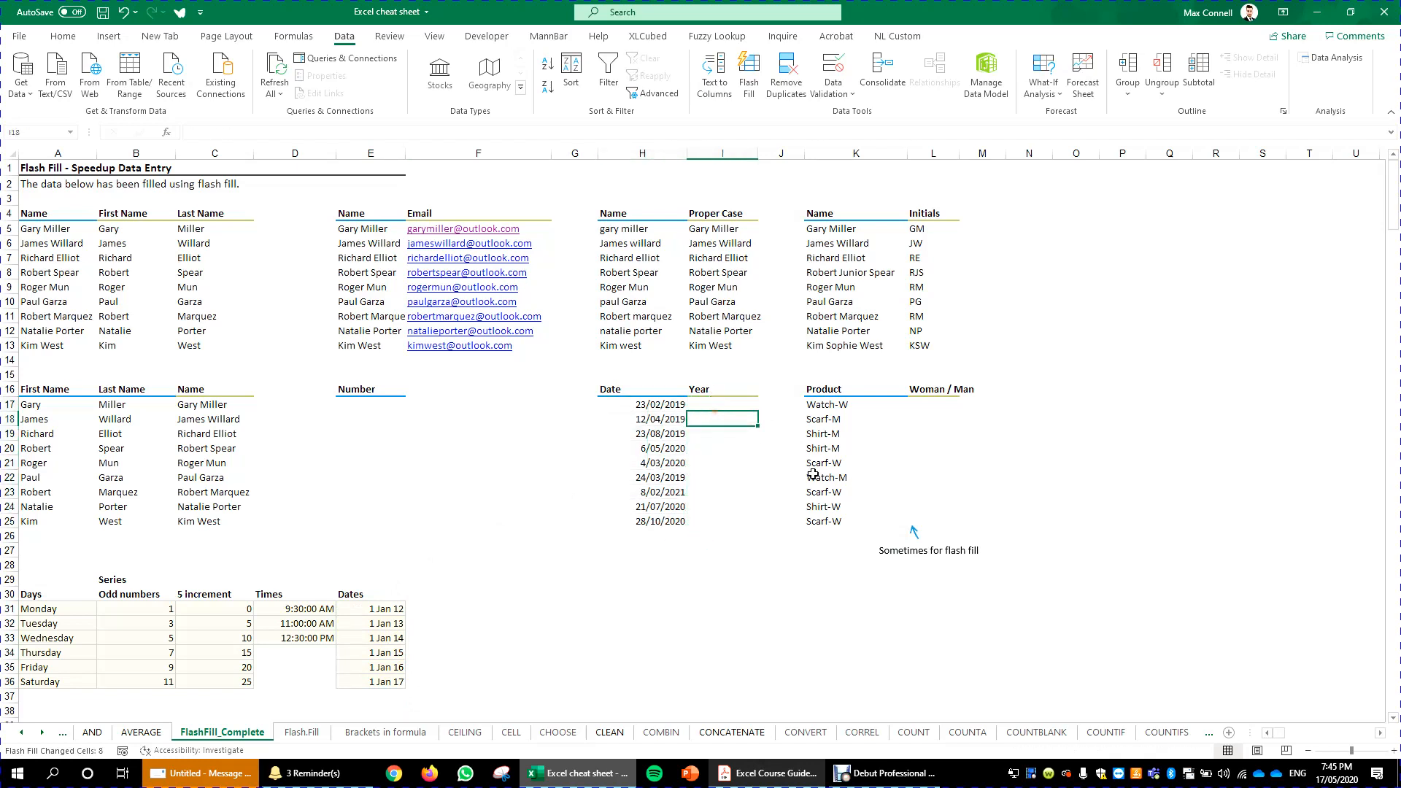
- Enter 2019 in the first Year cell beside 23/02/2019
key(Up)
text(201)
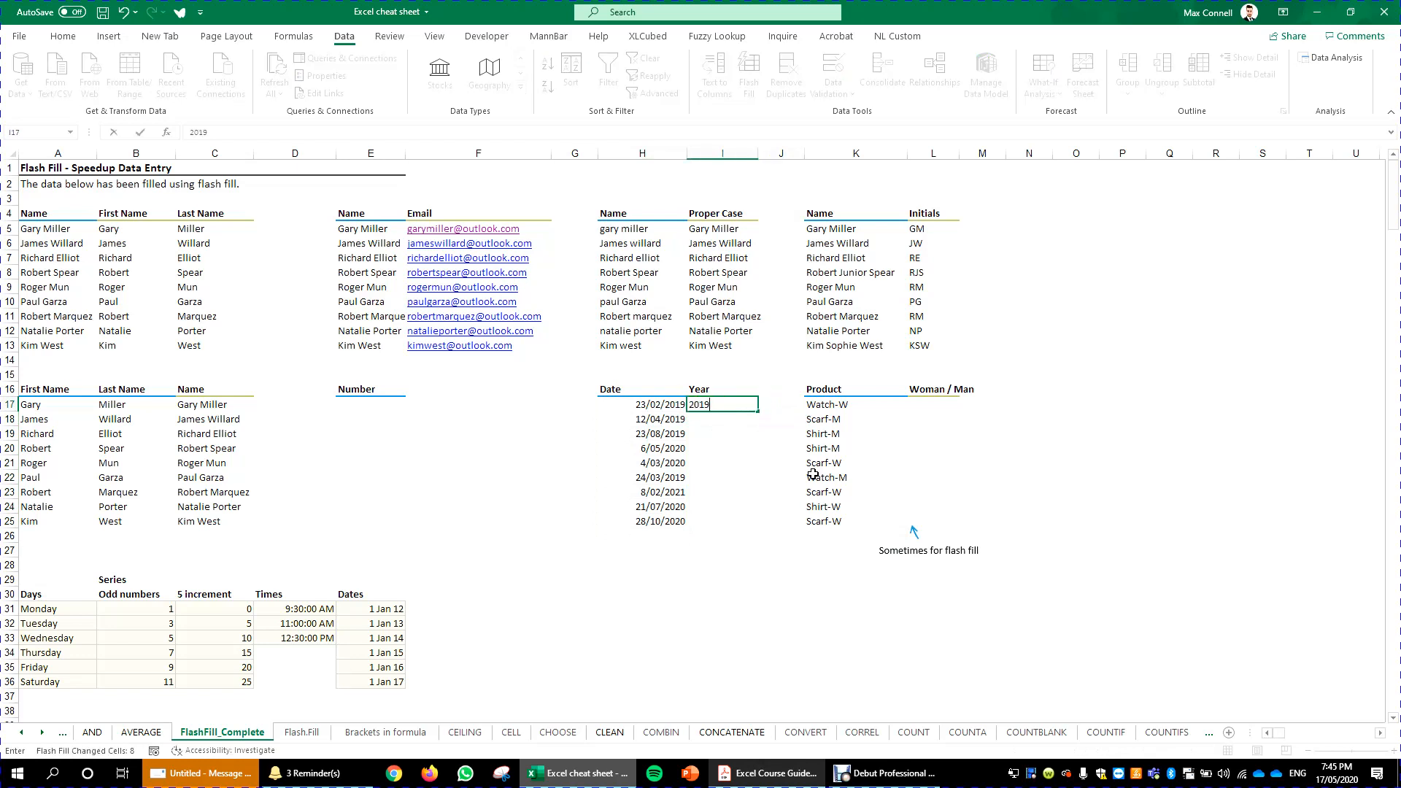
key(ctrl+Return)
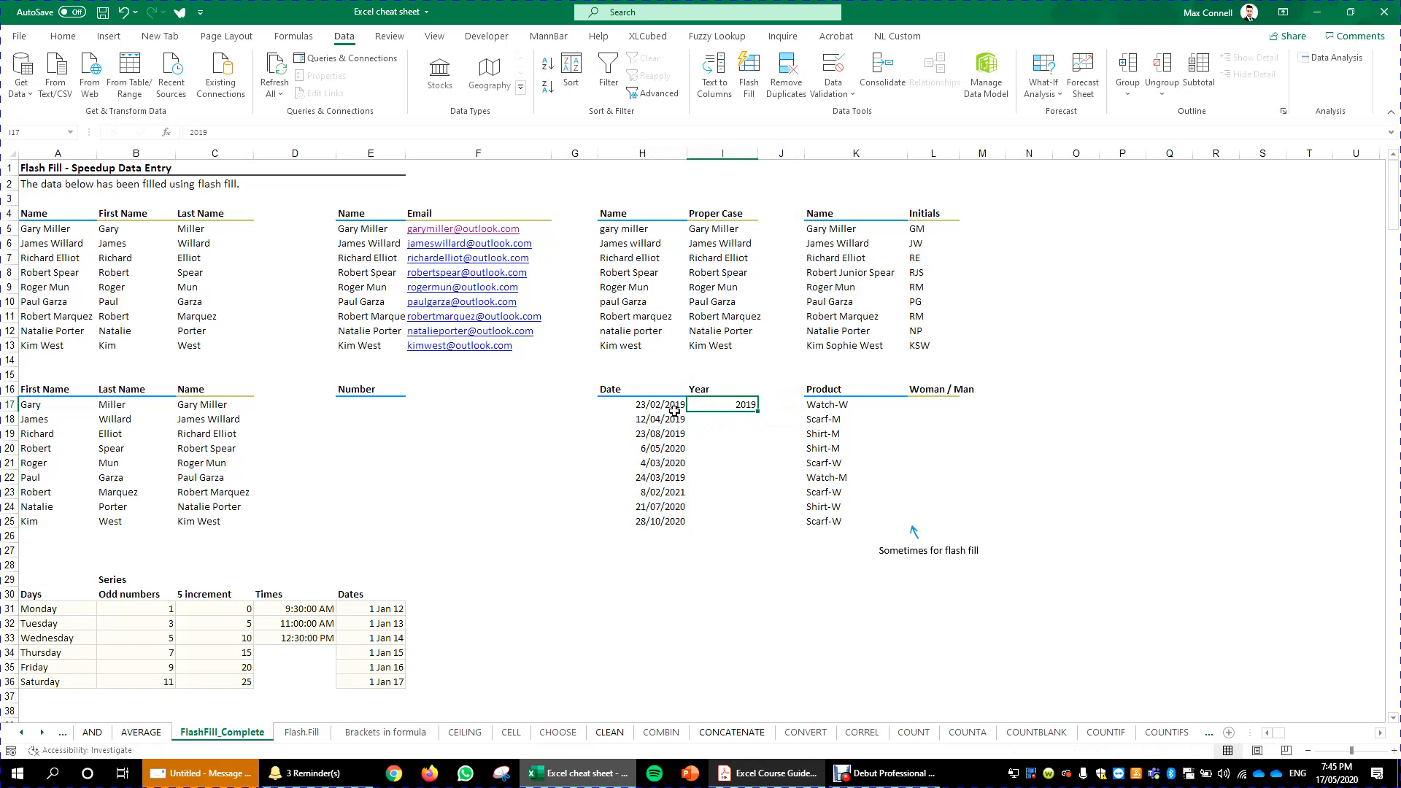
- Flash fill the years down the Year column to the 28/10/2020 row
drag(757, 412, 758, 526)
click(825, 497)
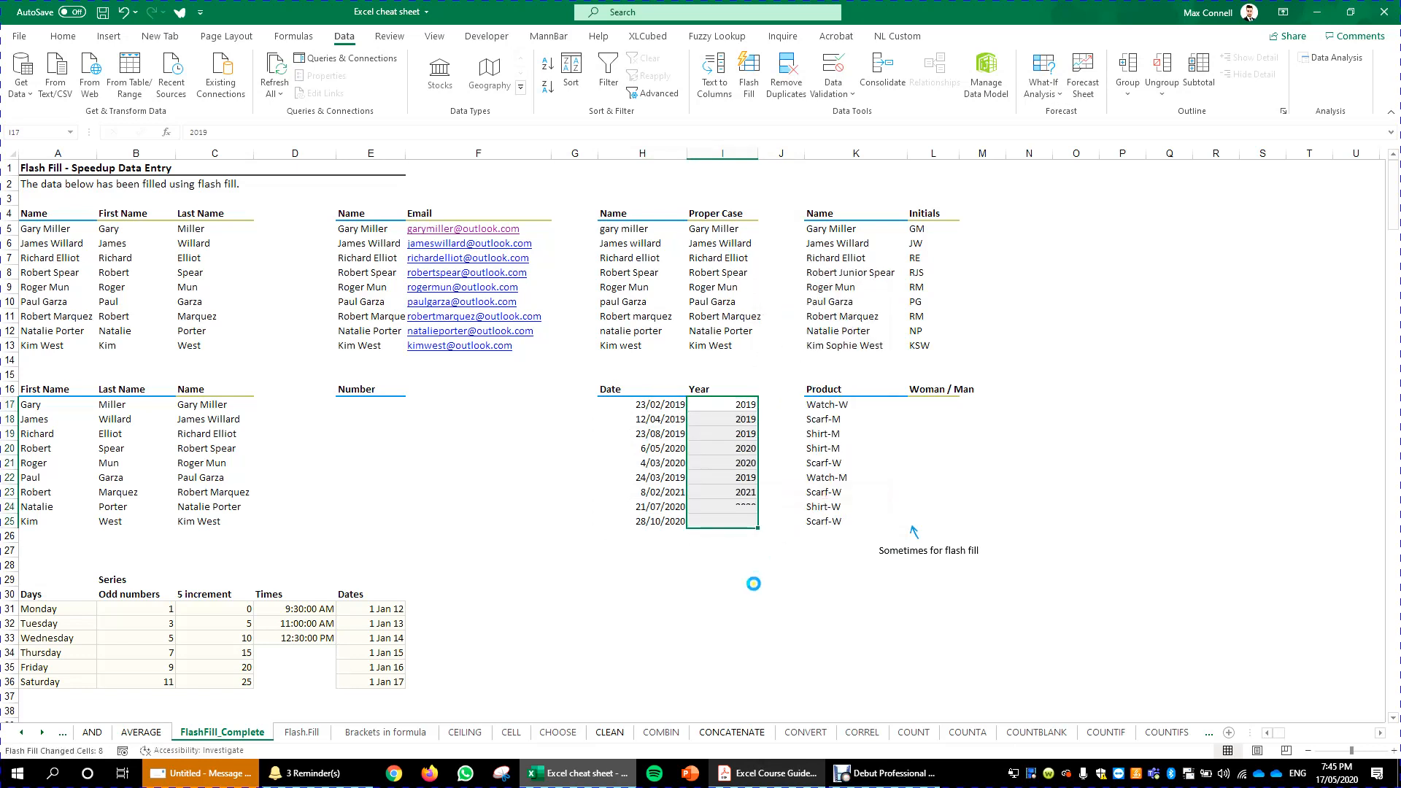
drag(730, 463, 642, 506)
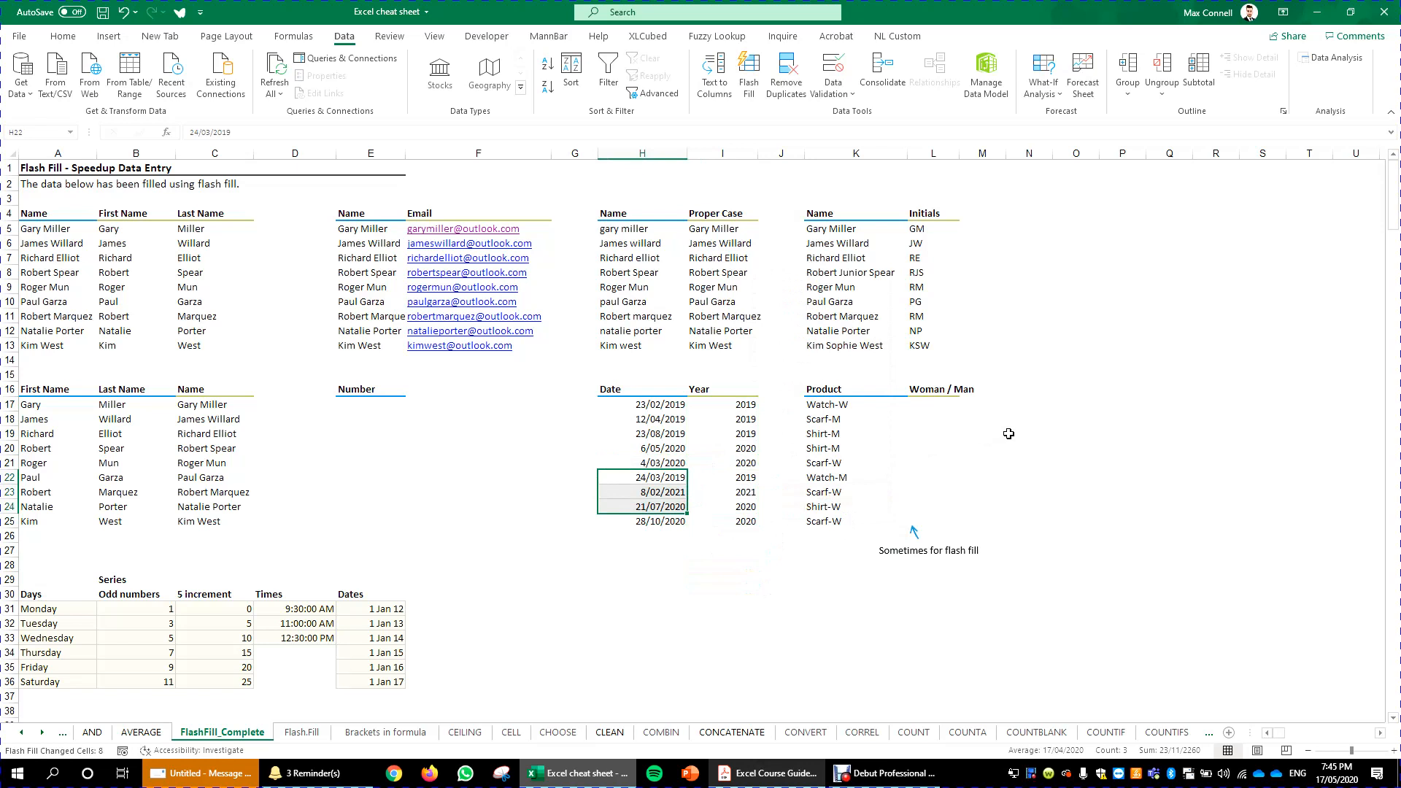
- Enter W in the first Woman / Man cell beside Watch-W
click(921, 403)
text(W)
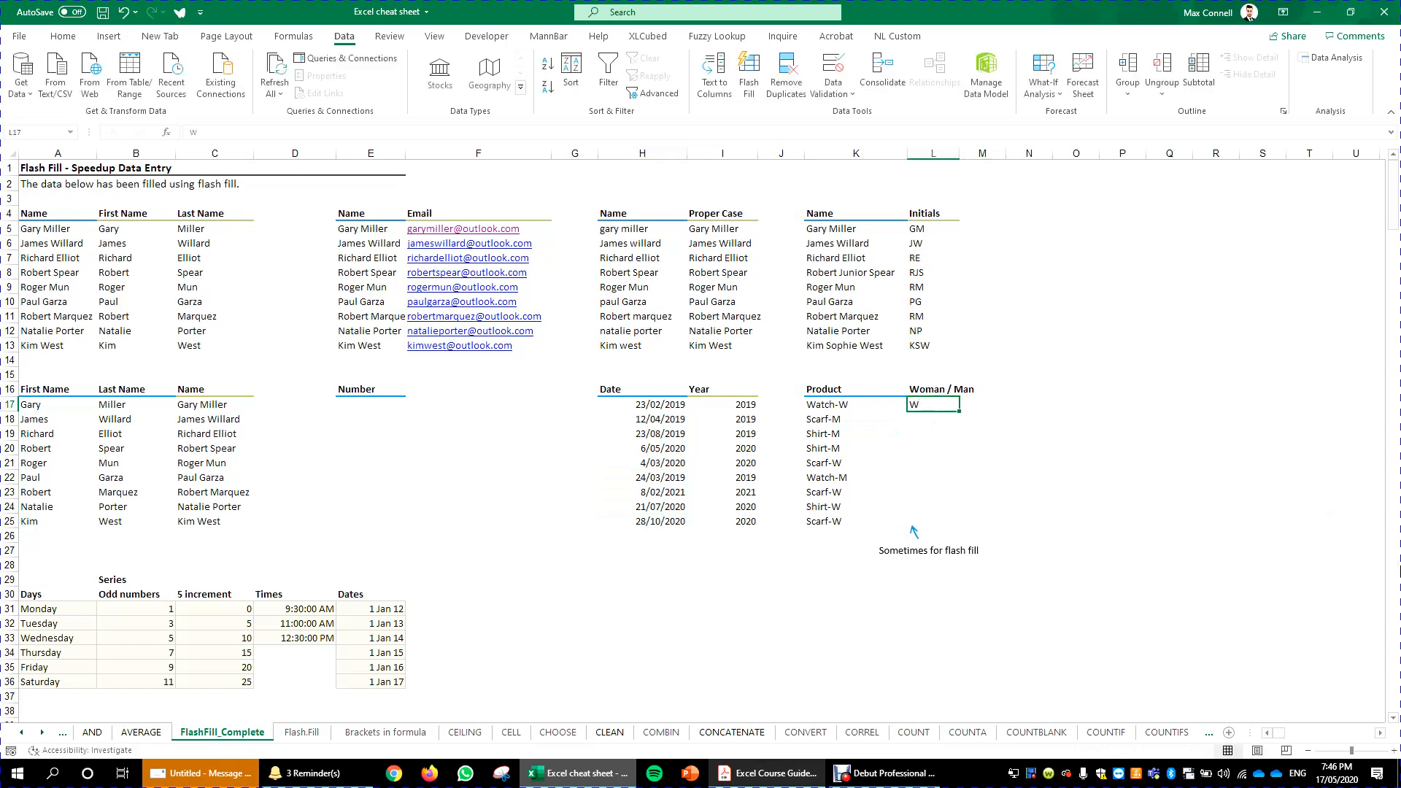
click(847, 406)
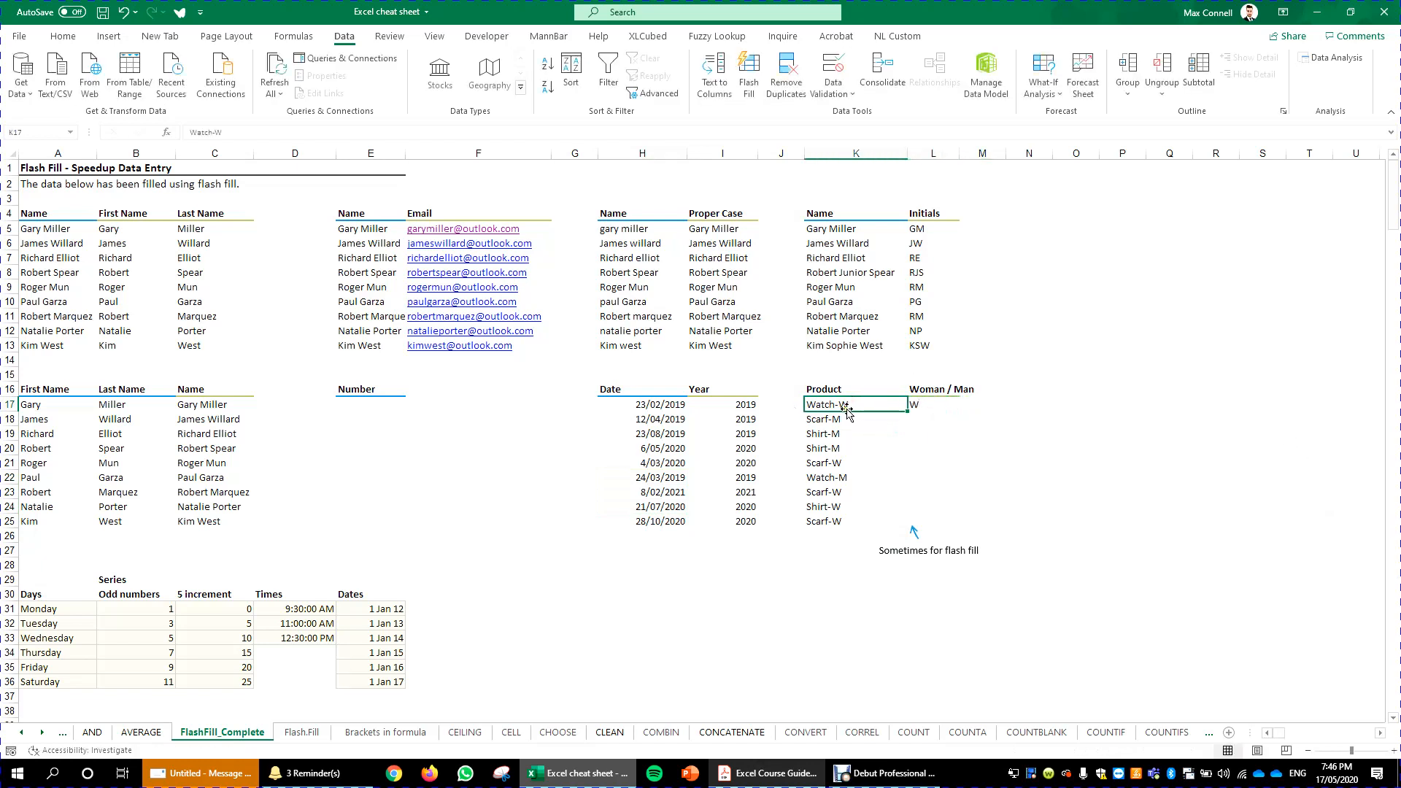
click(928, 405)
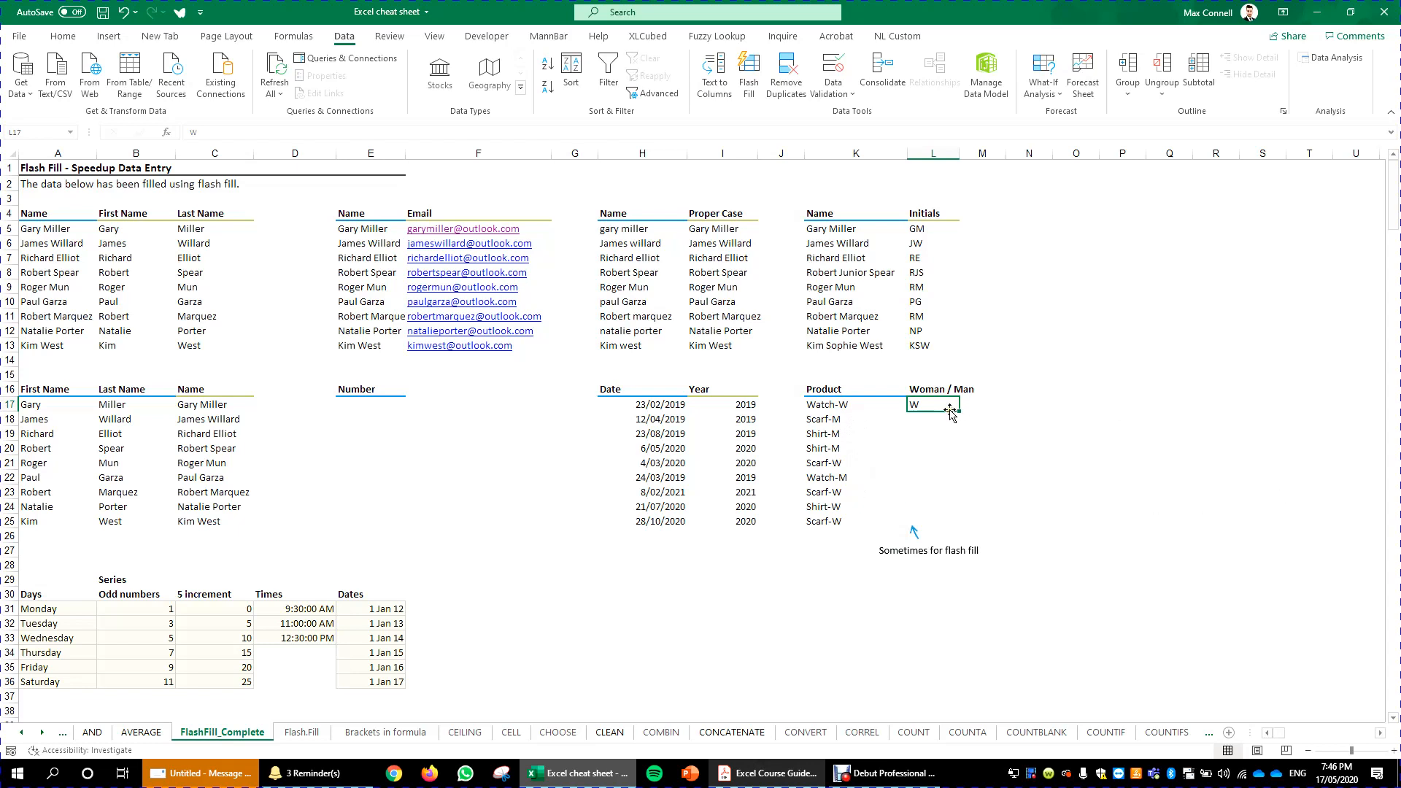
- Flash fill the Woman / Man column down to the last product and compare it with the product codes
drag(957, 410, 1007, 503)
click(1070, 484)
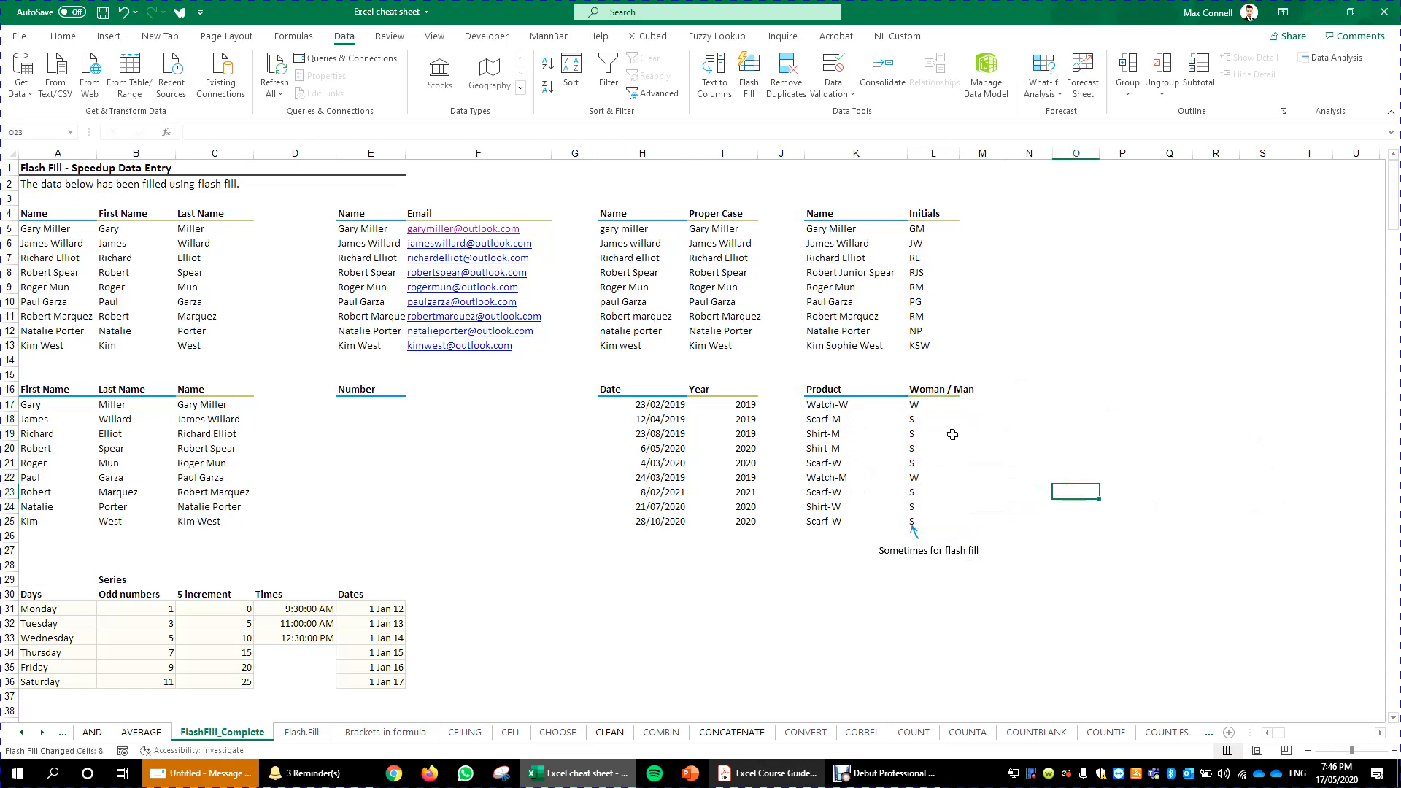
drag(931, 406, 812, 409)
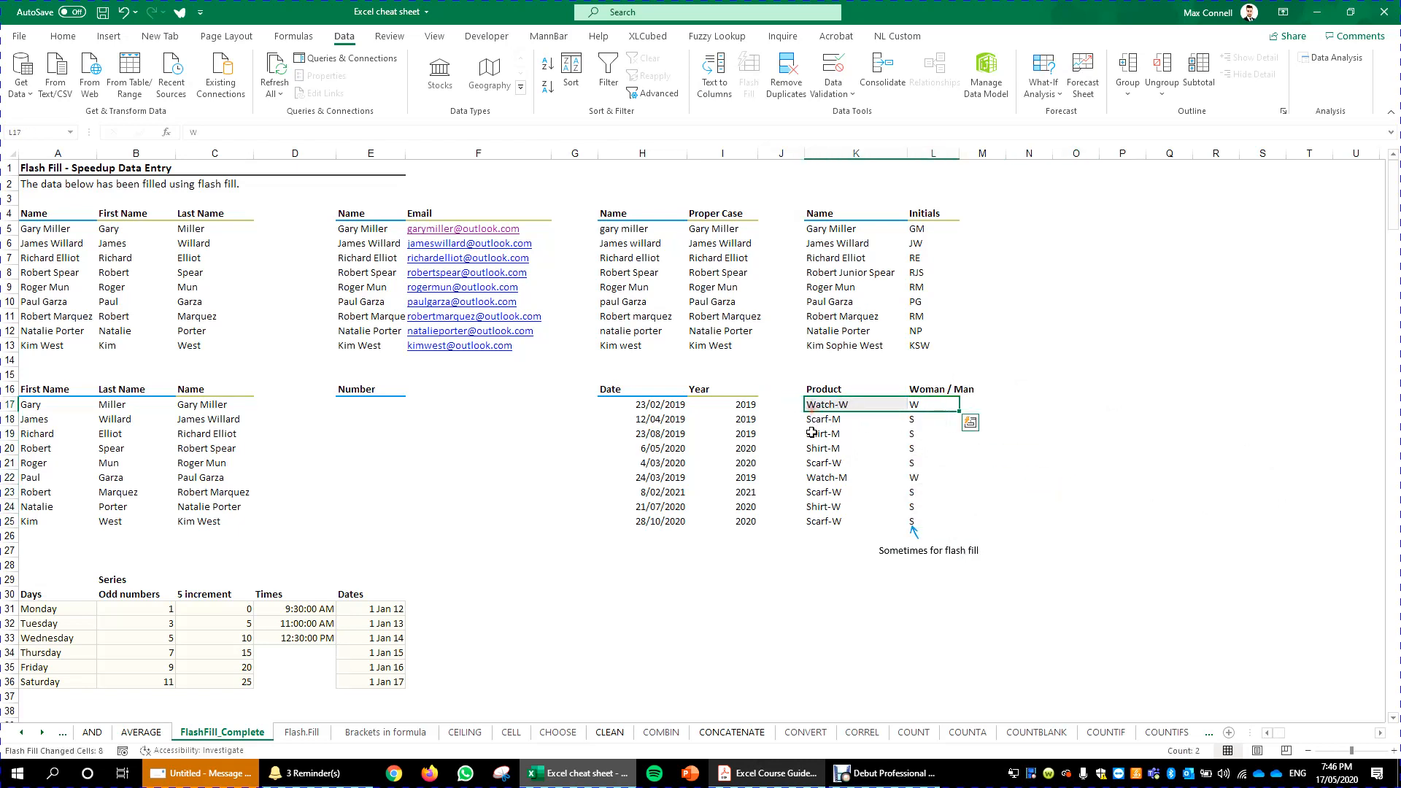
click(815, 425)
click(815, 457)
click(821, 492)
click(927, 406)
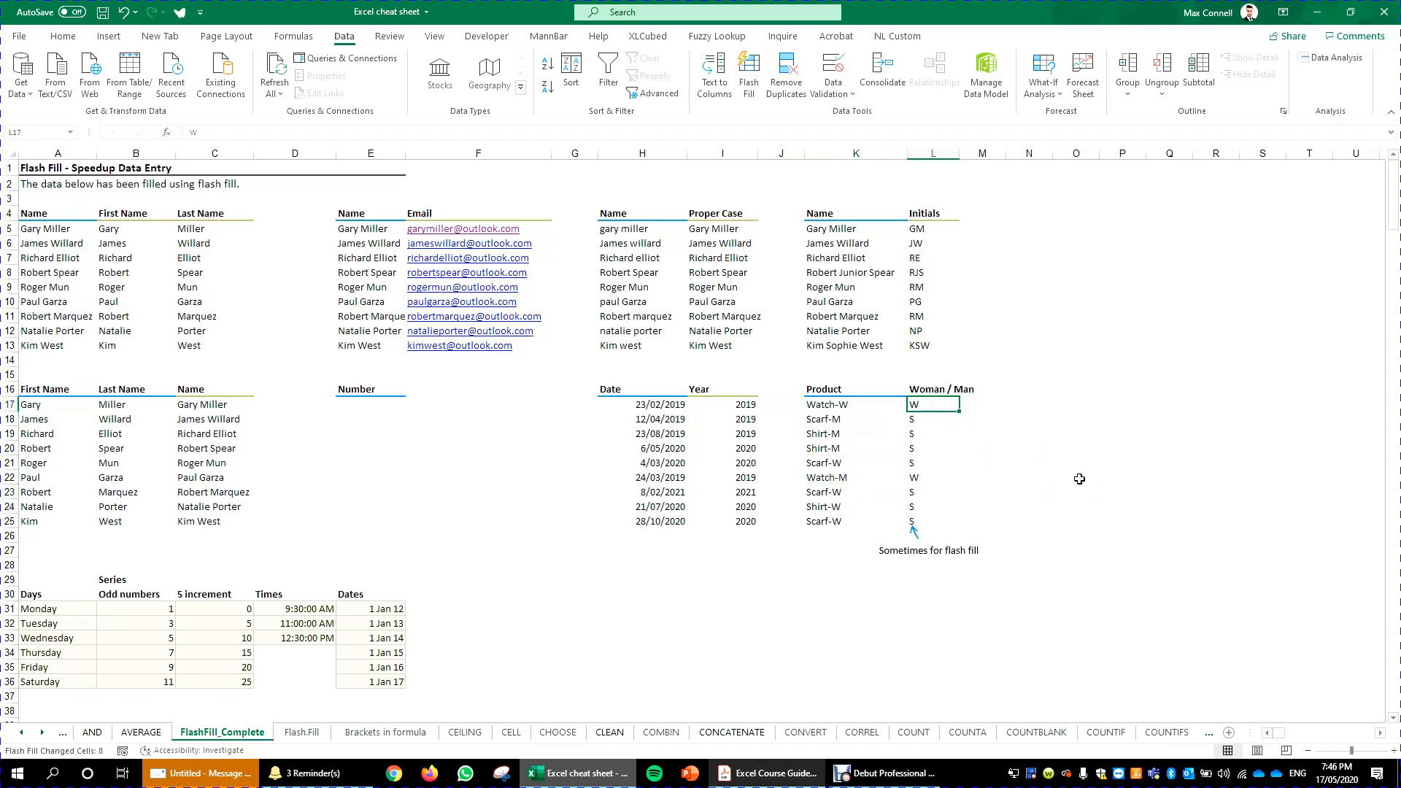
- Try to flash fill the Woman / Man column again from the single W example
key(ctrl+e)
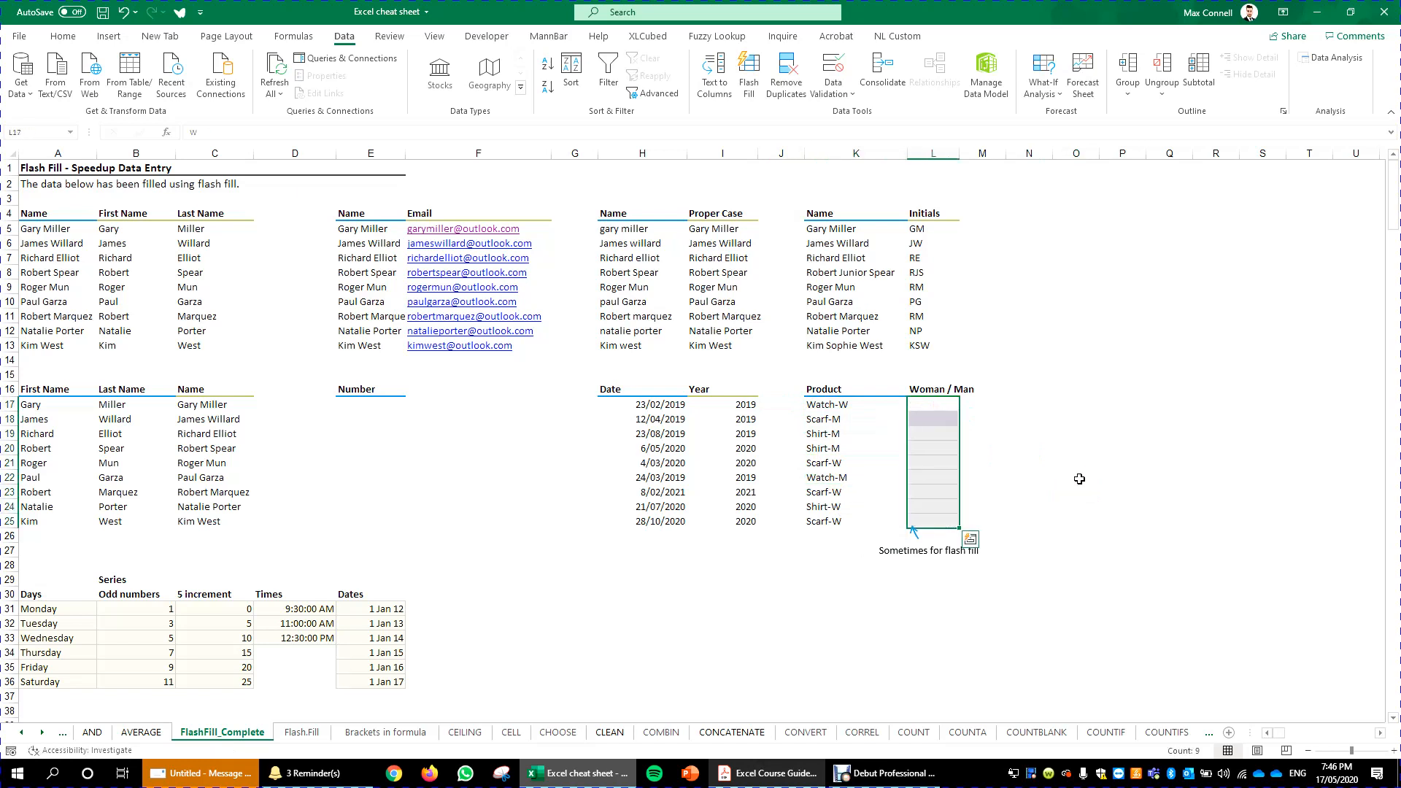
key(Right)
key(Left)
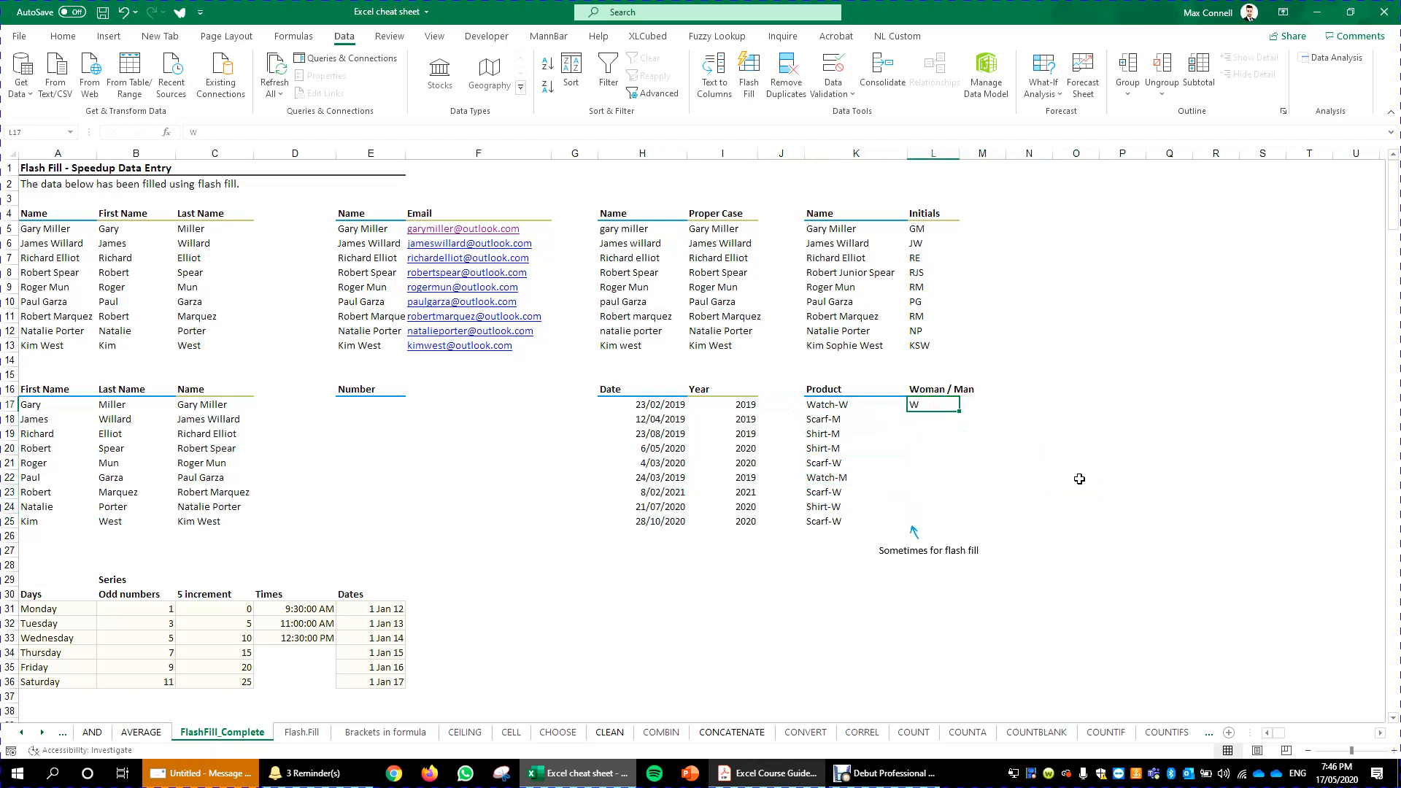
- Enter M beside Scarf-M and flash fill the Woman / Man column down from both examples using the fill handle's Flash Fill option
key(Down)
text(M)
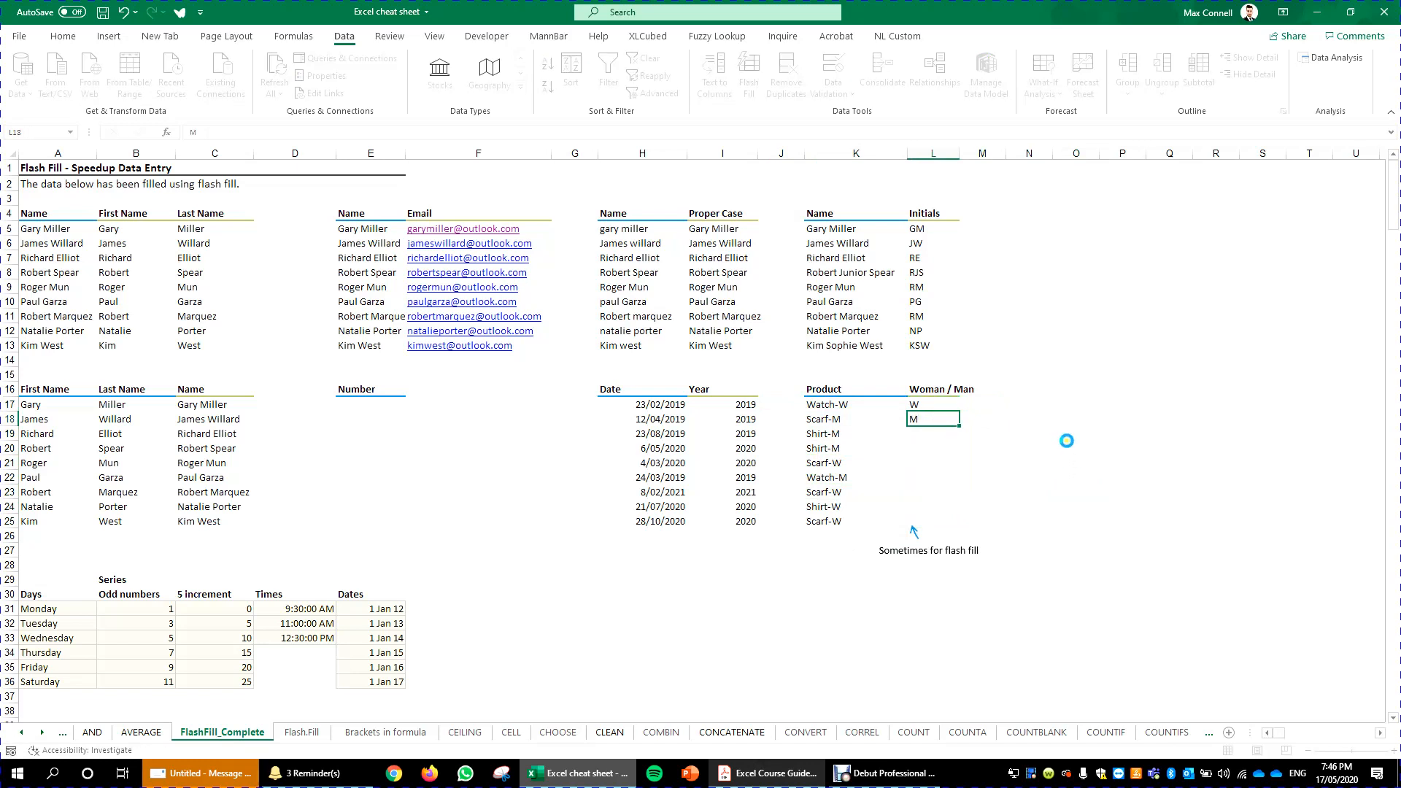
click(1068, 443)
drag(911, 402, 972, 530)
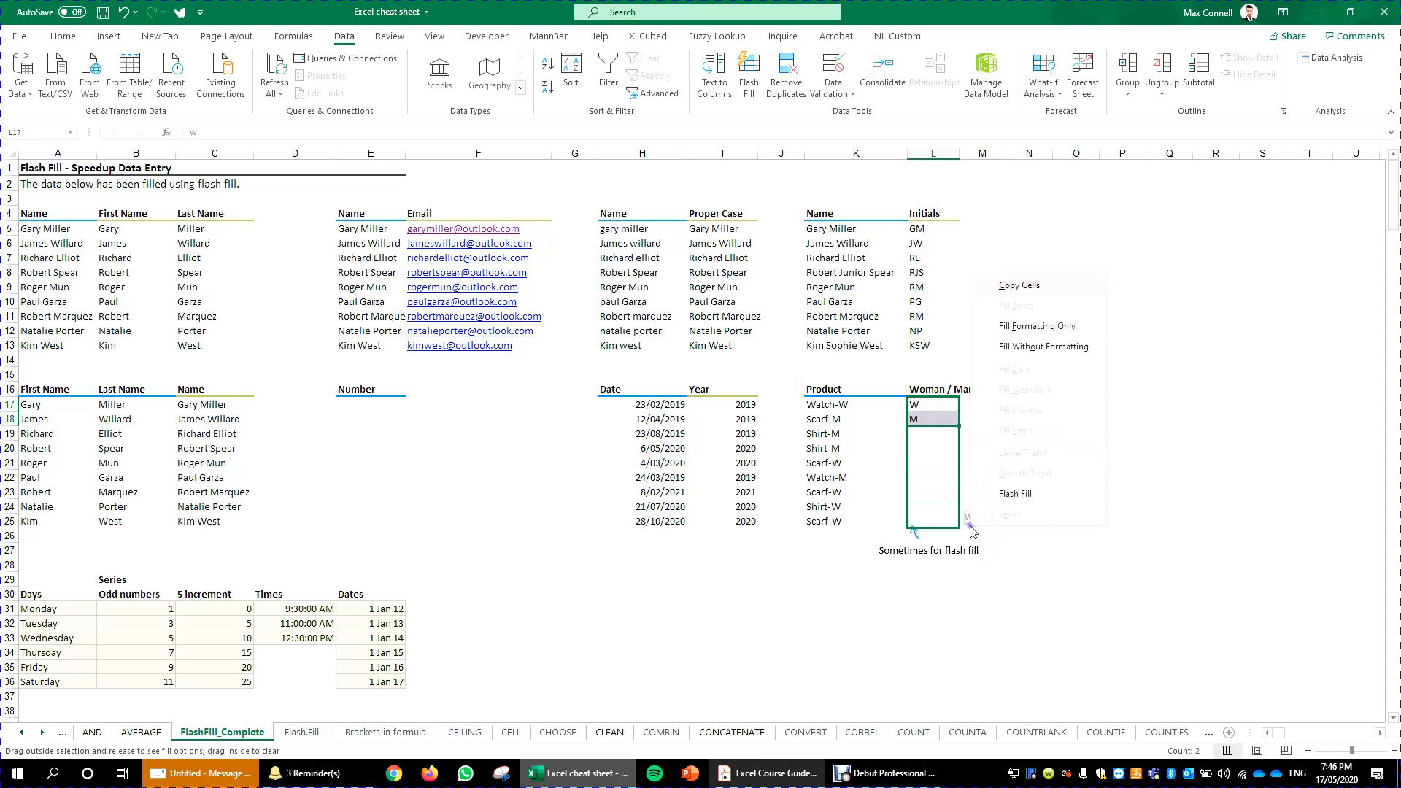
click(1033, 494)
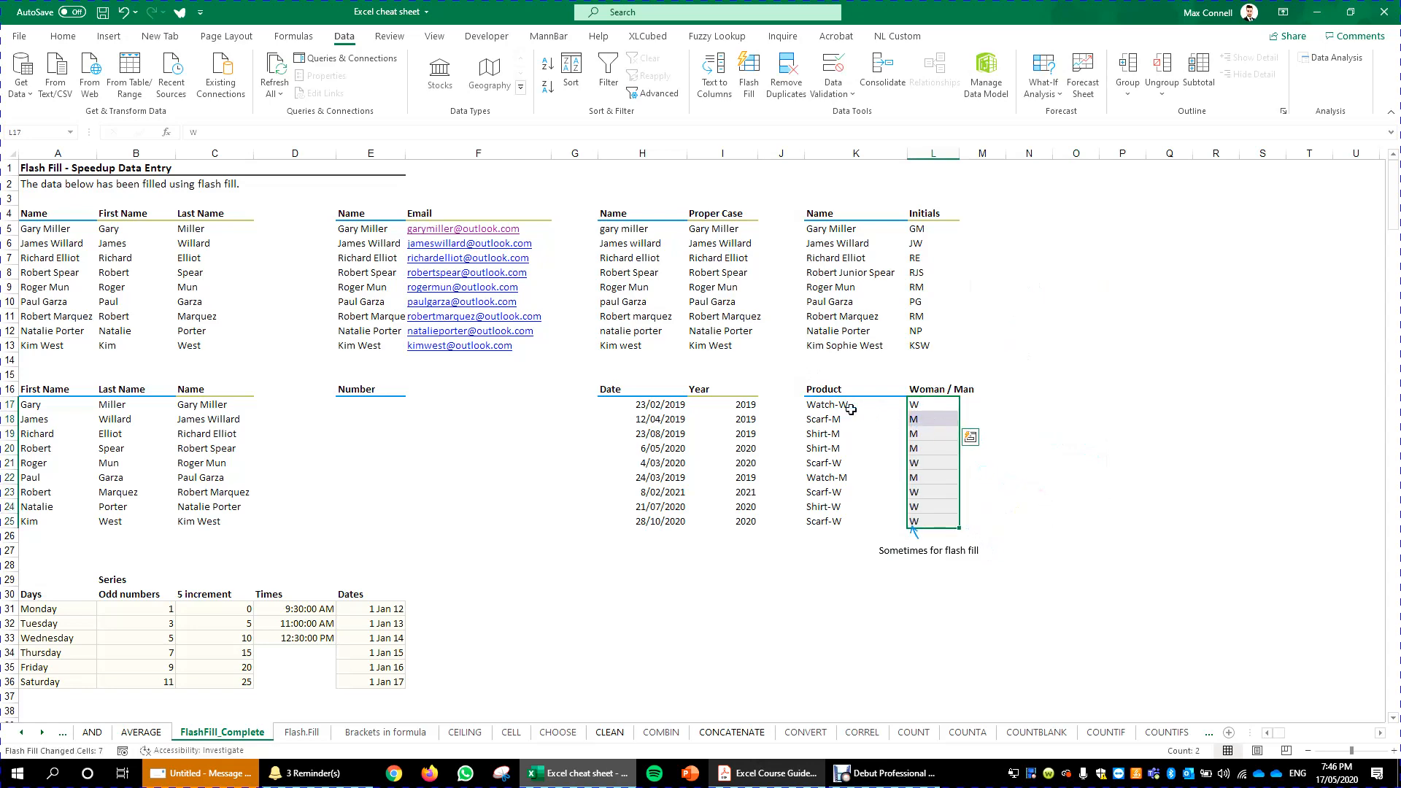
- Switch to the Excel Course Guide PDF and review the Unit 1 Filling Data in Excel topics
click(801, 567)
scroll(632, 501, down, 3)
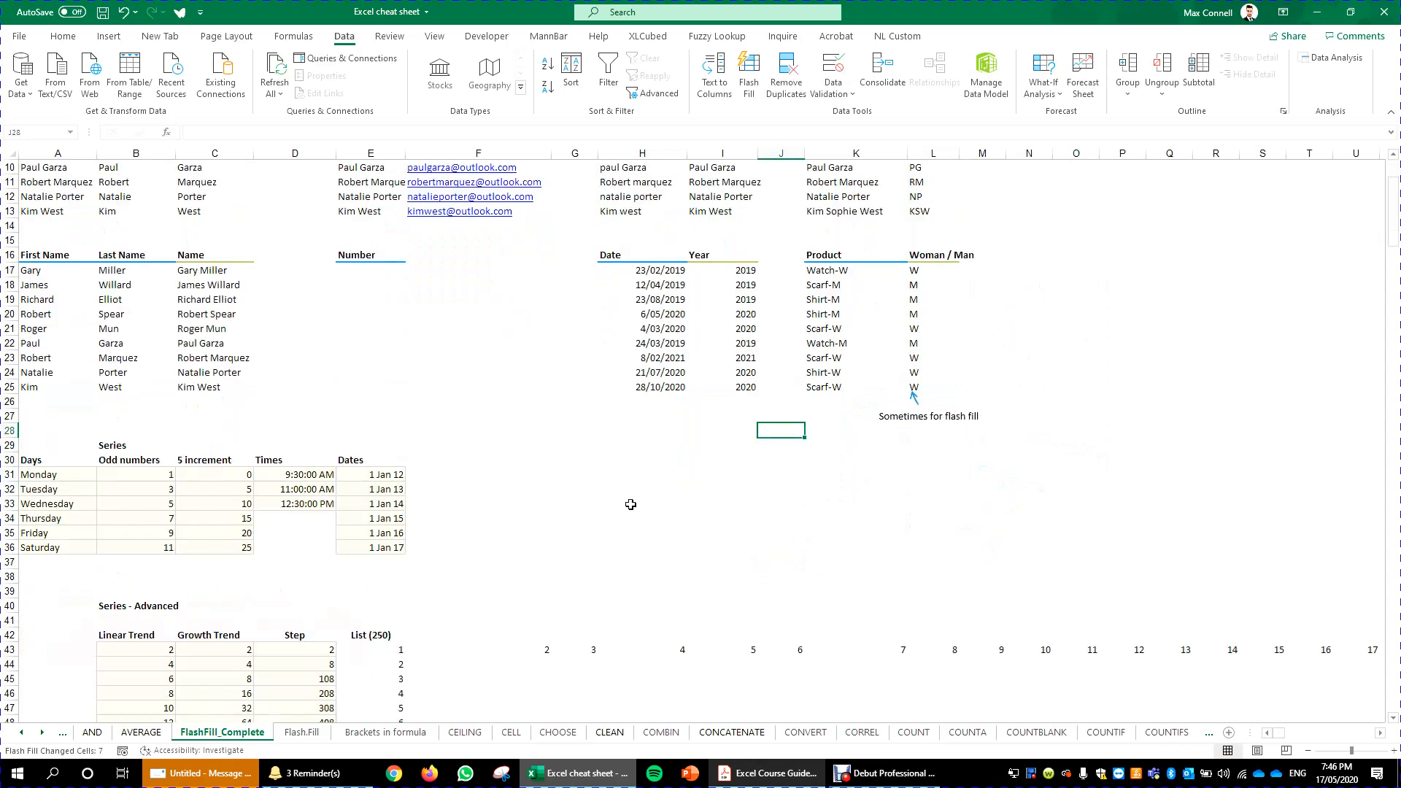
scroll(632, 501, up, 3)
click(774, 775)
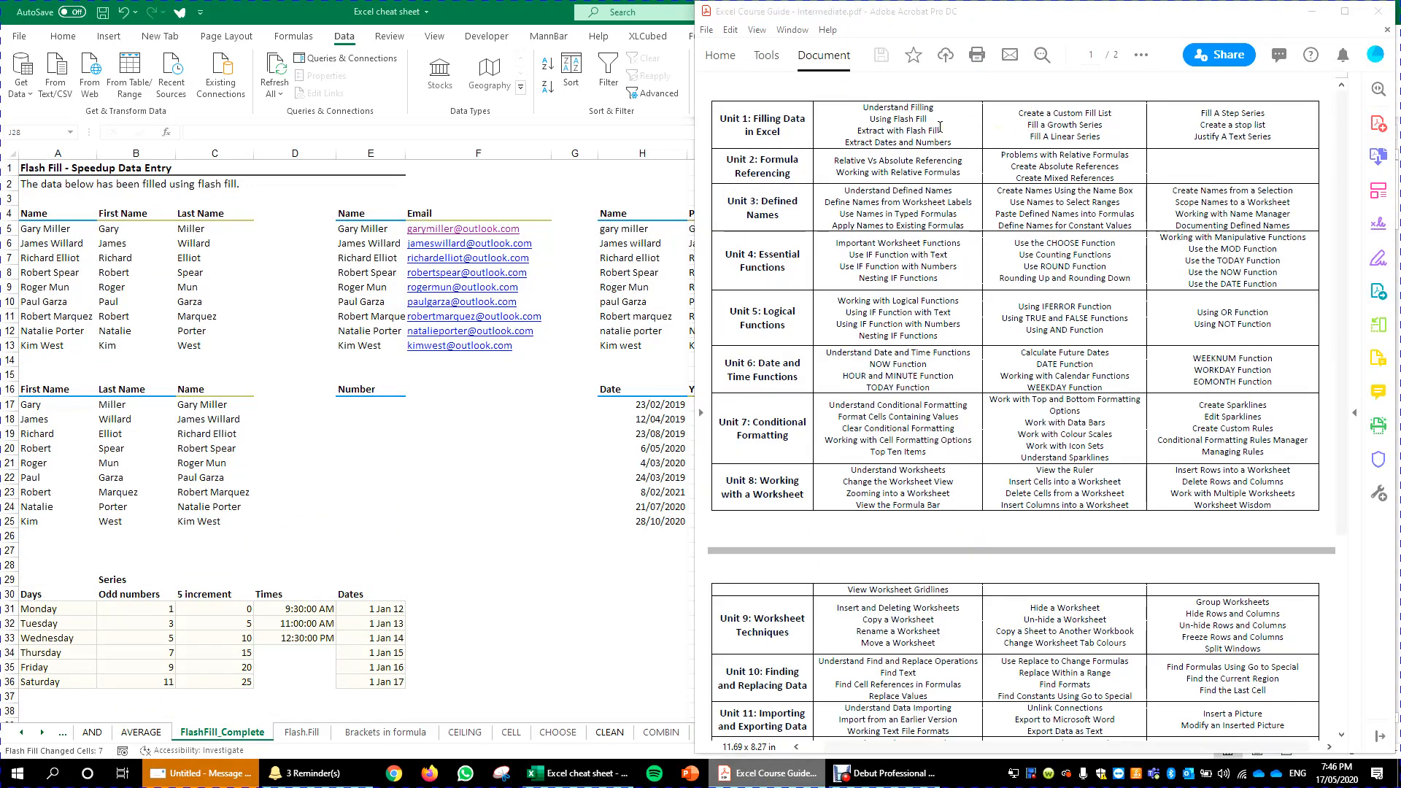
drag(865, 108, 813, 138)
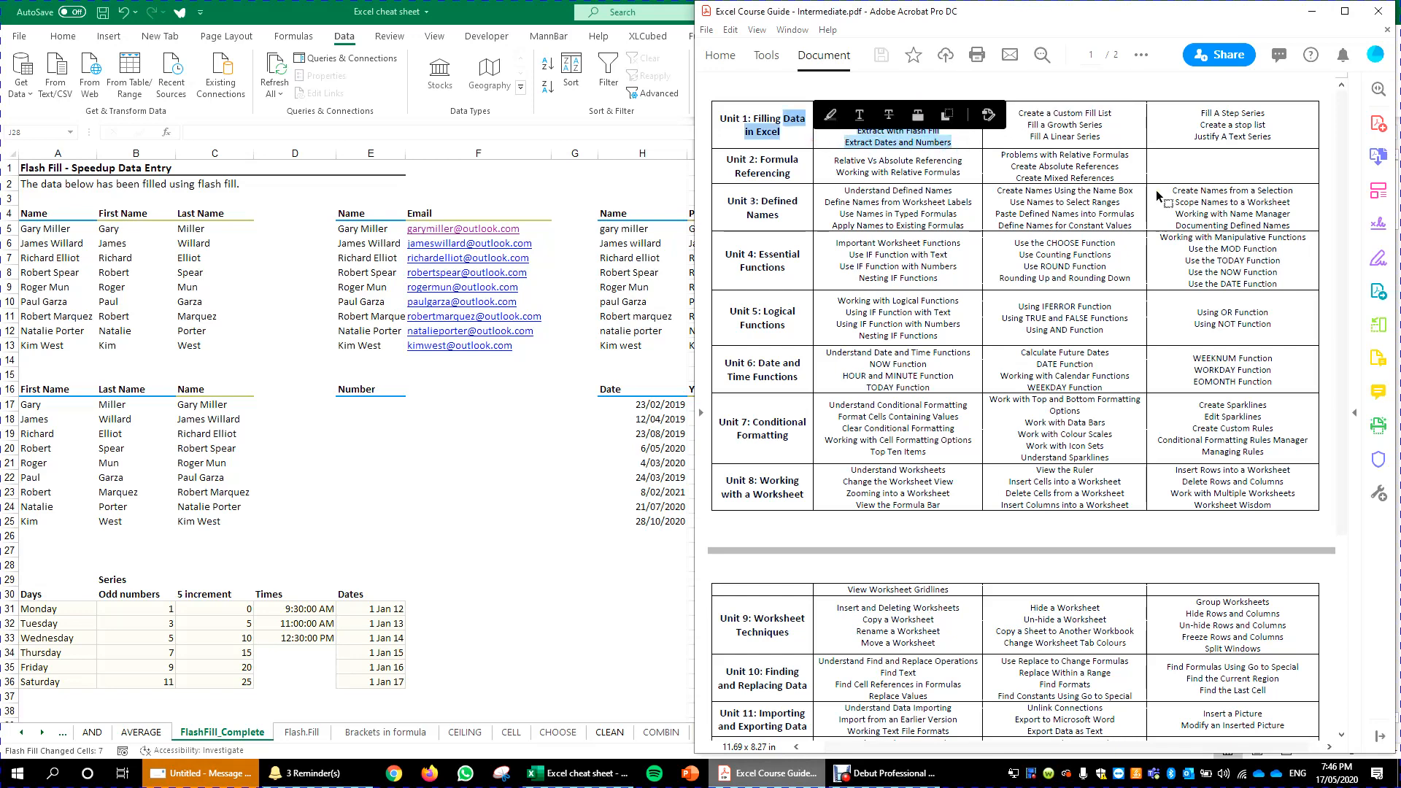
click(1128, 130)
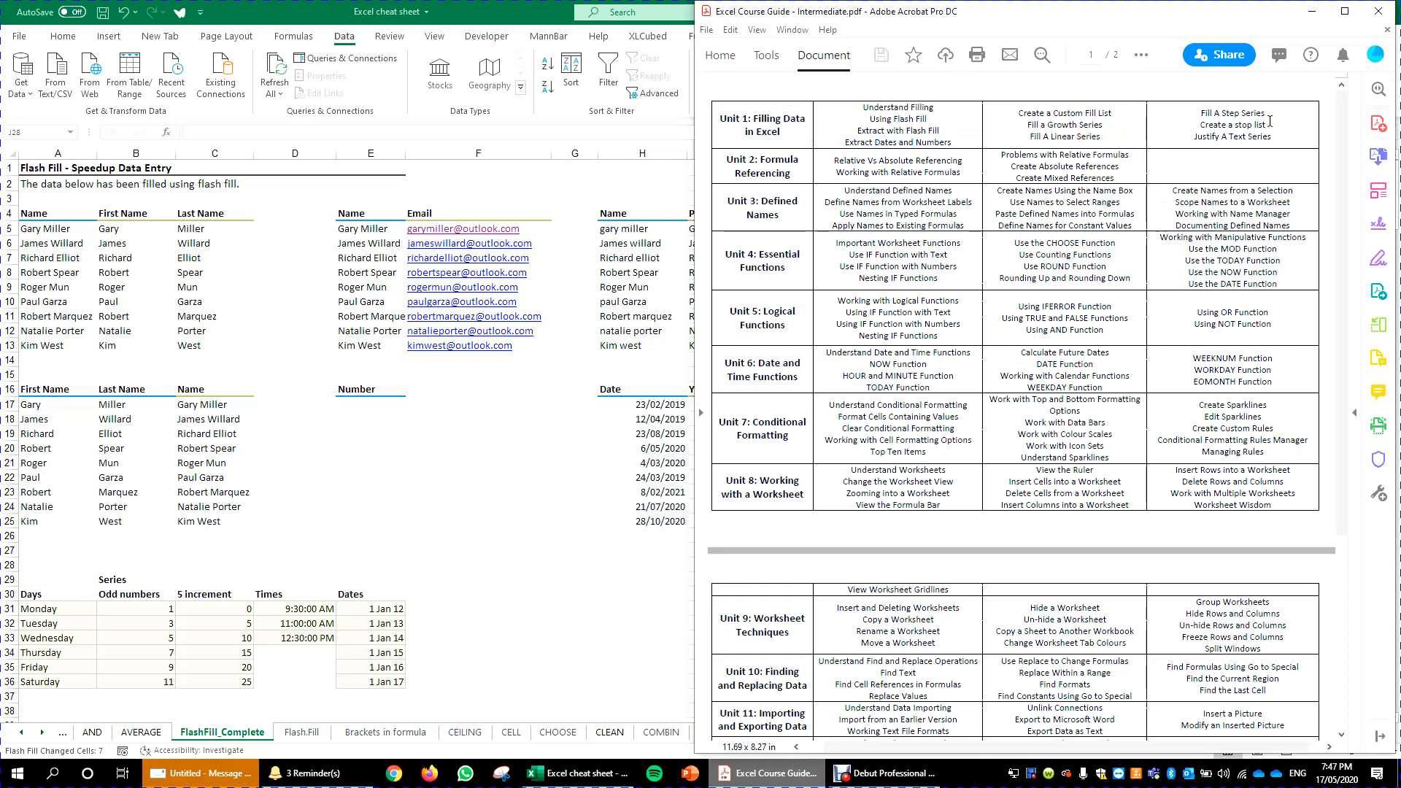
drag(1280, 140, 1195, 138)
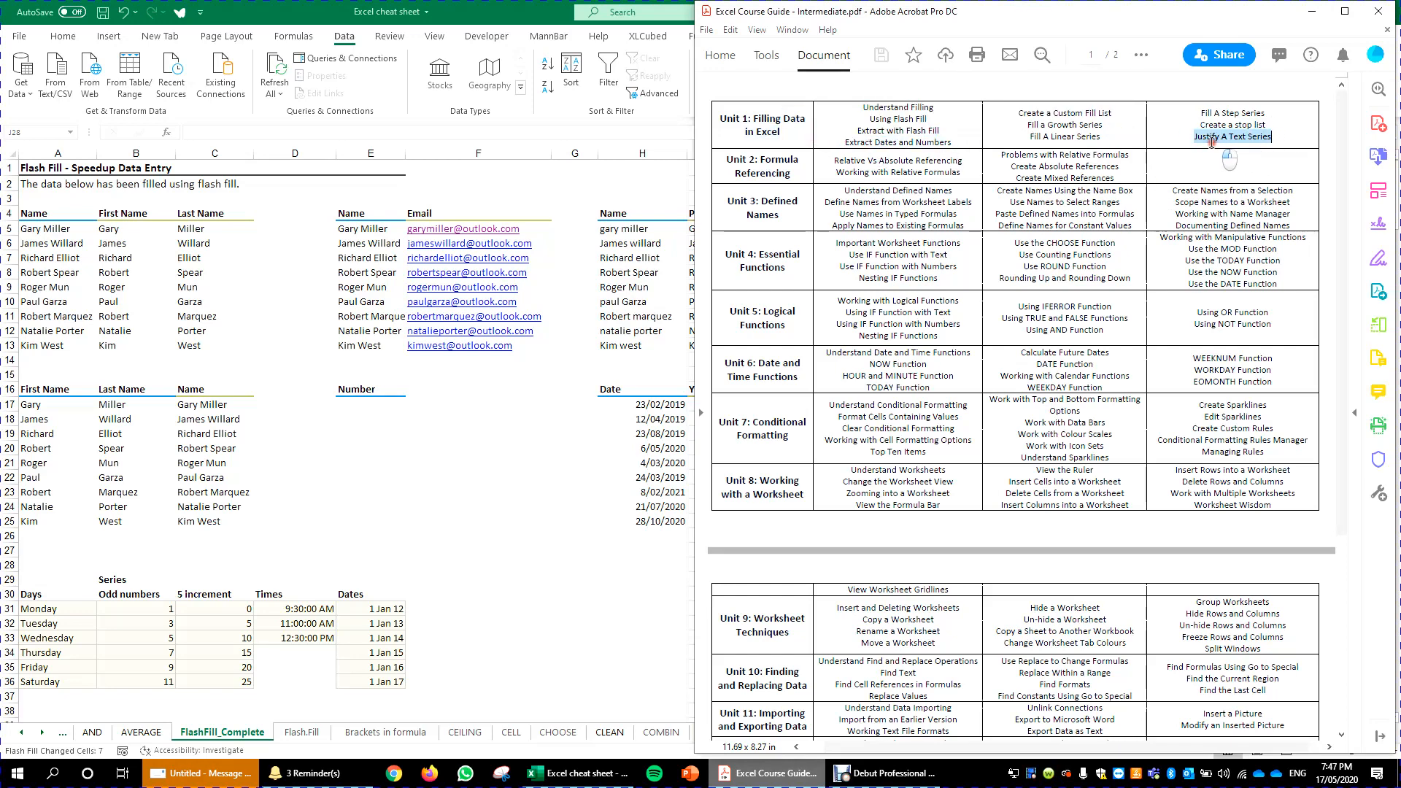
click(1115, 113)
drag(1115, 113, 1020, 114)
click(1023, 118)
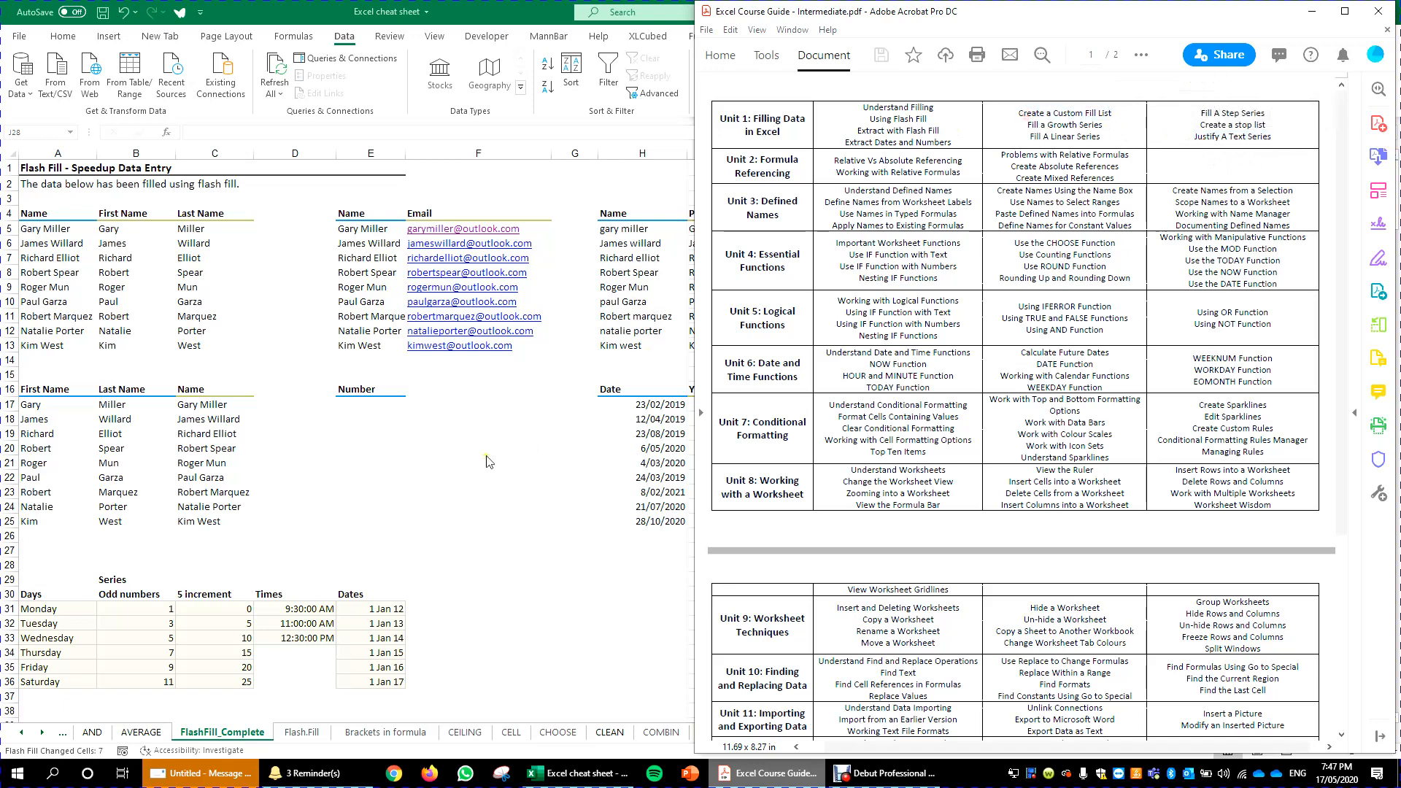
- Return to the spreadsheet and examine the Fill options on the Home ribbon, including Justify
key(alt+Tab)
scroll(597, 482, down, 5)
click(748, 398)
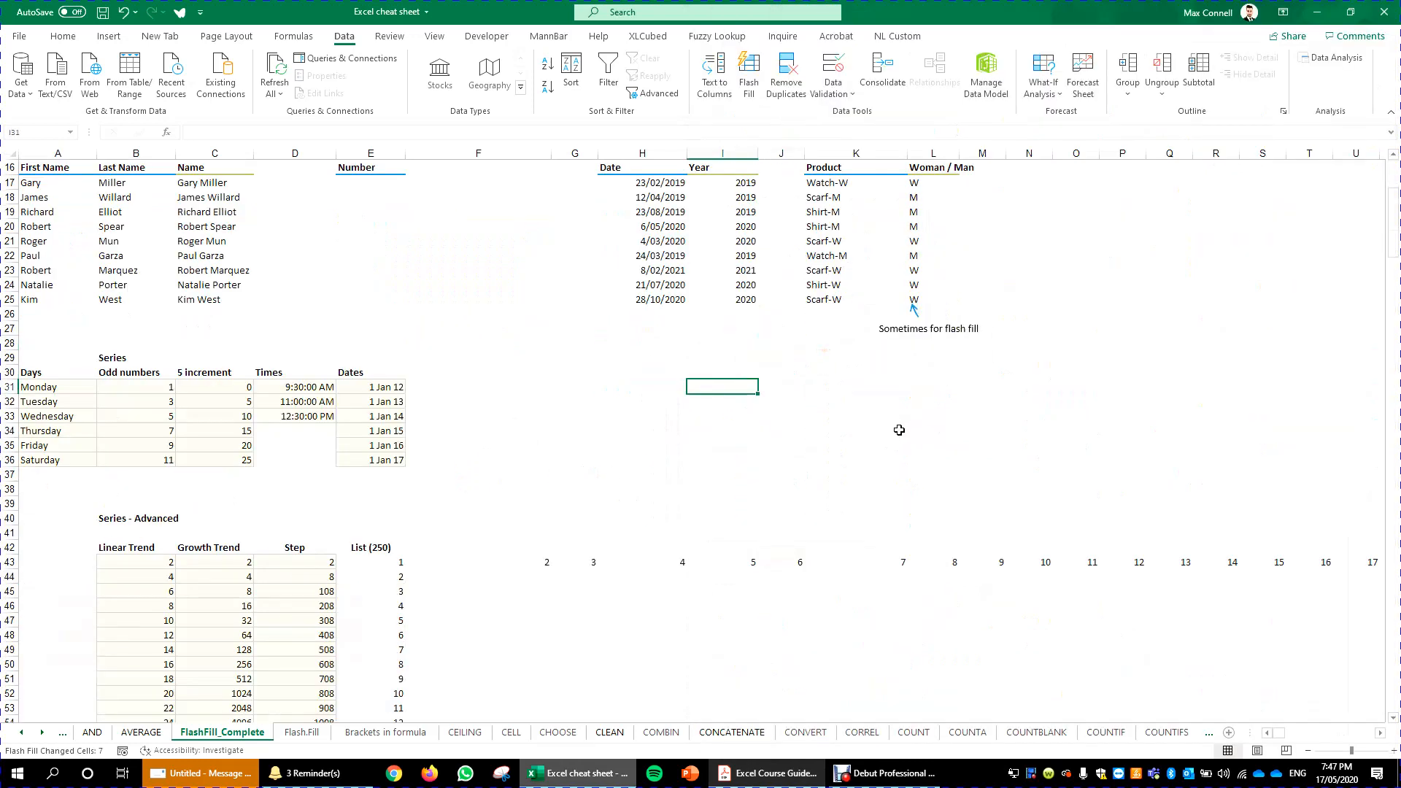
scroll(774, 529, up, 3)
click(775, 529)
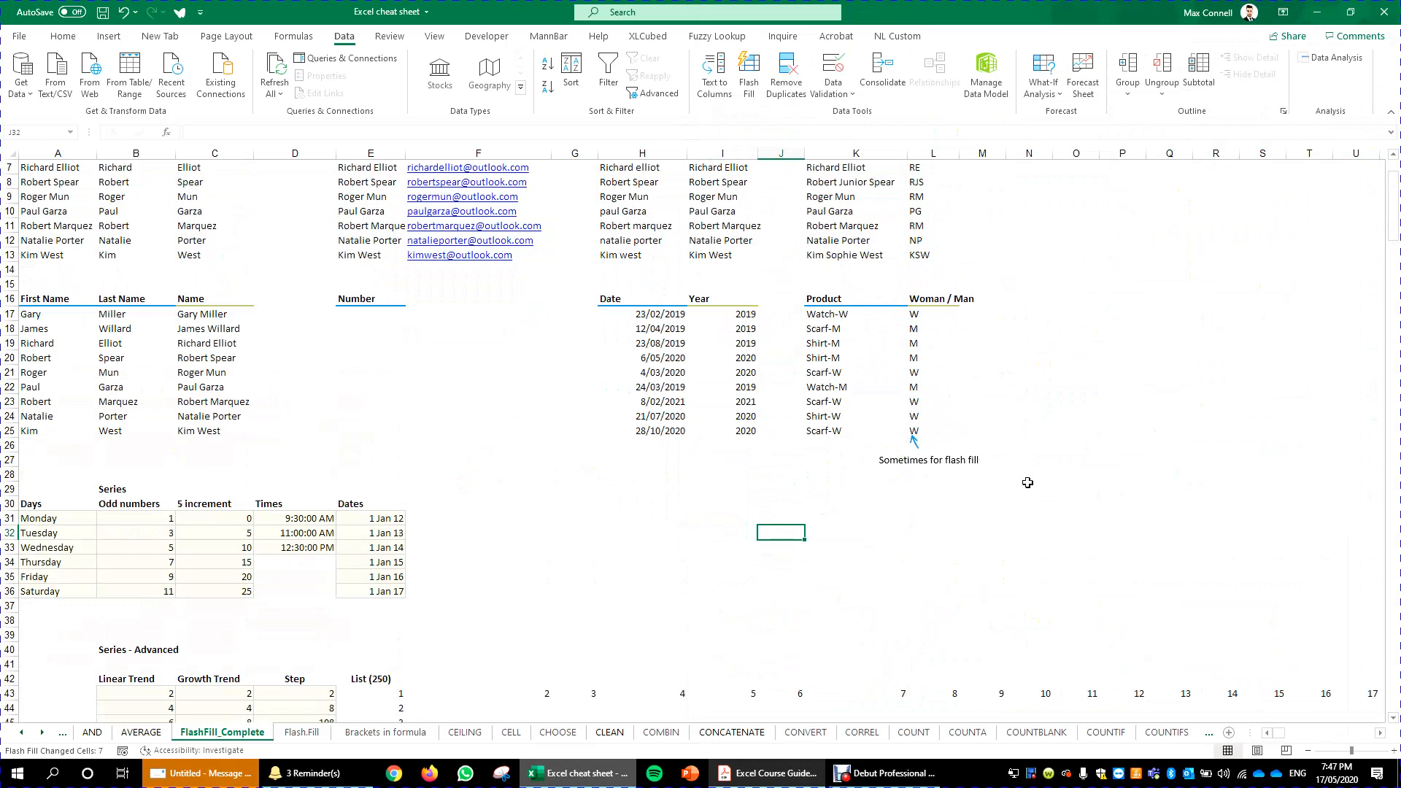
click(62, 36)
click(1171, 75)
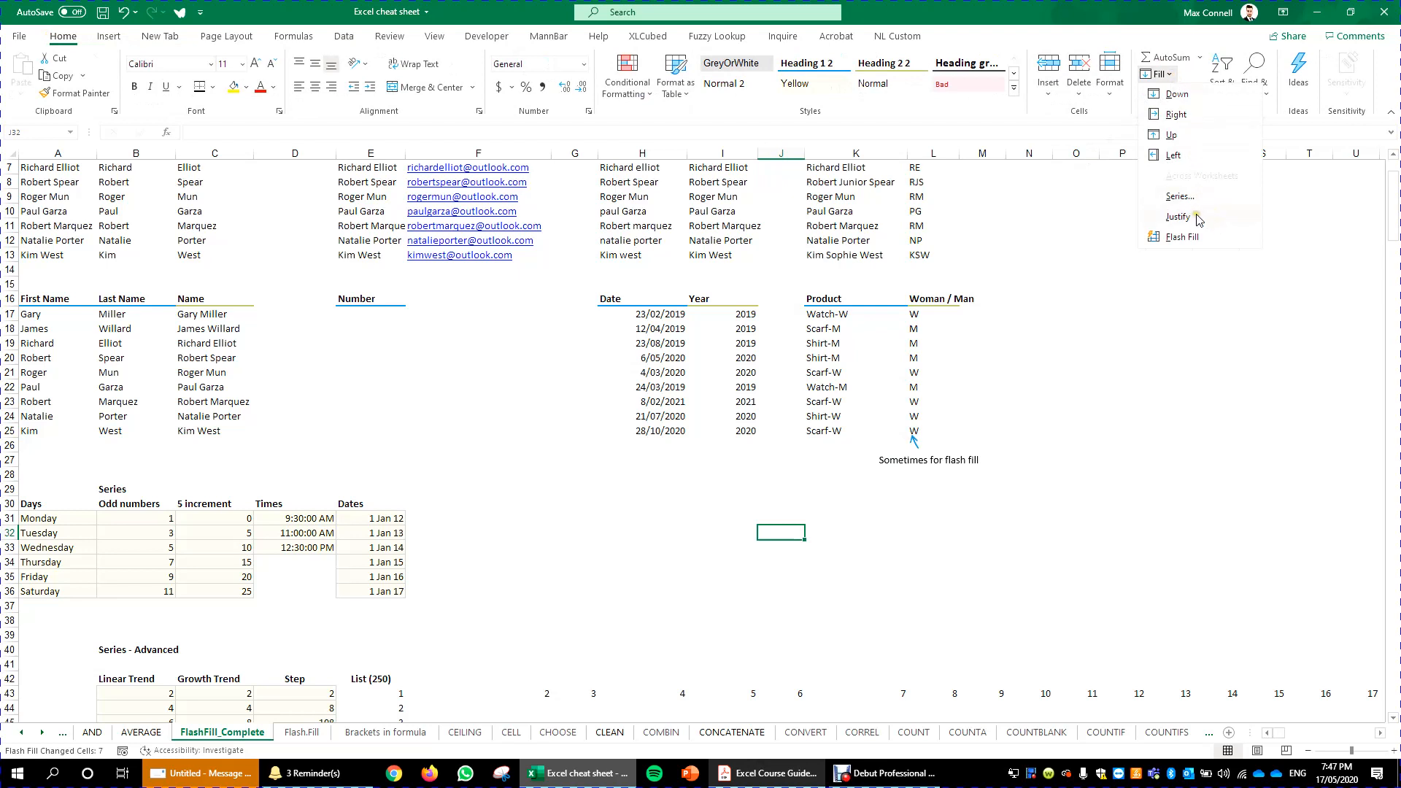
click(976, 350)
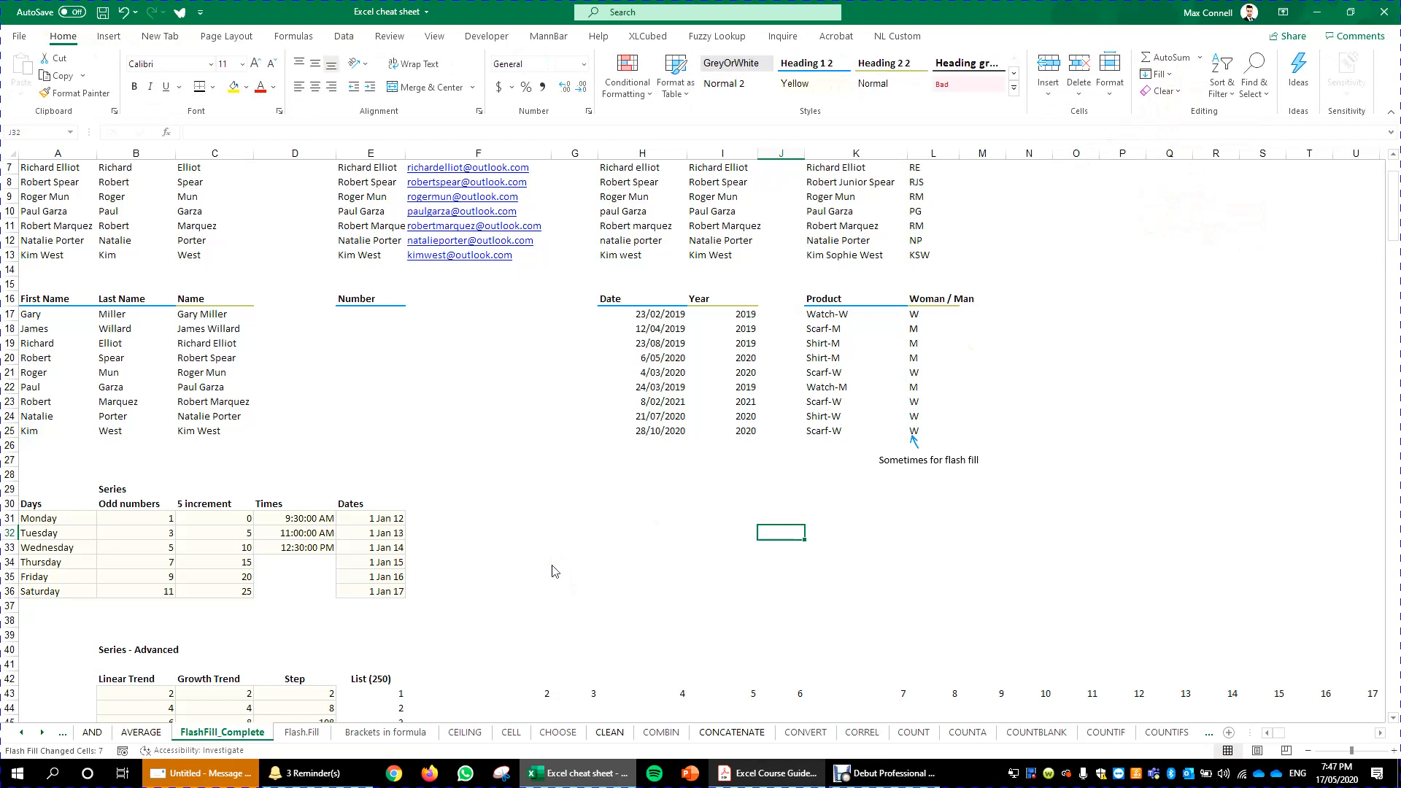
- Go to the Flash.Fill sheet and select the paragraph cells from B4 down to row 24 for justifying
scroll(460, 598, down, 4)
click(301, 733)
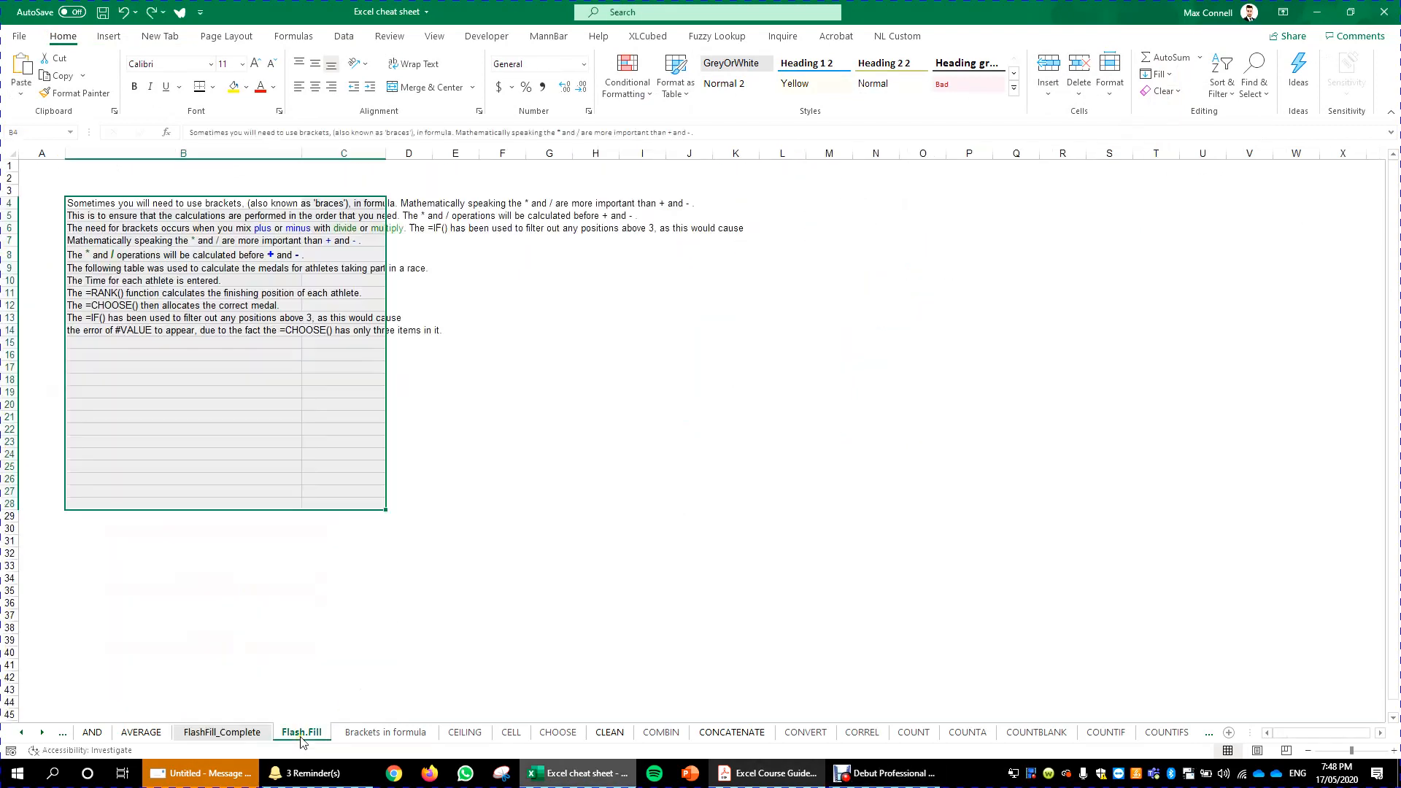
click(363, 207)
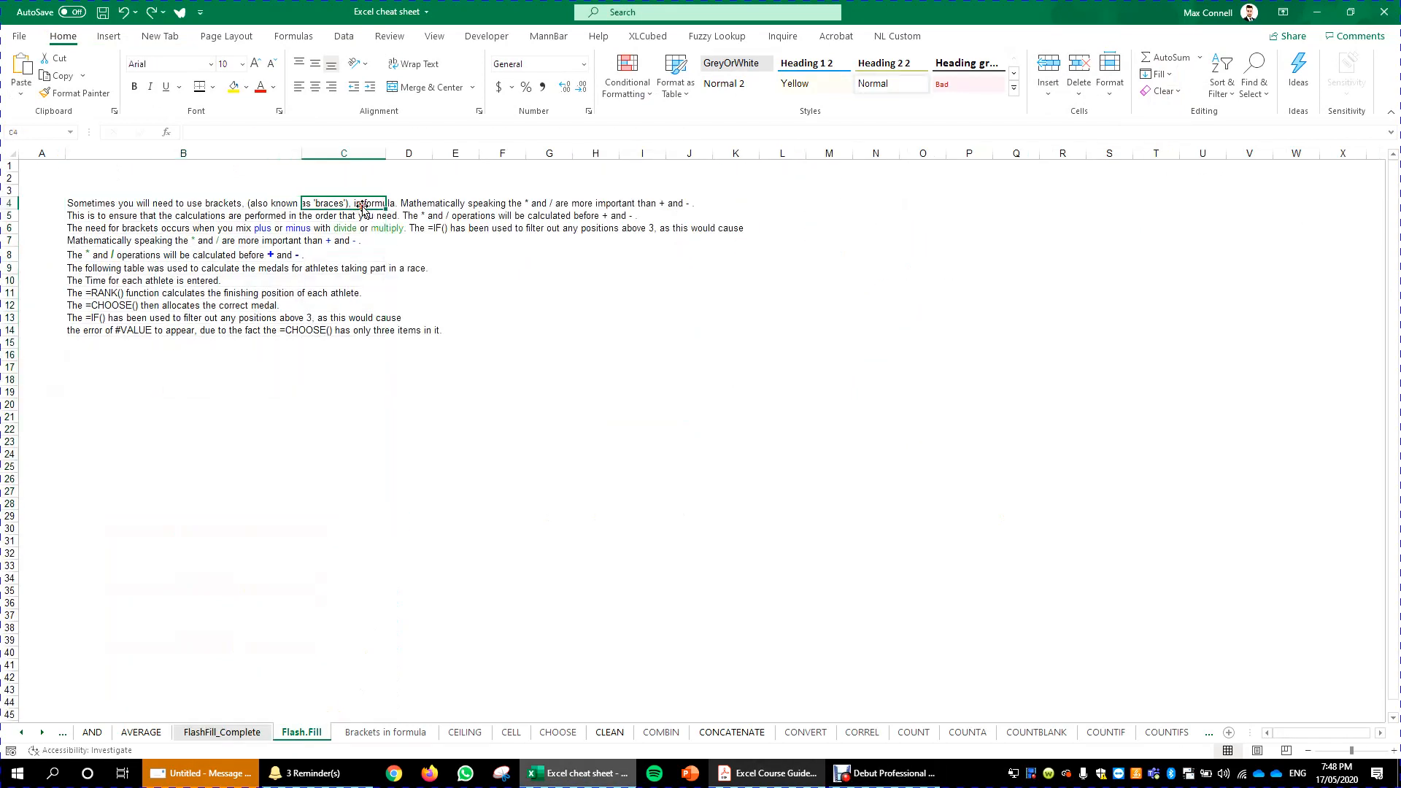
drag(137, 206, 339, 280)
click(343, 355)
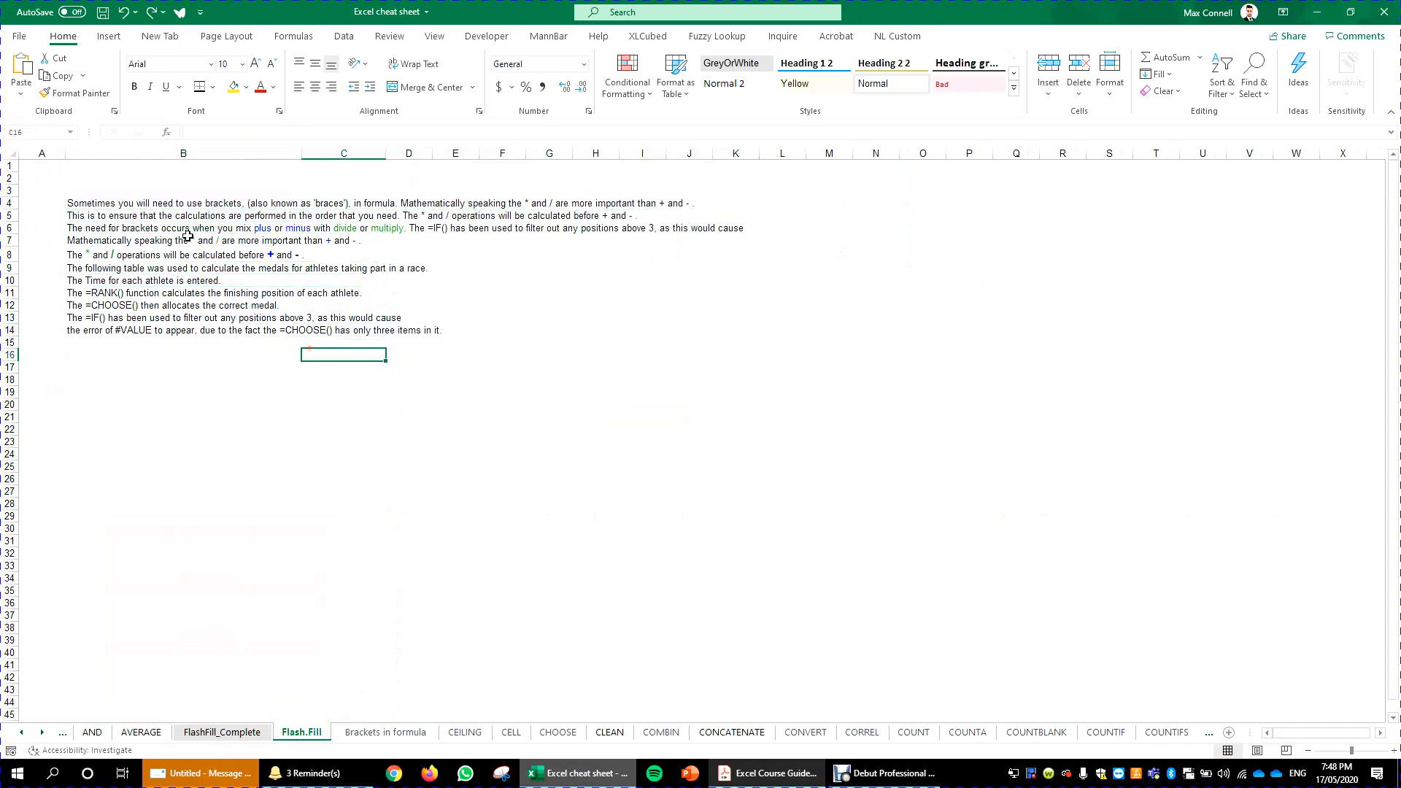
drag(185, 205, 235, 452)
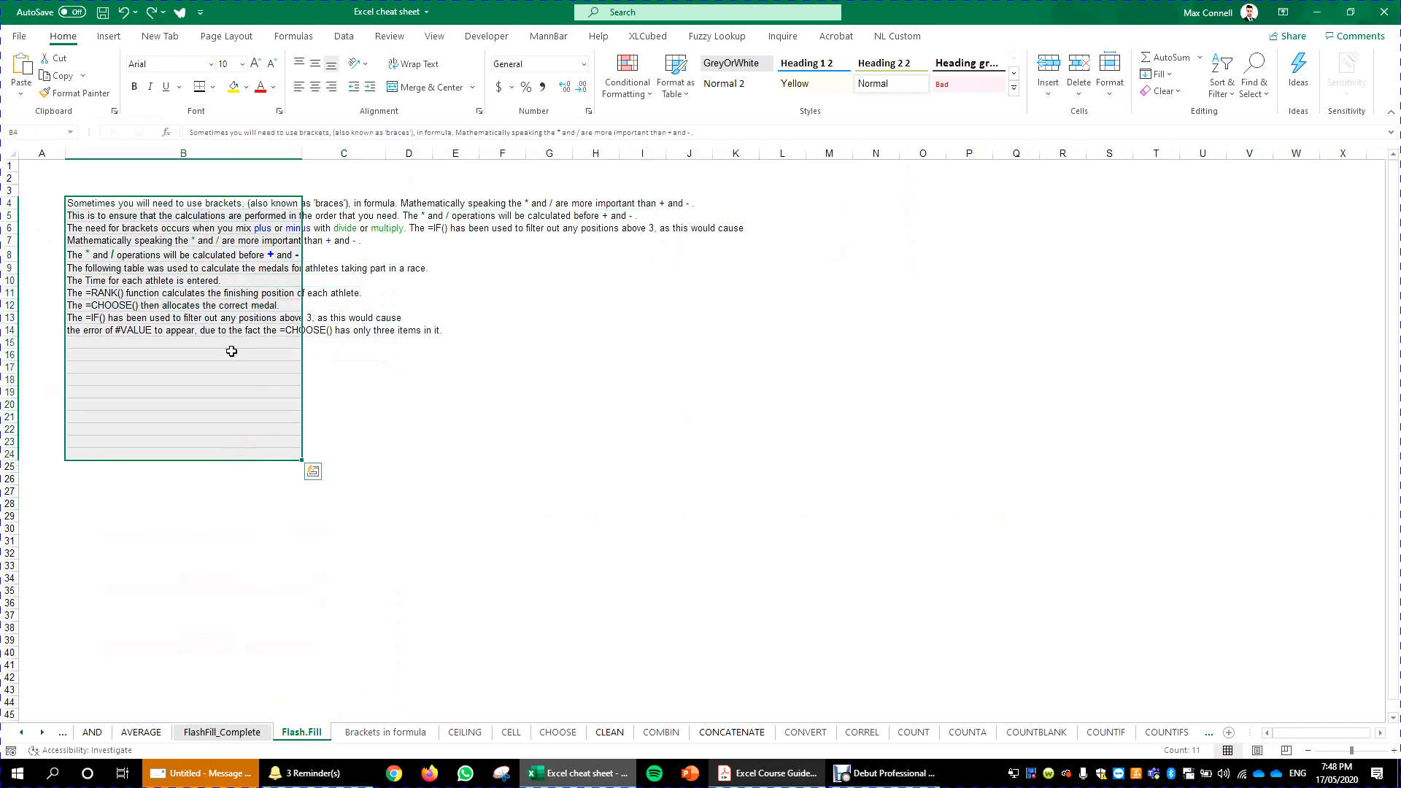
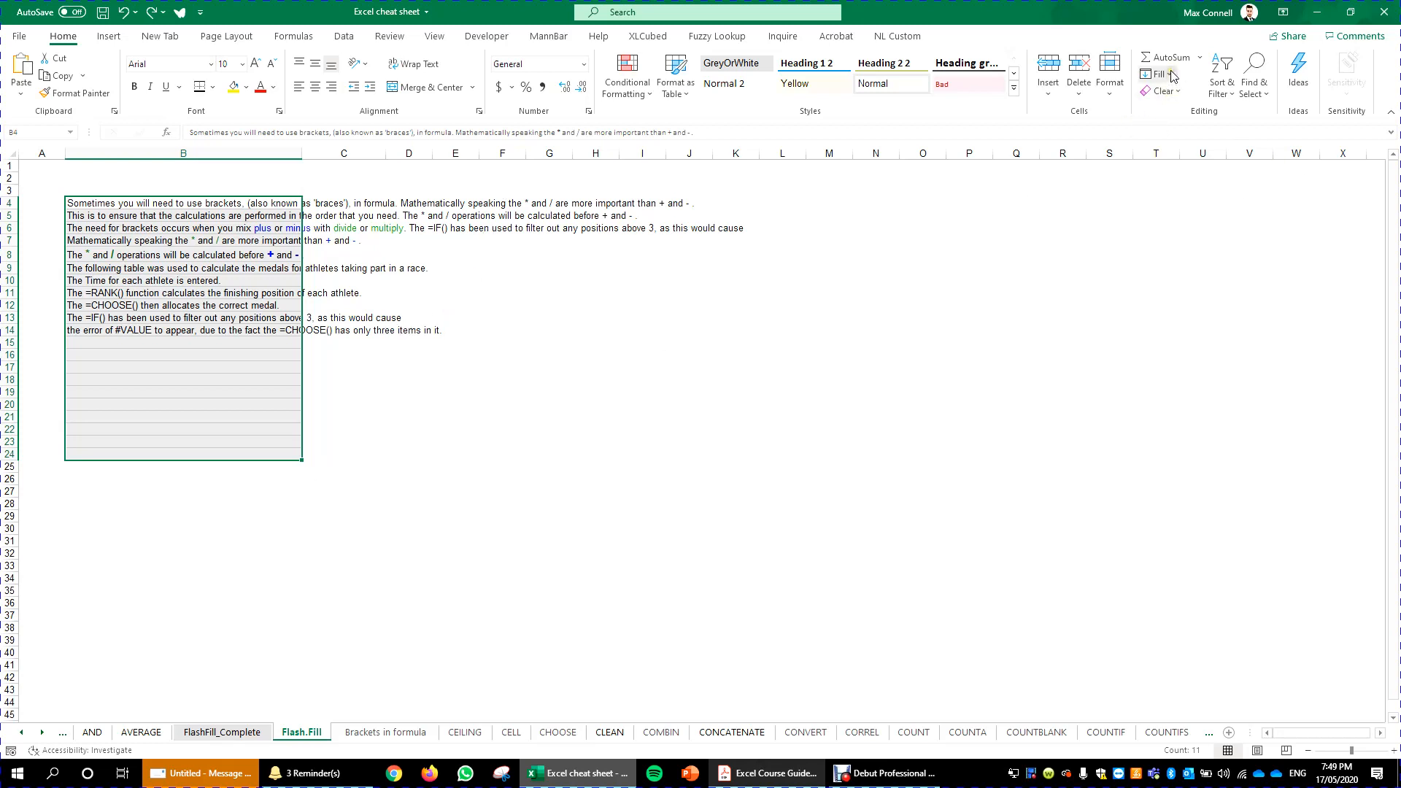
- Draw an outside border around the paragraph range B4:C26
click(922, 466)
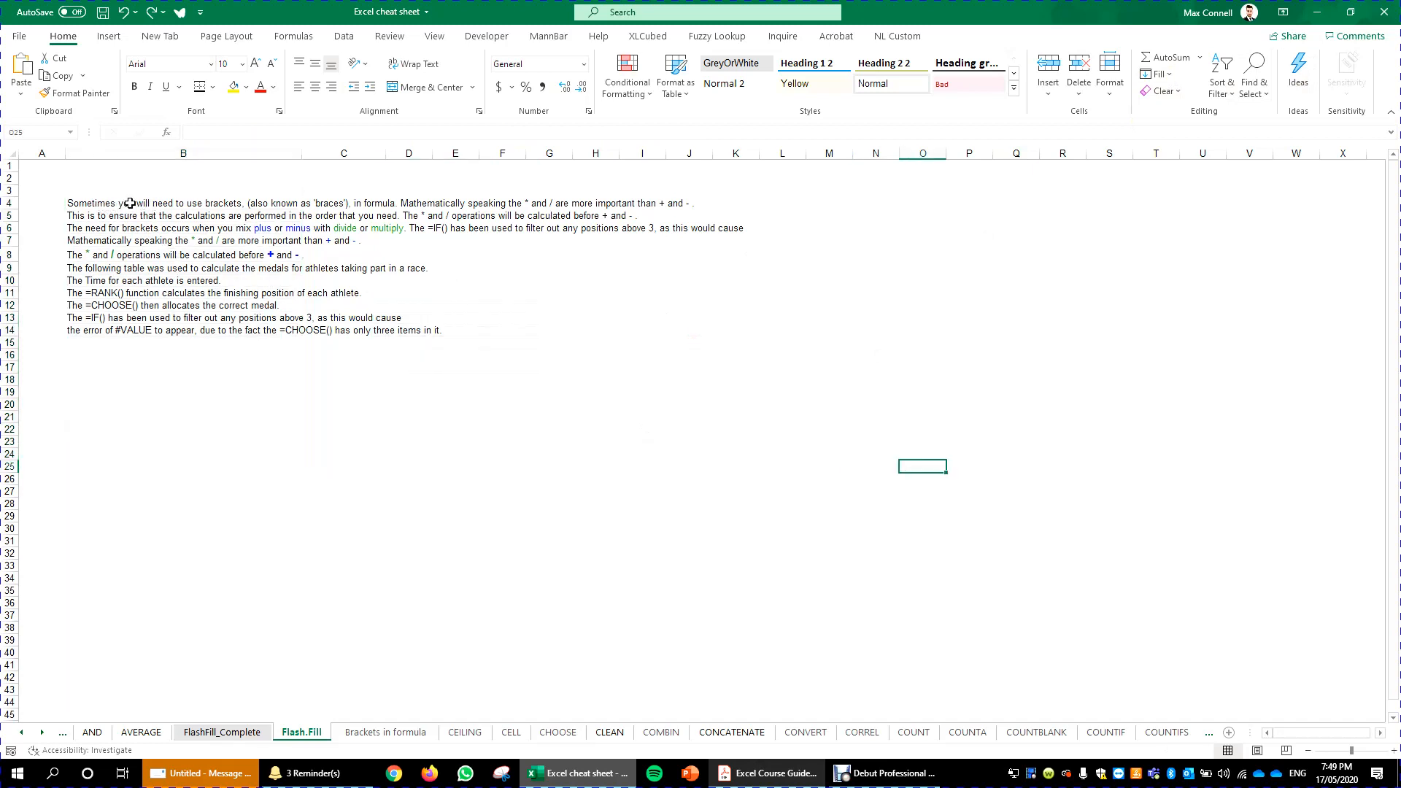
drag(129, 203, 368, 499)
mouse_move(366, 494)
mouse_down()
mouse_move(368, 514)
mouse_move(364, 476)
mouse_up()
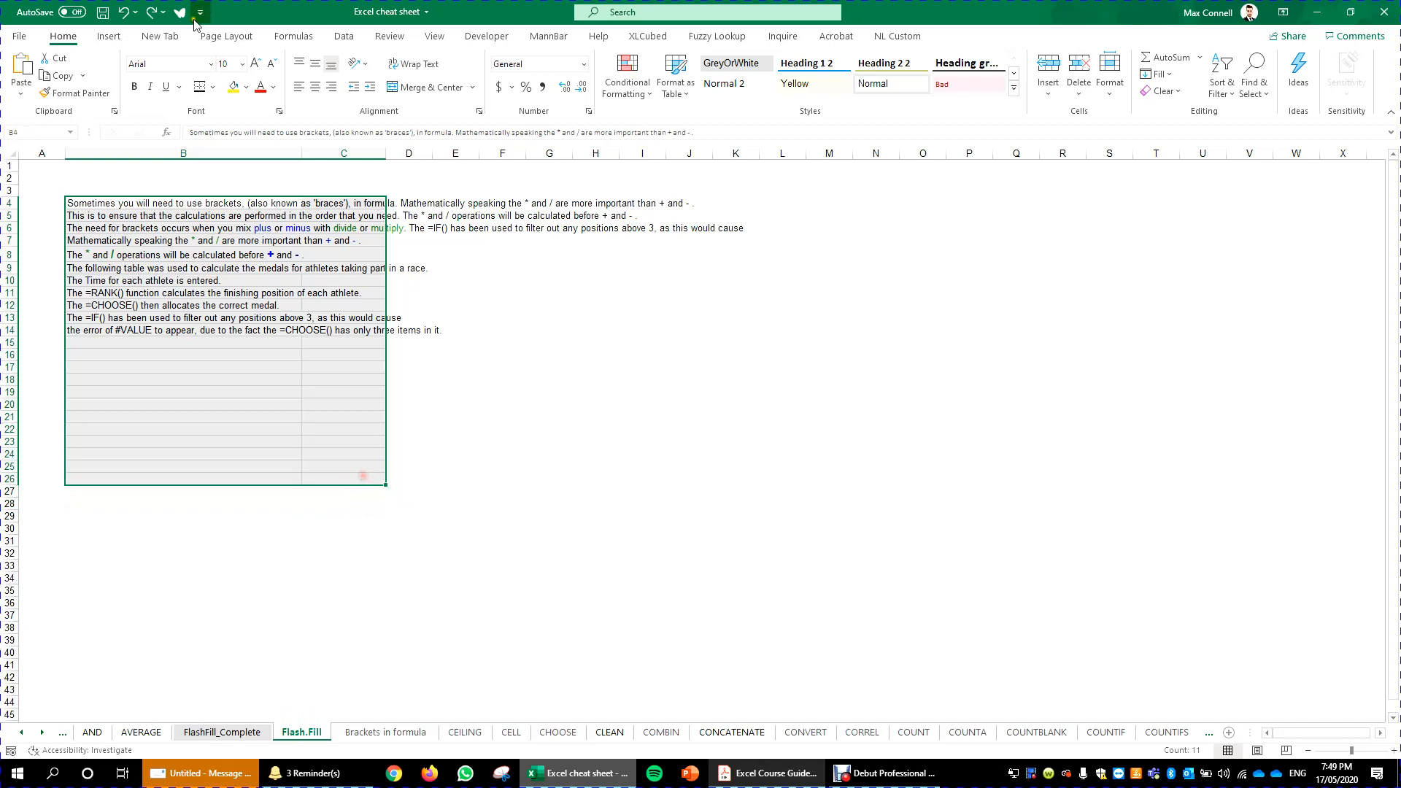
click(212, 87)
click(259, 254)
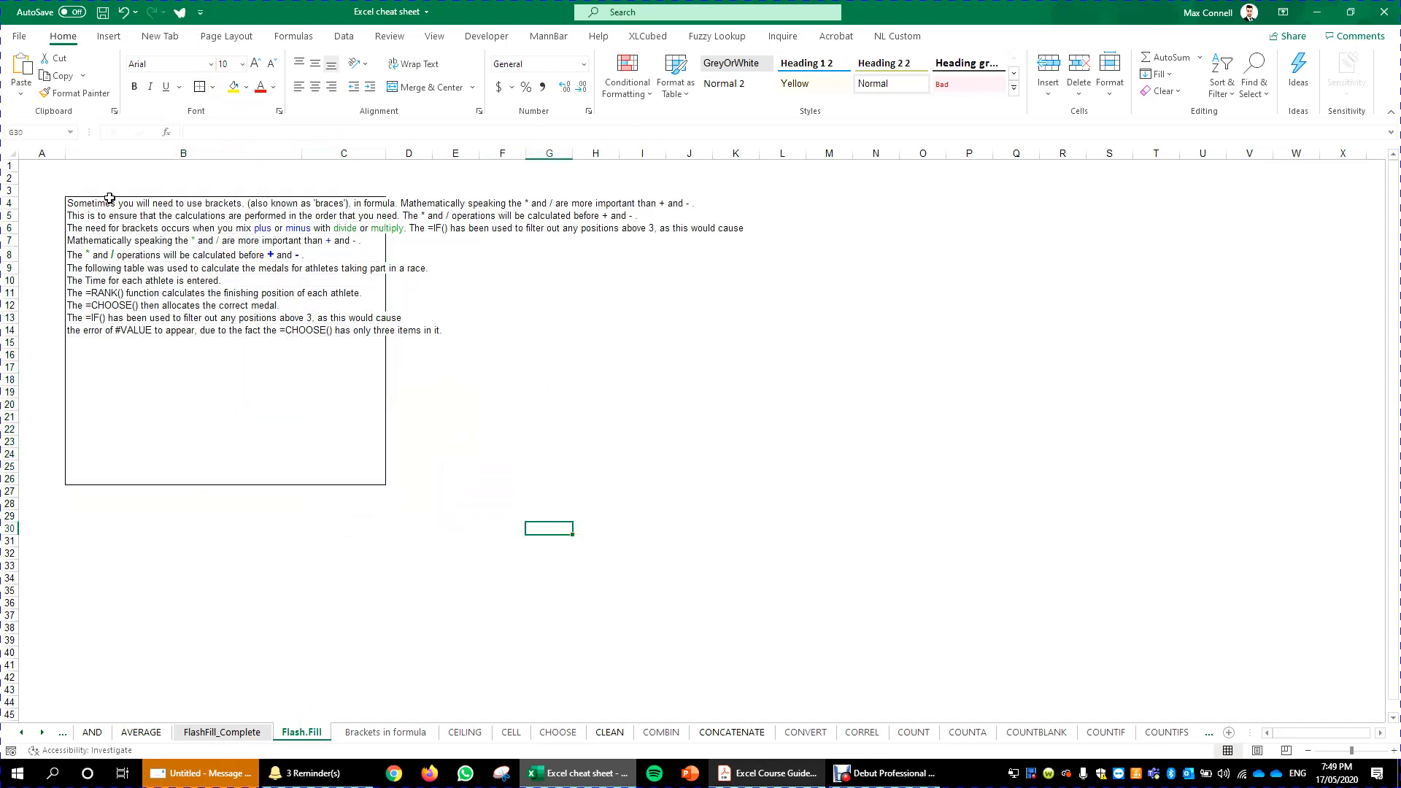
- Reselect B4:C26 and justify the paragraph text across that width with Fill Justify
drag(92, 201, 365, 479)
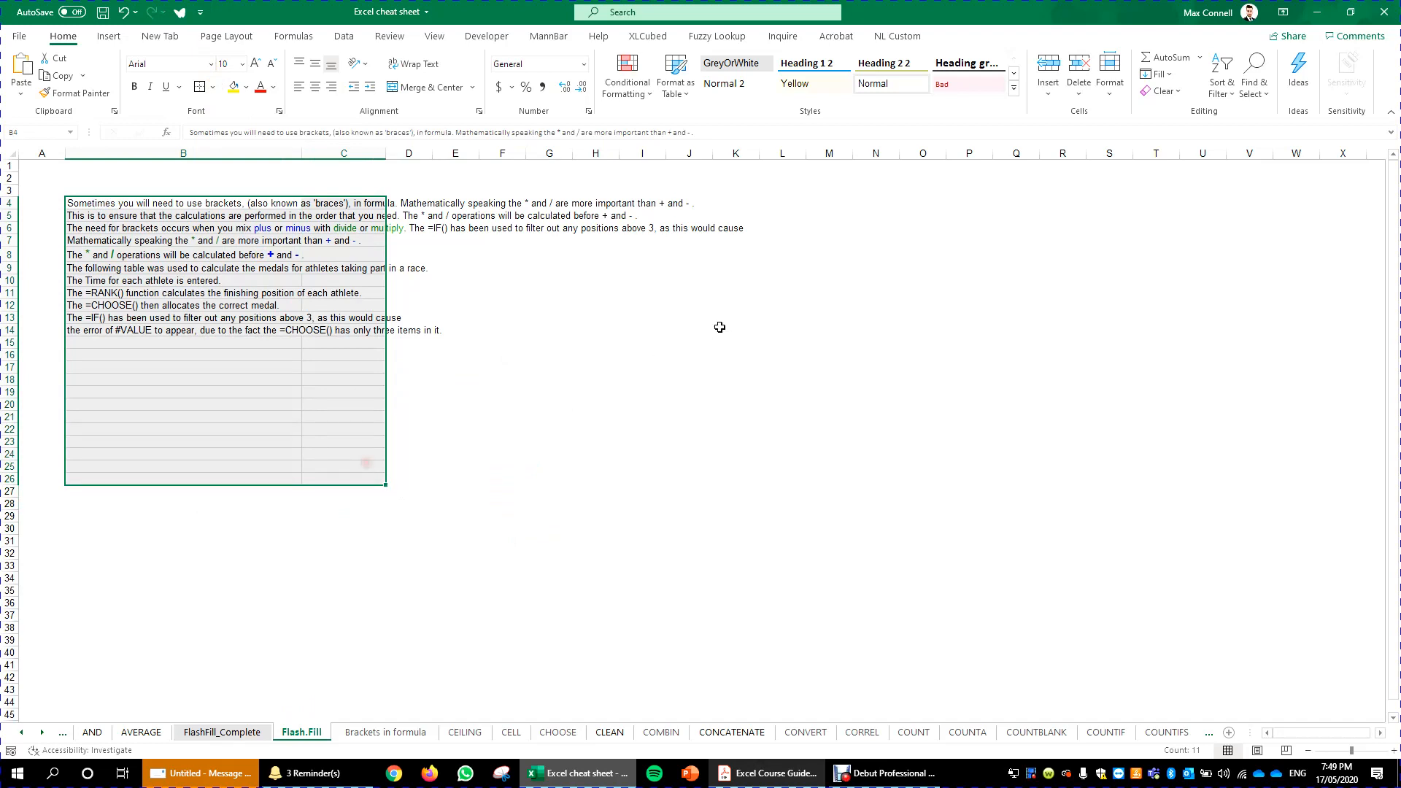
click(1162, 90)
click(1188, 217)
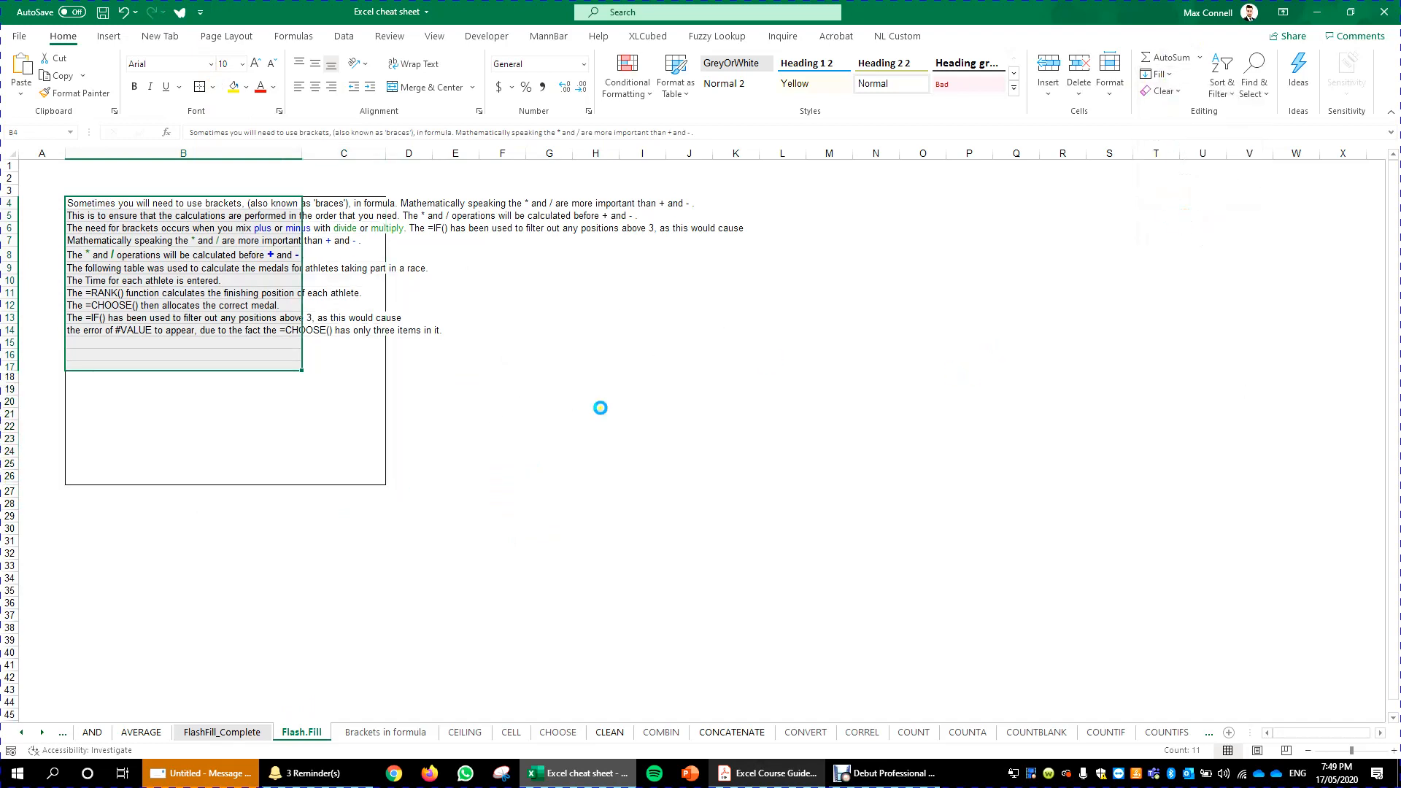
click(456, 451)
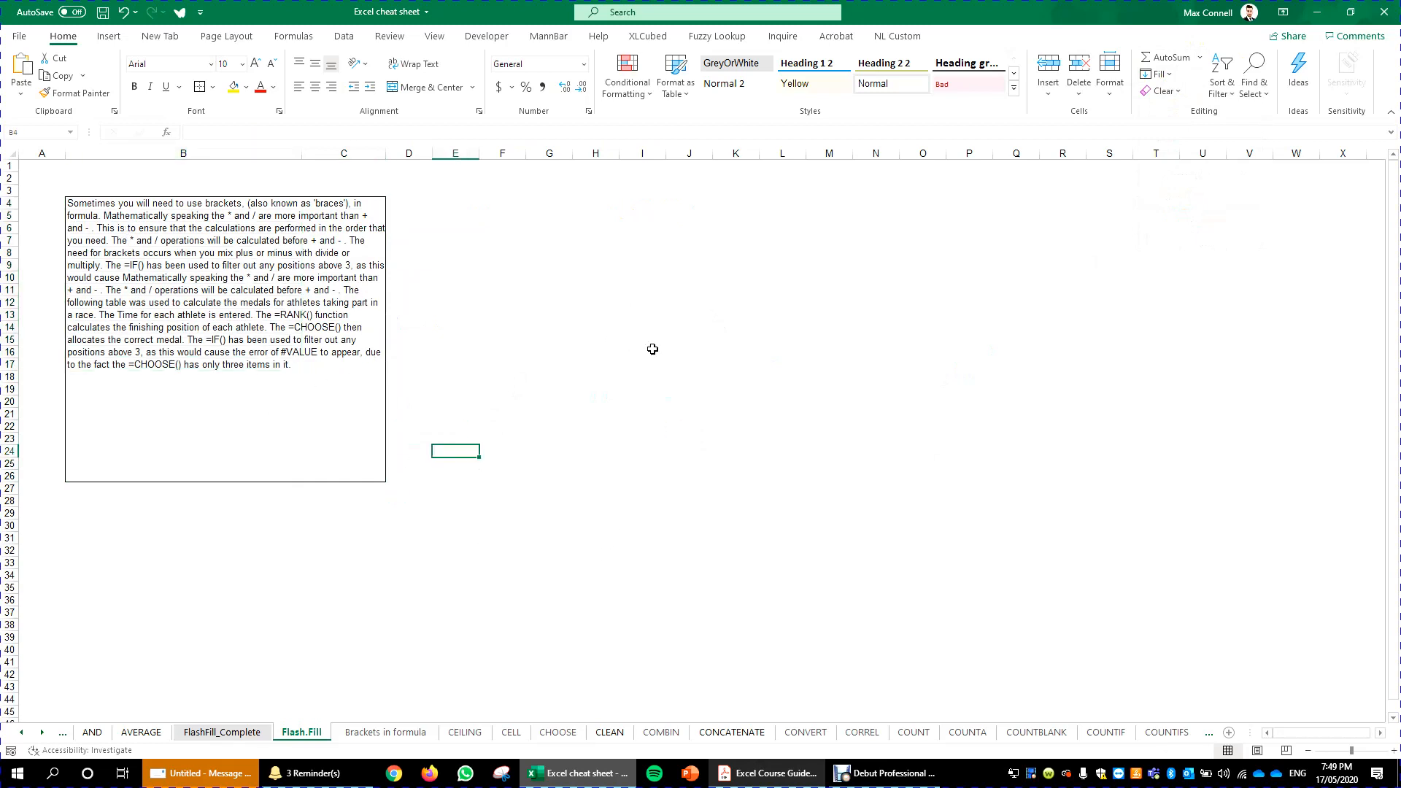
- Select B4:B42, give it an outside border, and justify the paragraph text within column B with Fill Justify
click(697, 577)
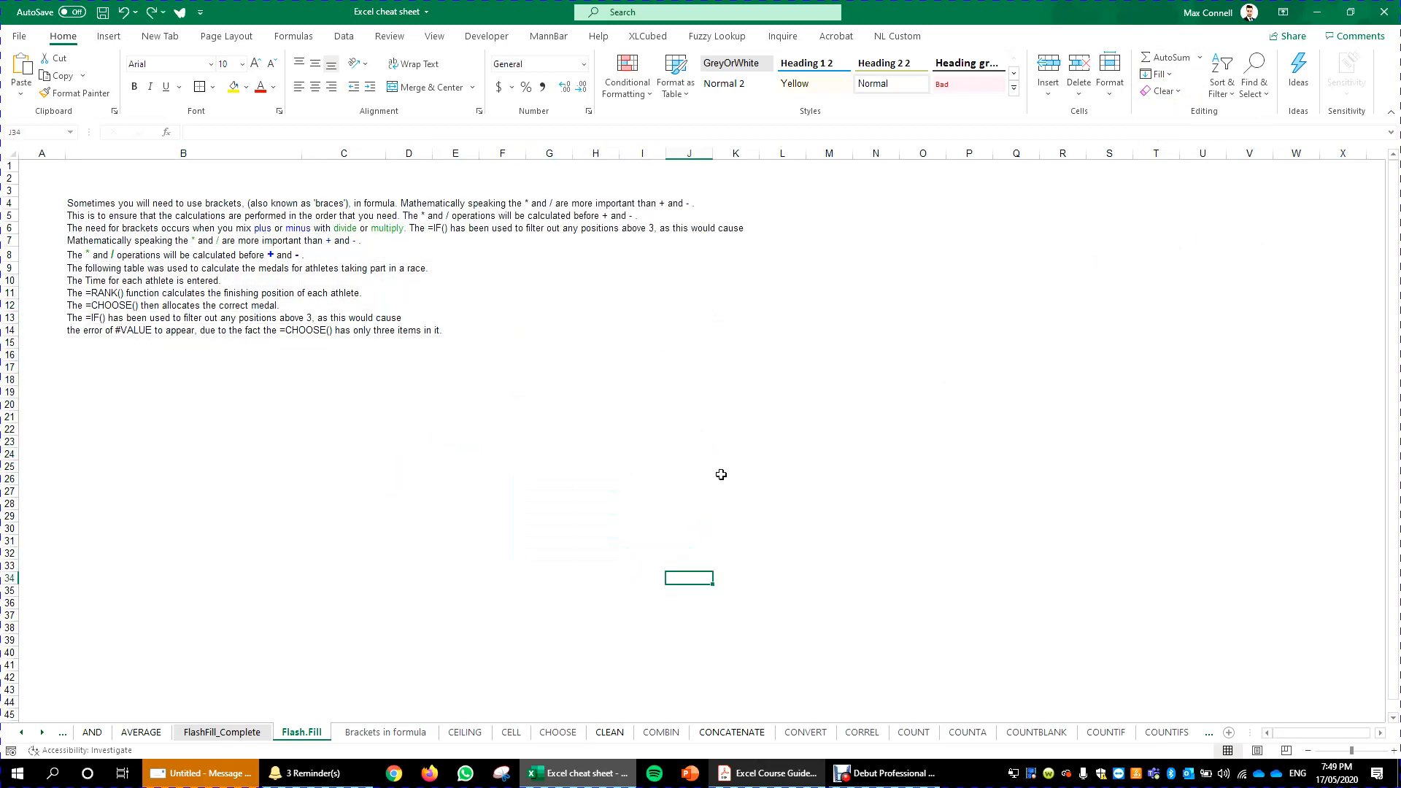
click(635, 402)
drag(149, 209, 195, 678)
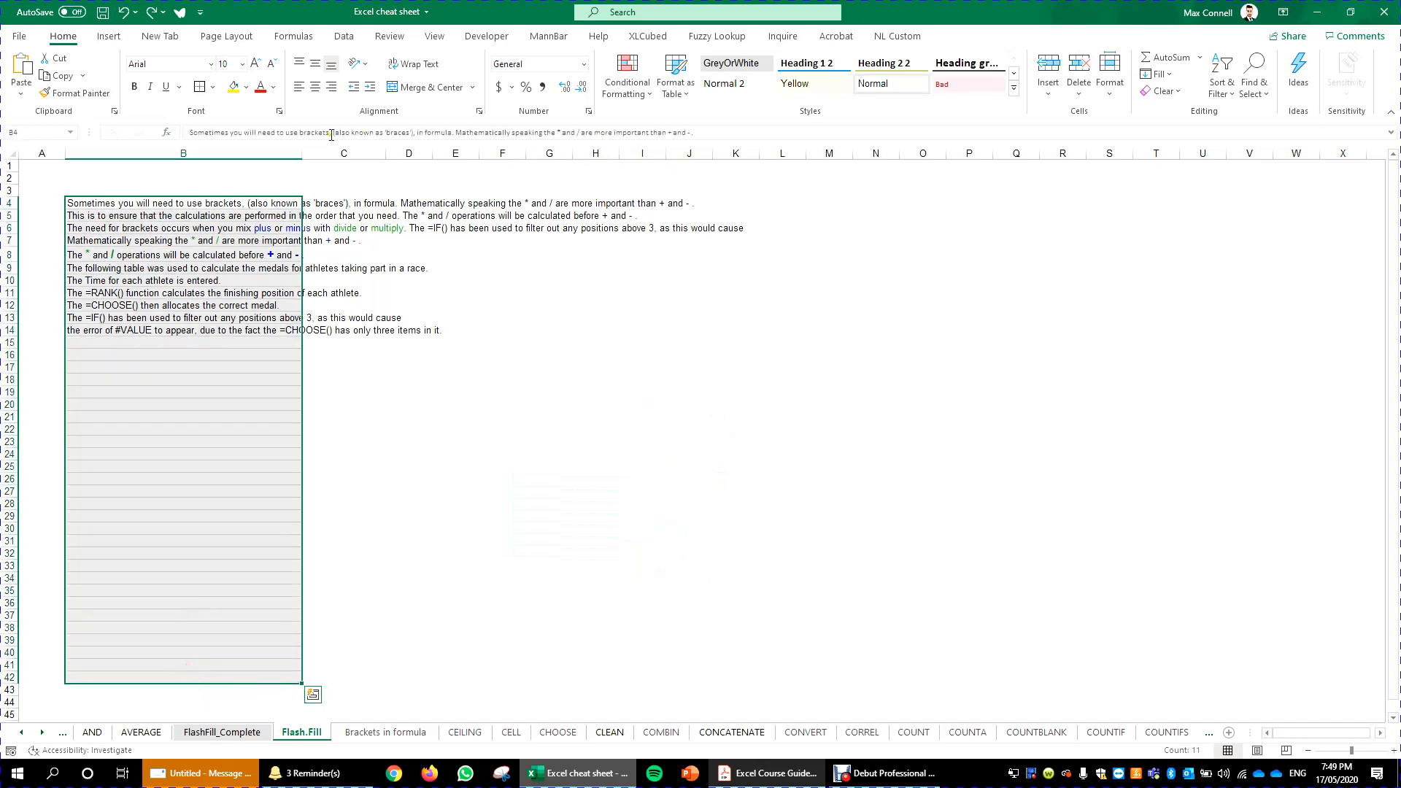
click(200, 89)
click(1171, 74)
click(1201, 228)
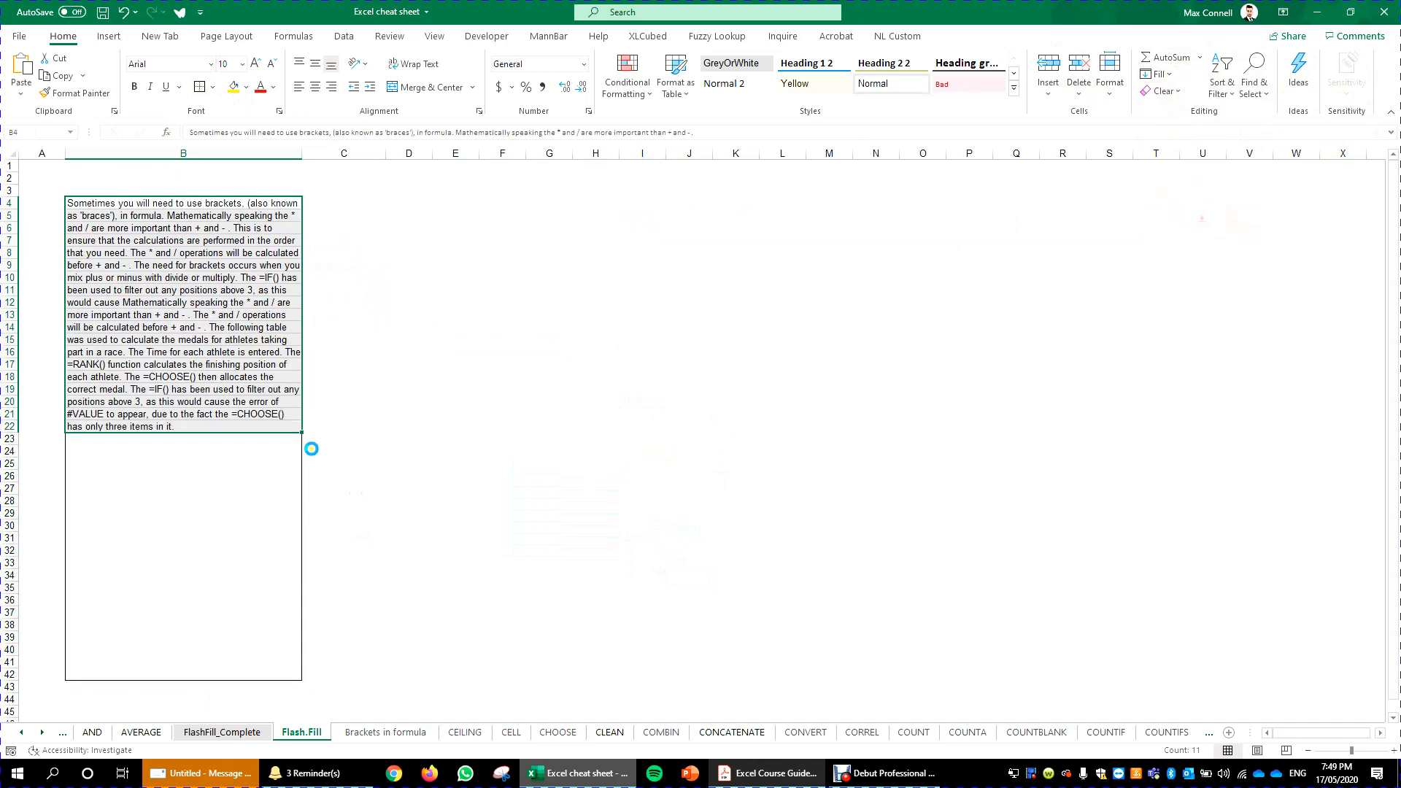
- Check several of the reflowed line cells, then undo the Fill Justify
click(232, 214)
click(230, 205)
click(229, 227)
click(238, 337)
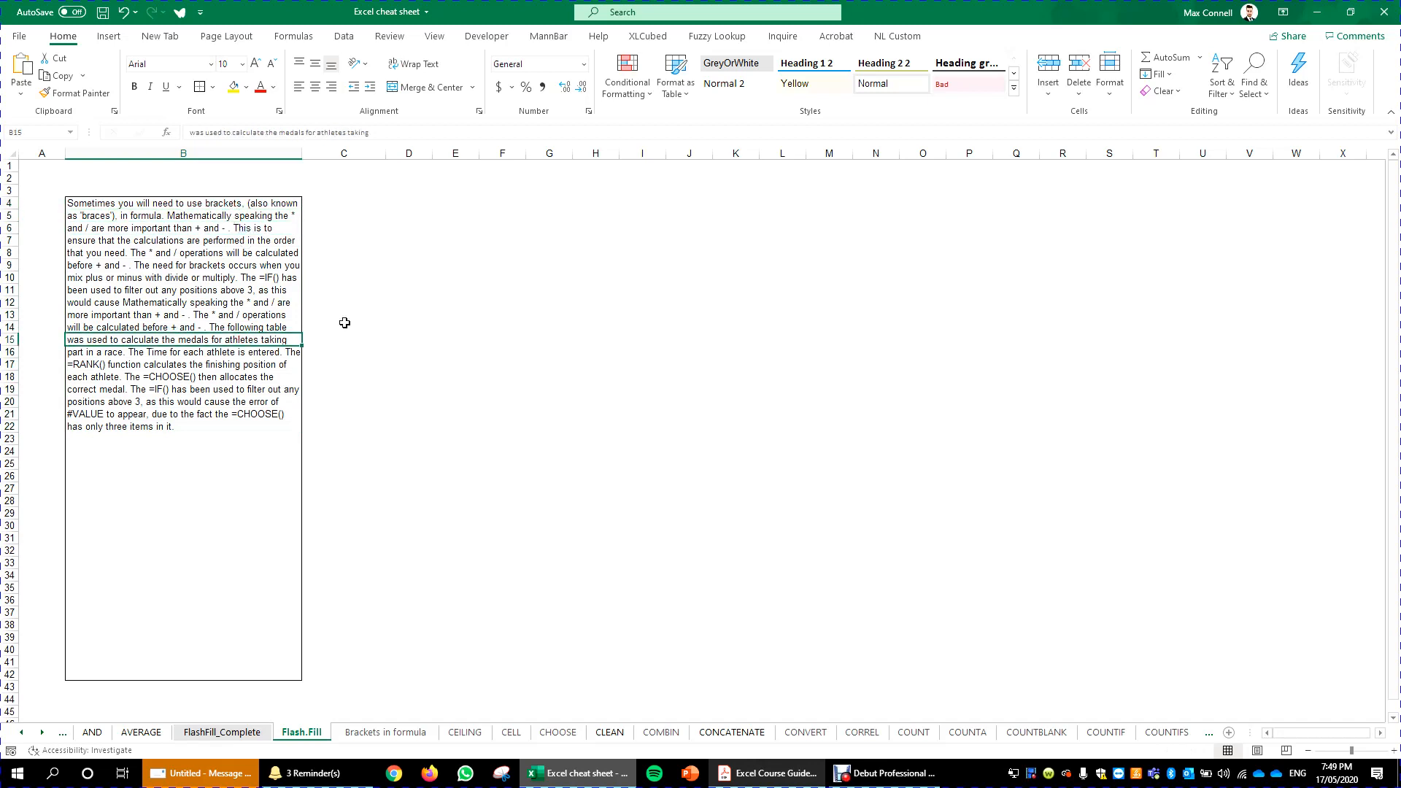
click(733, 412)
key(ctrl+z)
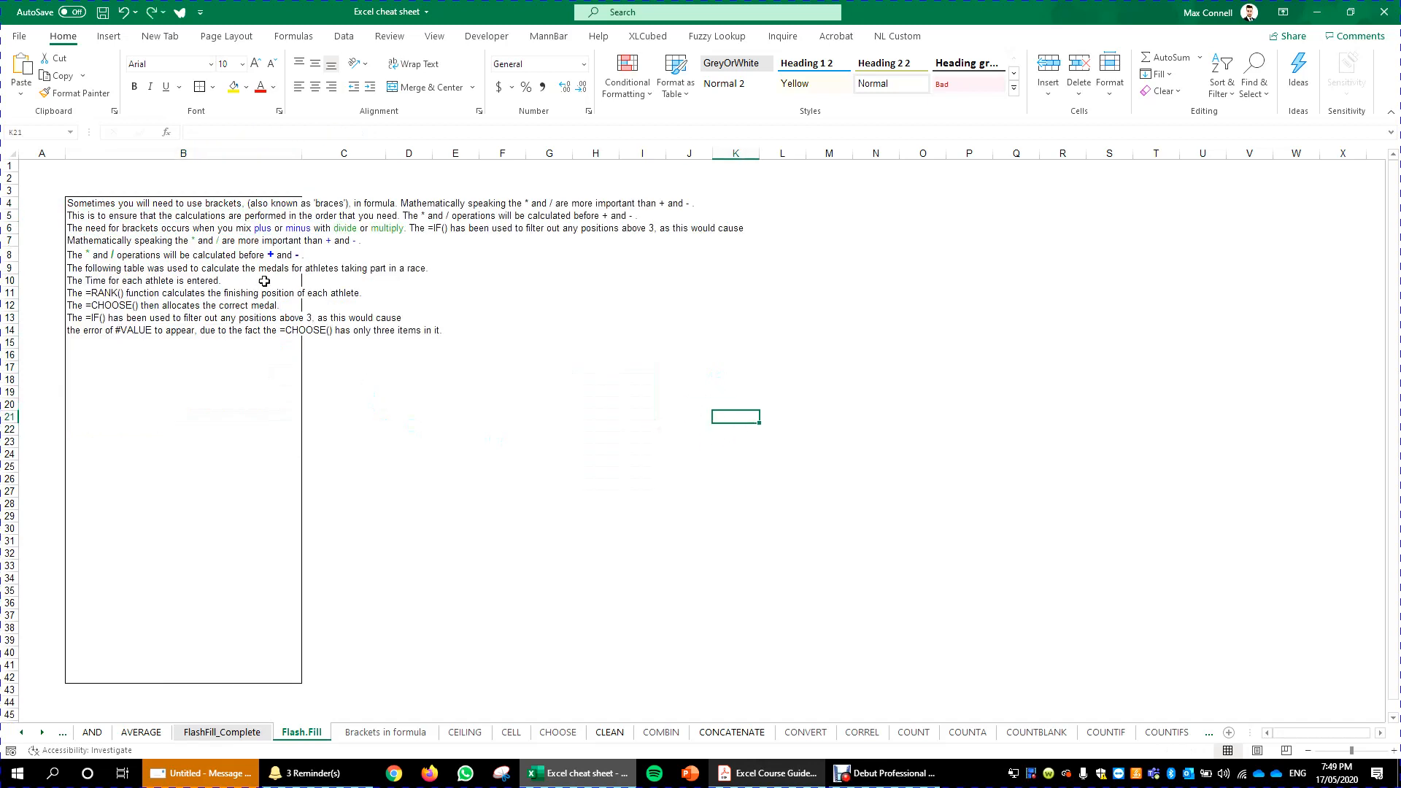
- Examine the paragraph cells' text in the formula bar and the surrounding rows
click(115, 202)
click(454, 132)
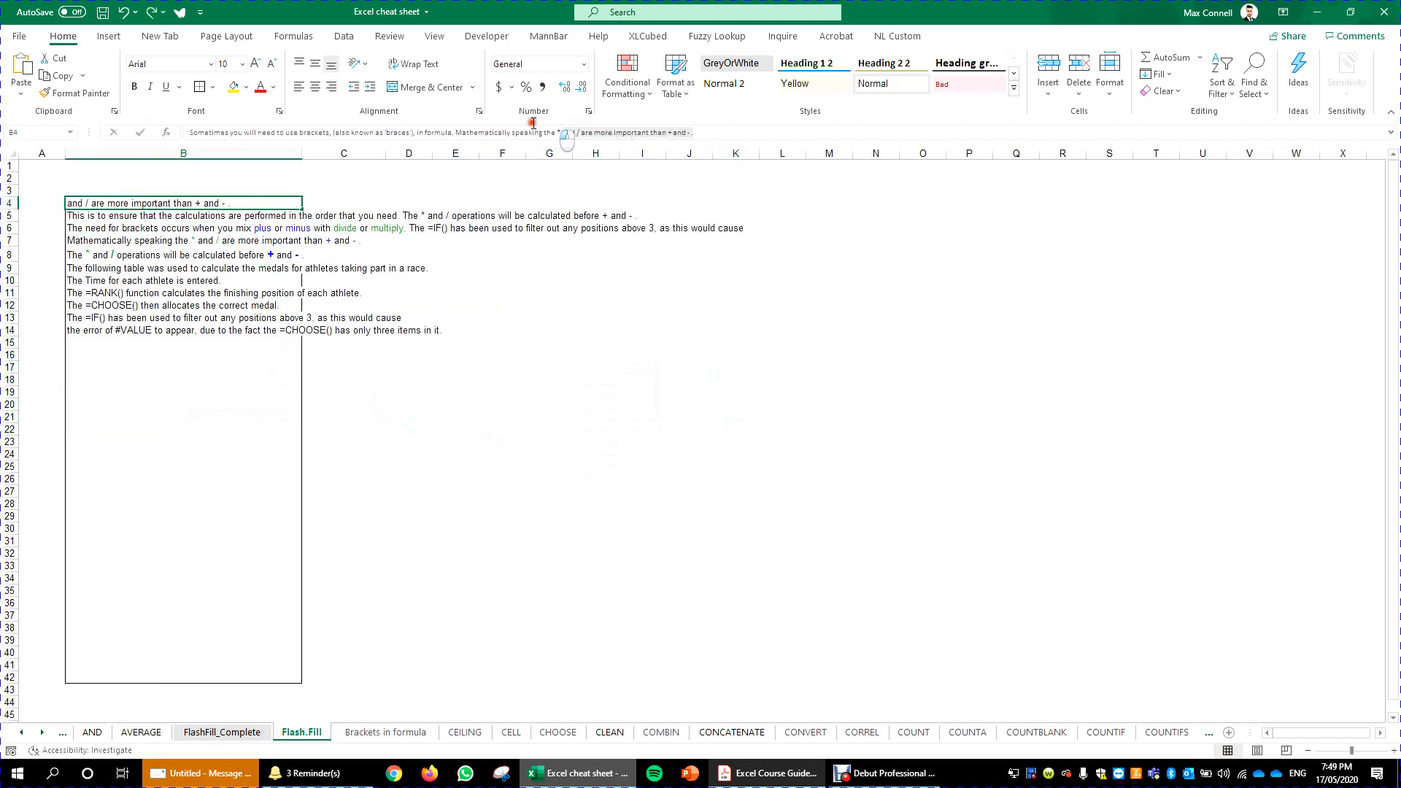
click(219, 280)
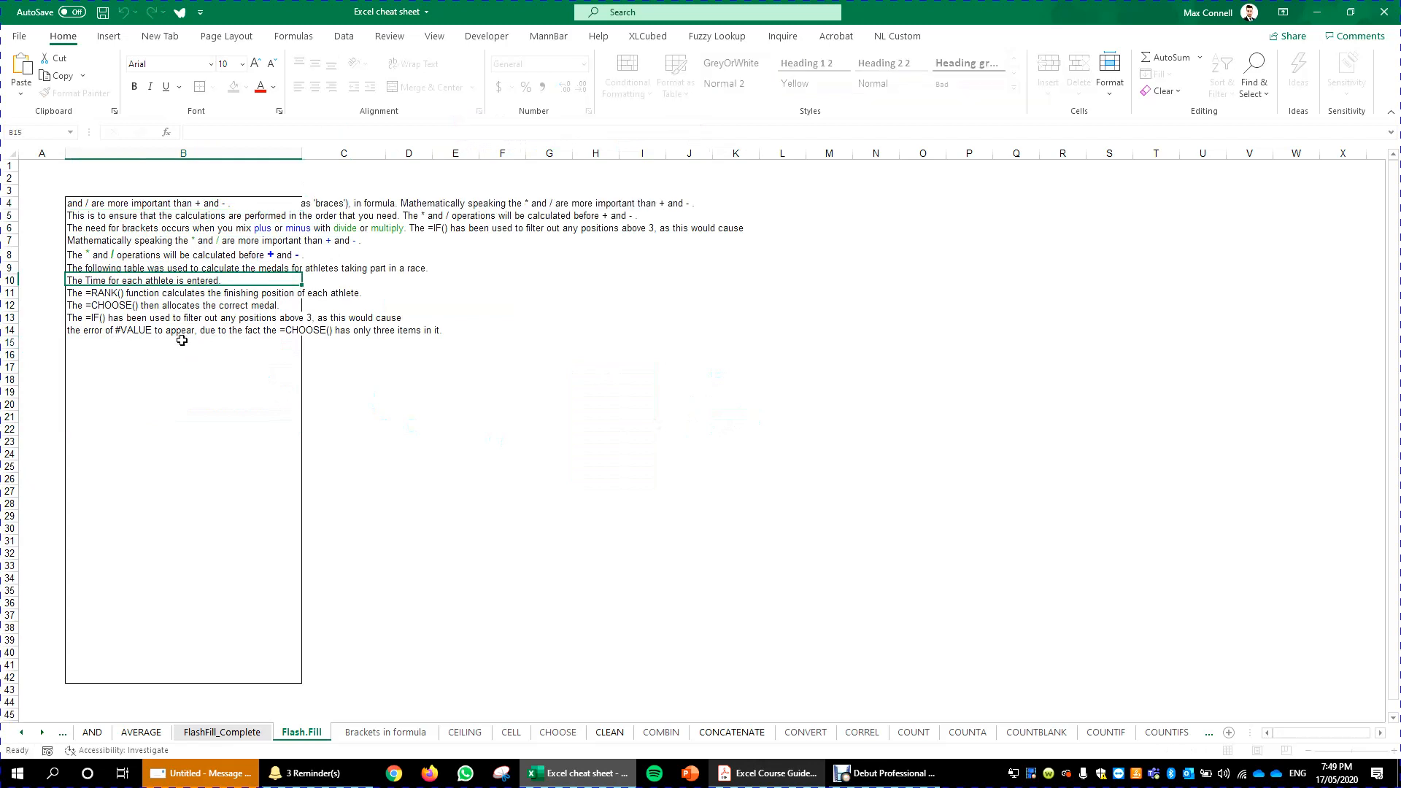
click(182, 341)
click(215, 380)
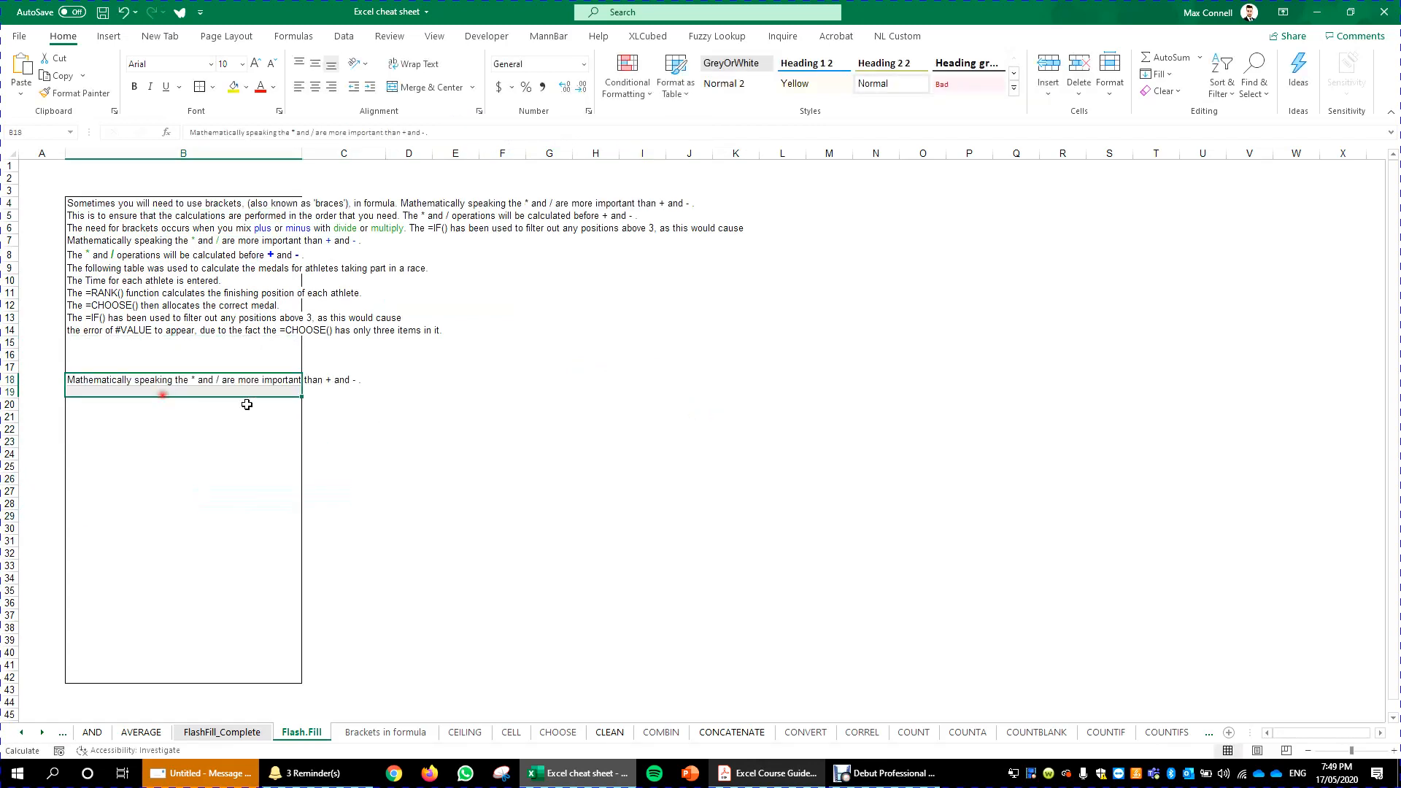
drag(468, 130, 361, 133)
click(403, 447)
click(195, 391)
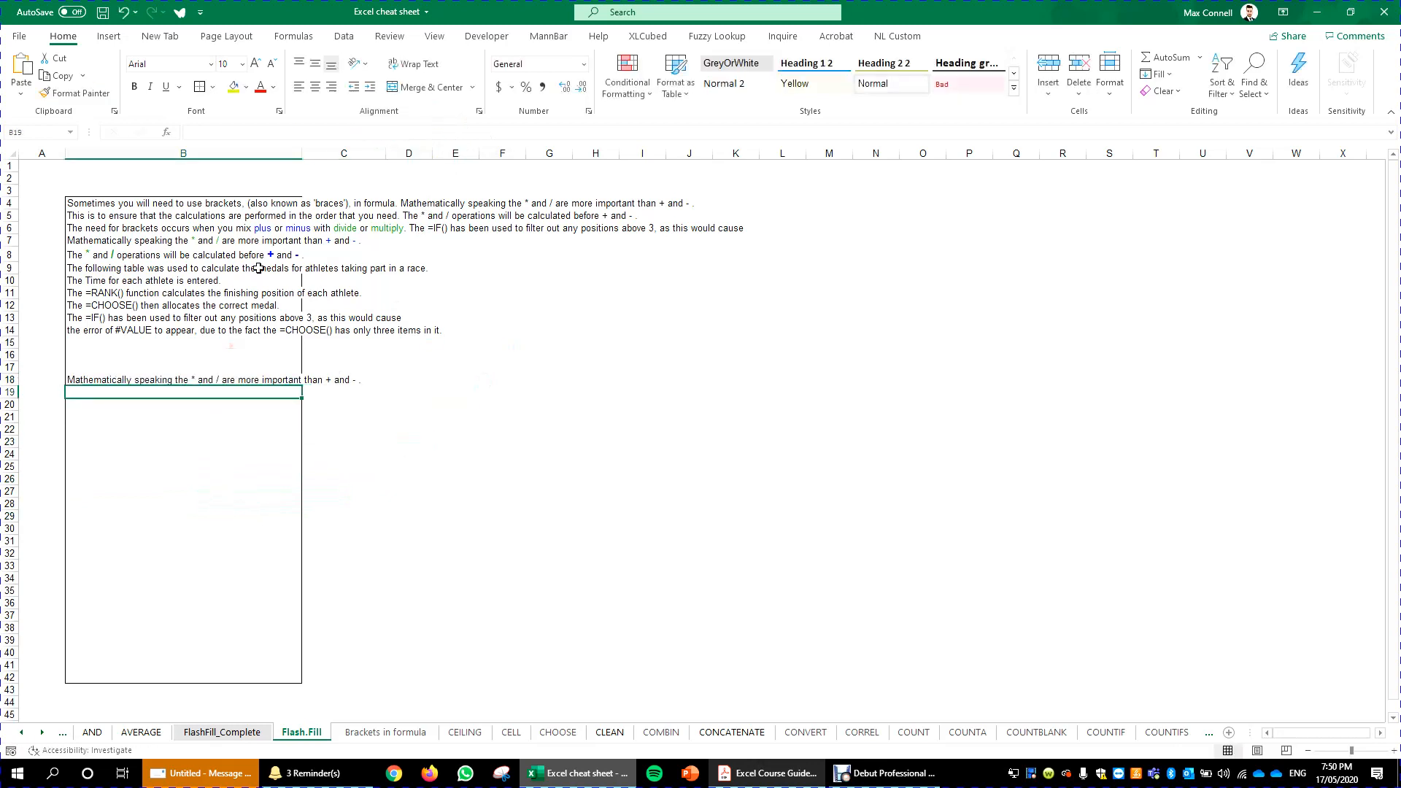
click(259, 268)
drag(196, 203, 407, 418)
click(718, 544)
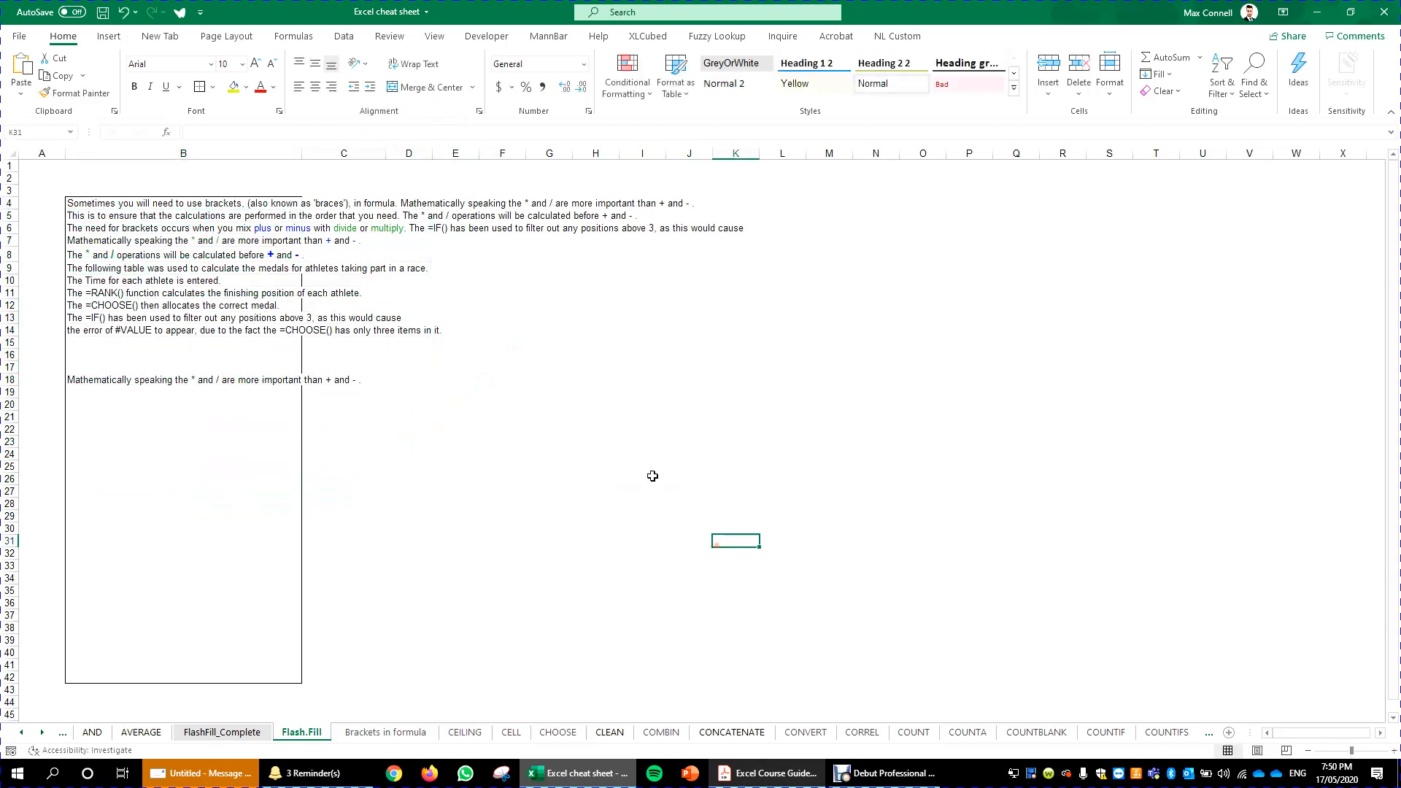
- Open the FlashFill_Complete sheet and consult the Excel Course Guide PDF's fill topics before returning
click(641, 454)
click(243, 732)
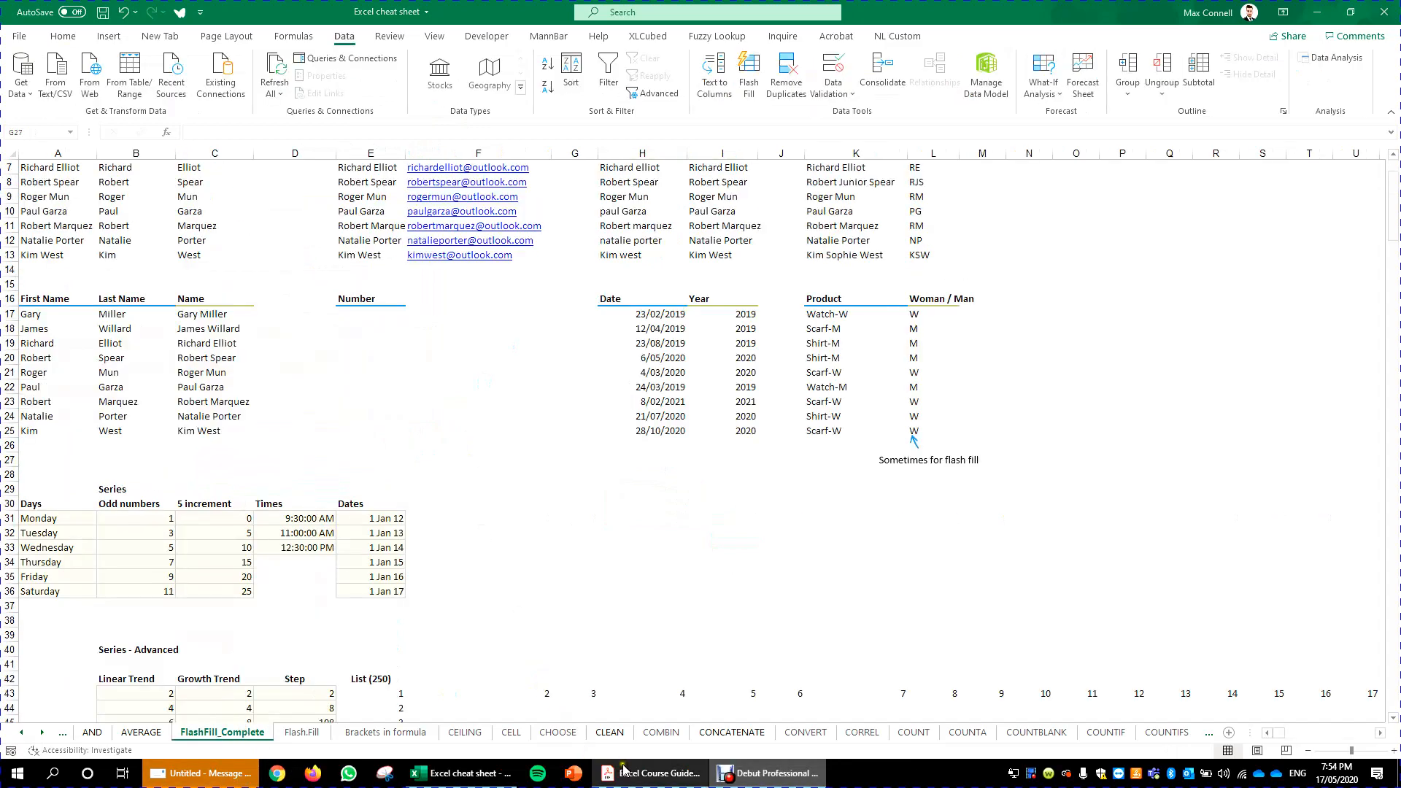
click(650, 773)
drag(1116, 103, 1027, 115)
click(1027, 114)
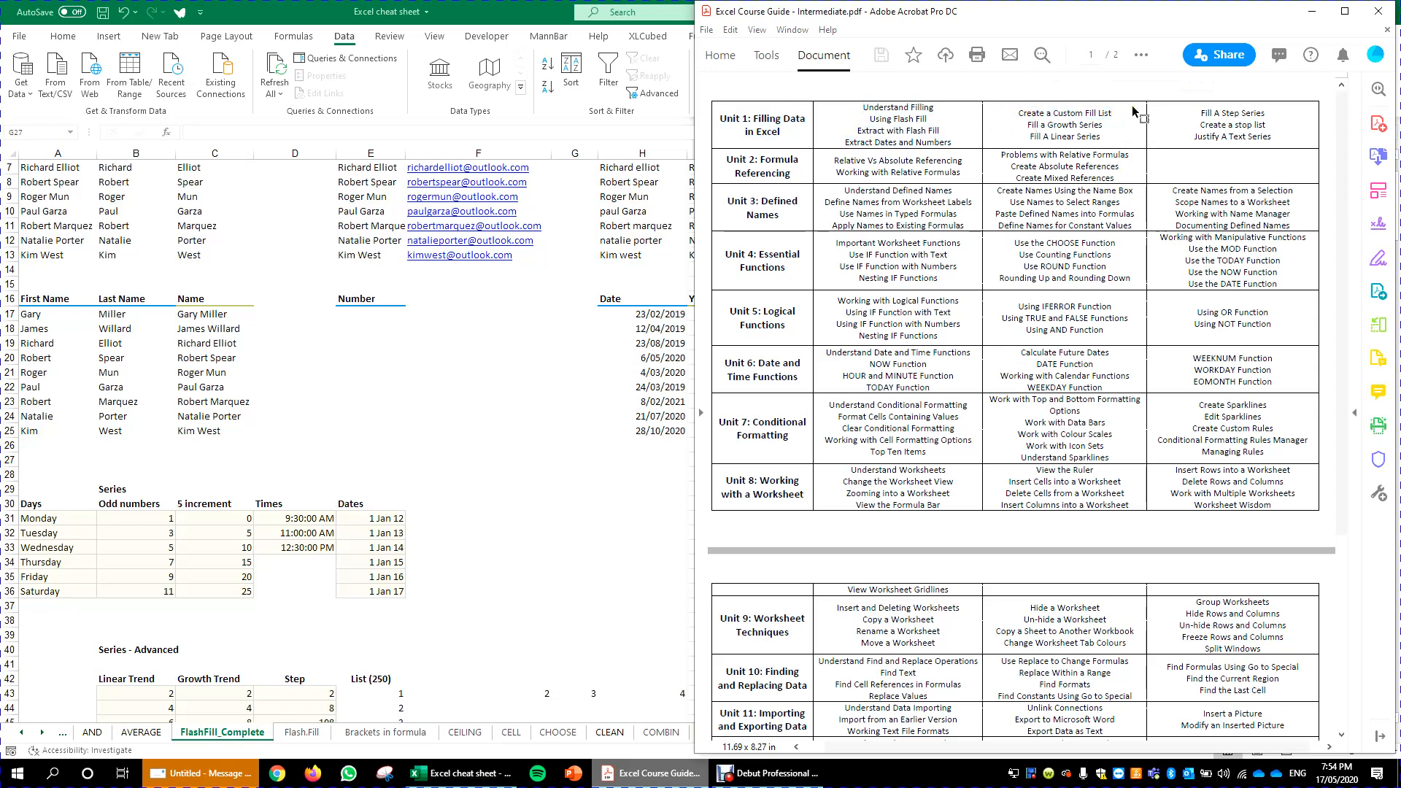
drag(1117, 111, 1020, 113)
key(alt+Tab)
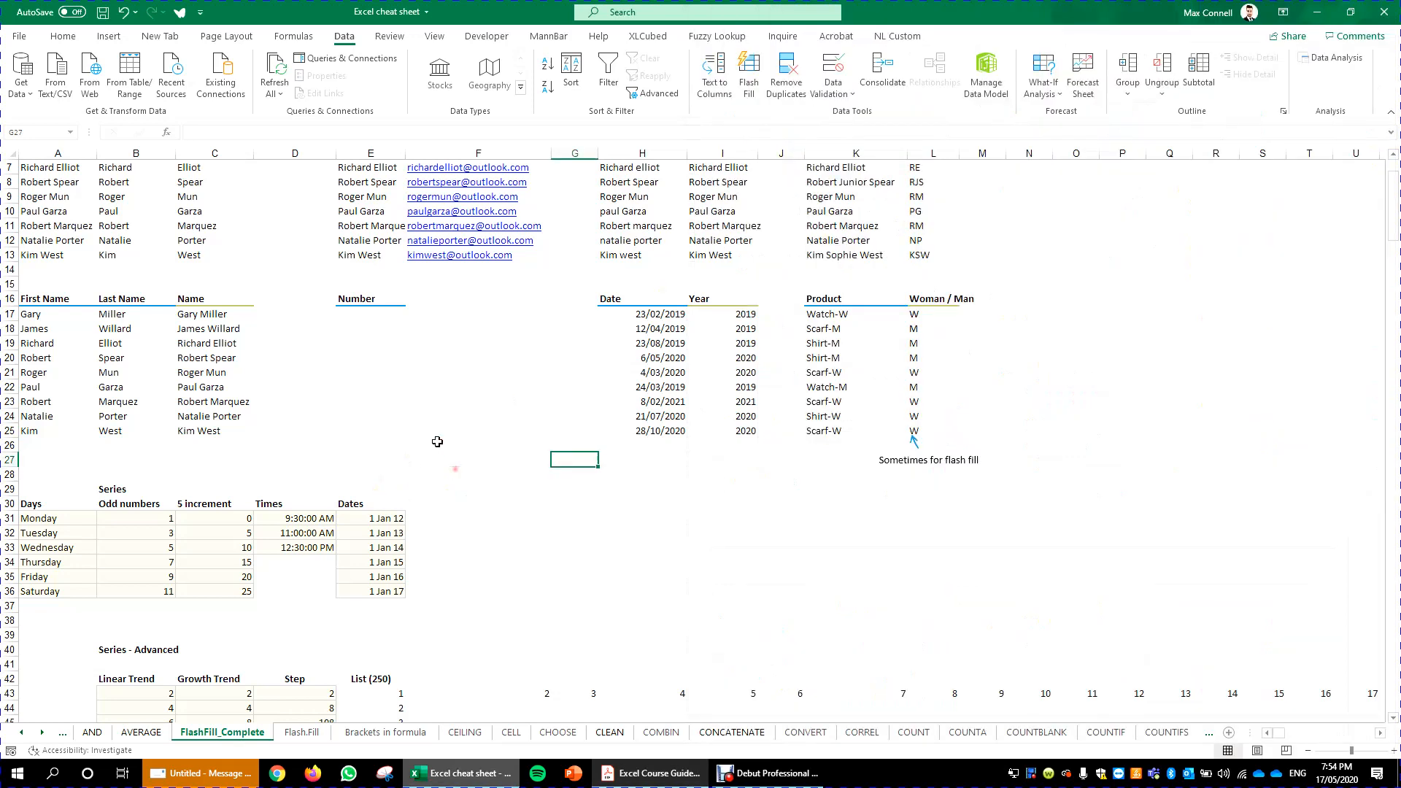
- Copy Monday into G31 and fill the day series down to Sunday in G37
click(73, 523)
key(ctrl+c)
click(577, 519)
key(ctrl+v)
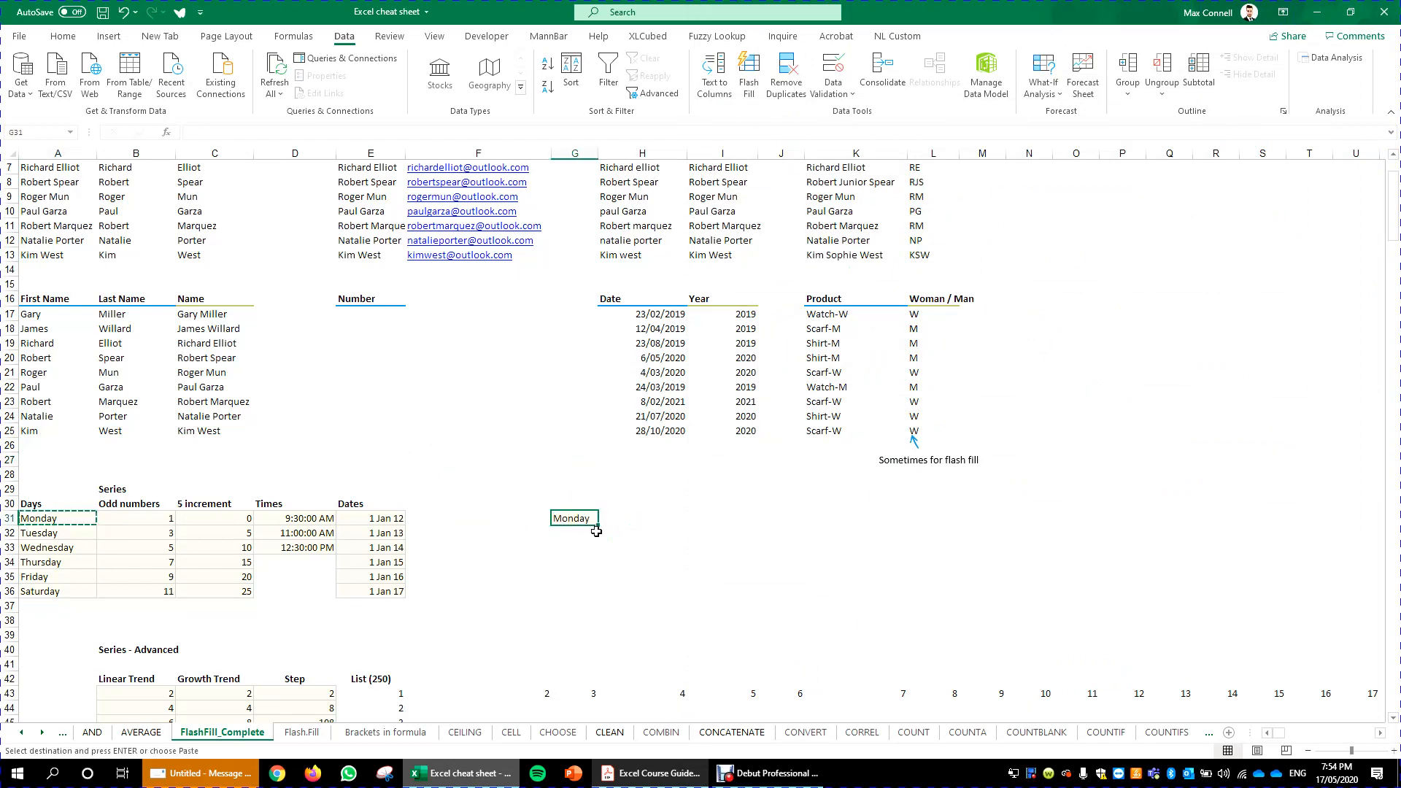
key(Escape)
click(599, 525)
click(589, 518)
drag(597, 526, 619, 615)
click(681, 576)
click(549, 518)
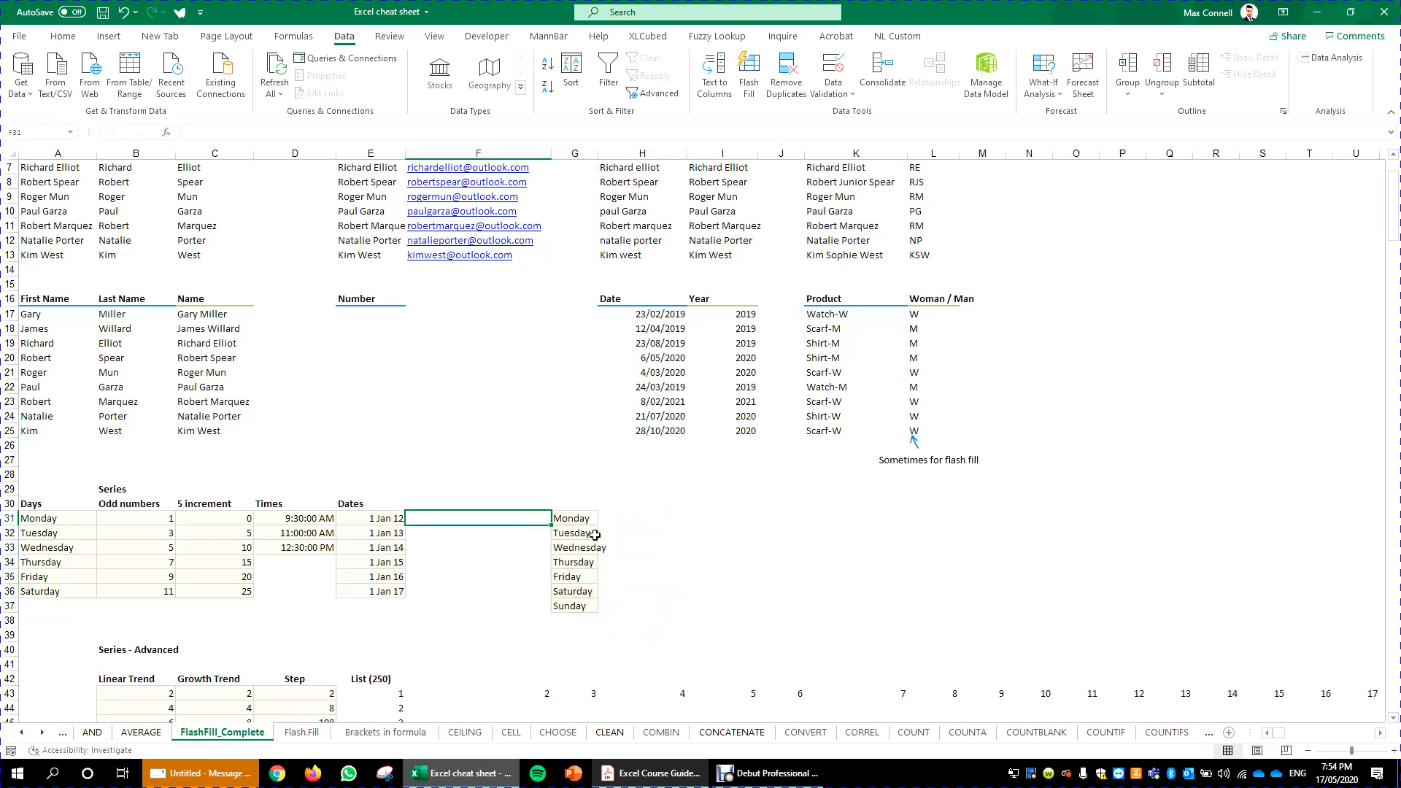
scroll(317, 372, up, 2)
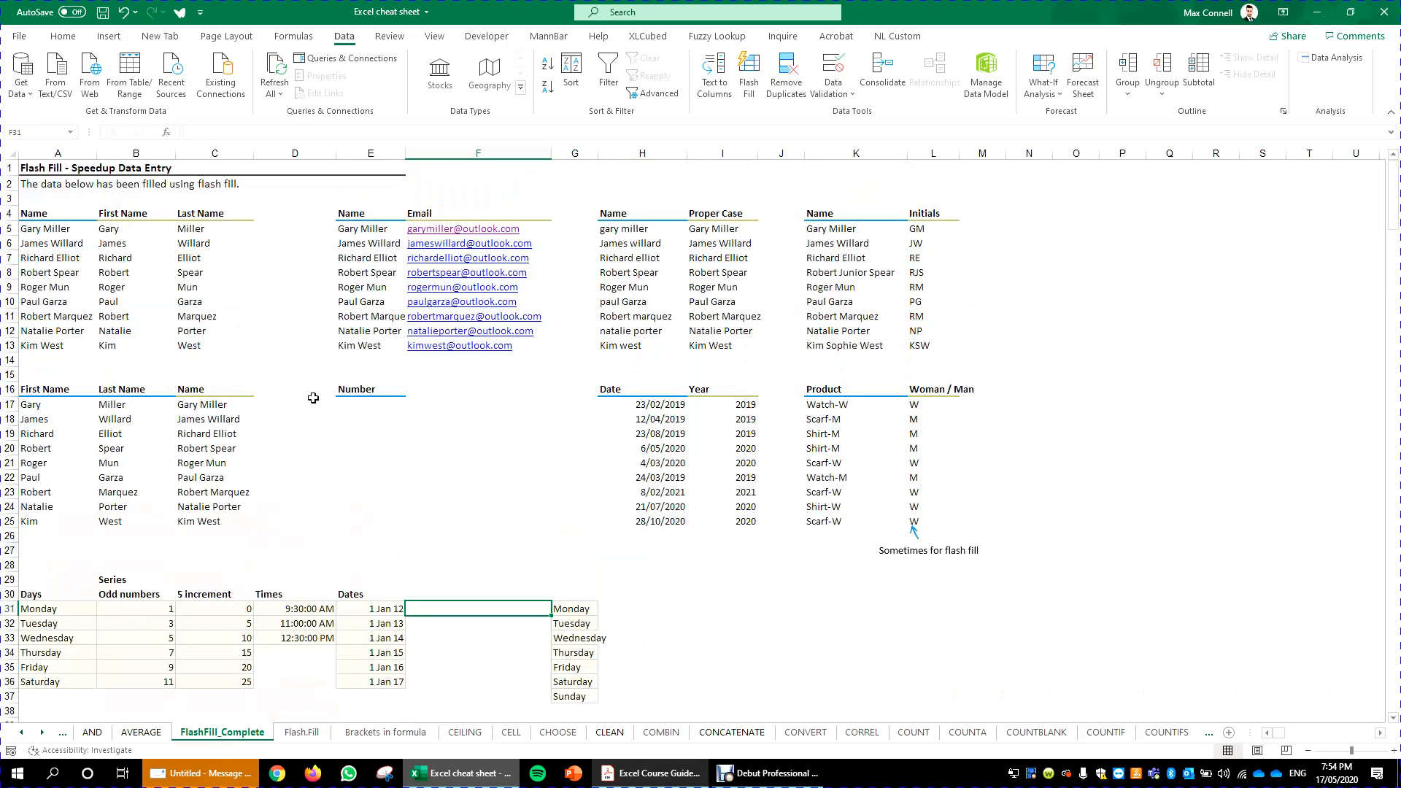
drag(66, 230, 202, 228)
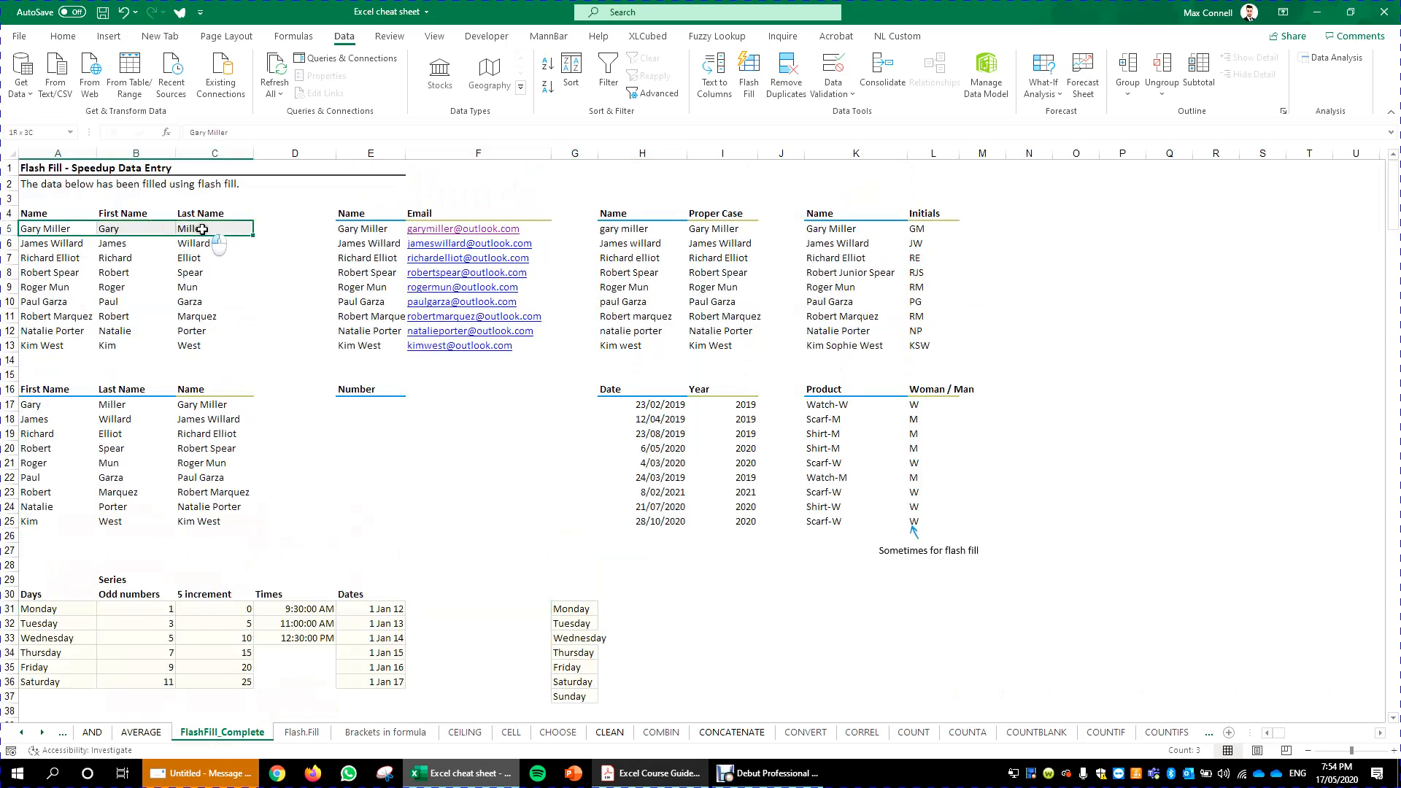
click(202, 229)
click(564, 615)
scroll(643, 607, down, 3)
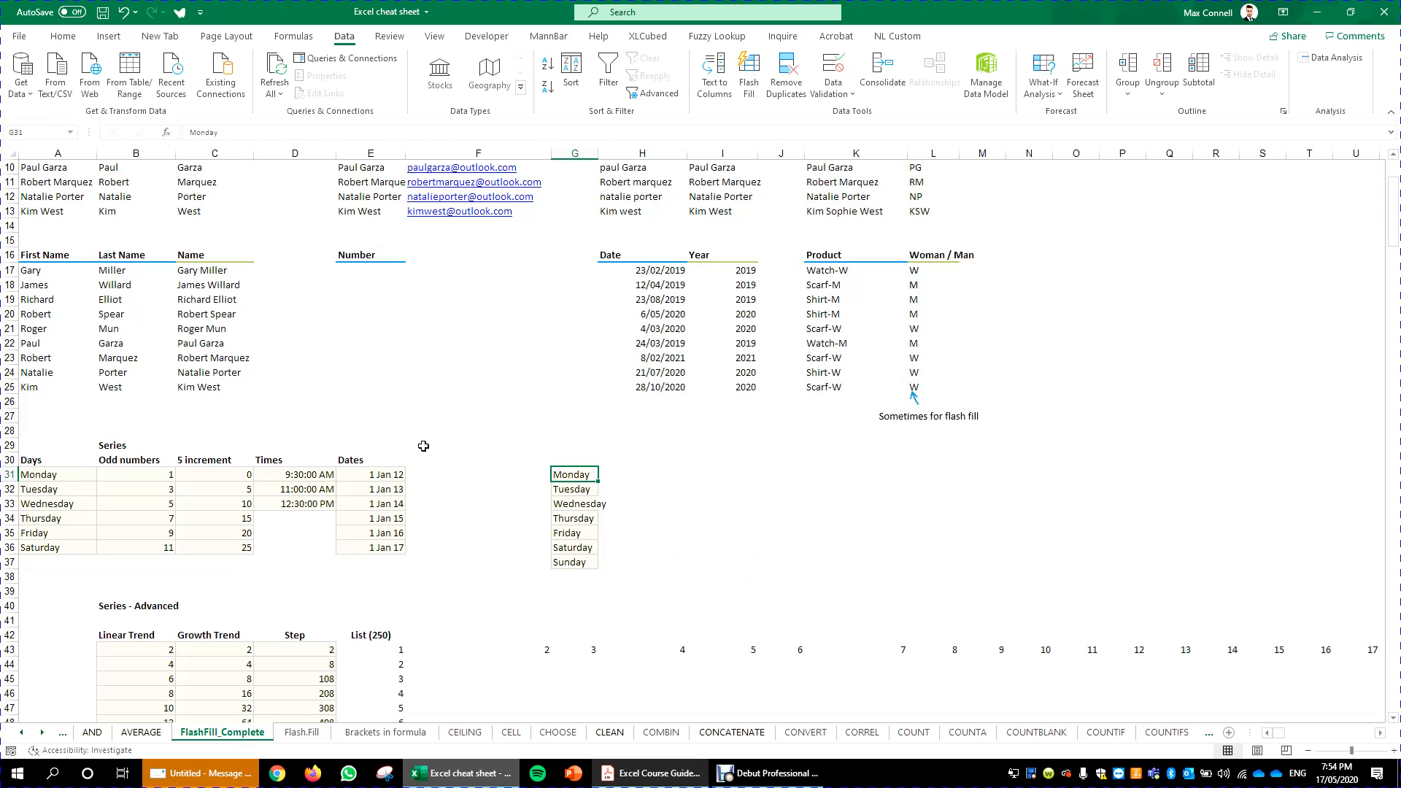
- Open the Sort dialog's Custom List order to view the existing custom lists, then close both dialogs
click(404, 487)
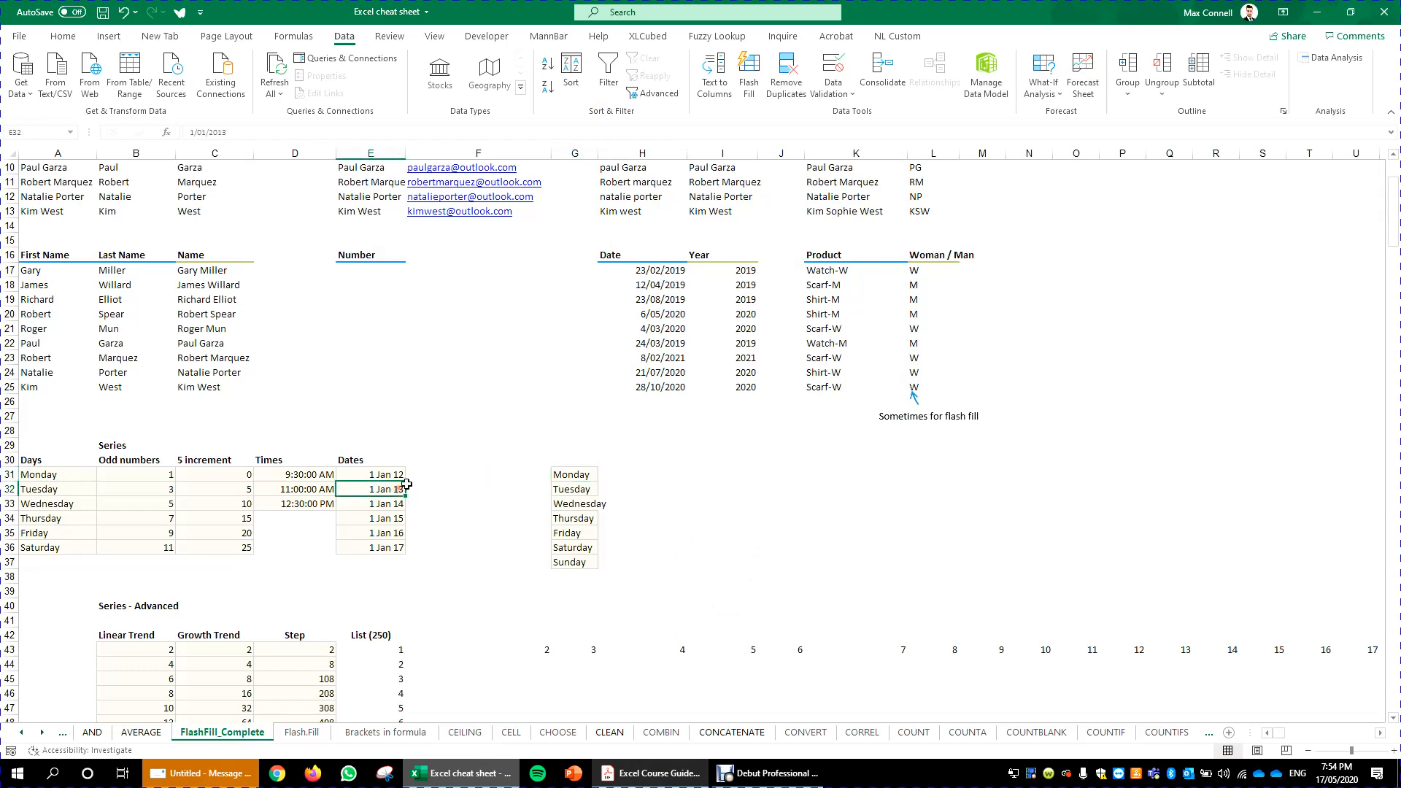
click(573, 87)
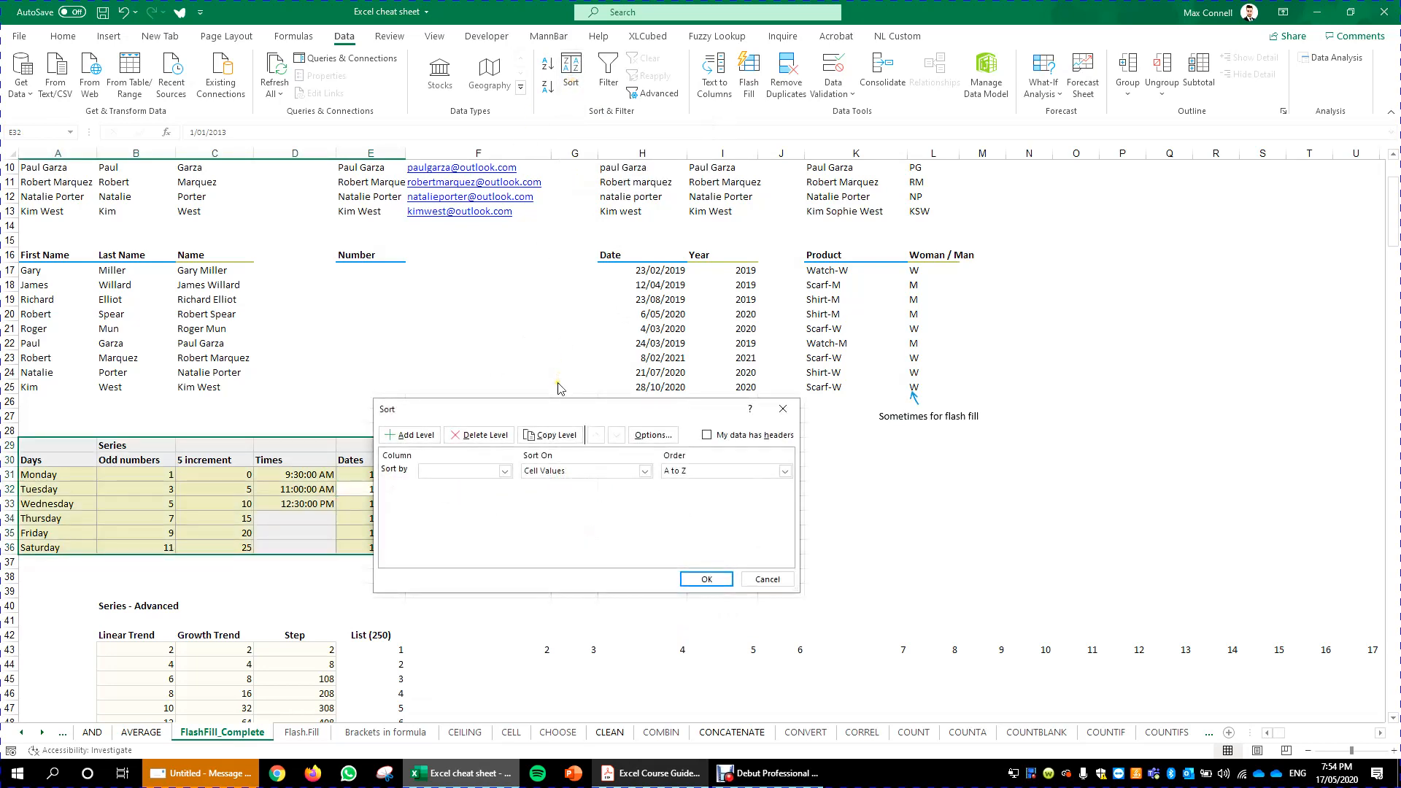
click(744, 472)
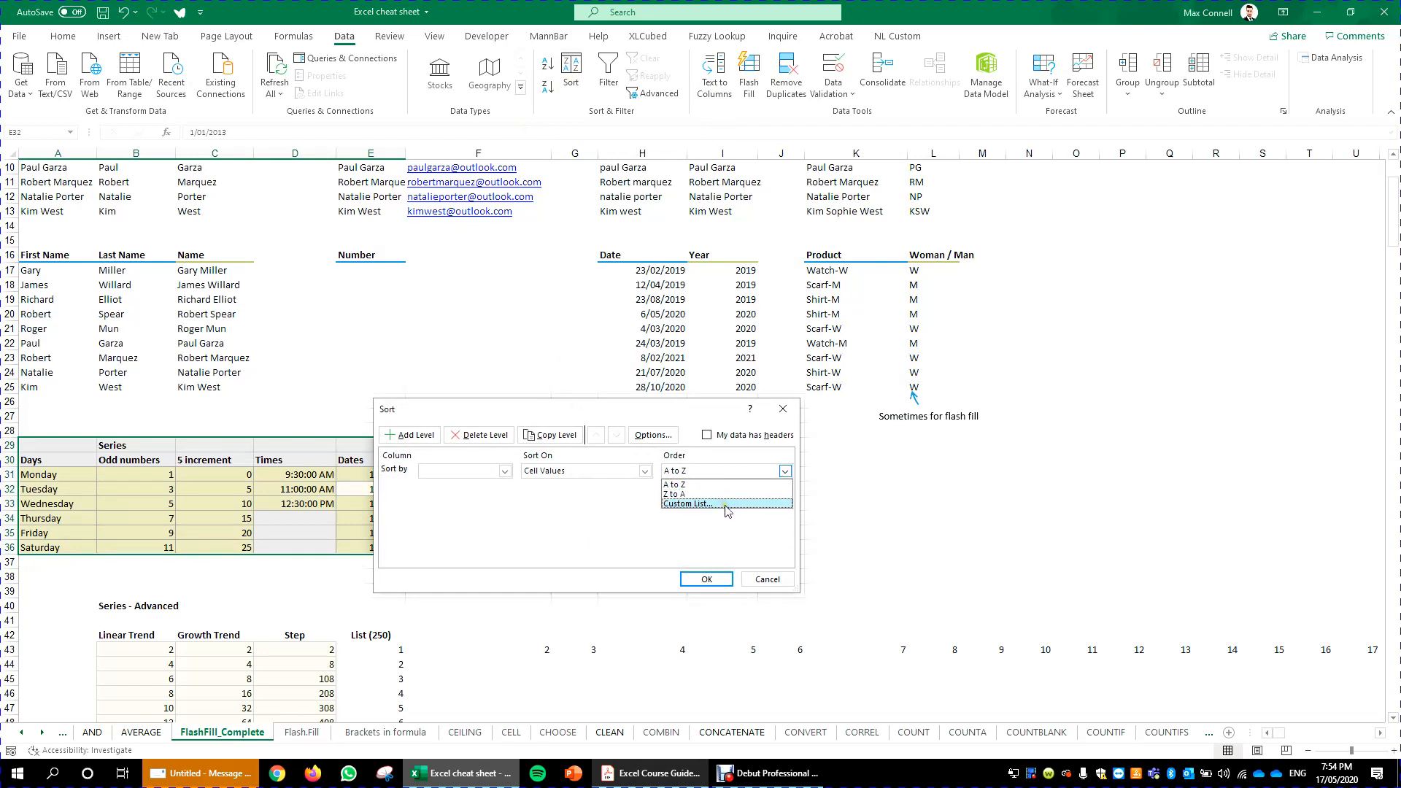
click(726, 505)
click(533, 454)
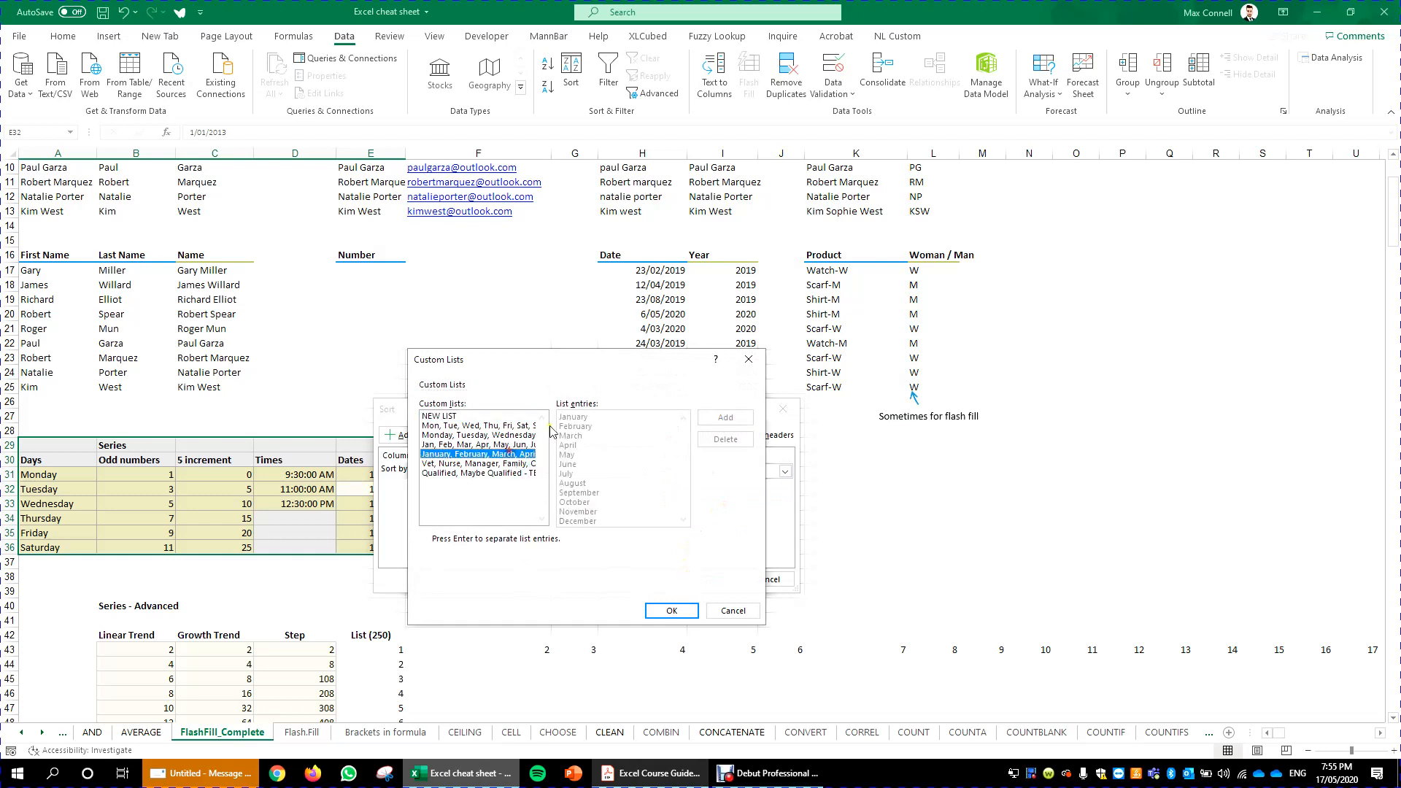
click(504, 416)
click(745, 361)
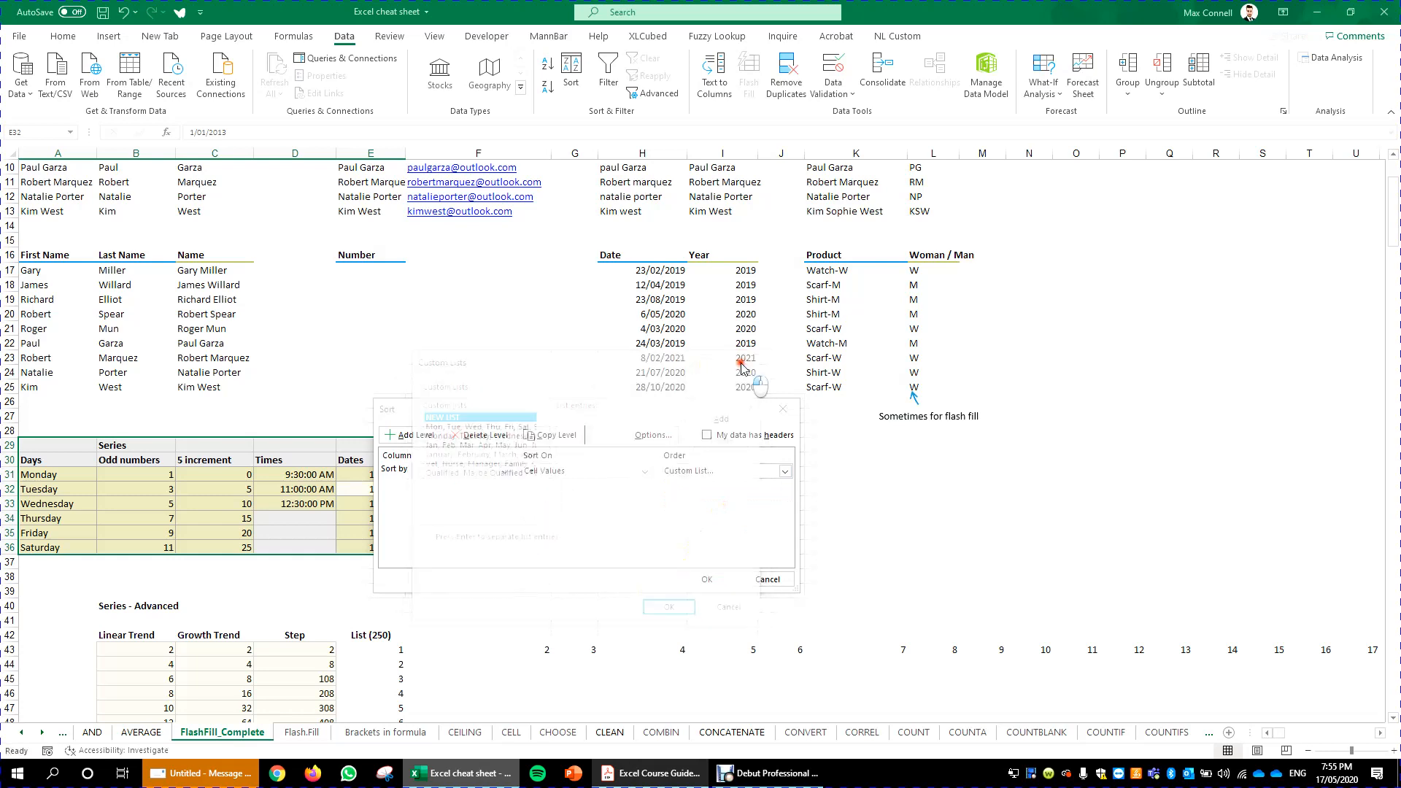
click(783, 409)
click(497, 399)
- Open Edit Custom Lists from the Advanced section of Excel Options
click(22, 36)
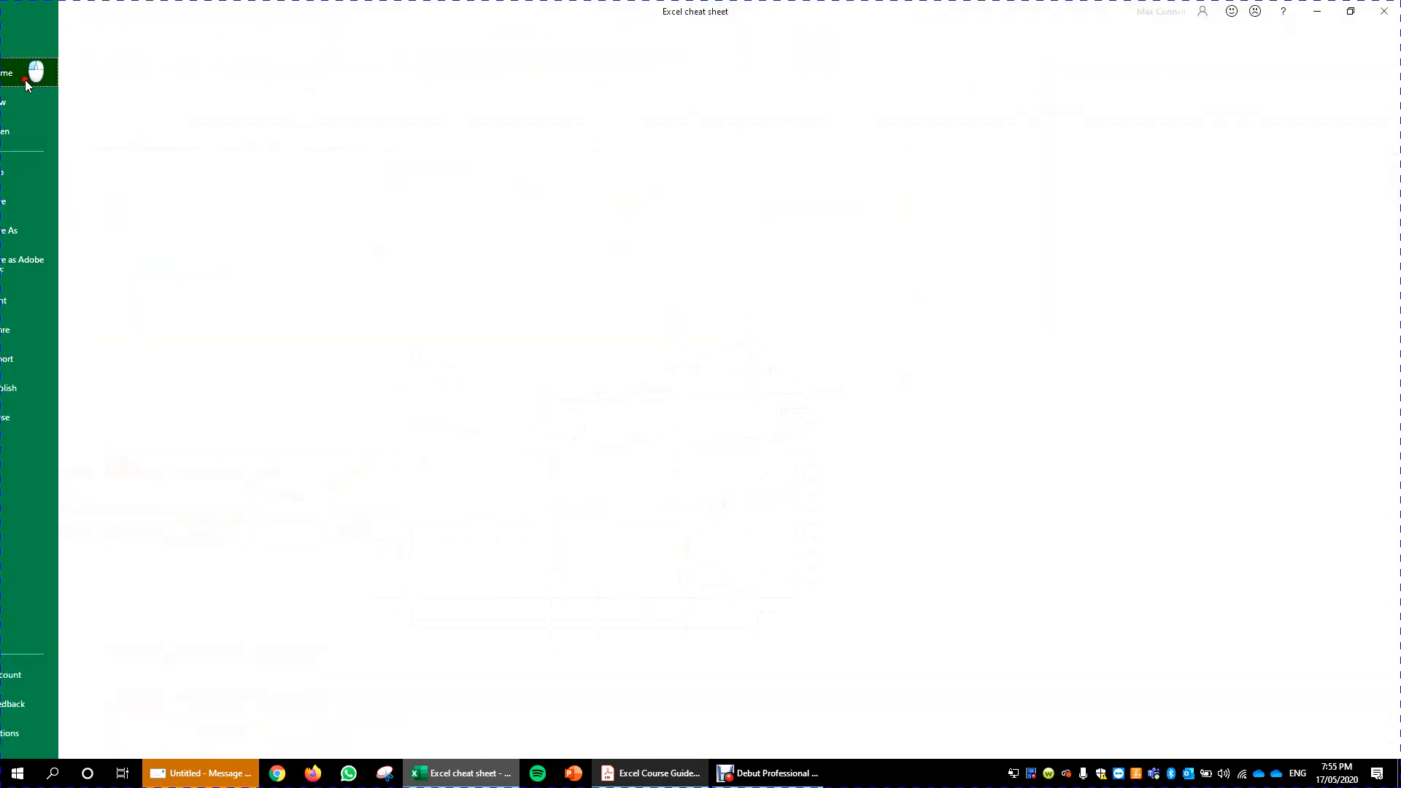
click(48, 733)
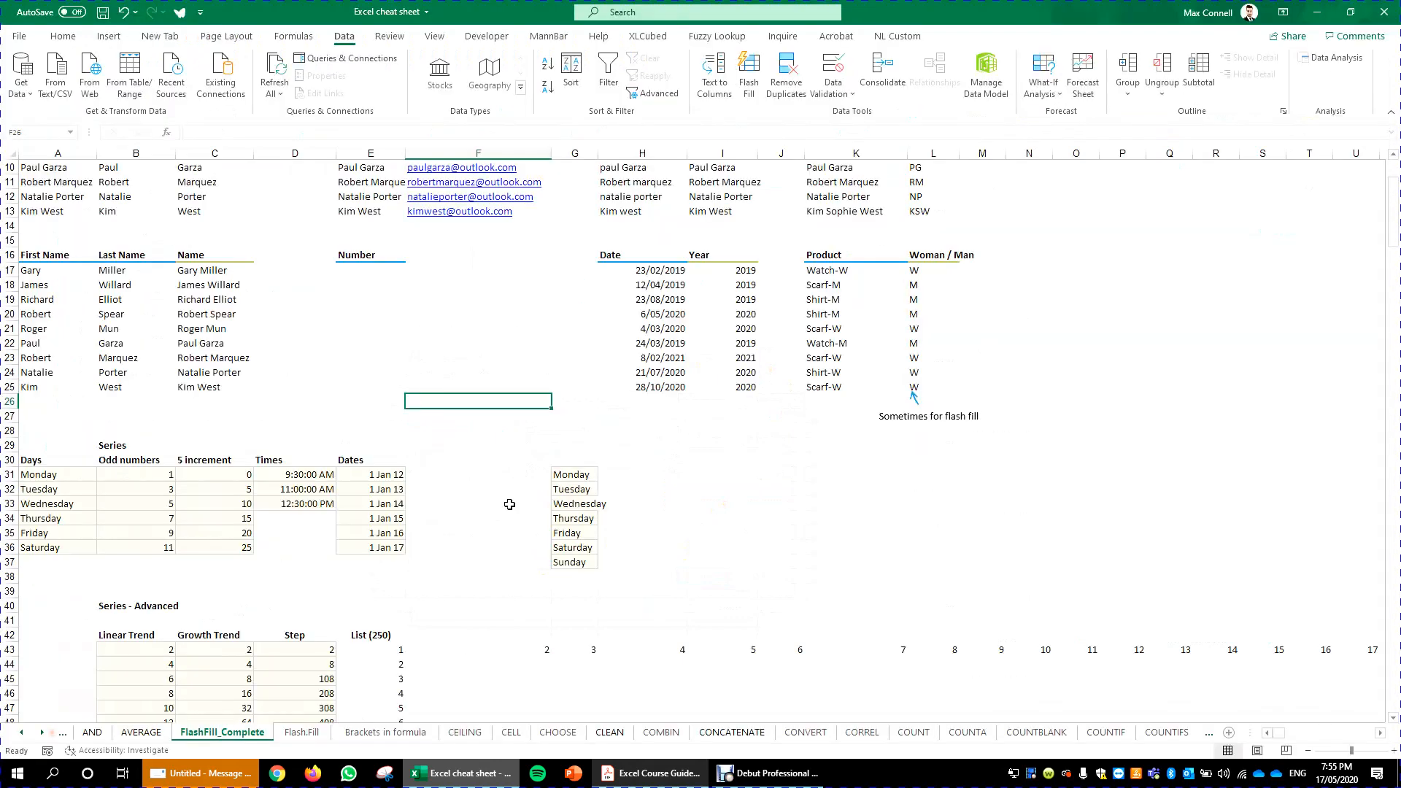
click(462, 307)
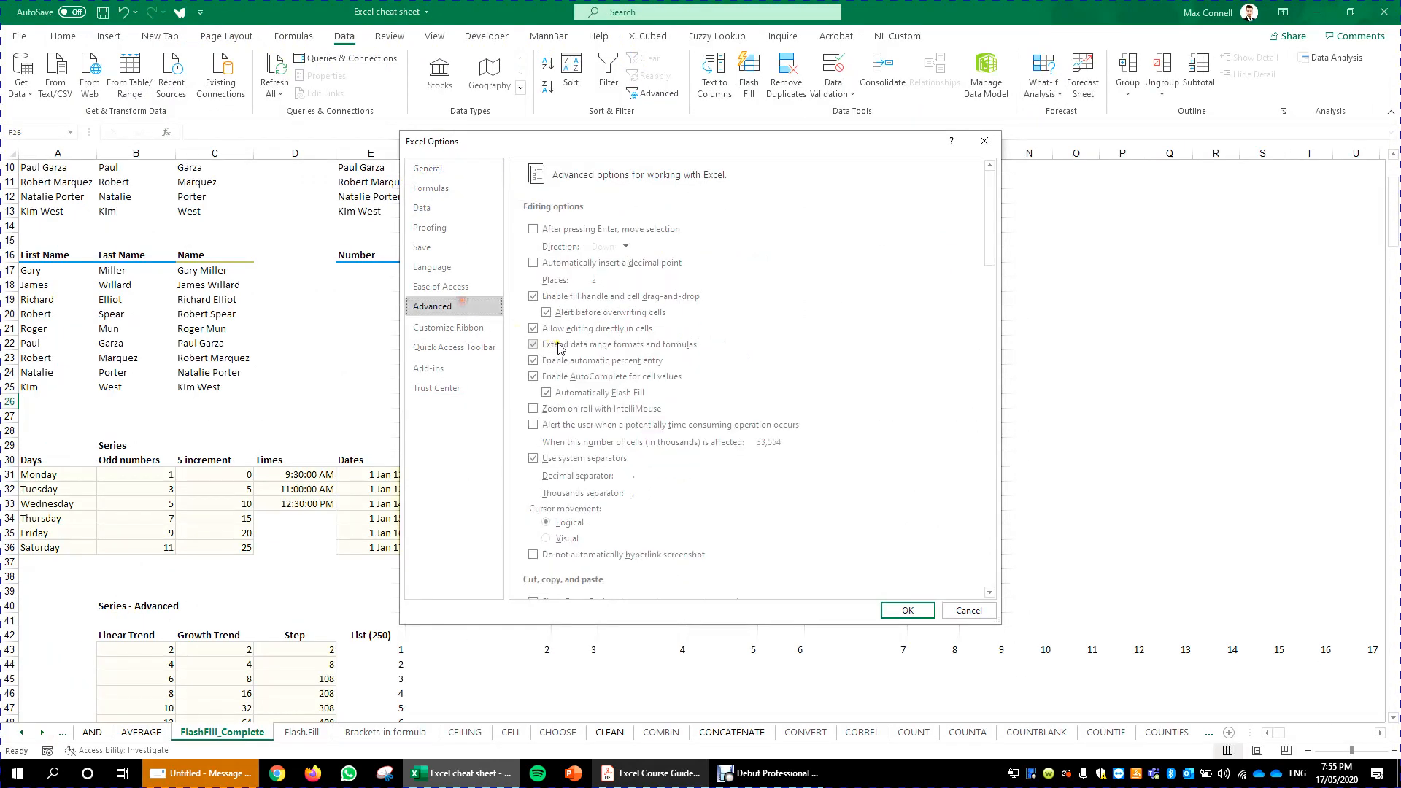
scroll(704, 484, down, 10)
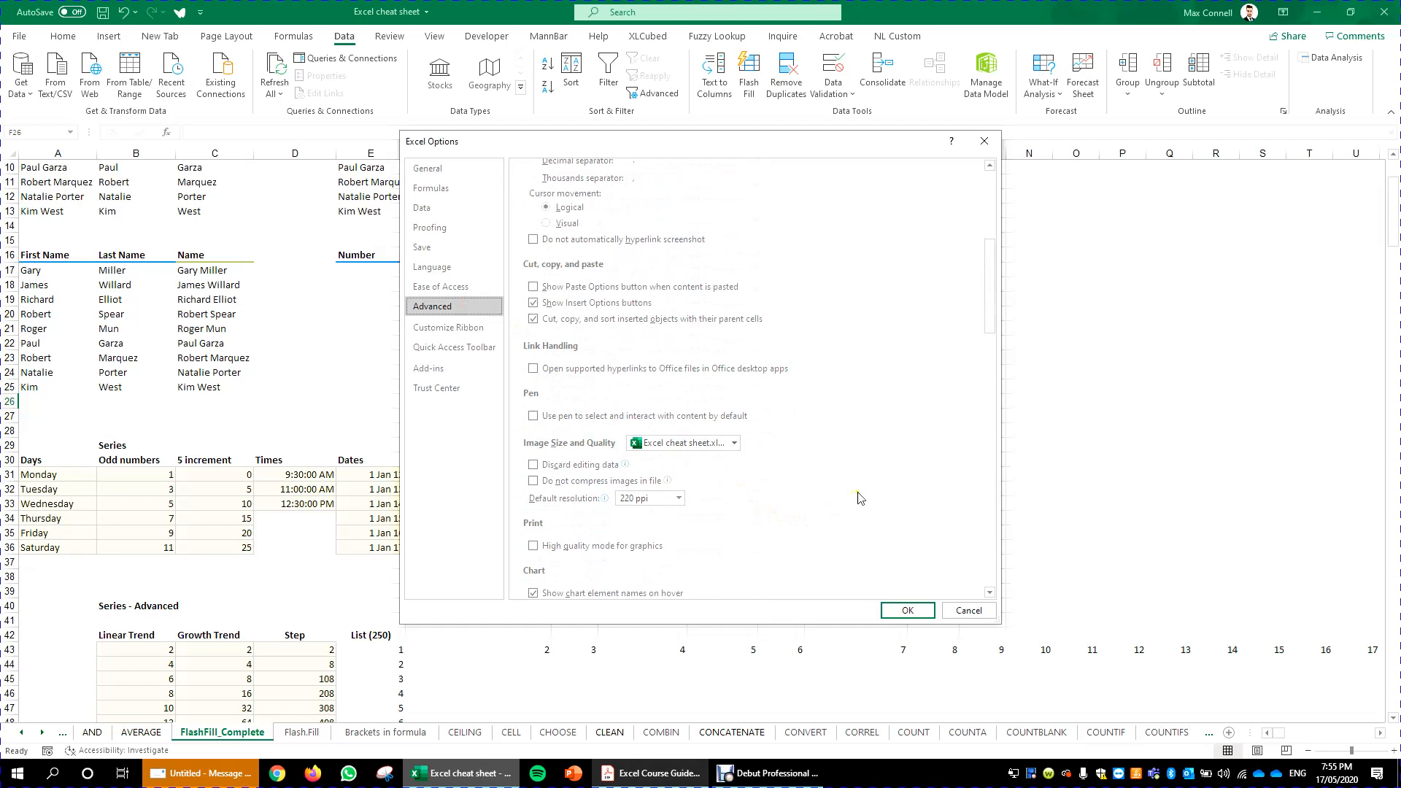
scroll(861, 498, down, 5)
drag(991, 321, 987, 519)
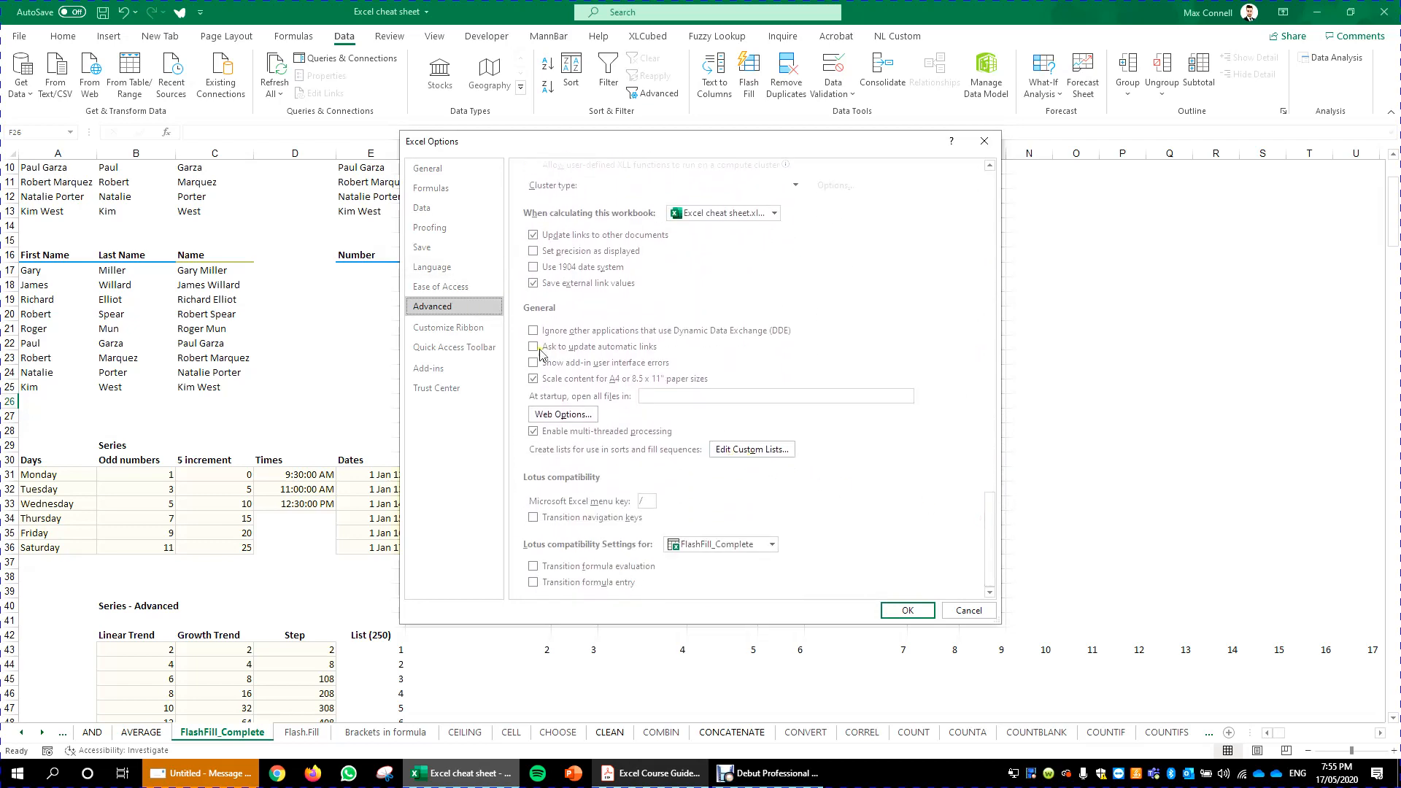
mouse_move(989, 527)
mouse_down()
mouse_move(984, 517)
mouse_move(985, 540)
mouse_up()
click(751, 449)
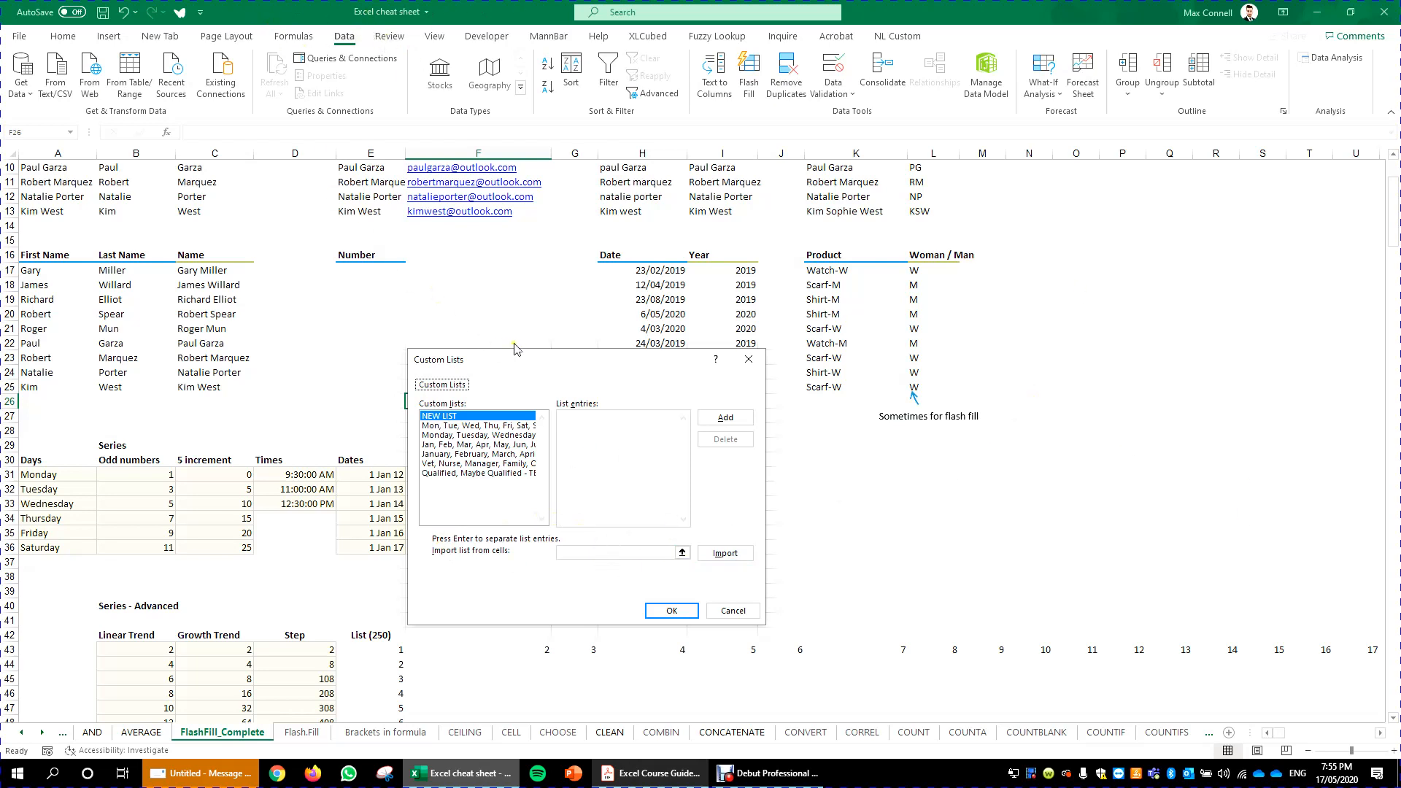
- Review the entries of each existing custom list, then close the Custom Lists dialog
drag(627, 363, 633, 236)
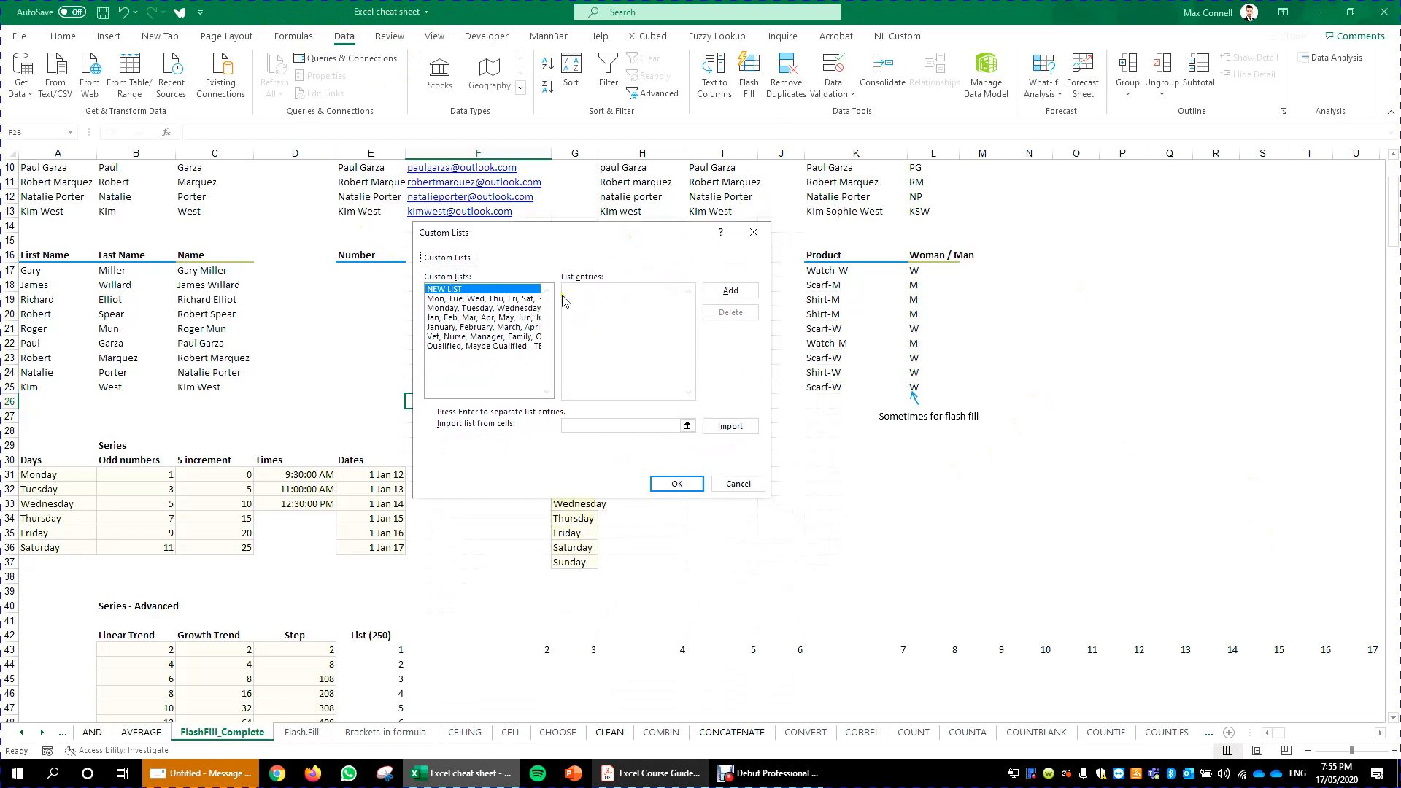
click(474, 299)
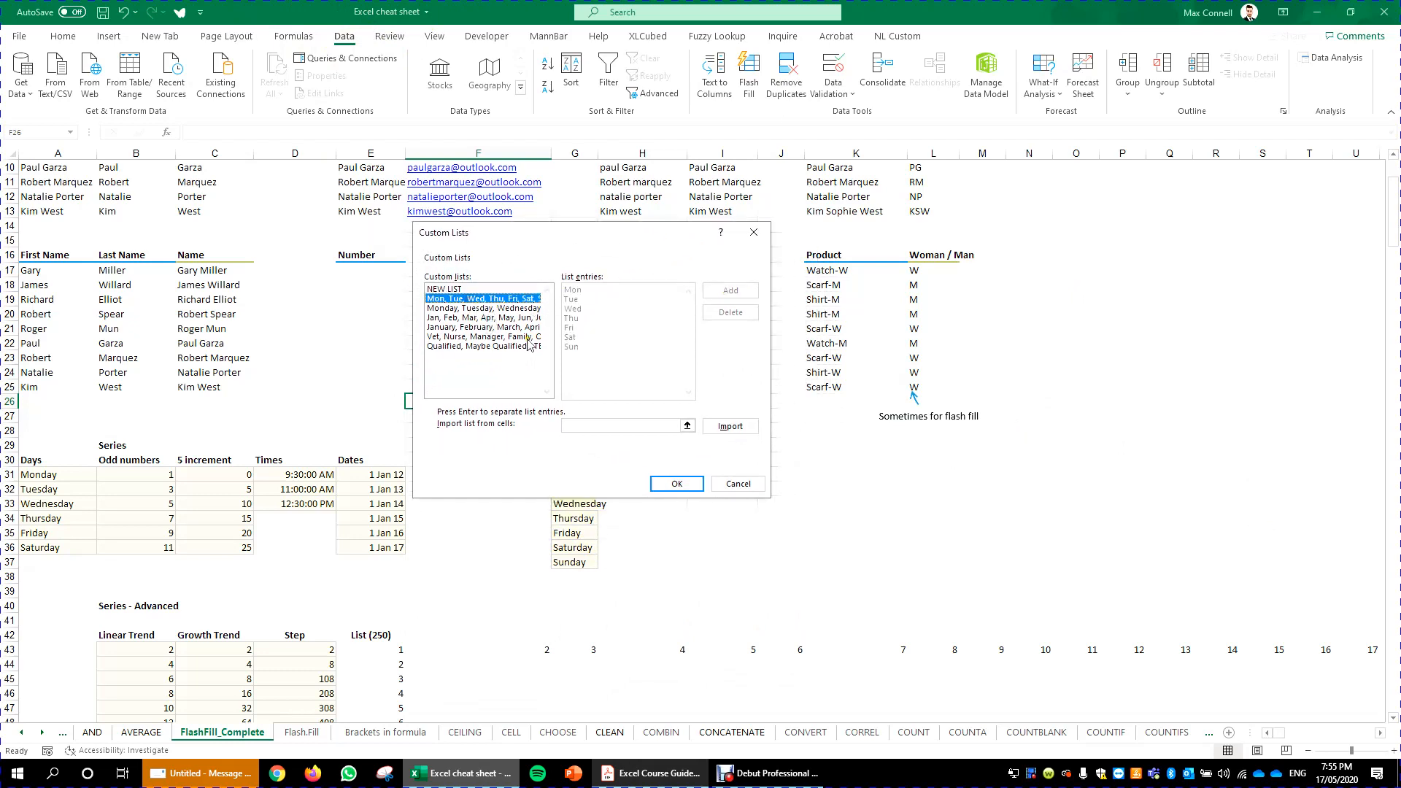
click(467, 308)
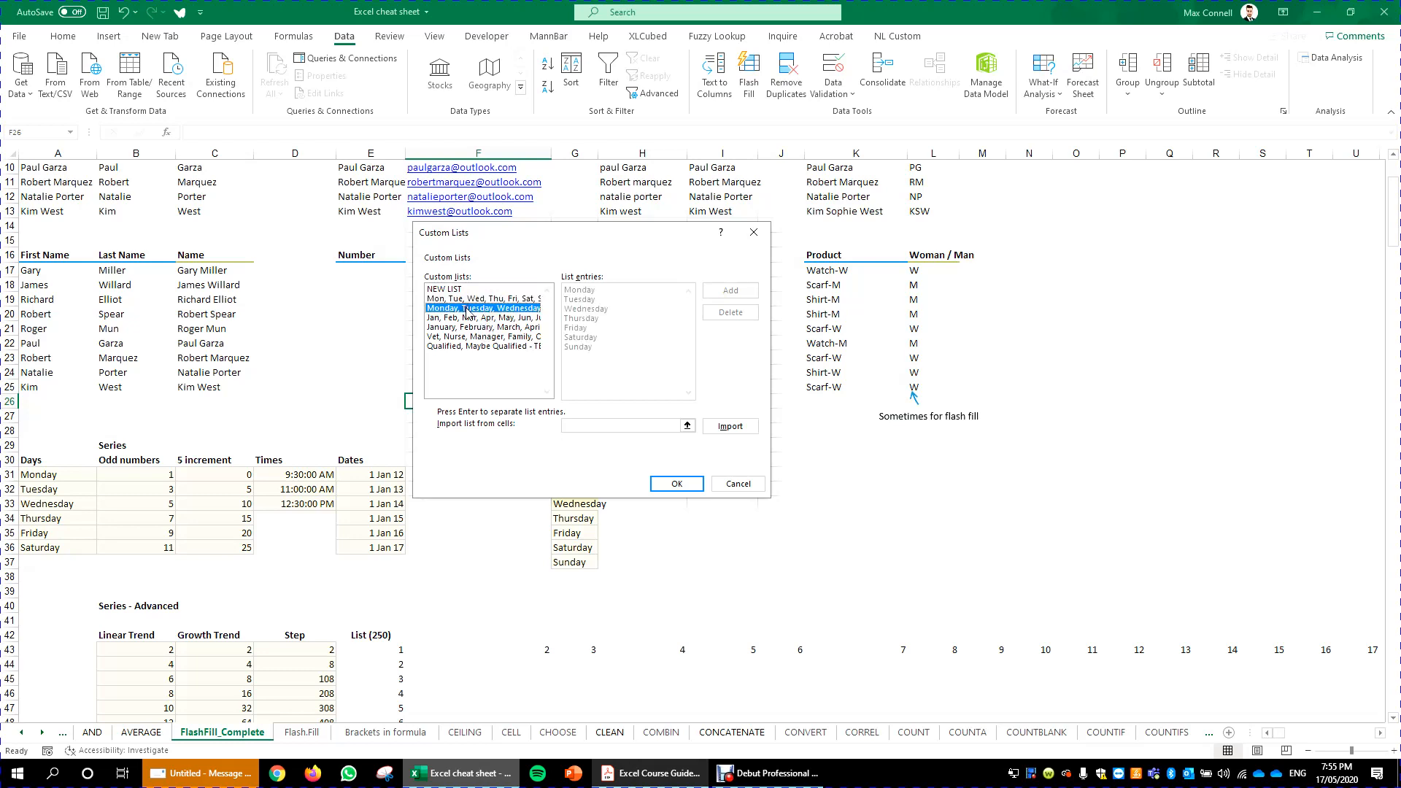
click(472, 318)
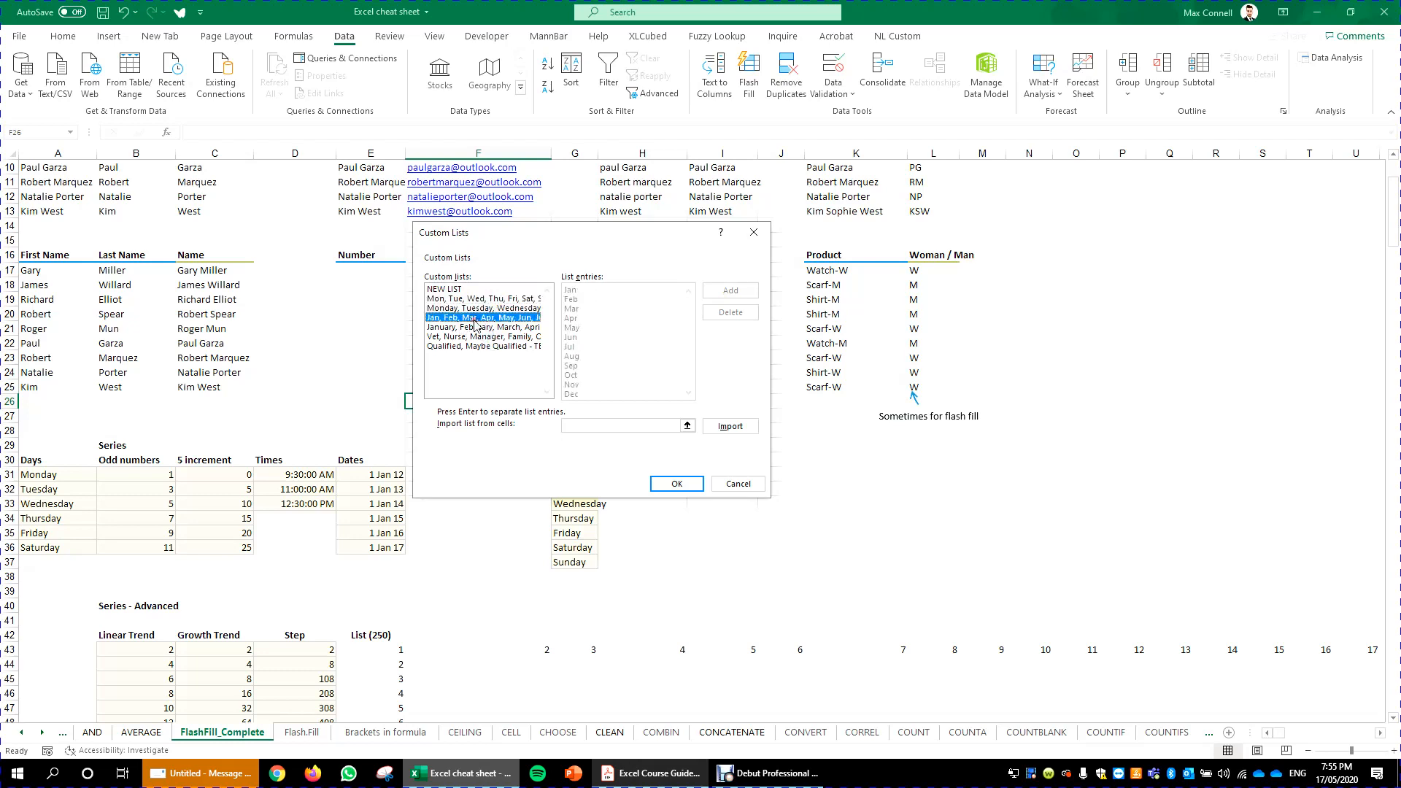
click(479, 329)
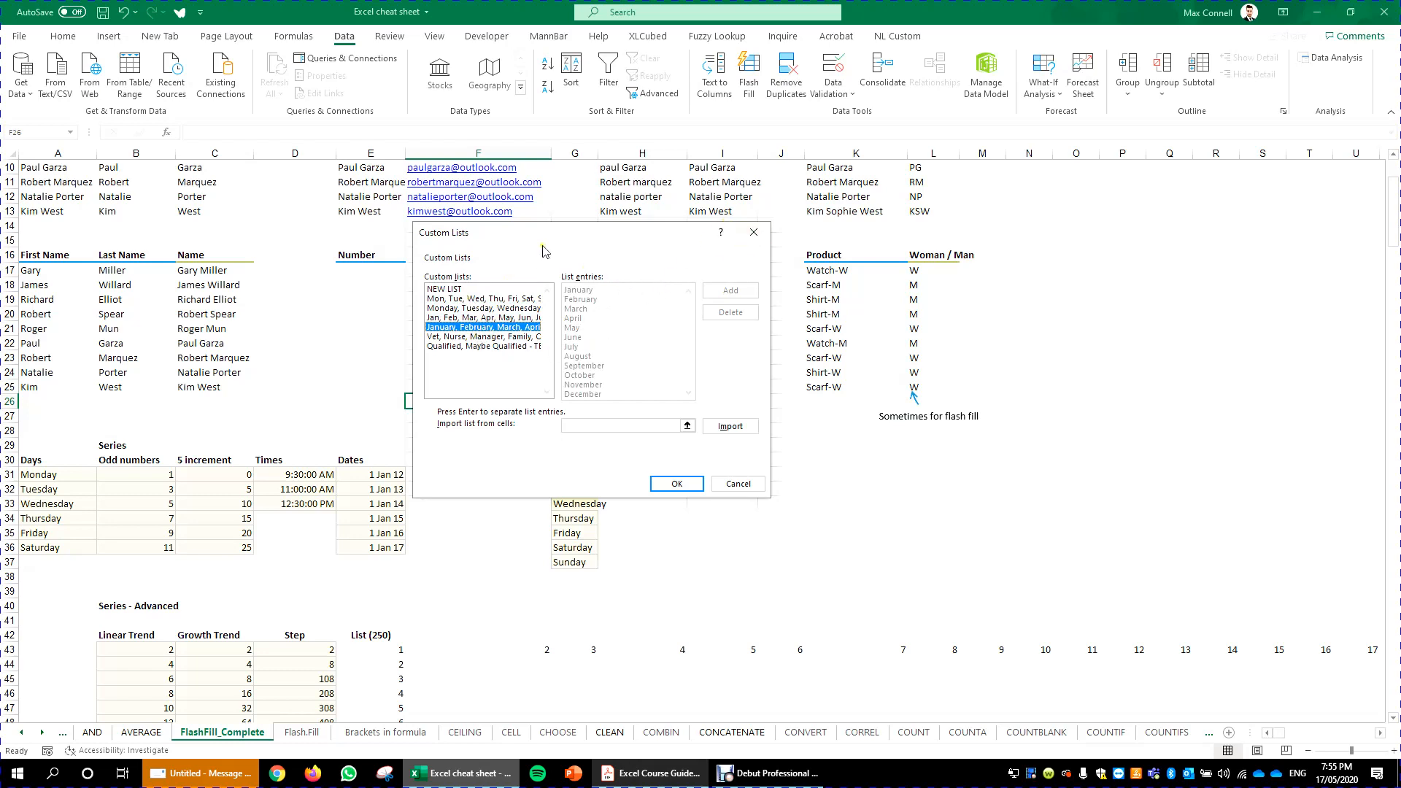
click(754, 233)
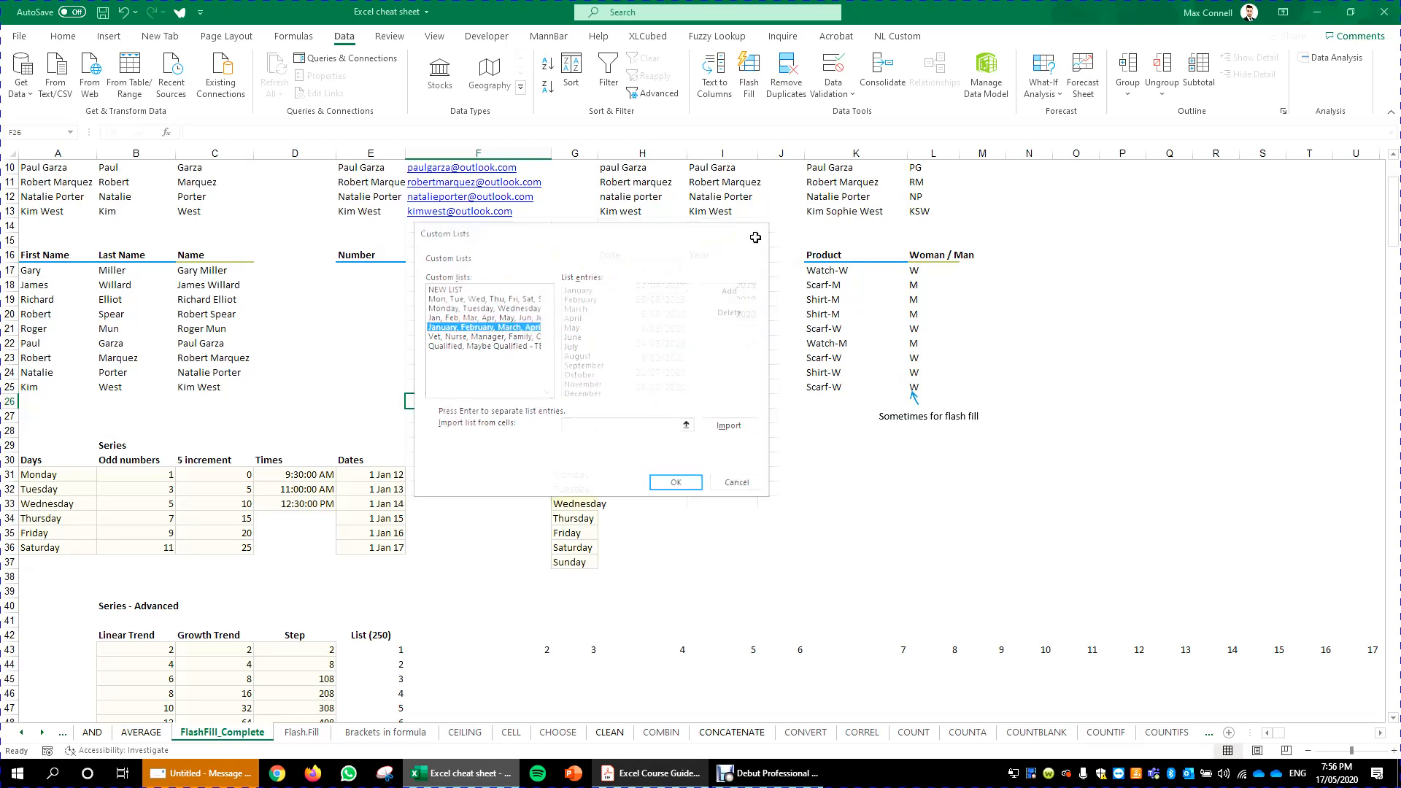
- Reopen Edit Custom Lists and import the city names from H59:H66 as a new custom list
scroll(729, 306, up, 15)
scroll(715, 394, down, 12)
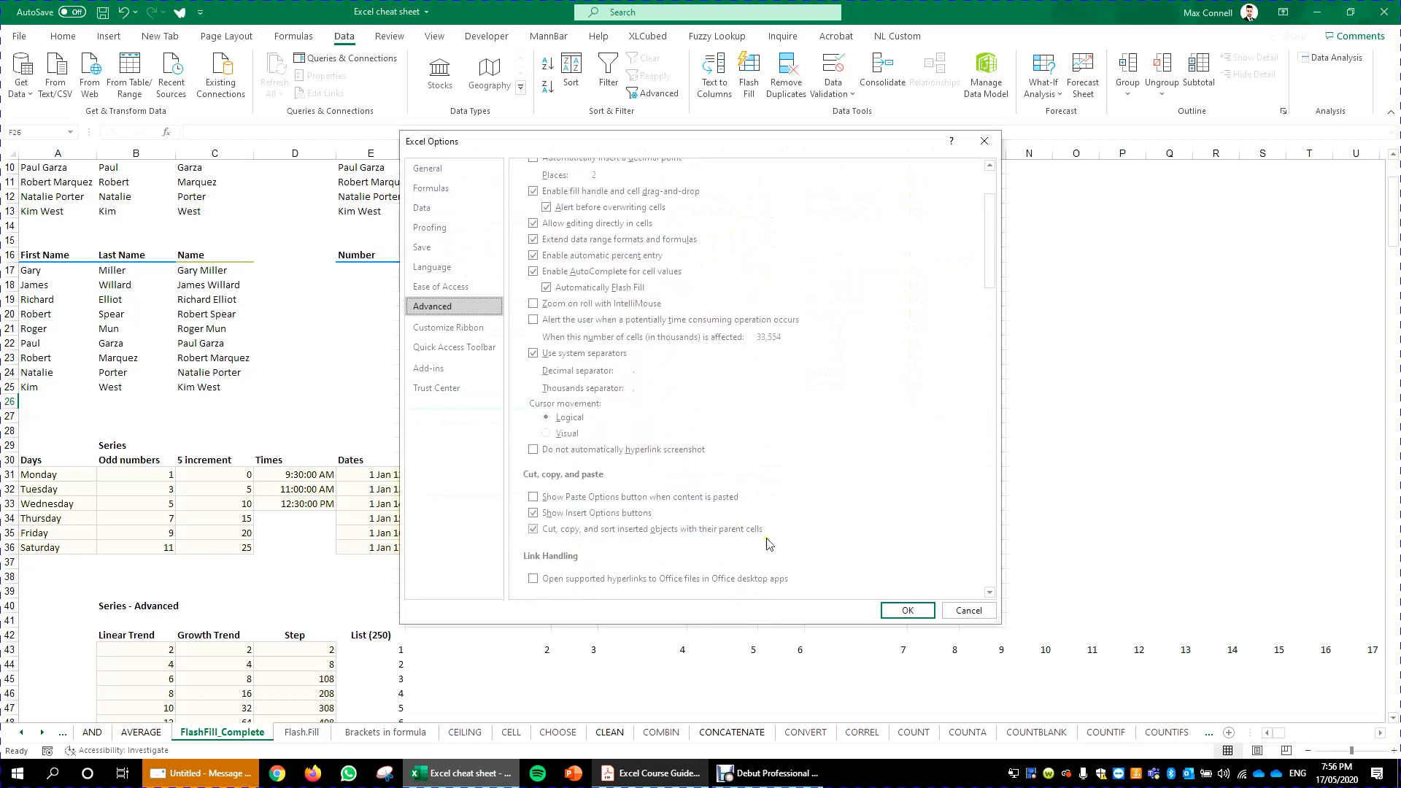
scroll(714, 394, down, 10)
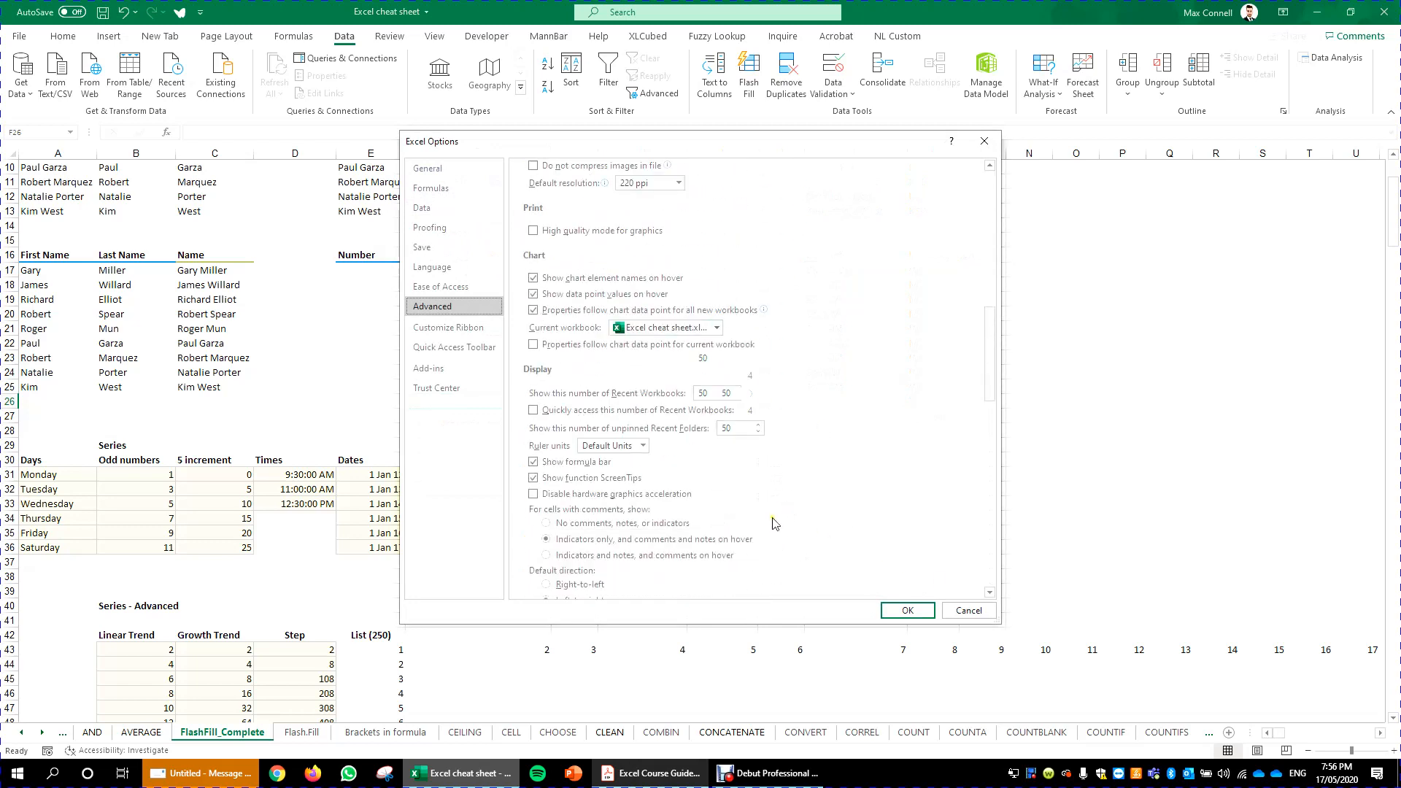
scroll(764, 502, down, 4)
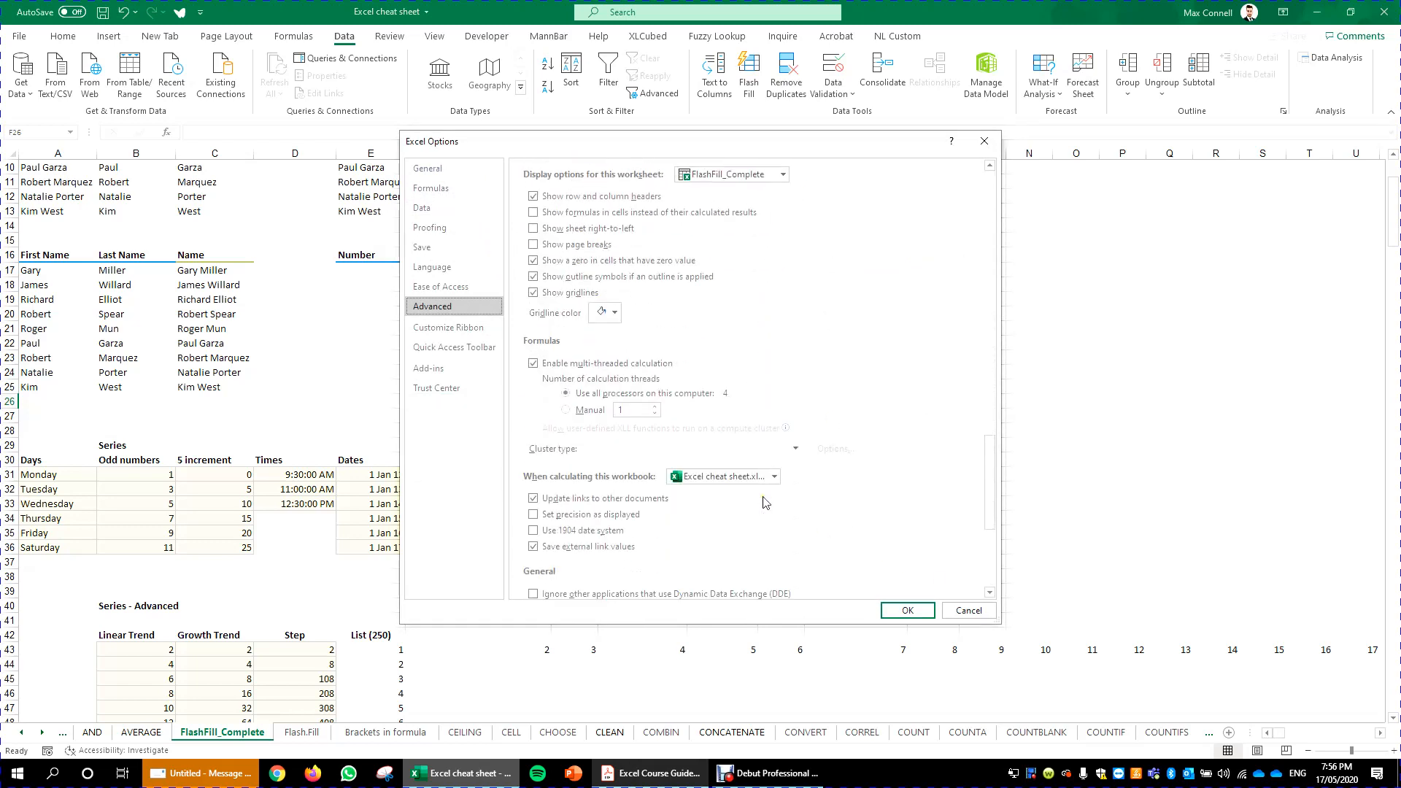
scroll(754, 478, down, 4)
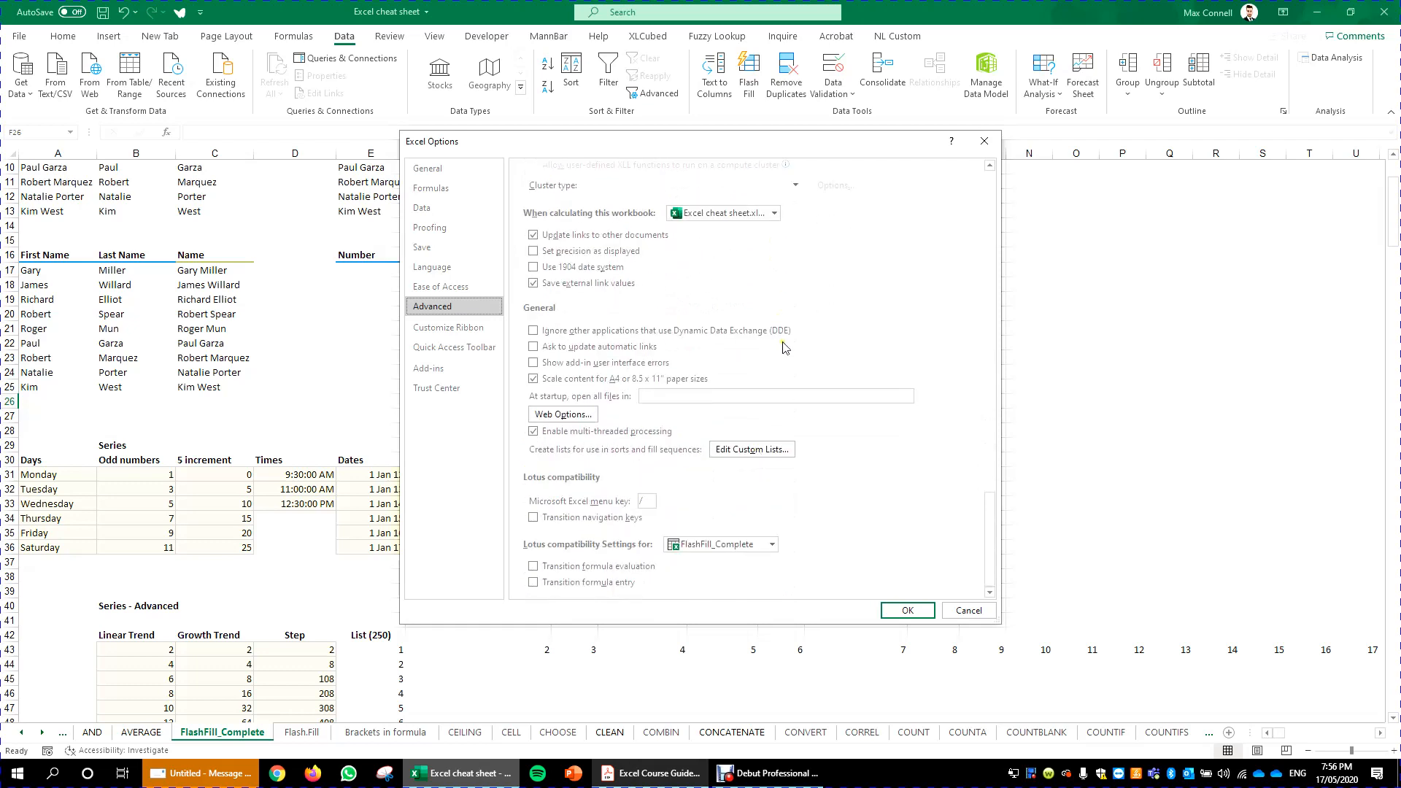
click(767, 449)
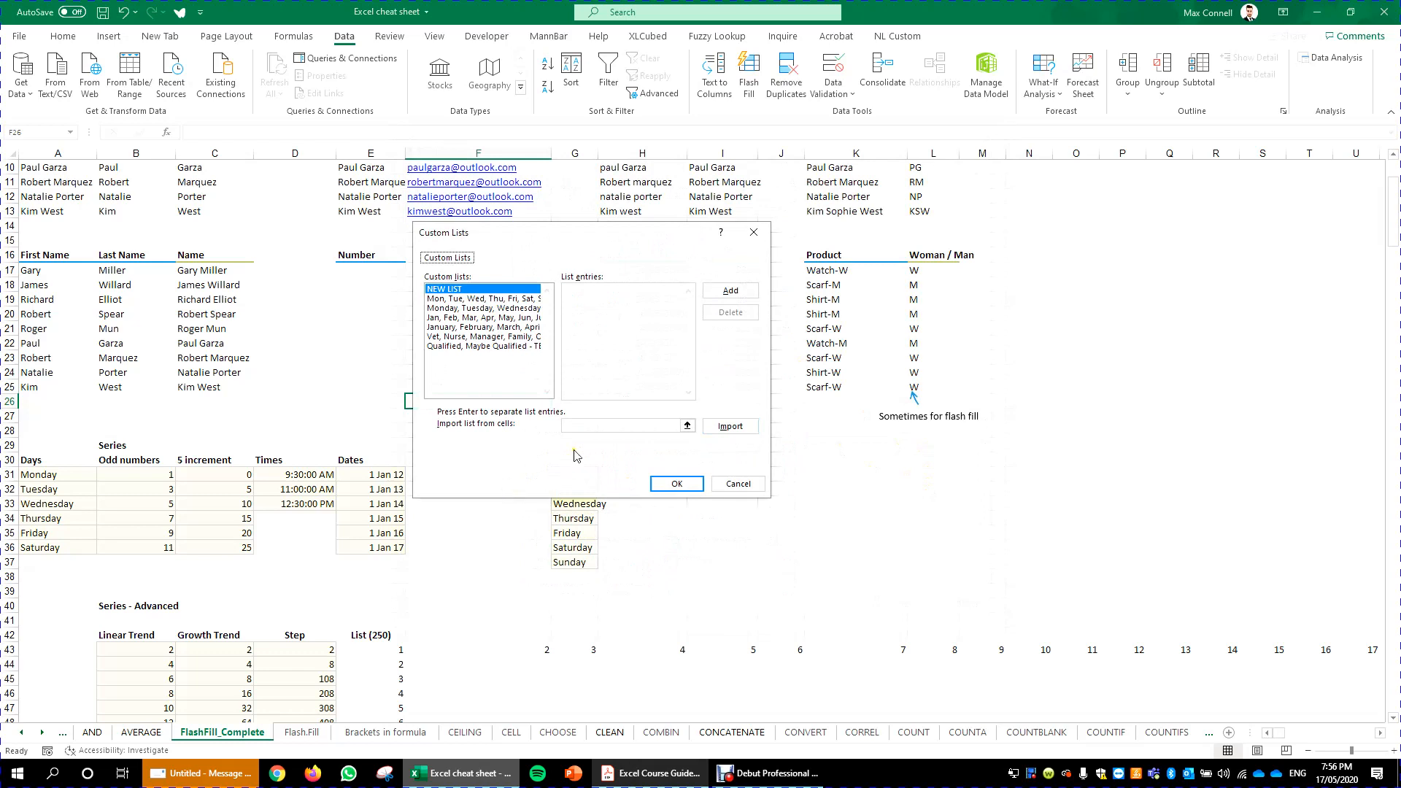
click(584, 426)
scroll(588, 584, down, 6)
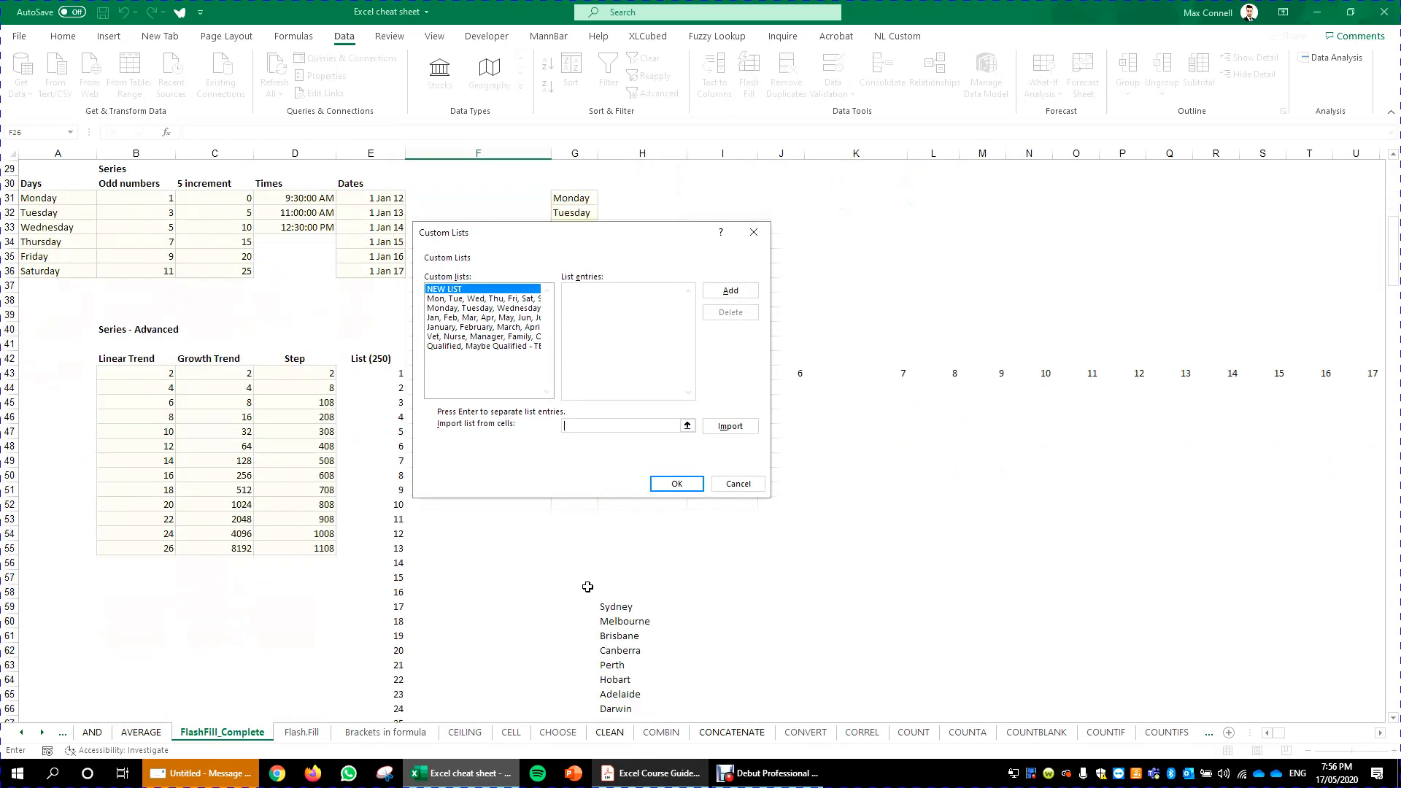
scroll(587, 587, down, 1)
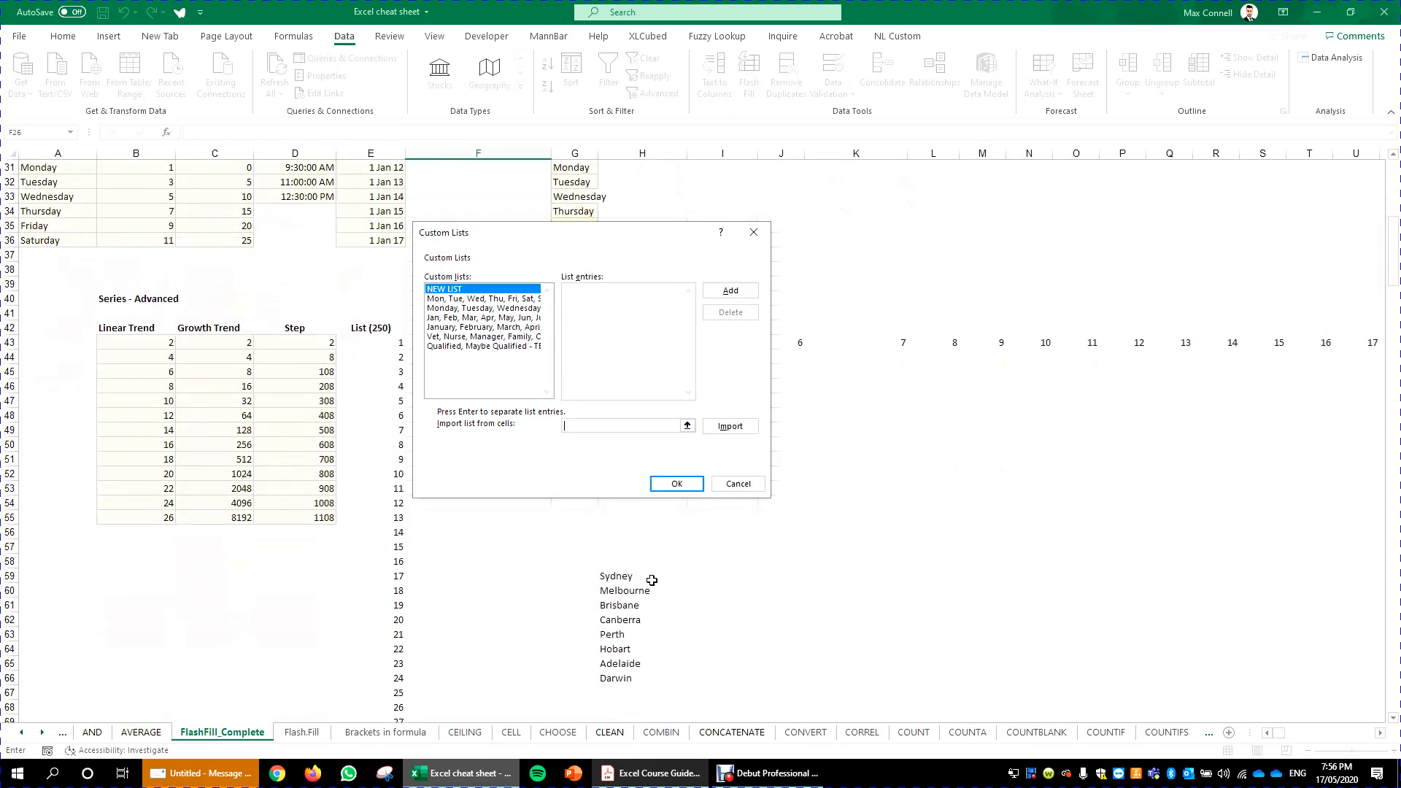
drag(652, 581, 654, 674)
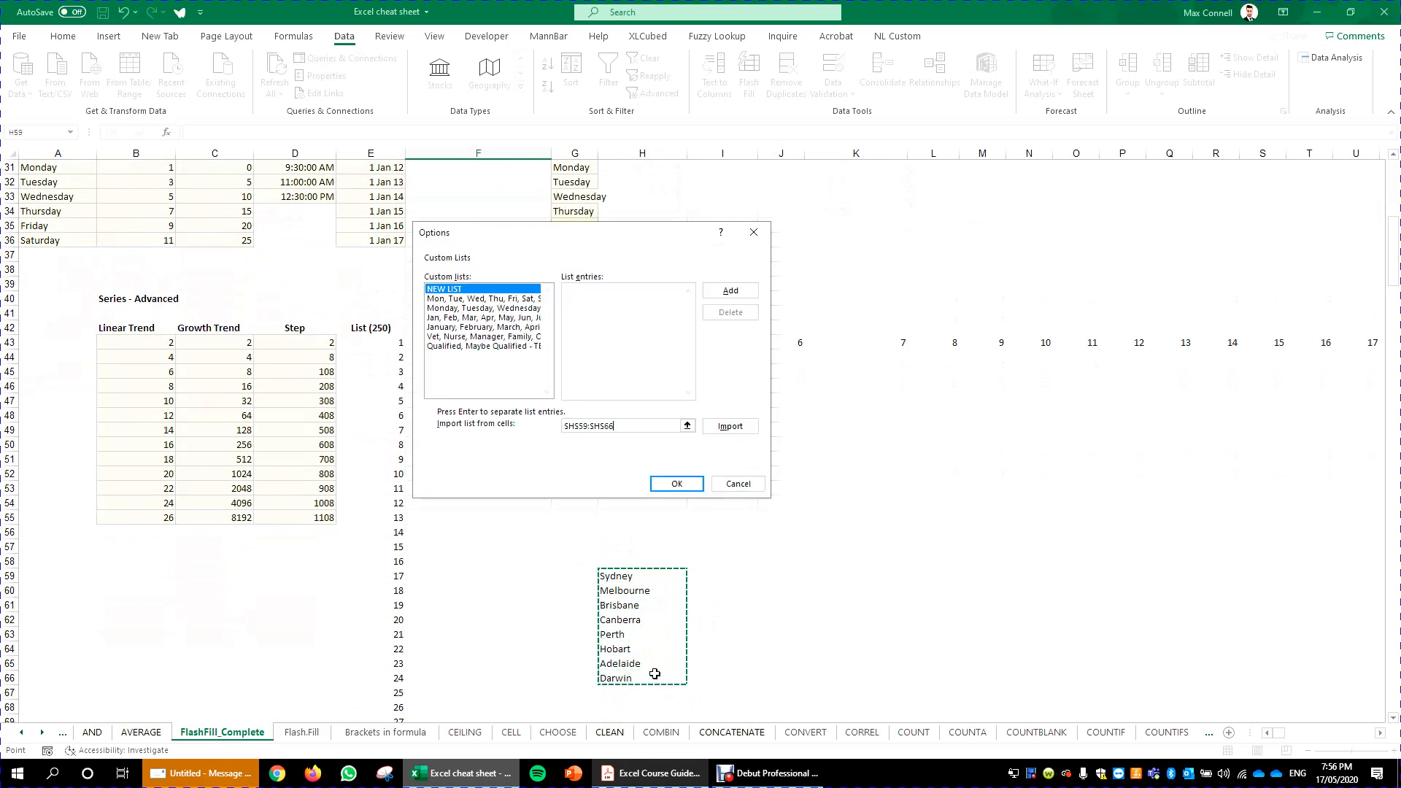
click(748, 428)
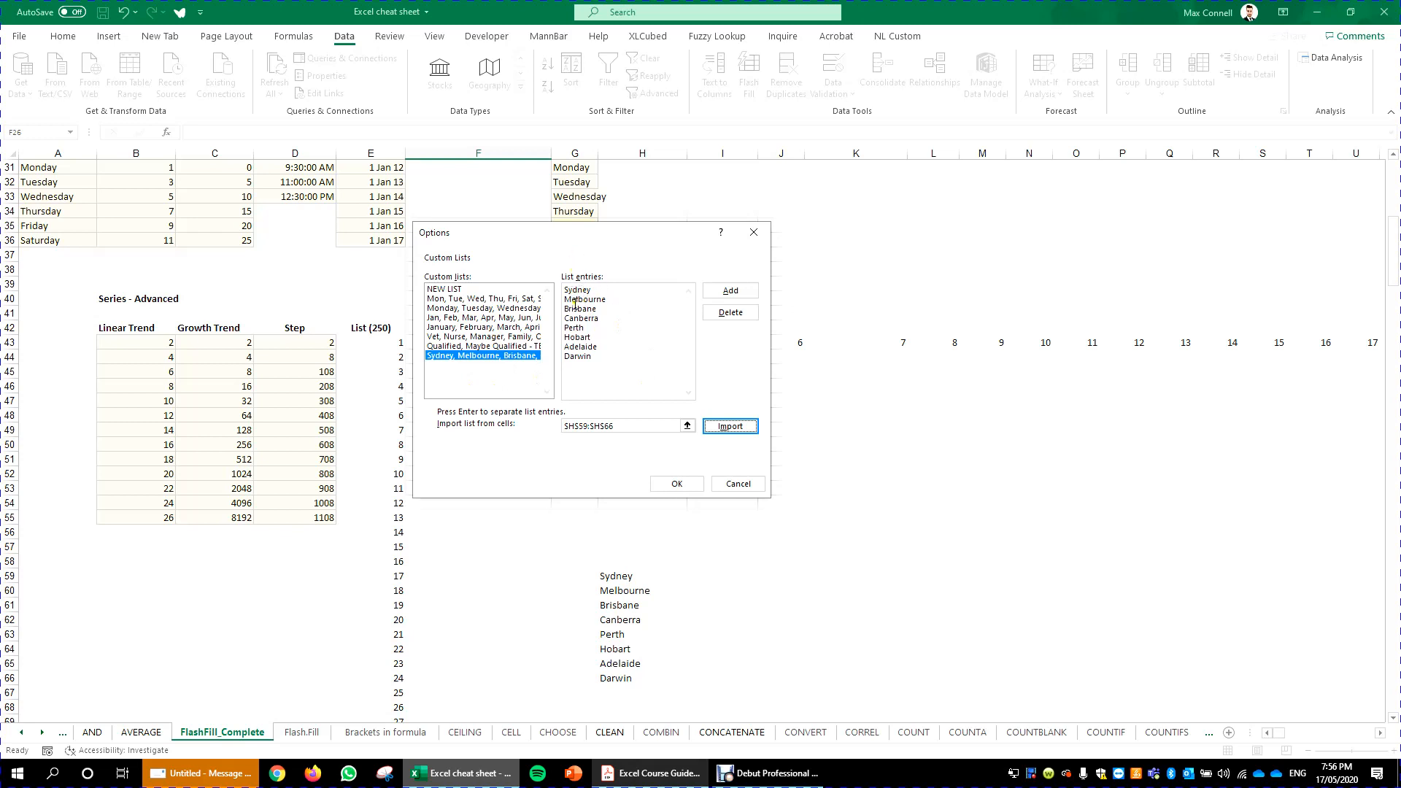
click(443, 290)
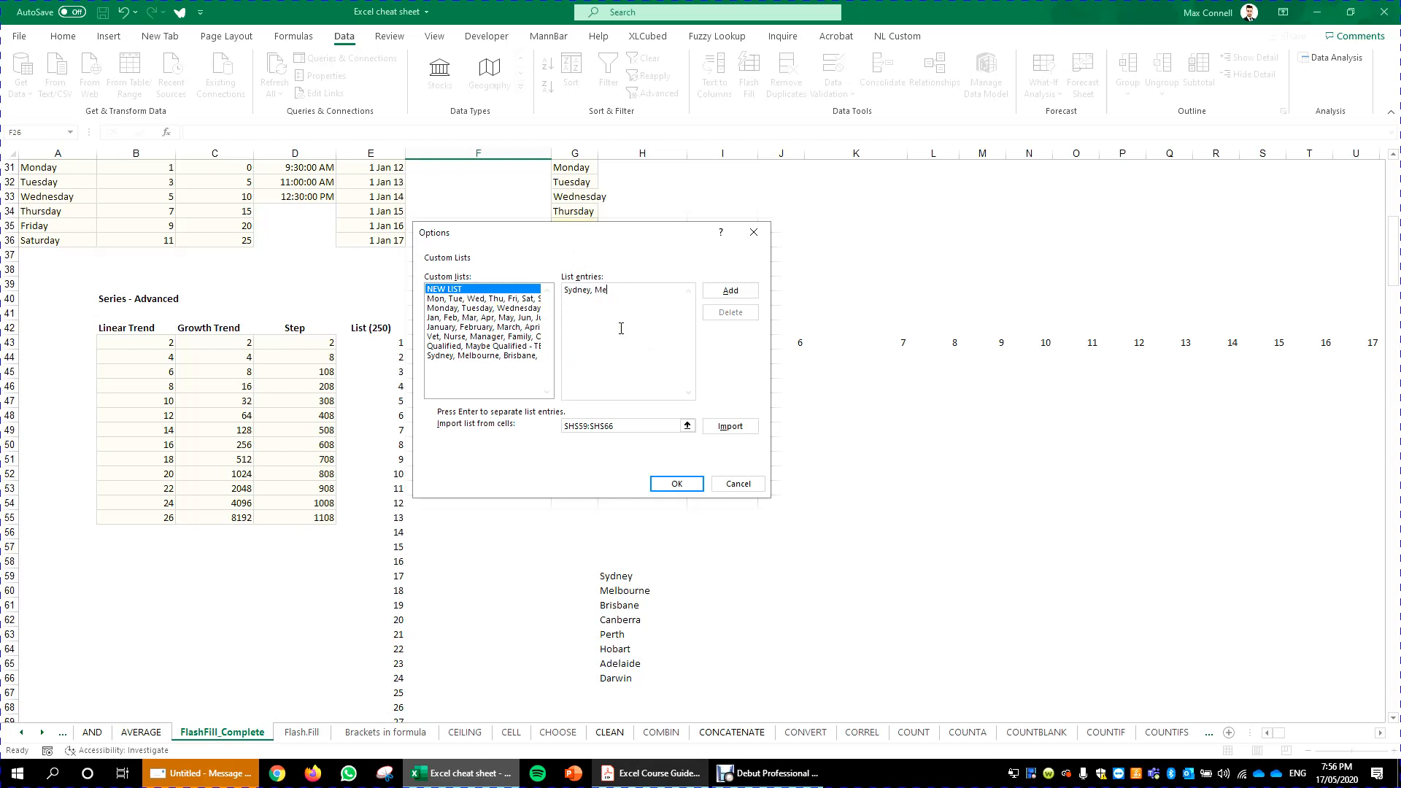
click(740, 290)
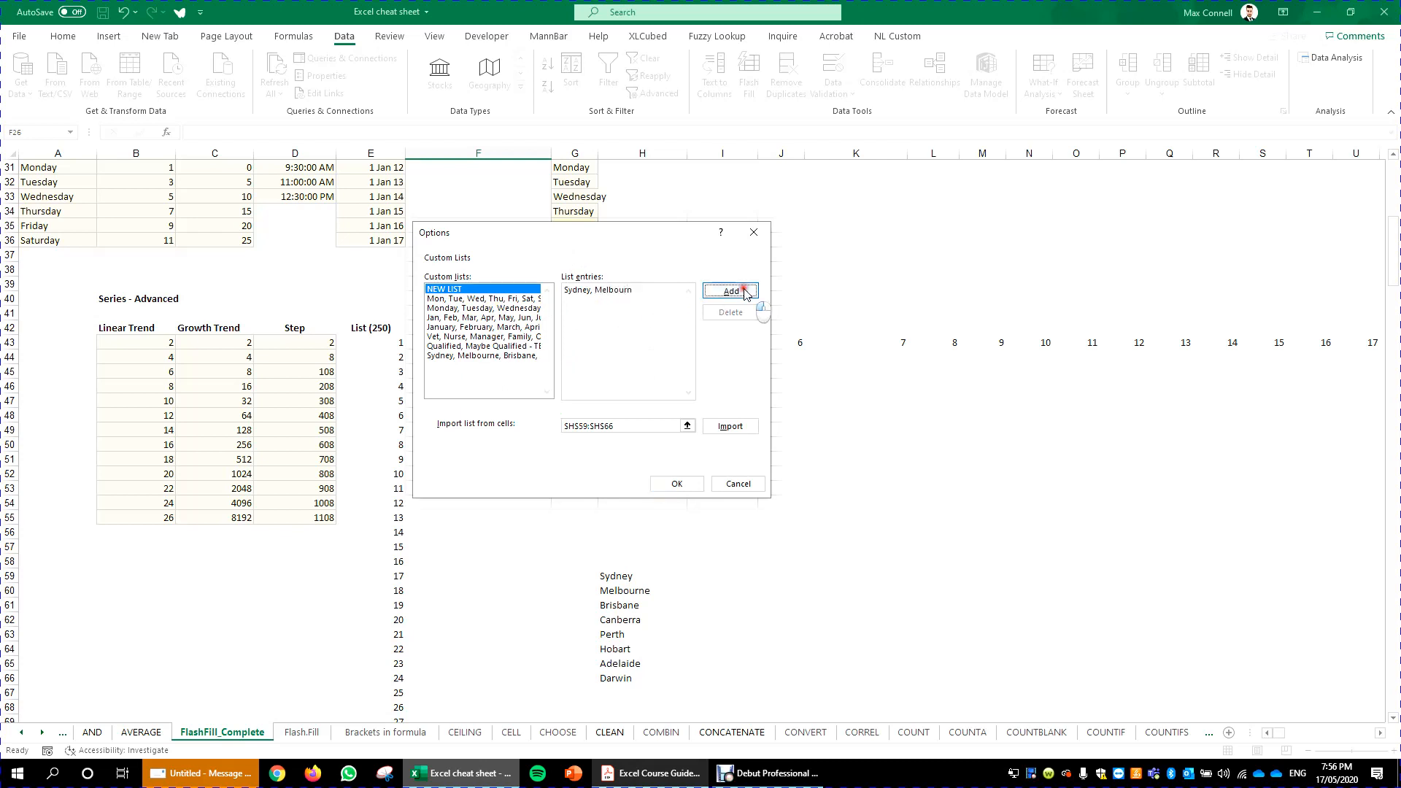
click(730, 312)
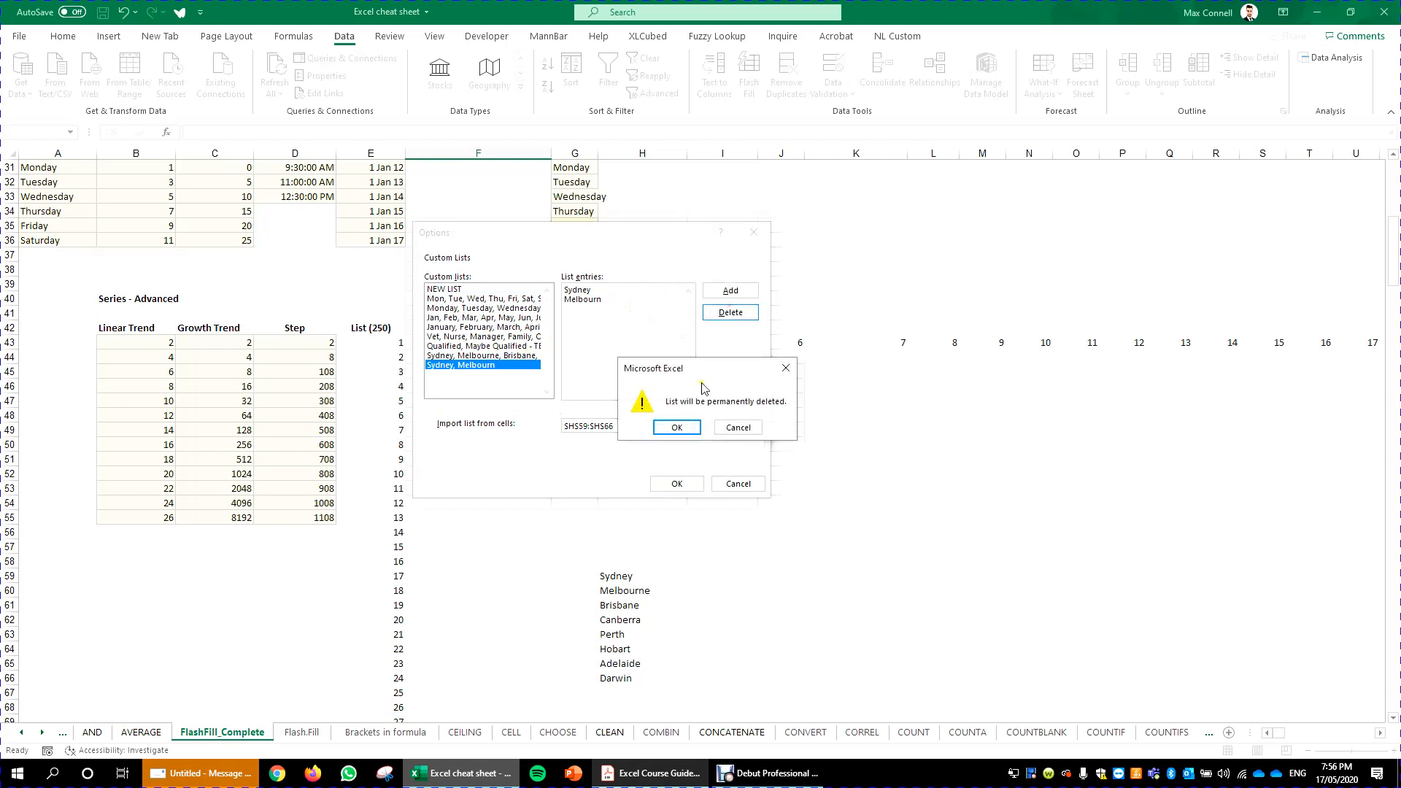
click(677, 427)
- Select the imported city list and confirm both the Custom Lists and Excel Options dialogs
click(527, 369)
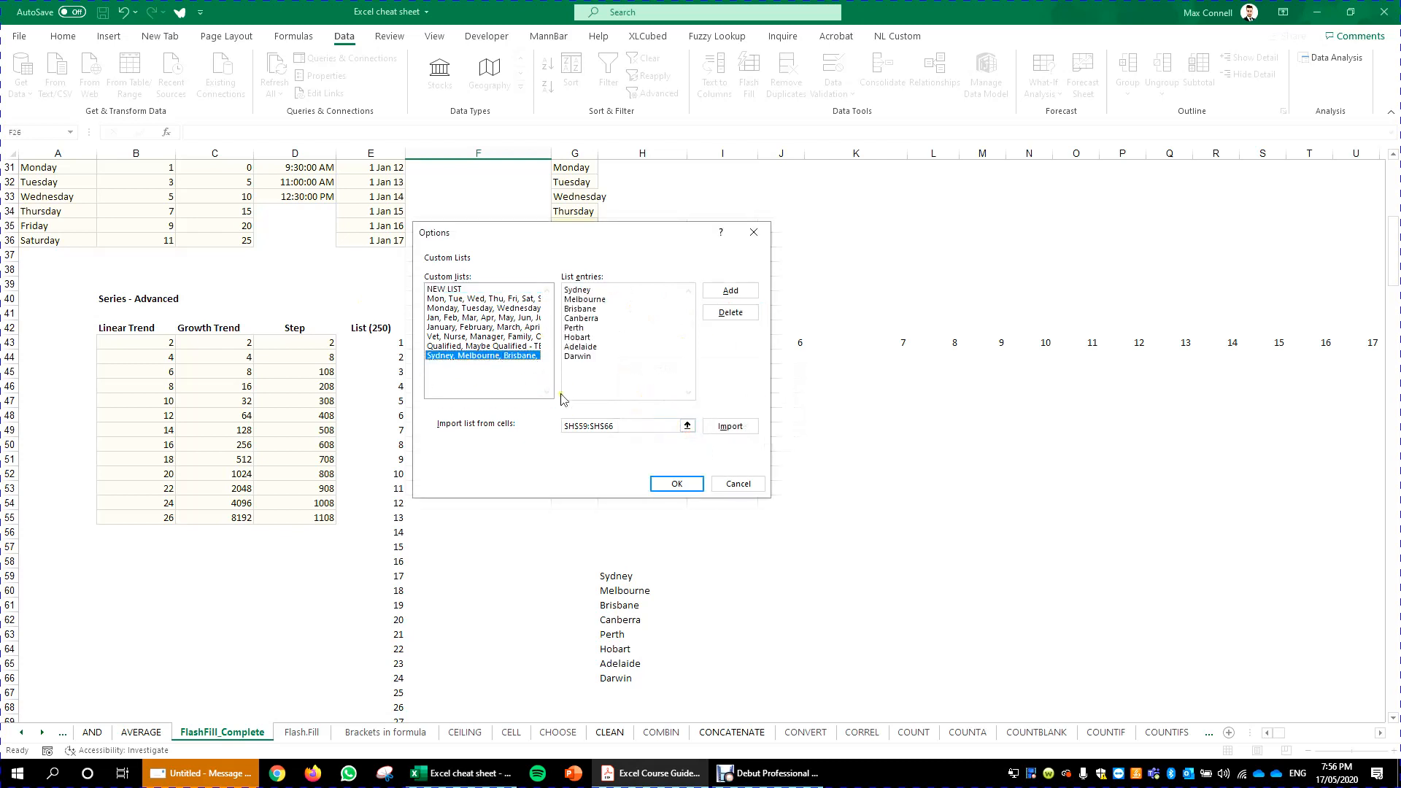
click(668, 485)
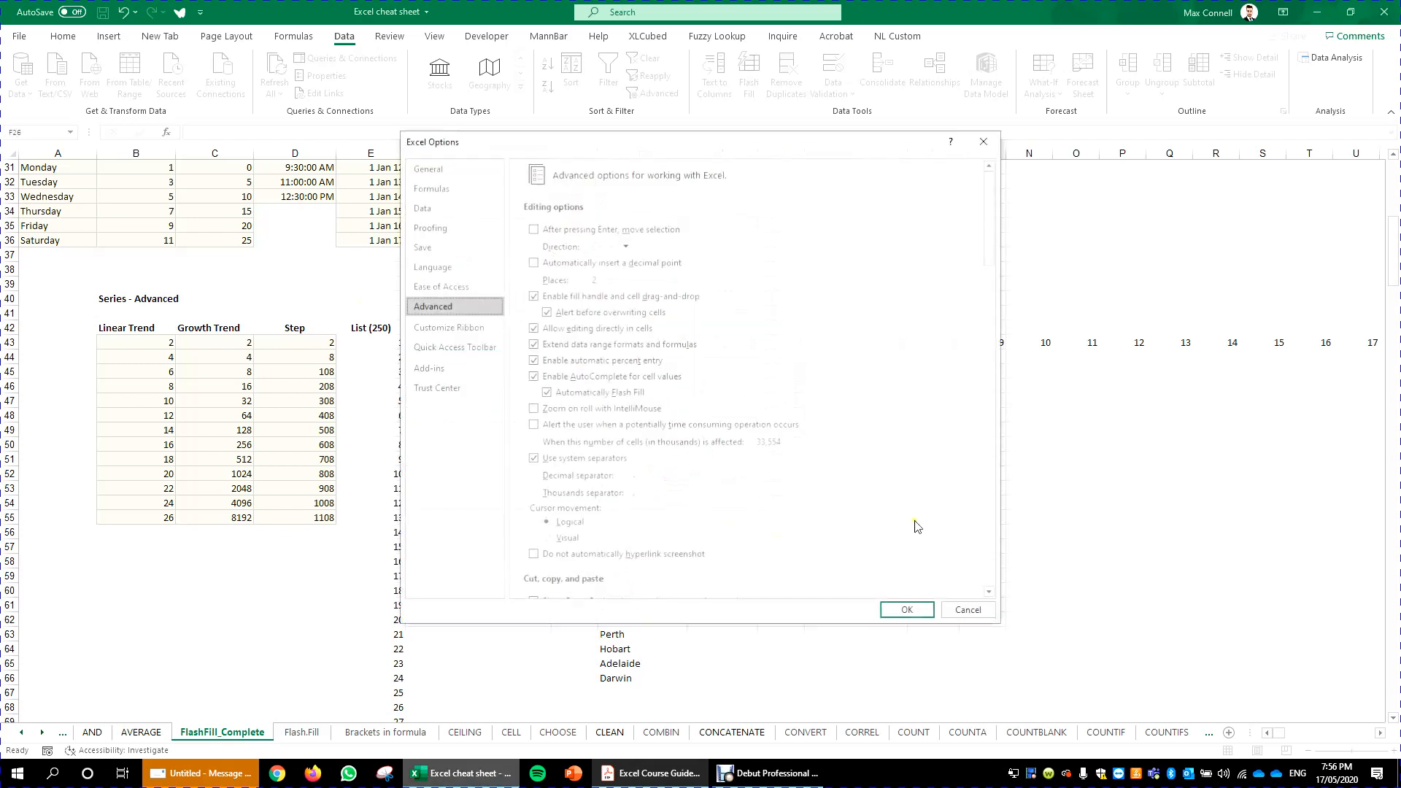
click(908, 611)
- Copy Sydney into K48 and fill the custom city series down to K60
click(626, 577)
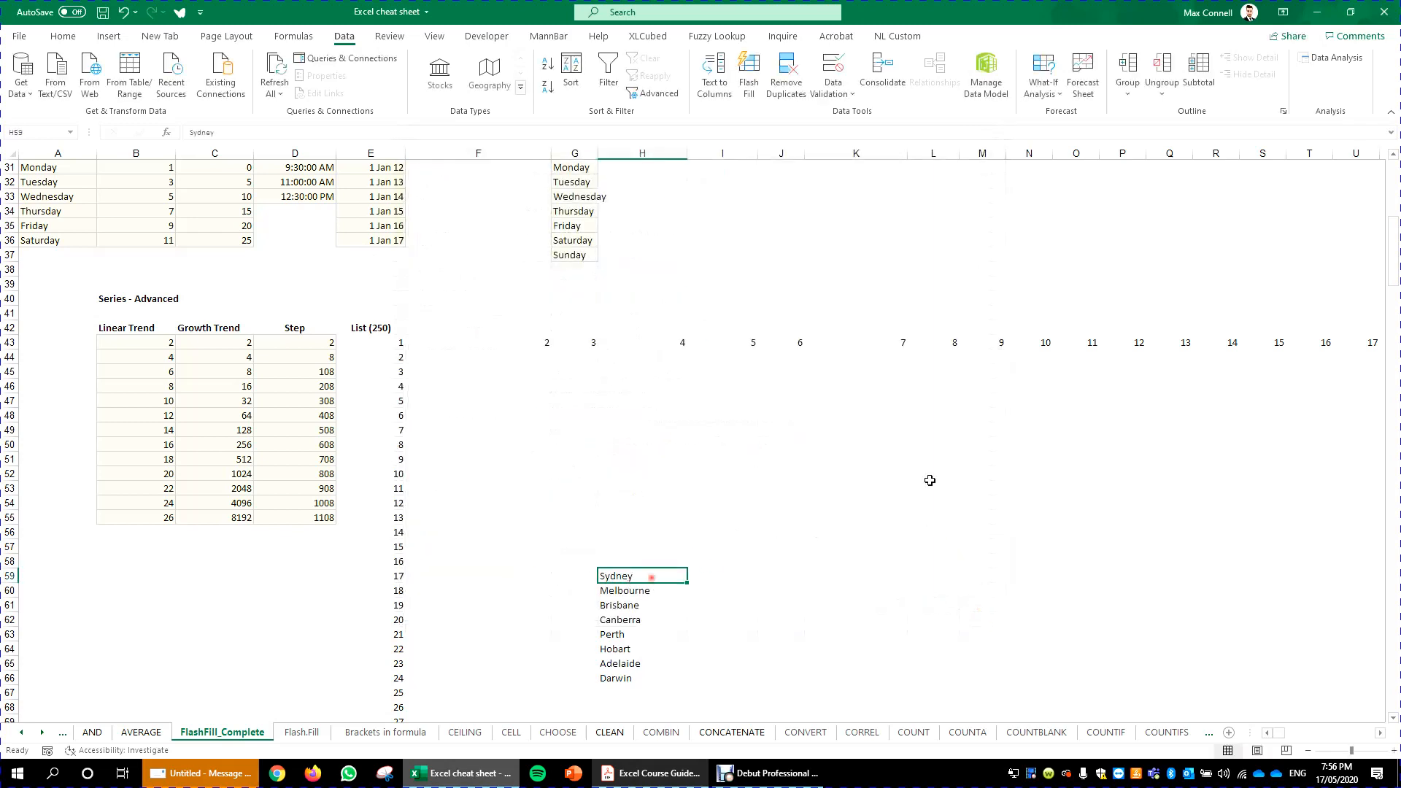
key(ctrl+c)
click(838, 419)
key(ctrl+v)
key(Escape)
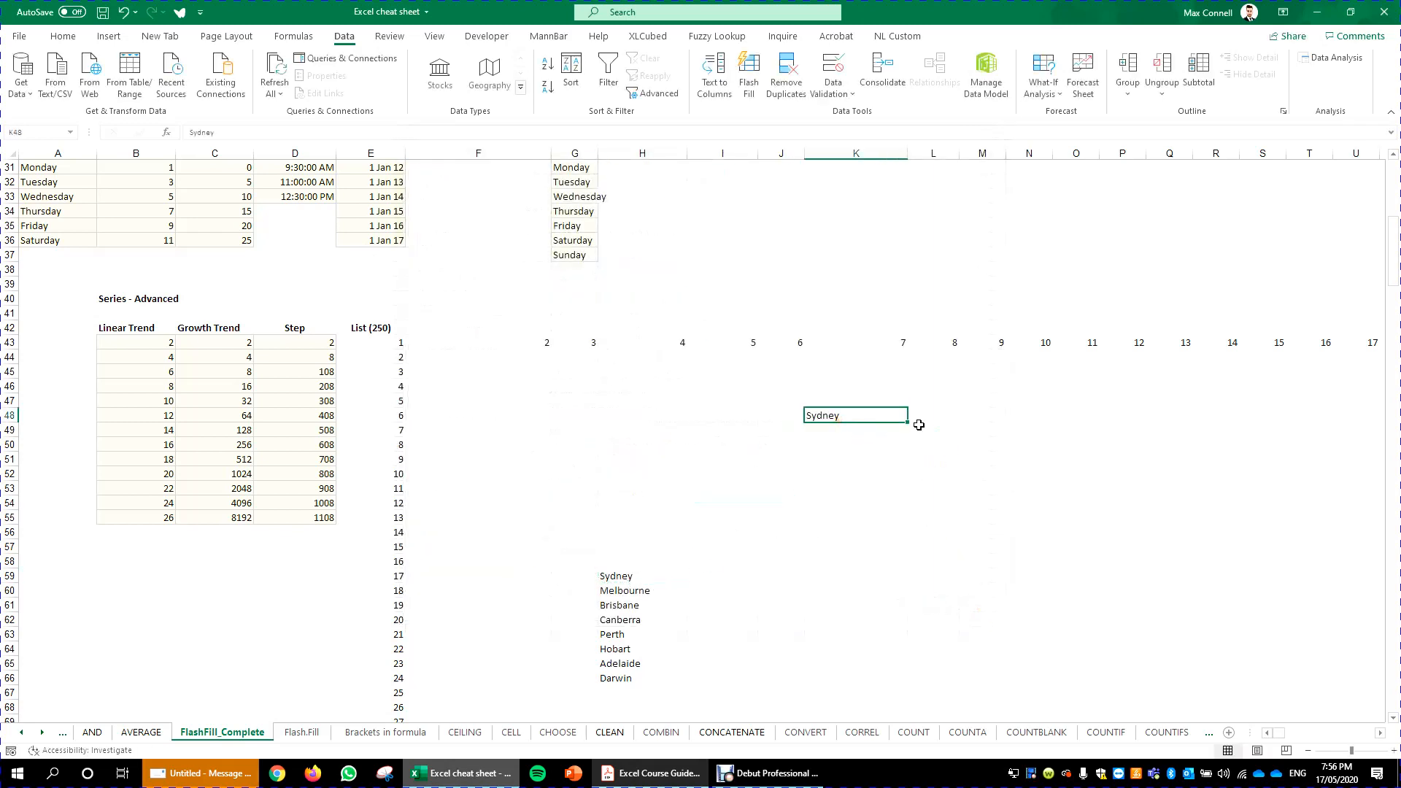
click(1004, 467)
click(887, 416)
drag(911, 424, 913, 595)
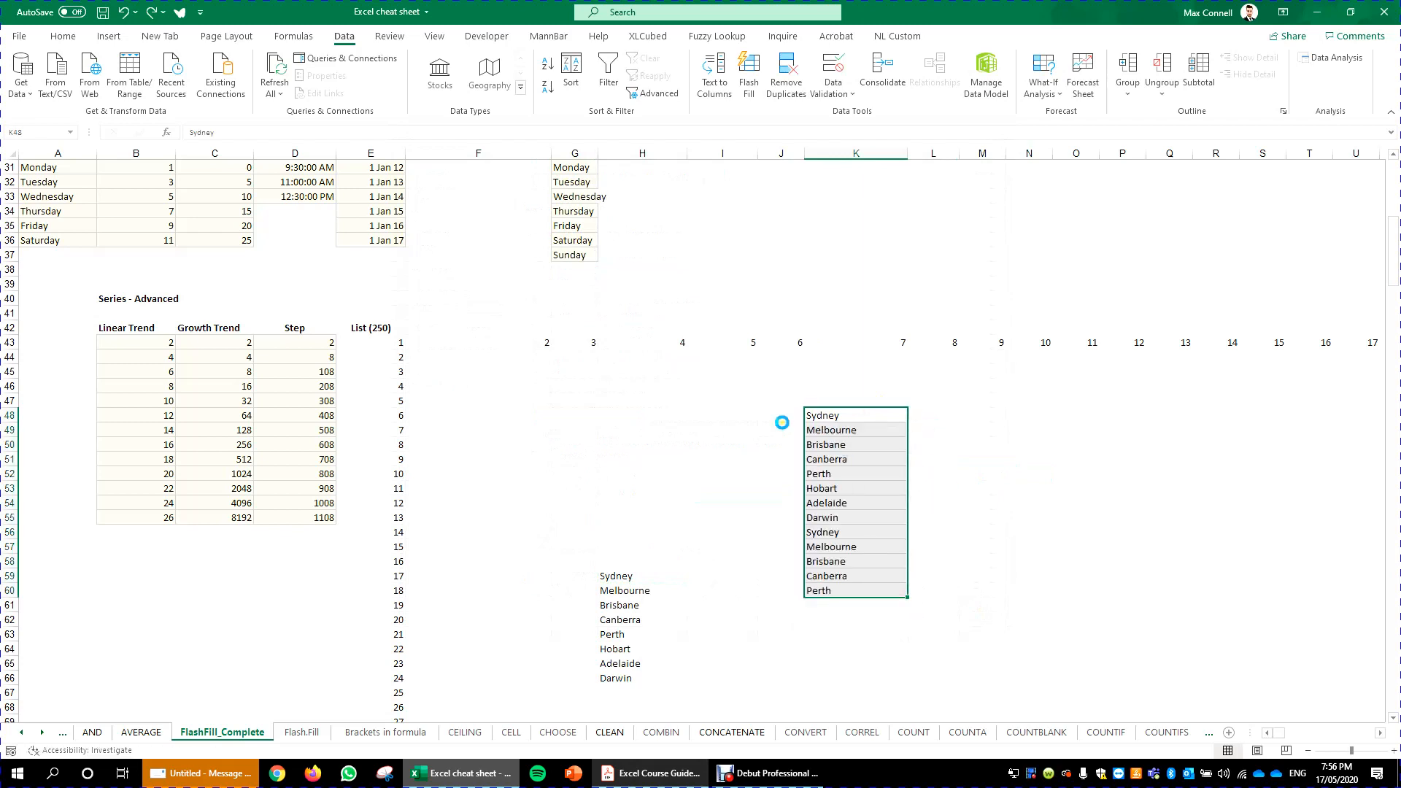
- Delete the filled city series from column K
click(855, 614)
drag(854, 649, 849, 403)
key(Delete)
- Copy Darwin into K56 and fill the custom city series upward to K47
click(663, 679)
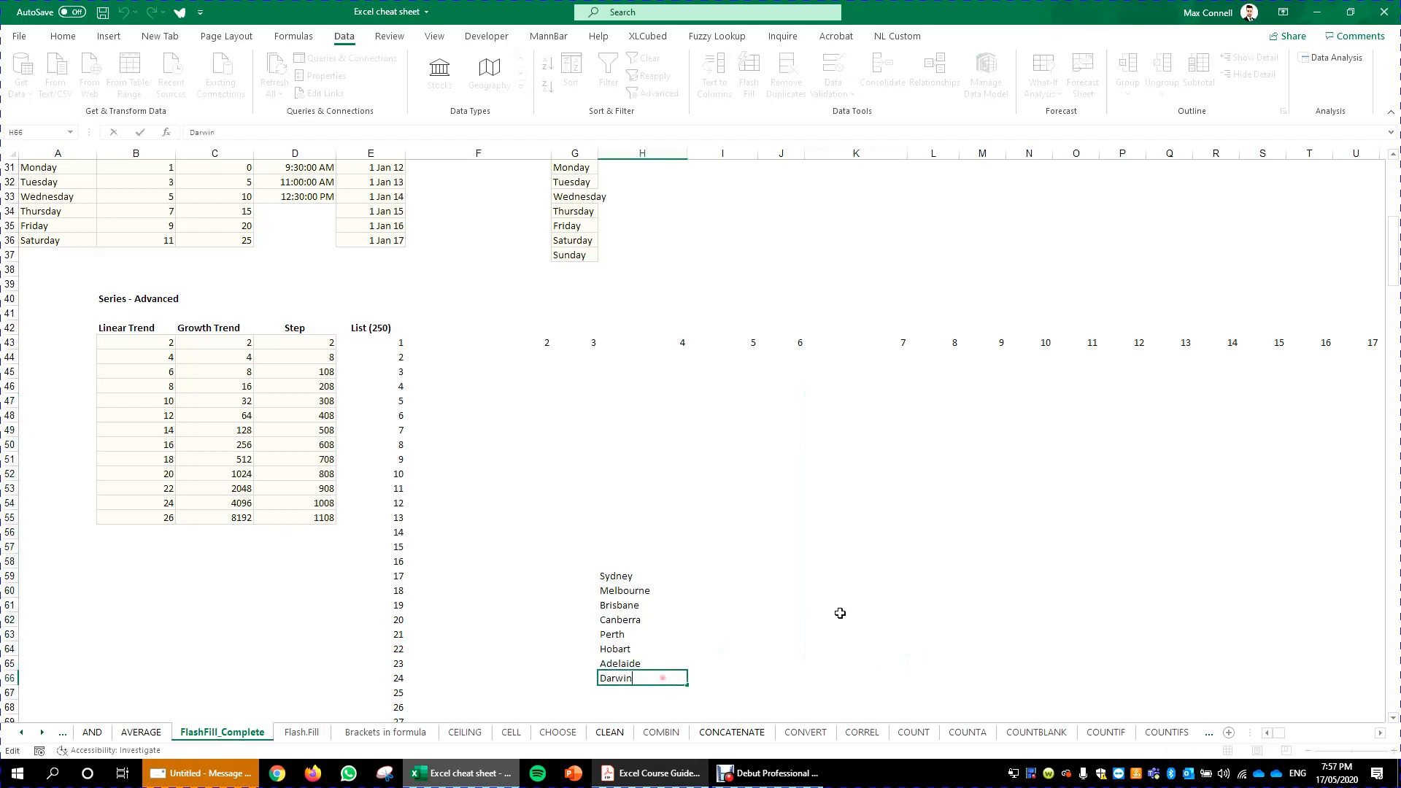
click(855, 641)
drag(908, 649, 907, 584)
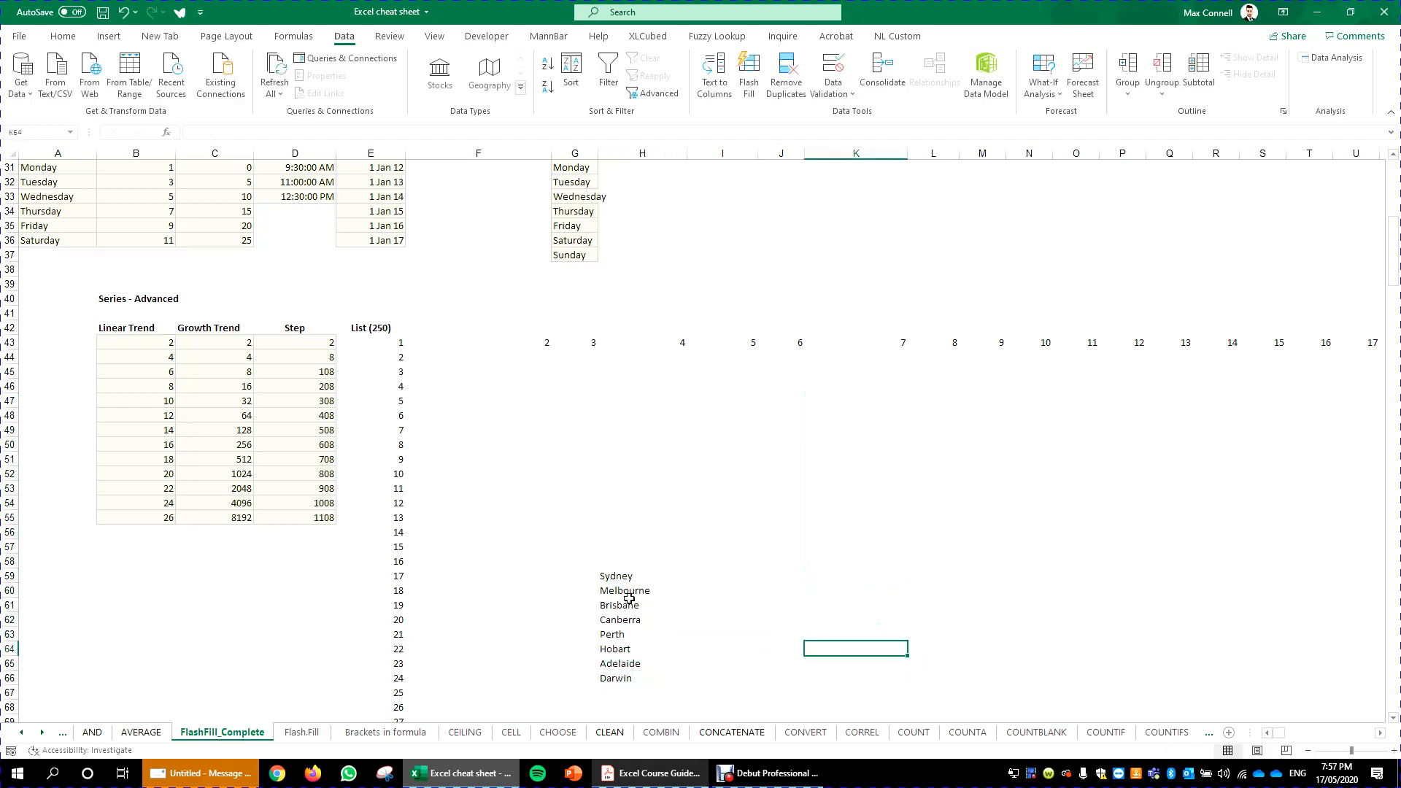
click(624, 678)
key(ctrl+c)
click(878, 532)
key(ctrl+v)
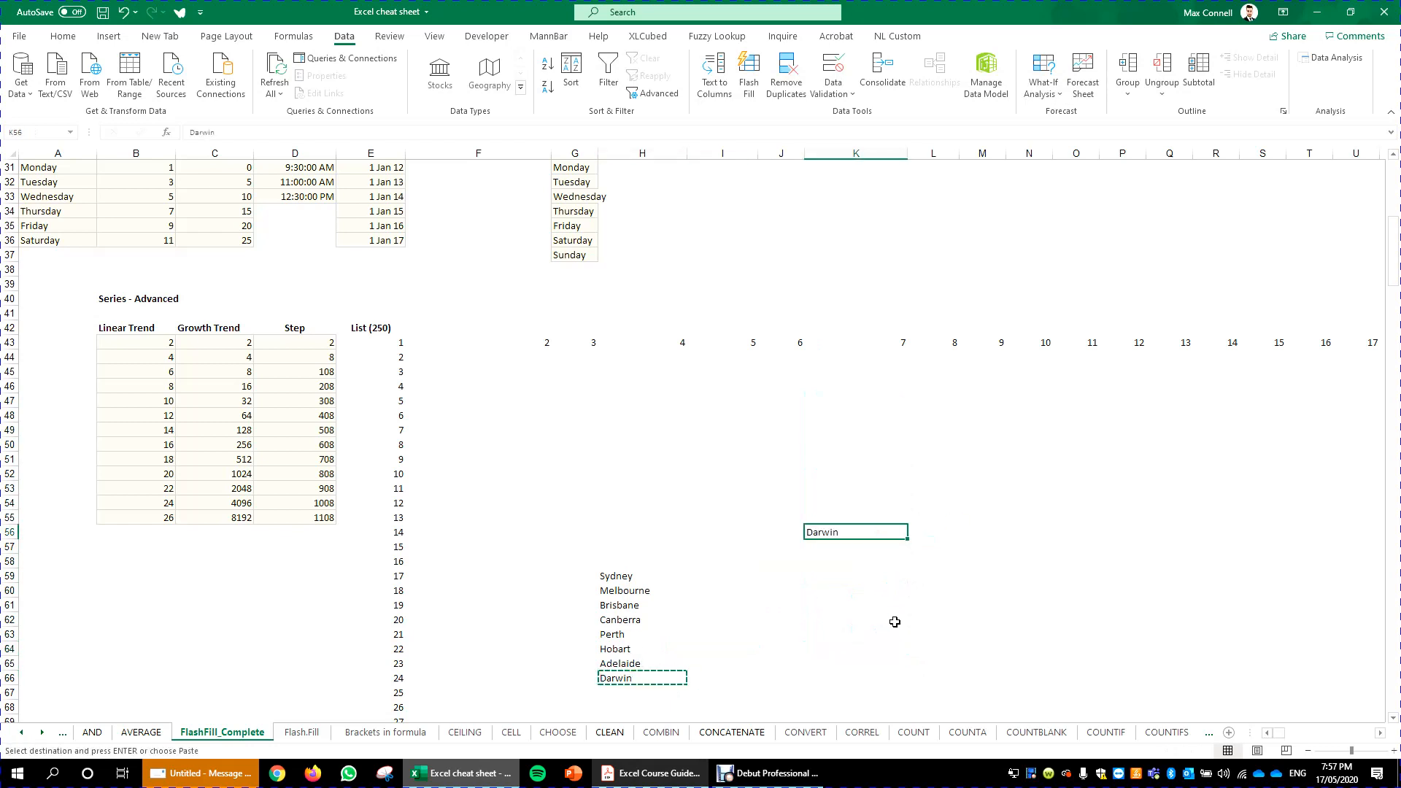
key(Escape)
drag(908, 540, 908, 401)
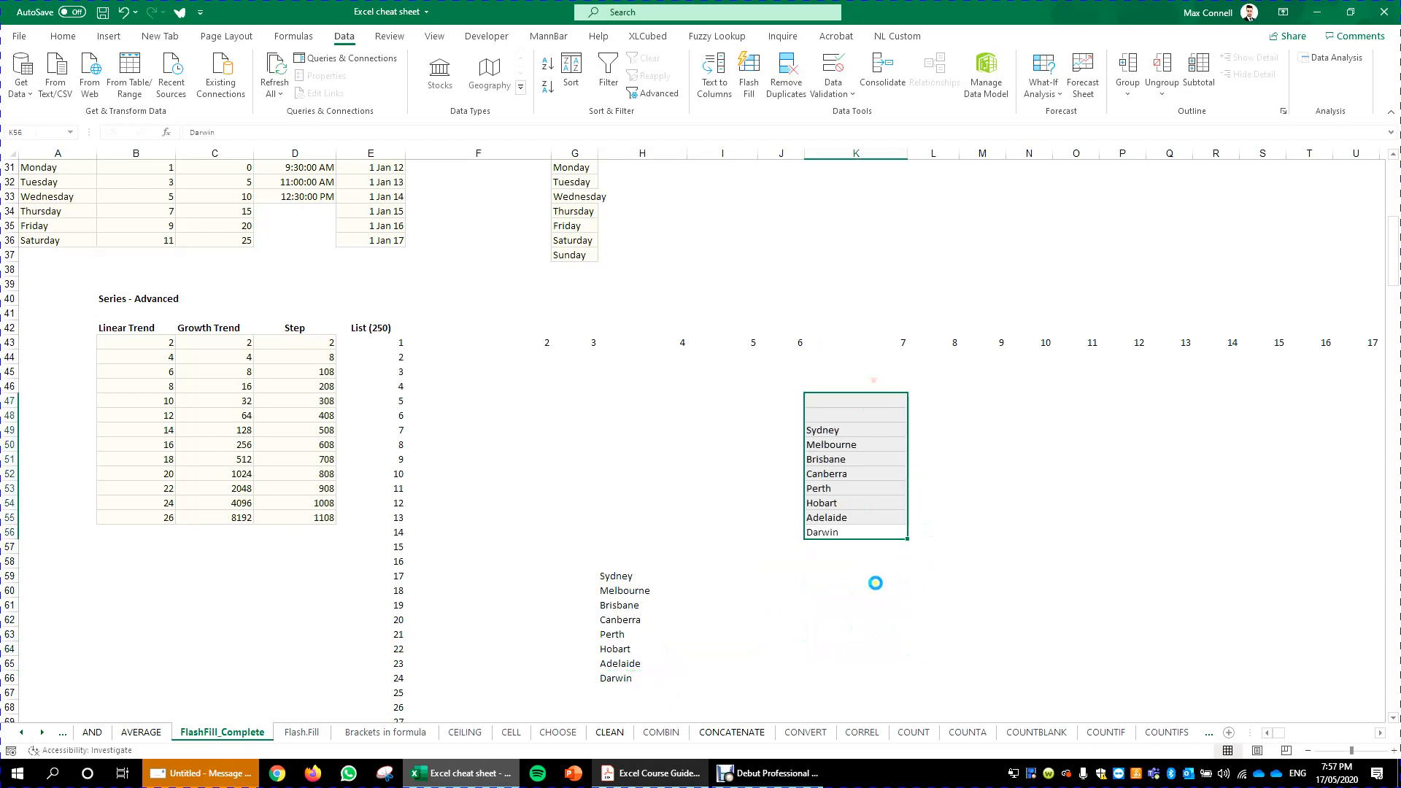
click(901, 575)
drag(841, 487, 826, 400)
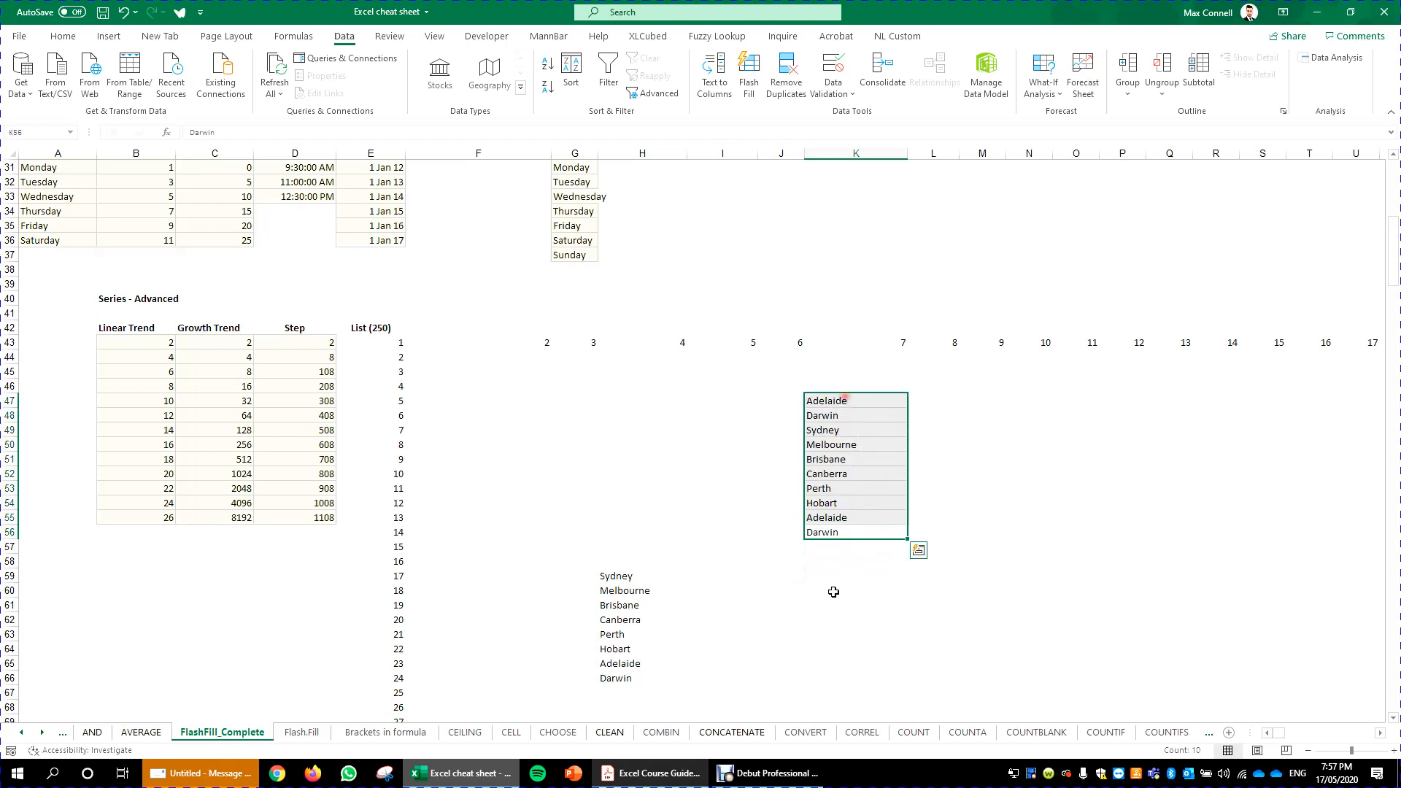
- Switch to the Excel Course Guide PDF to check the custom fill list topic
click(781, 664)
click(982, 503)
click(652, 773)
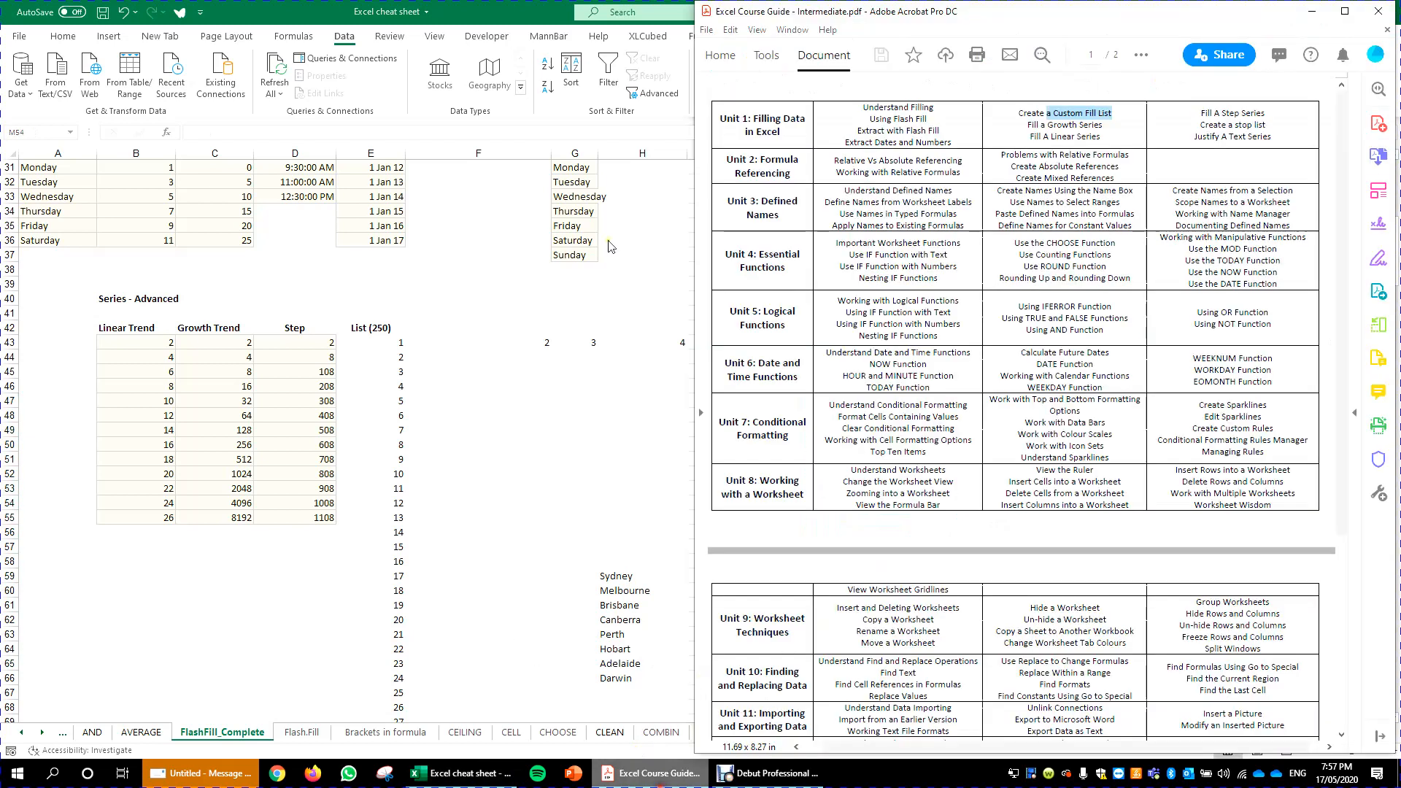